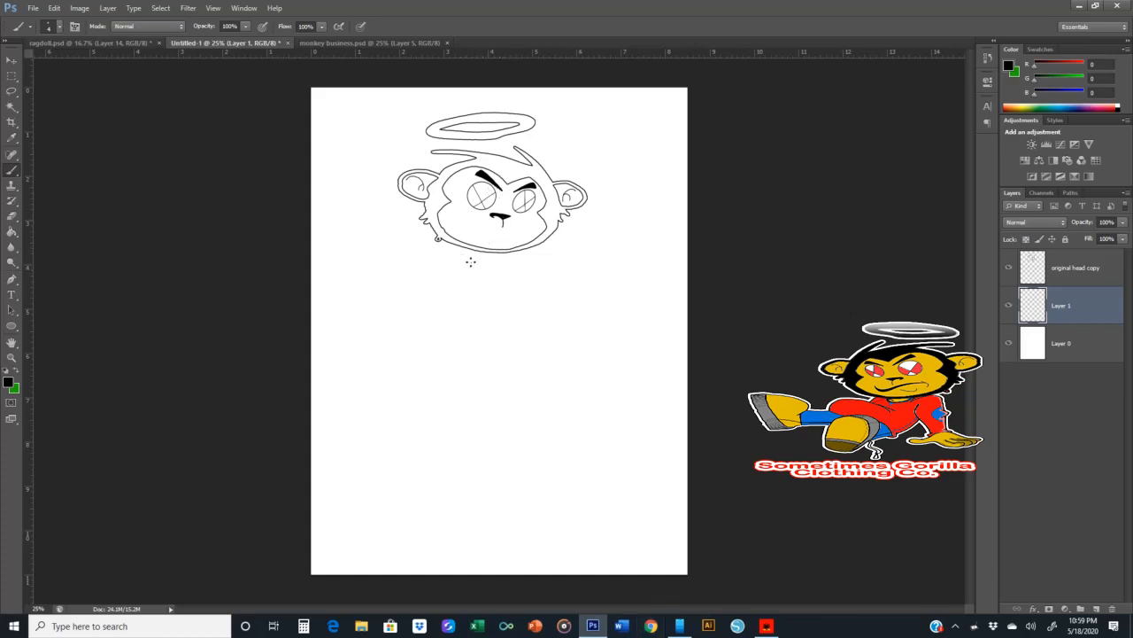
- Draw the torso outline, collar and both outstretched sleeves beneath the monkey's head on Layer 1 with the Brush tool
mouse_move(463, 256)
left_mouse_down()
mouse_move(516, 269)
mouse_move(527, 331)
mouse_move(564, 393)
mouse_move(551, 413)
left_mouse_up()
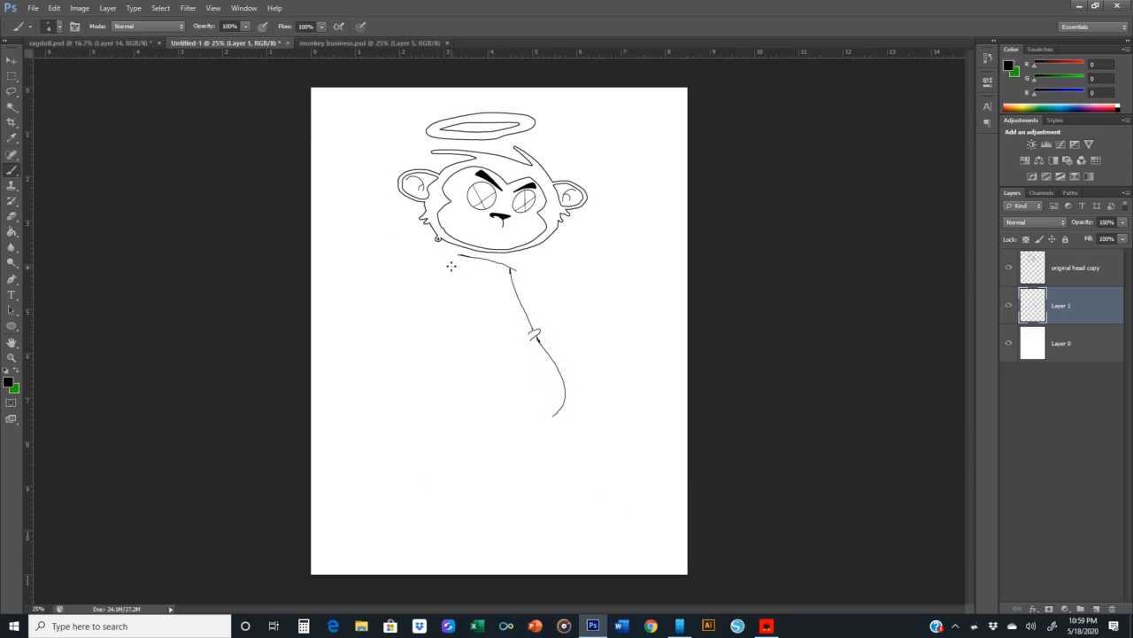
left_click_drag(455, 266, 355, 216)
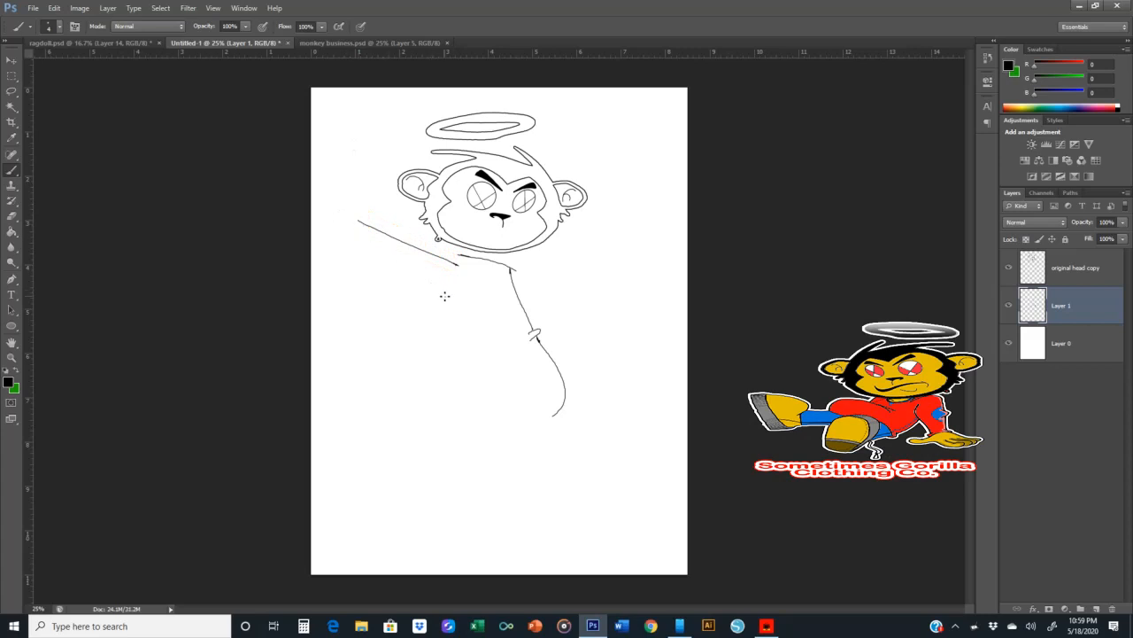
left_click_drag(446, 294, 350, 287)
mouse_move(510, 278)
left_mouse_down()
mouse_move(518, 256)
mouse_move(499, 247)
mouse_move(437, 236)
mouse_move(438, 249)
left_mouse_up()
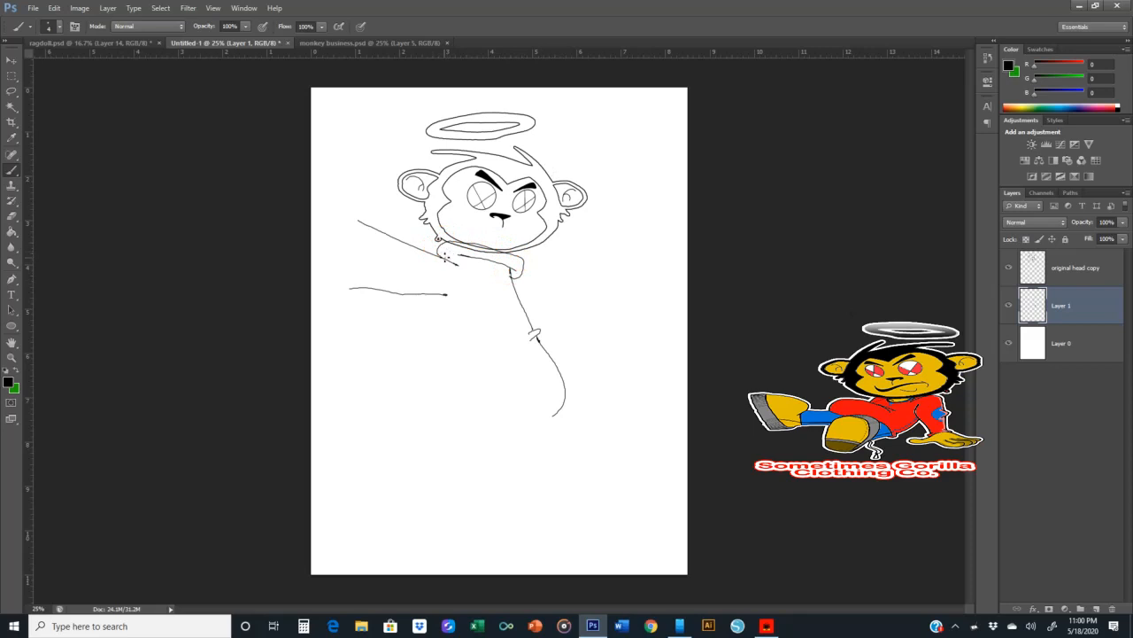
left_click_drag(456, 259, 441, 248)
mouse_move(353, 220)
left_mouse_down()
mouse_move(337, 281)
mouse_move(331, 220)
mouse_move(347, 215)
left_mouse_up()
left_click_drag(345, 282, 340, 285)
mouse_move(435, 295)
left_mouse_down()
mouse_move(410, 360)
mouse_move(427, 378)
left_mouse_up()
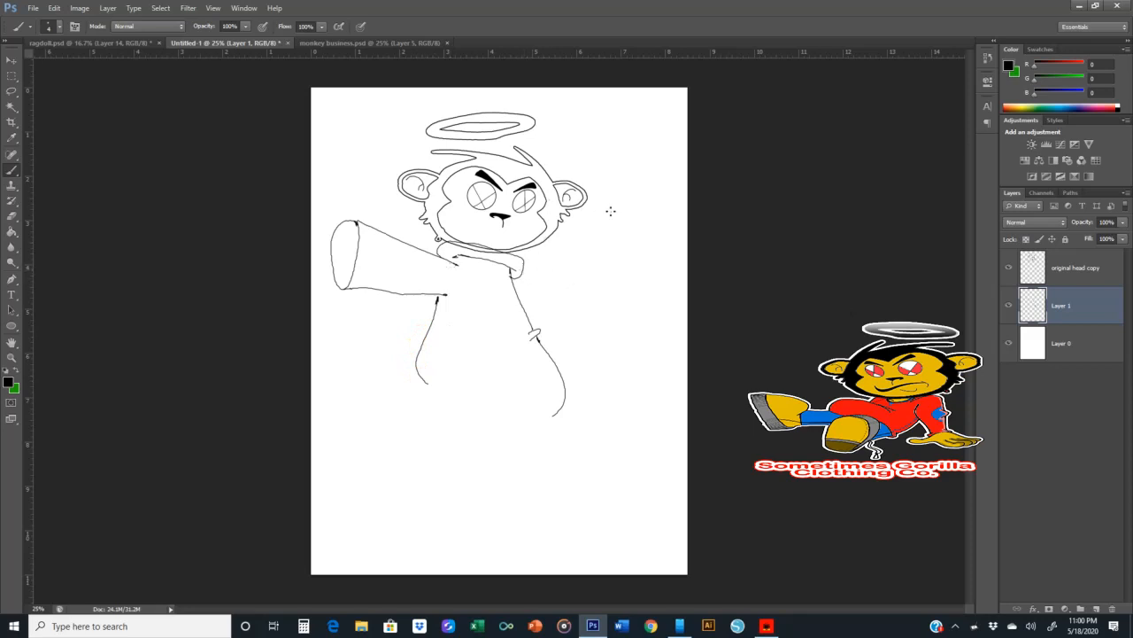
mouse_move(518, 263)
left_mouse_down()
mouse_move(605, 267)
mouse_move(609, 338)
left_mouse_up()
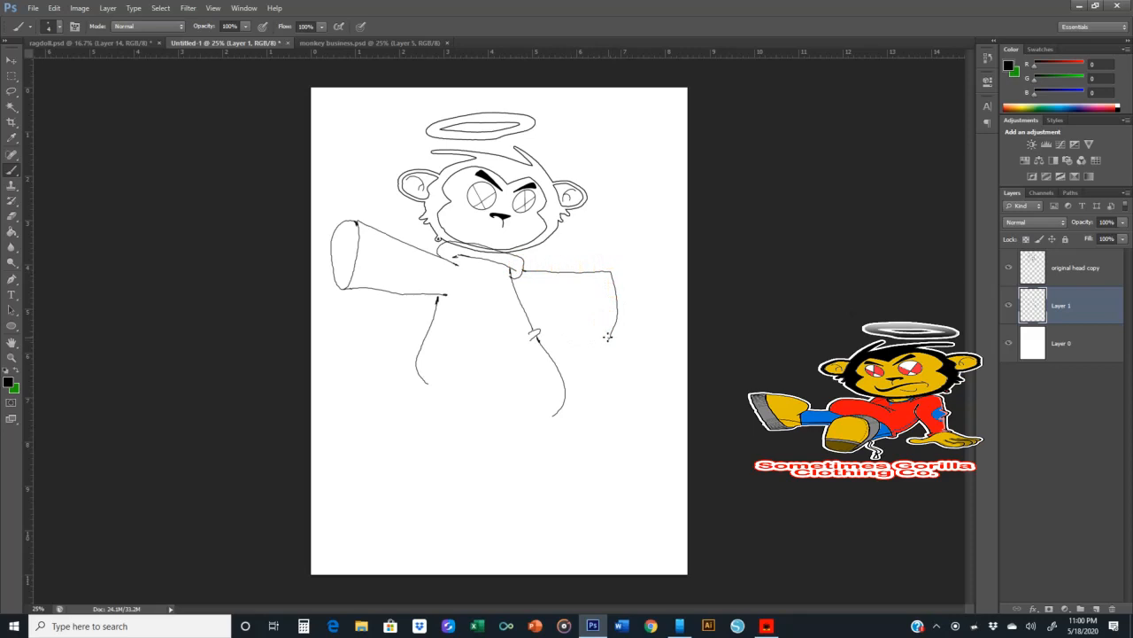
left_click_drag(609, 337, 519, 301)
- Draw two trouser legs hanging from the torso, each closed with an oval cuff
mouse_move(426, 387)
left_mouse_down()
mouse_move(422, 373)
mouse_move(406, 479)
left_mouse_up()
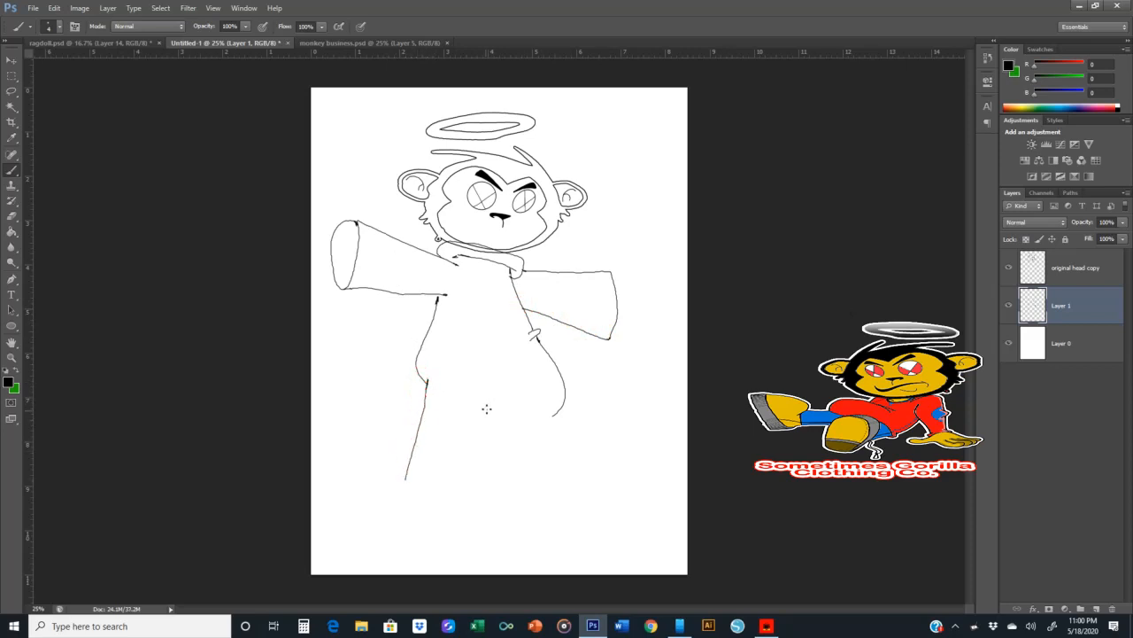
left_click_drag(489, 404, 485, 504)
mouse_move(481, 503)
left_mouse_down()
mouse_move(395, 474)
mouse_move(404, 493)
mouse_move(472, 513)
mouse_move(484, 506)
mouse_move(464, 481)
left_mouse_up()
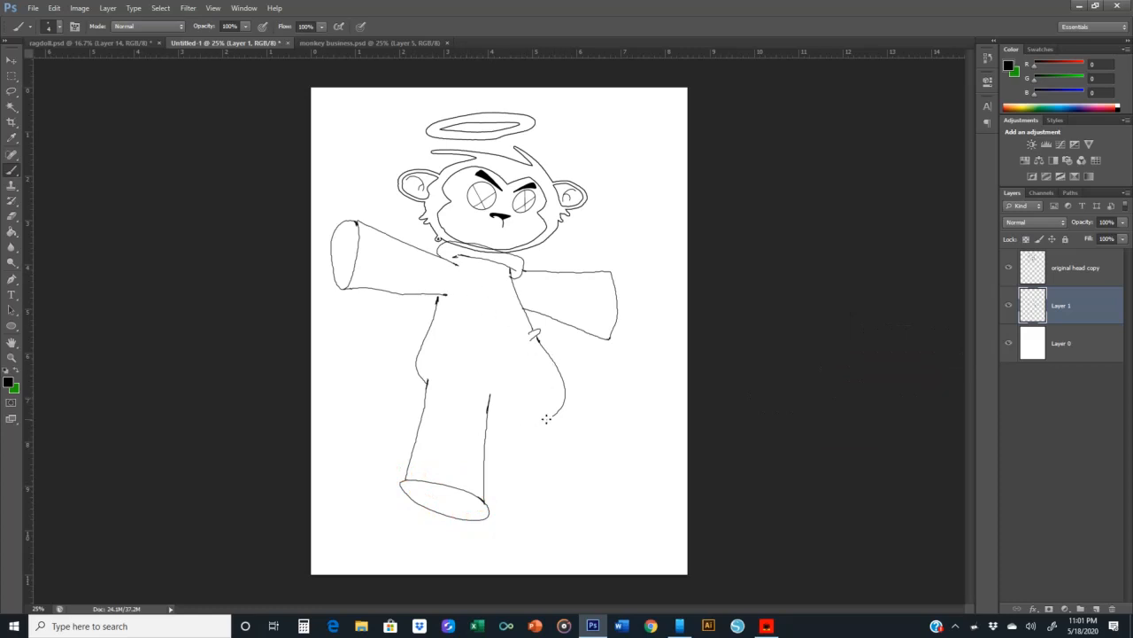
left_click_drag(551, 420, 540, 510)
mouse_move(489, 418)
left_mouse_down()
mouse_move(483, 407)
mouse_move(493, 443)
mouse_move(484, 492)
left_mouse_up()
mouse_move(483, 492)
left_mouse_down()
mouse_move(537, 509)
mouse_move(532, 520)
mouse_move(481, 507)
left_mouse_up()
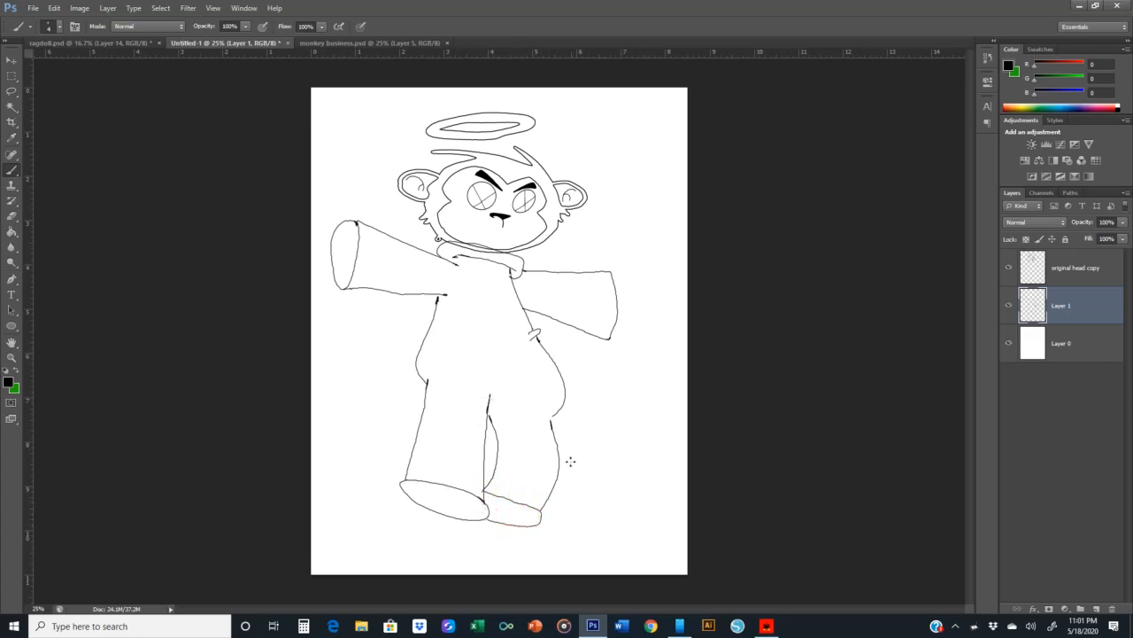
mouse_move(541, 519)
left_mouse_down()
mouse_move(534, 511)
mouse_move(558, 469)
left_mouse_up()
- Scale the body drawing to about 67% width and 76% height and centre it under the head
key("ctrl+t")
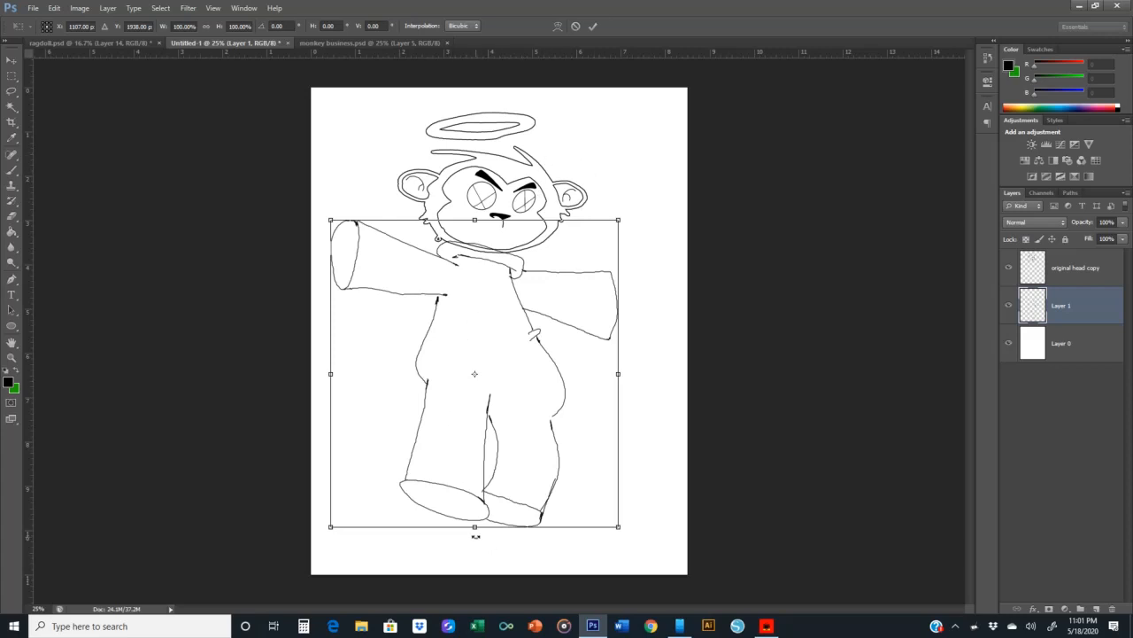
left_click_drag(473, 530, 474, 454)
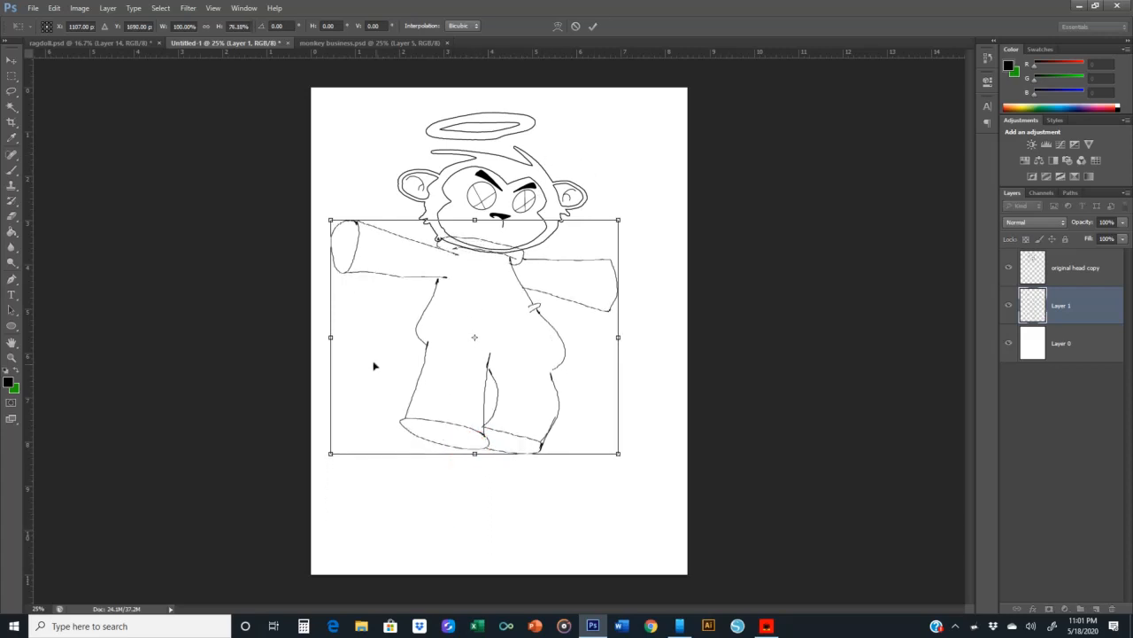
left_click_drag(332, 337, 424, 338)
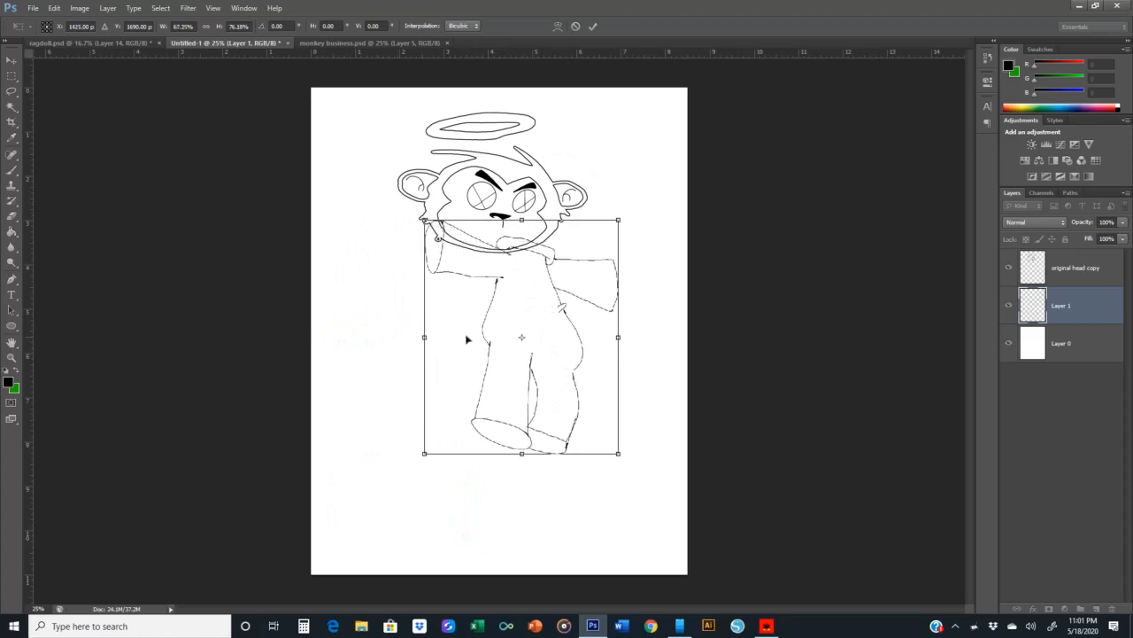
left_click_drag(559, 310, 514, 354)
left_click(591, 26)
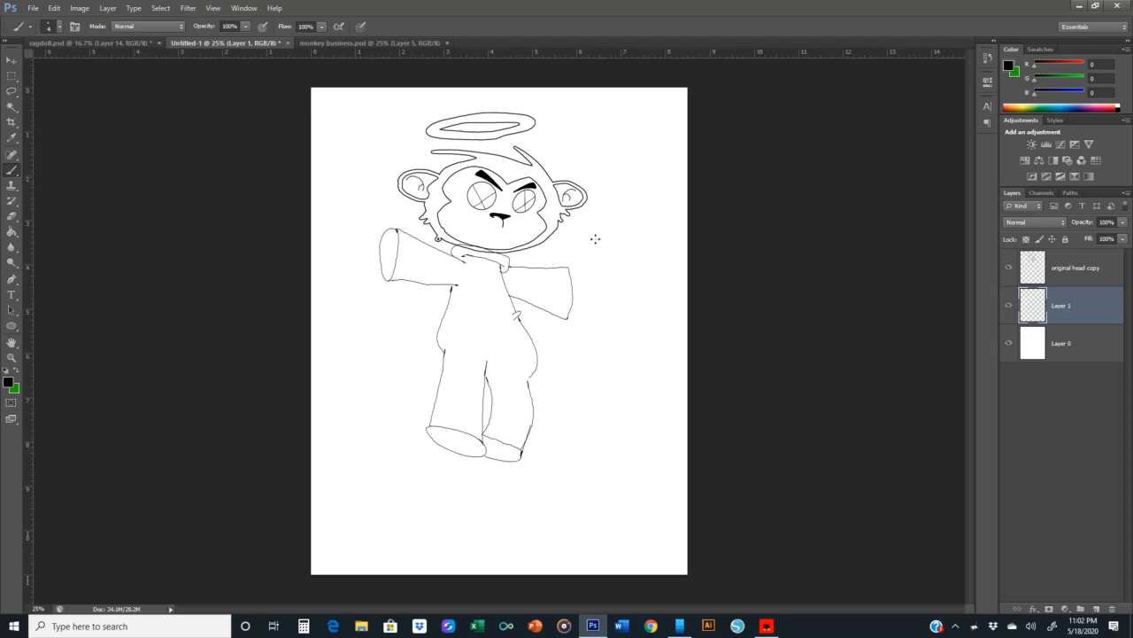
- Draw rounded hands at the ends of both sleeves and rounded feet below the trouser cuffs
mouse_move(571, 276)
left_mouse_down()
mouse_move(567, 268)
mouse_move(602, 271)
mouse_move(625, 293)
mouse_move(597, 317)
mouse_move(567, 306)
left_mouse_up()
mouse_move(390, 237)
left_mouse_down()
mouse_move(360, 218)
mouse_move(330, 222)
mouse_move(321, 243)
mouse_move(372, 266)
mouse_move(387, 260)
mouse_move(391, 233)
left_mouse_up()
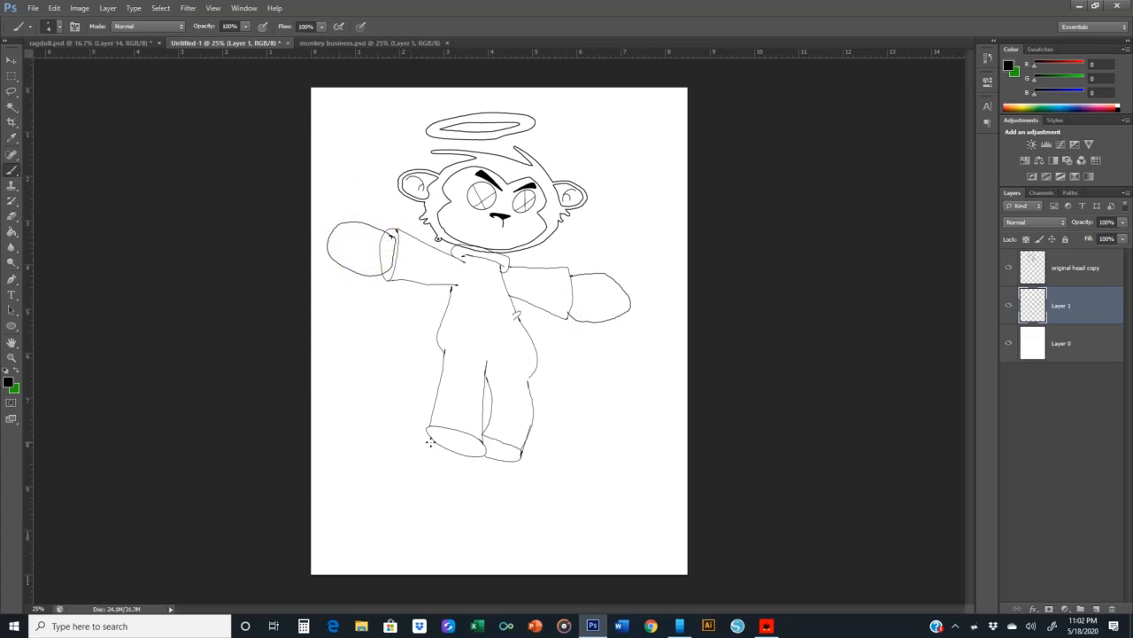
mouse_move(433, 434)
left_mouse_down()
mouse_move(406, 480)
mouse_move(425, 508)
mouse_move(451, 511)
mouse_move(473, 463)
mouse_move(455, 435)
mouse_move(436, 431)
mouse_move(505, 450)
mouse_move(511, 488)
mouse_move(499, 508)
mouse_move(481, 512)
mouse_move(467, 493)
left_mouse_up()
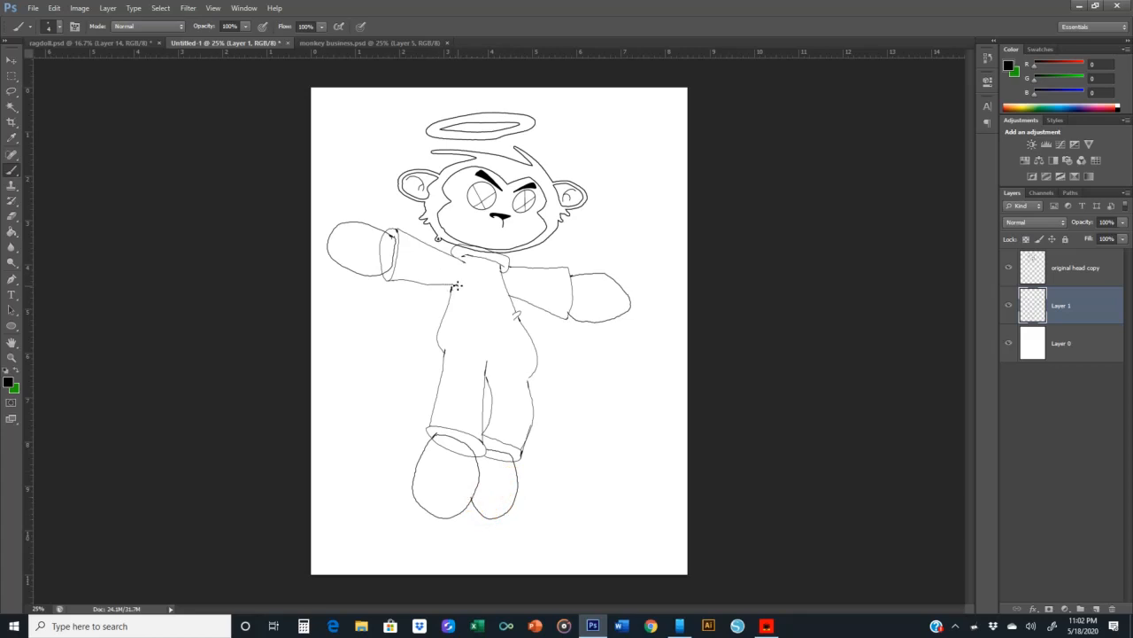
- Close the line gaps at the armpit of the raised arm and where the collar meets the shoulder
key("ctrl+plus")
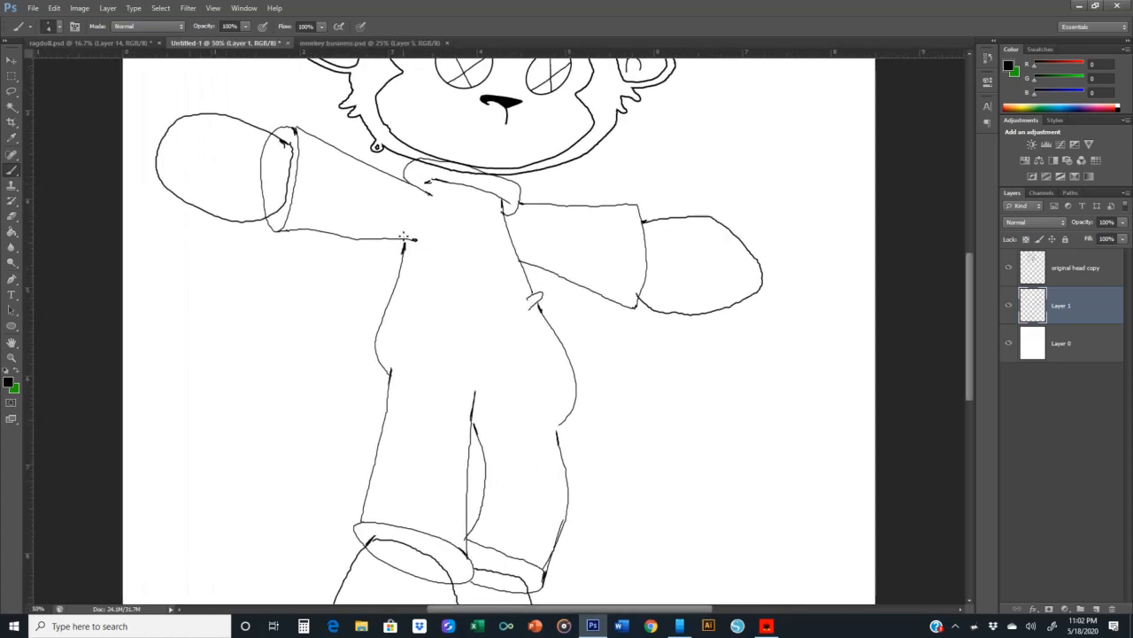
left_click_drag(403, 240, 430, 241)
left_click(399, 234)
left_click_drag(427, 172, 421, 179)
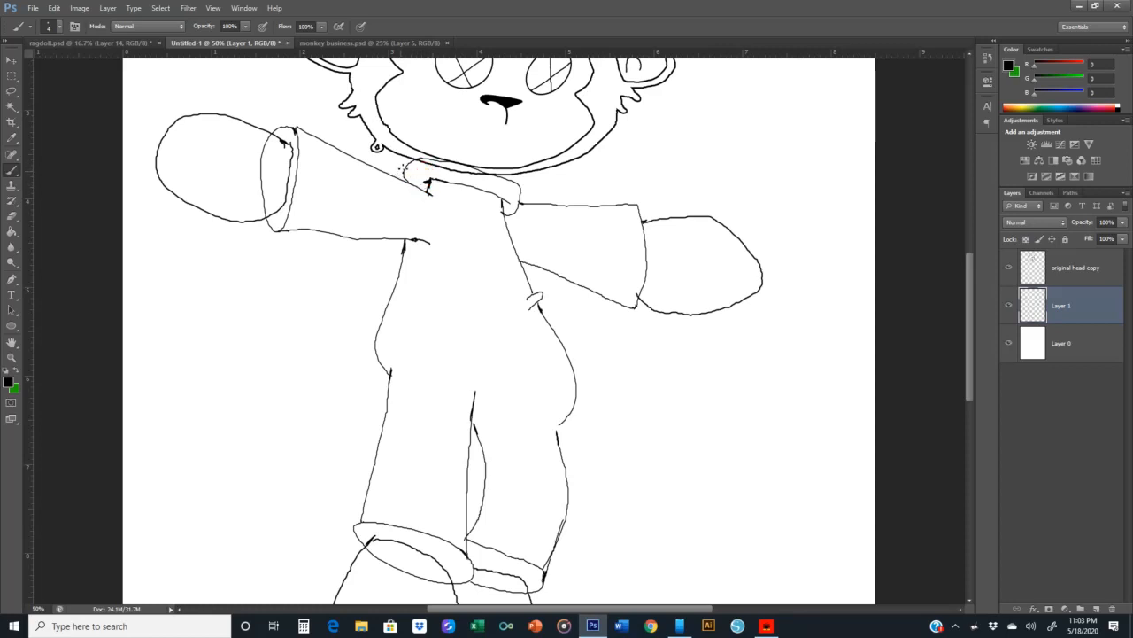
left_click(1009, 267)
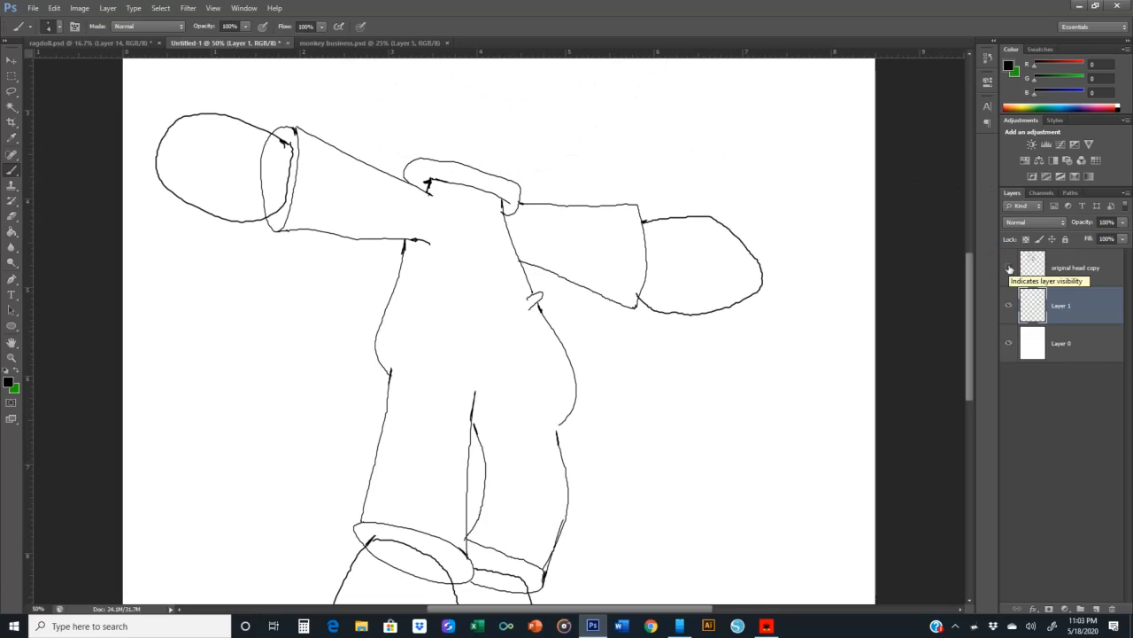
left_click(1009, 267)
- Close the remaining outline gaps at the outer hip, the waist and the crotch between the legs
scroll(866, 249, "down", 2)
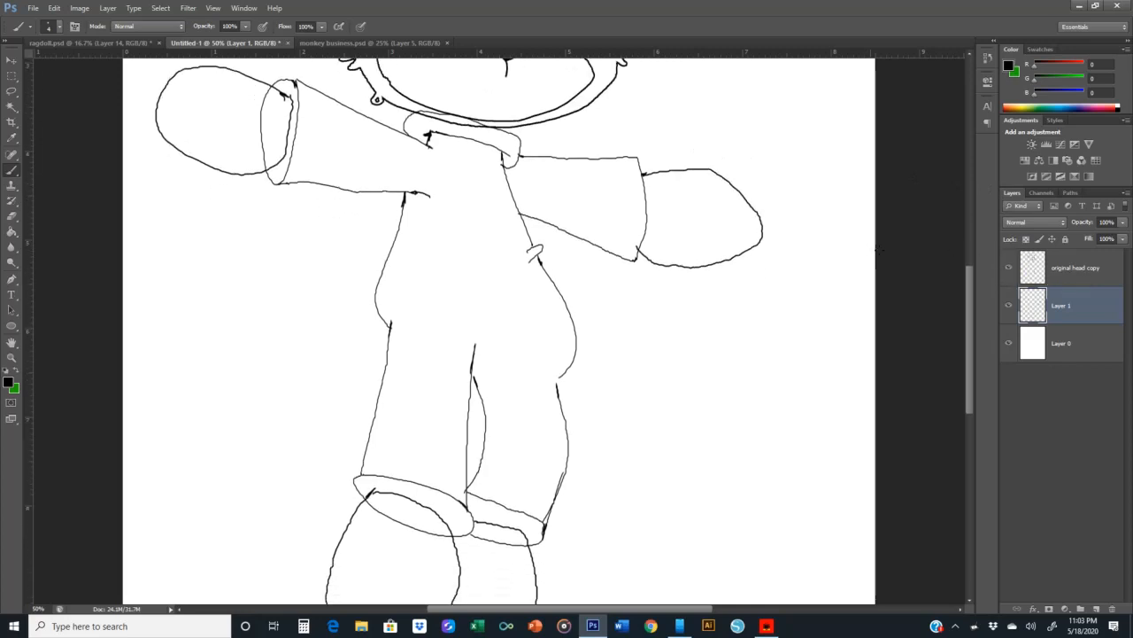
left_click(1008, 343)
left_click(1011, 347)
left_click(552, 376)
left_click_drag(534, 252, 531, 247)
scroll(505, 205, "down", 1)
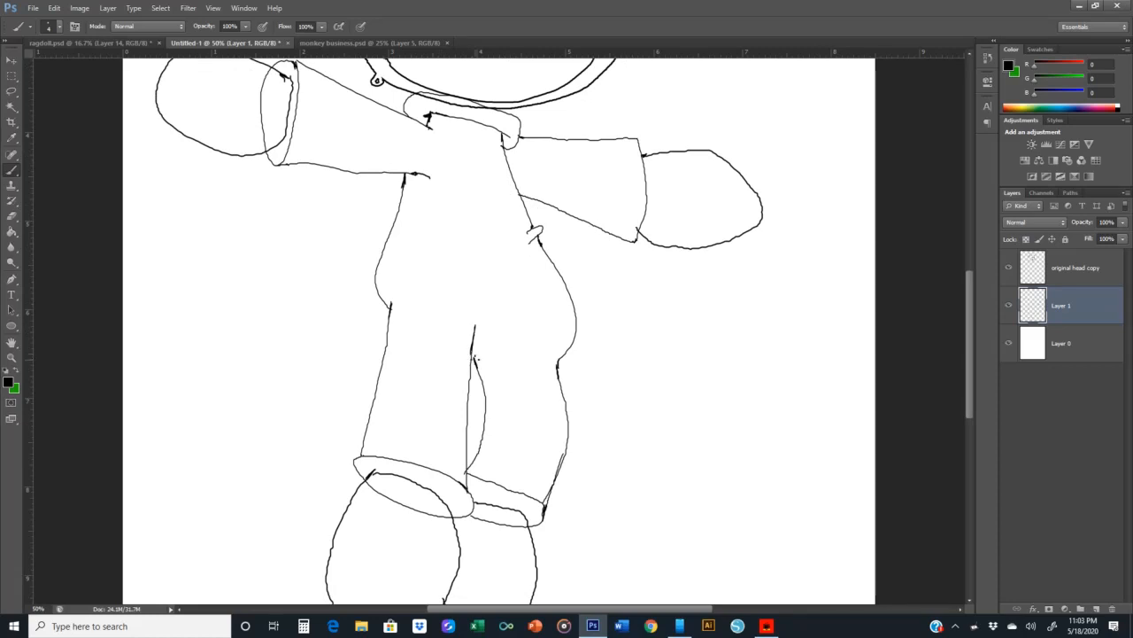
mouse_move(475, 357)
left_mouse_down()
mouse_move(466, 346)
mouse_move(472, 355)
left_mouse_up()
- Add a black outside Stroke layer style with a size of 2 px to Layer 1
right_click(1054, 307)
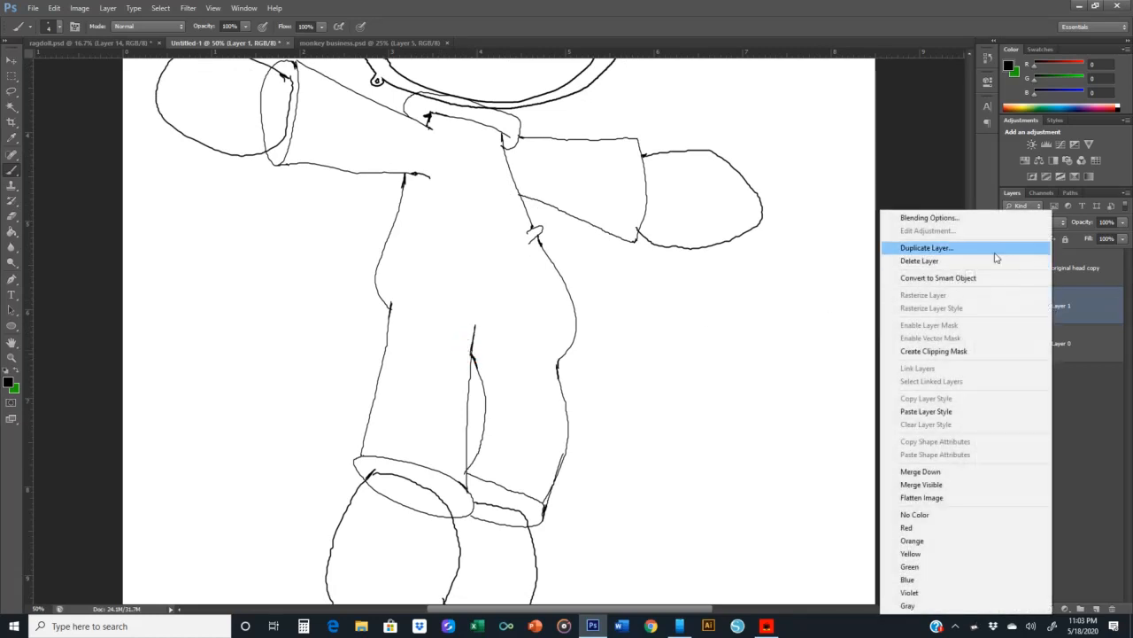
left_click(963, 220)
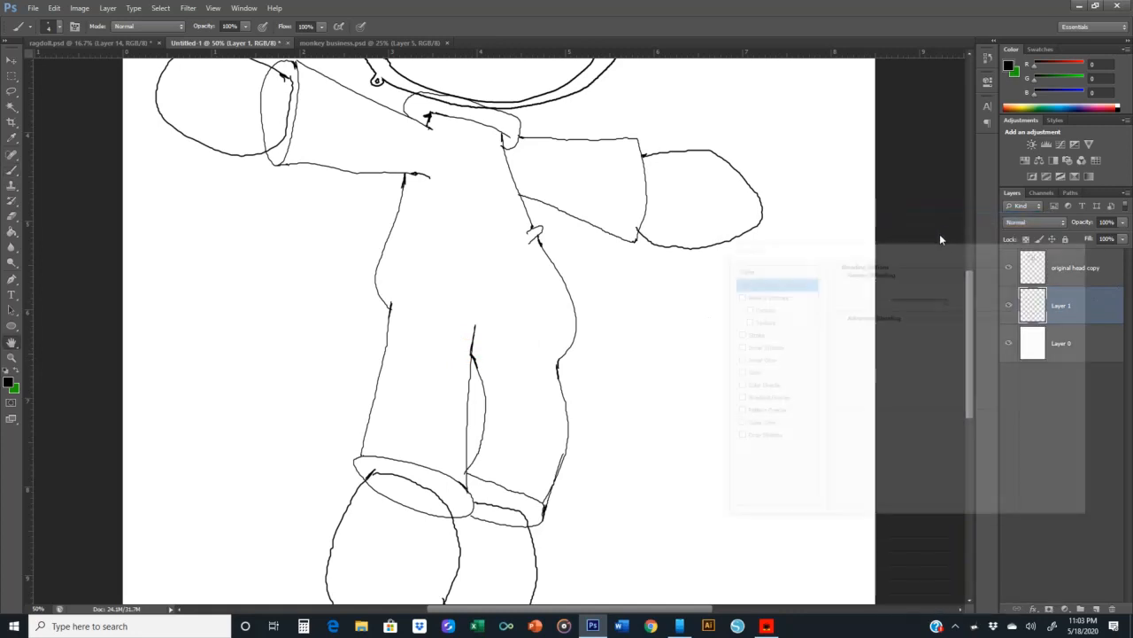
left_click(736, 333)
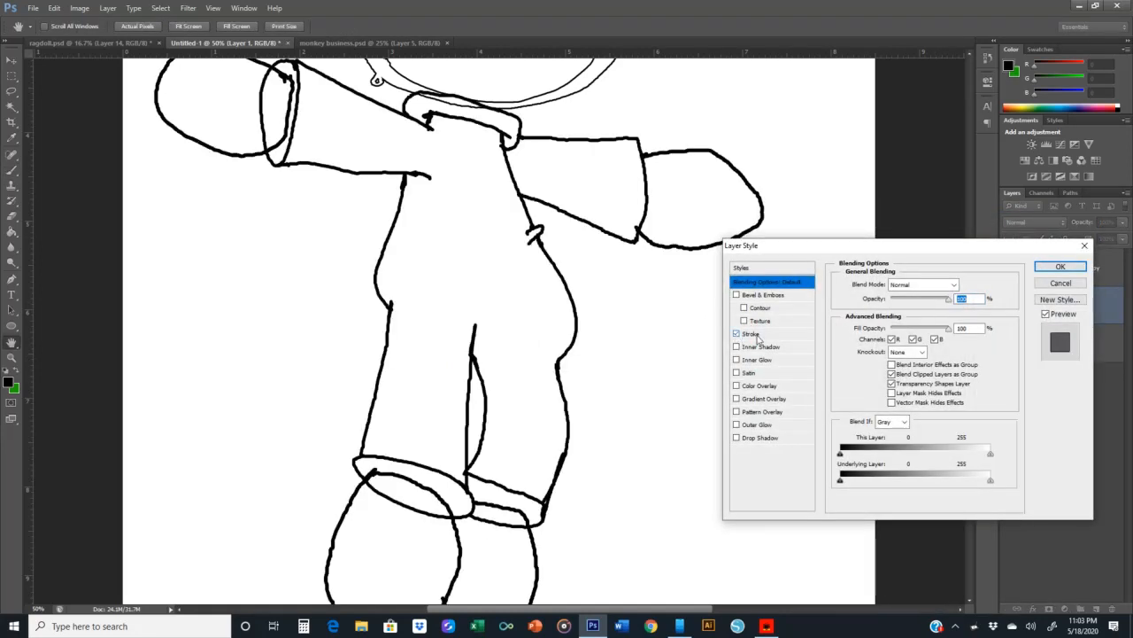
left_click(760, 334)
double_click(964, 282)
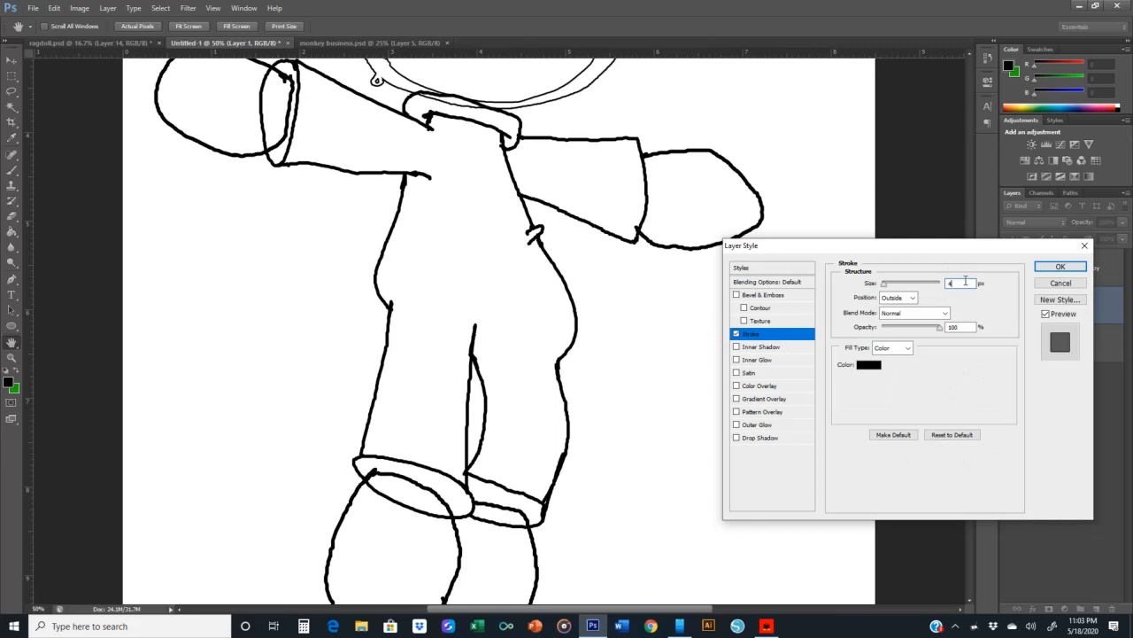
key("Down")
key("Down")
key("Down")
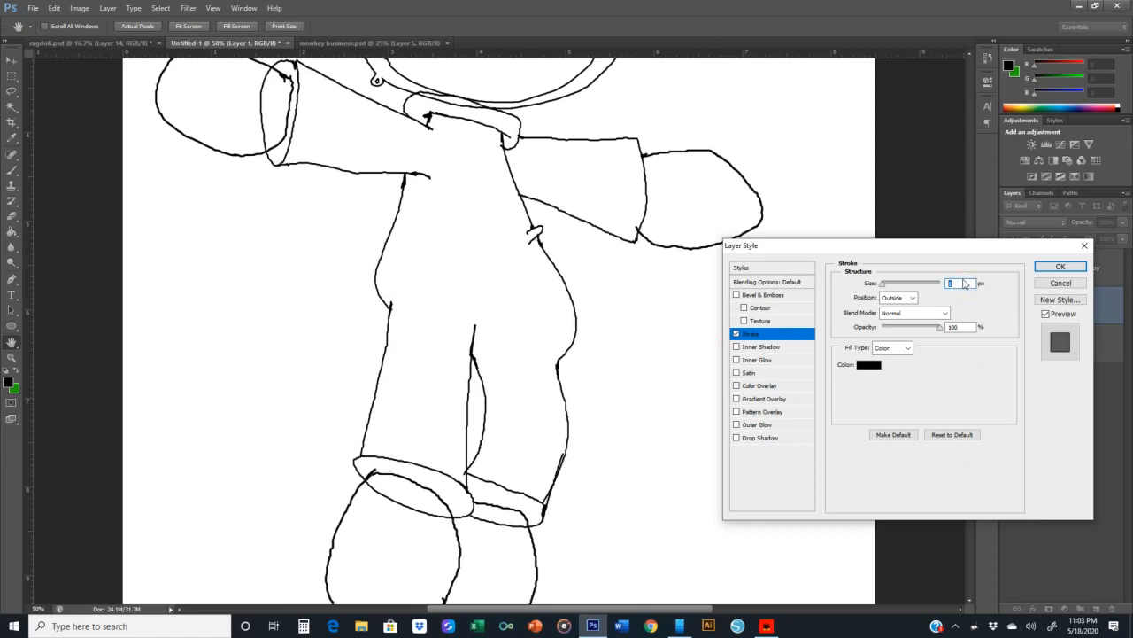
key("Up")
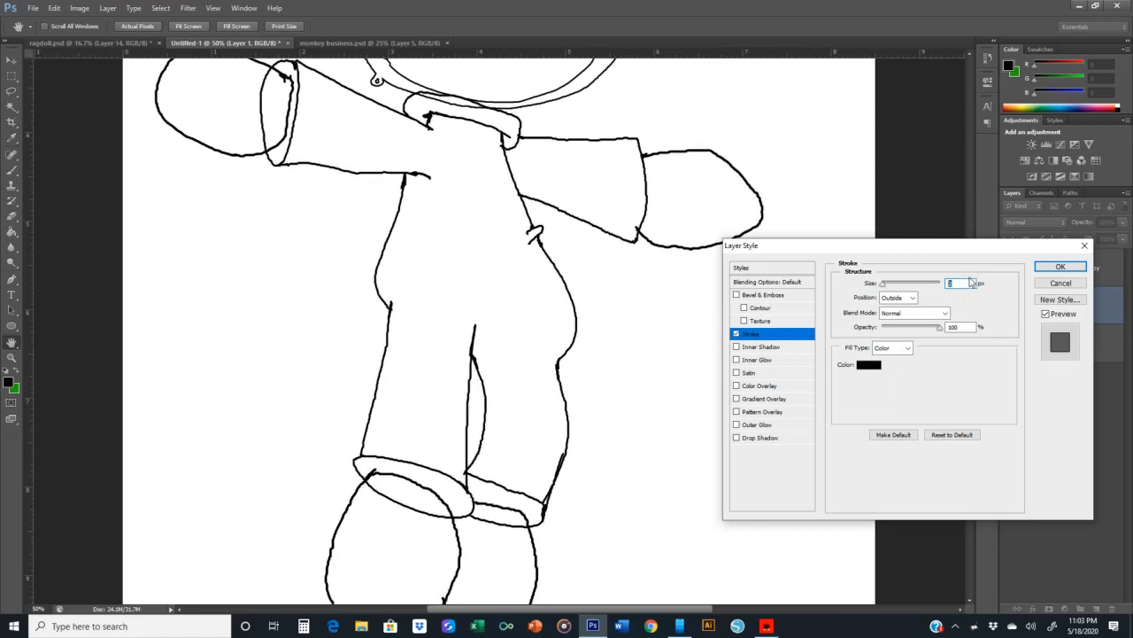
left_click(1060, 266)
key("b")
key("ctrl+minus")
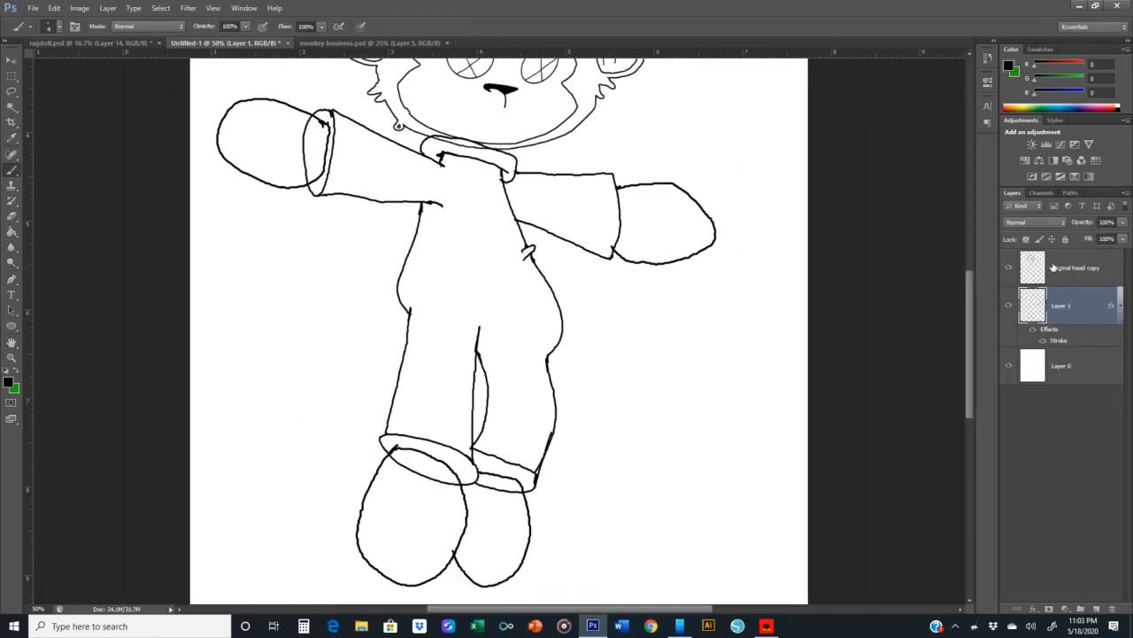
key("ctrl+minus")
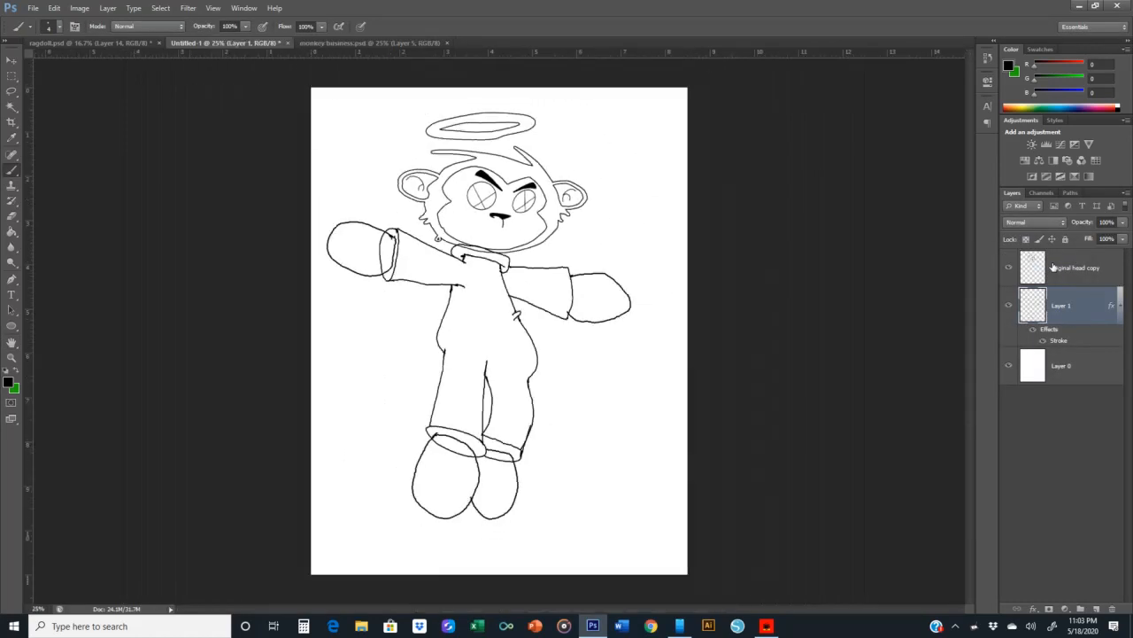
- Hide Layer 0 and fill the raised arm's hand, cuff and sleeve together with the torso in white
left_click(1009, 365)
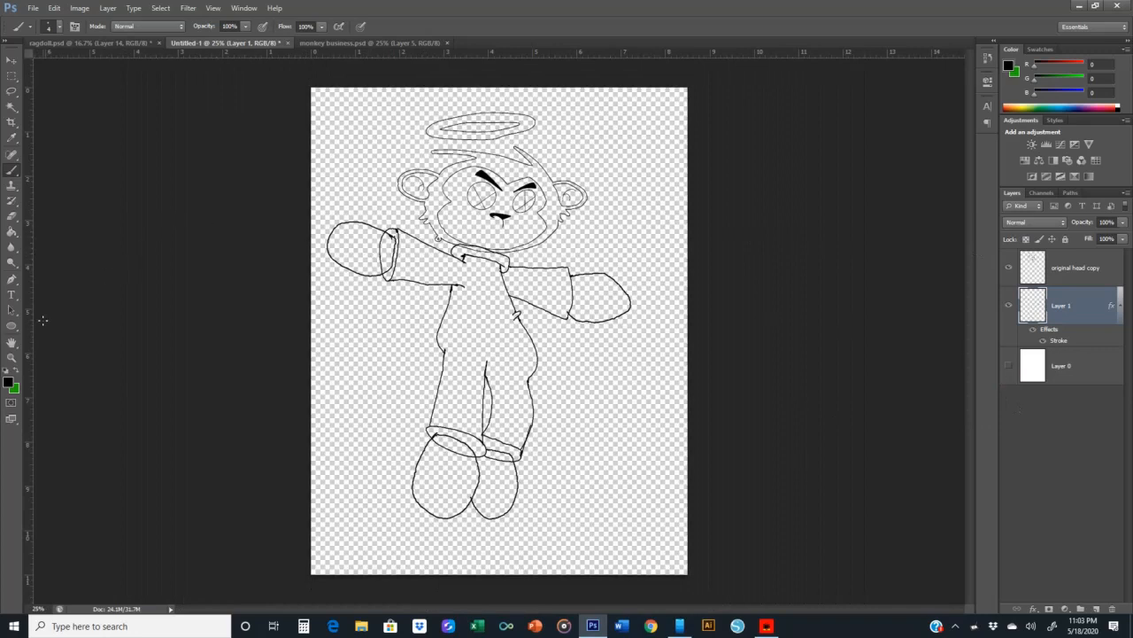
left_click(8, 371)
left_click(18, 371)
left_click(12, 231)
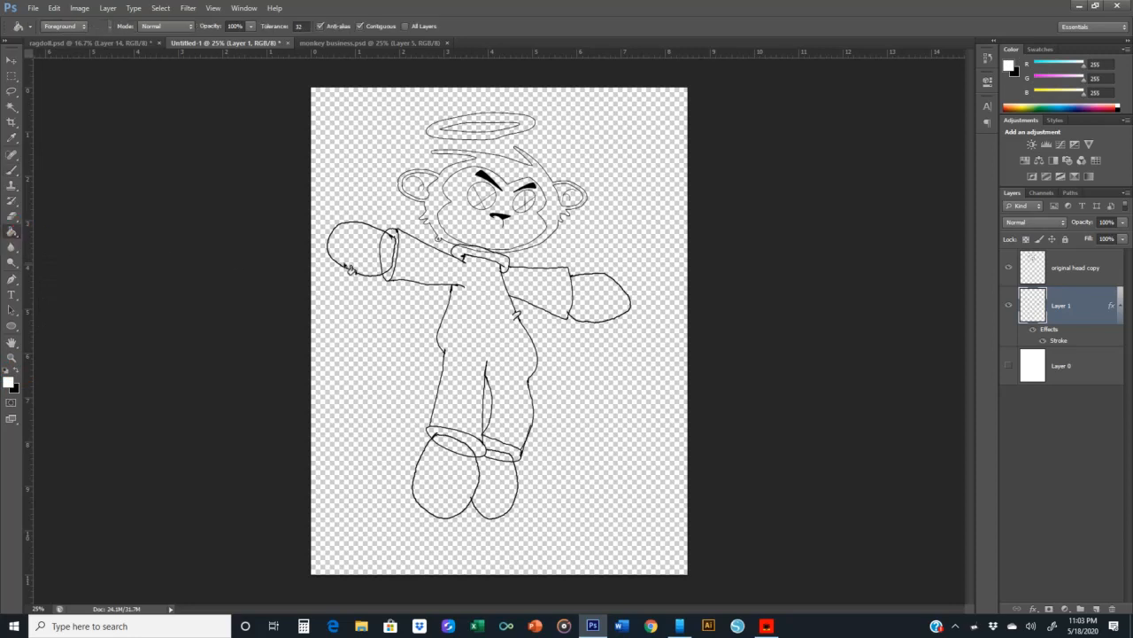
left_click(354, 249)
left_click(384, 252)
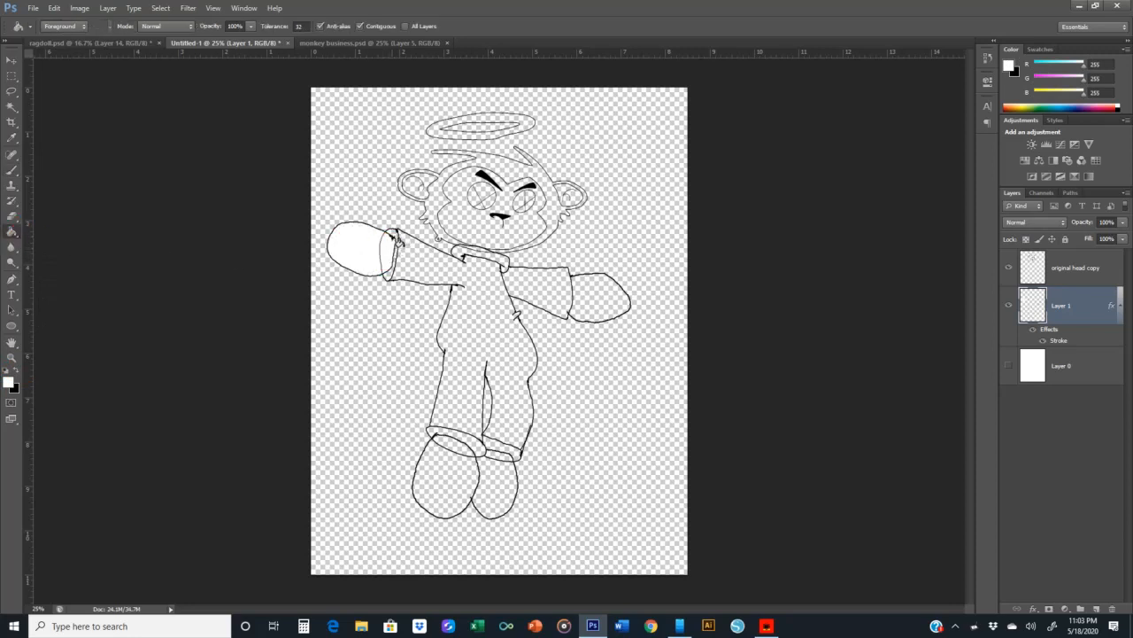
left_click(409, 248)
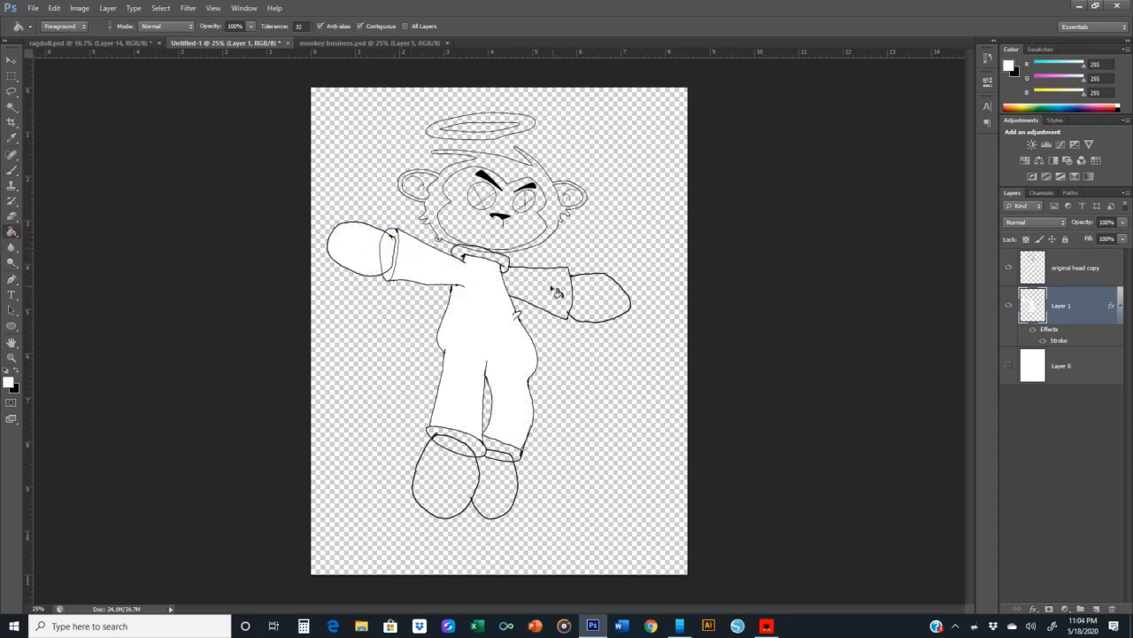
- Fill the other sleeve and hand, the collar, the open trouser cuff and both feet with white
left_click(543, 285)
left_click(484, 254)
left_click(599, 294)
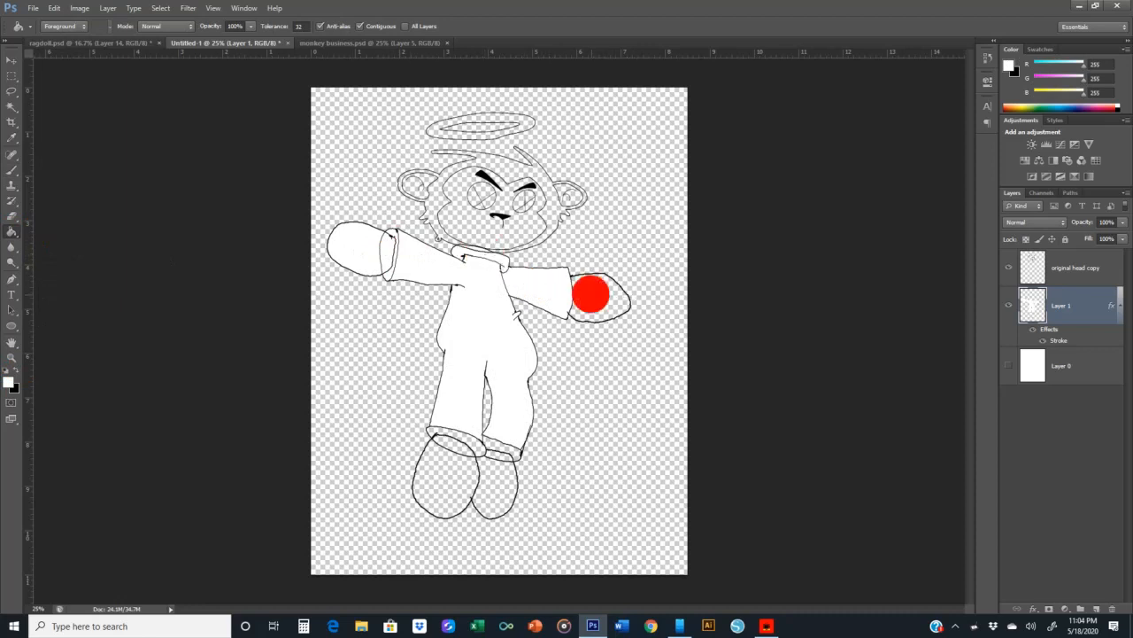
left_click(499, 476)
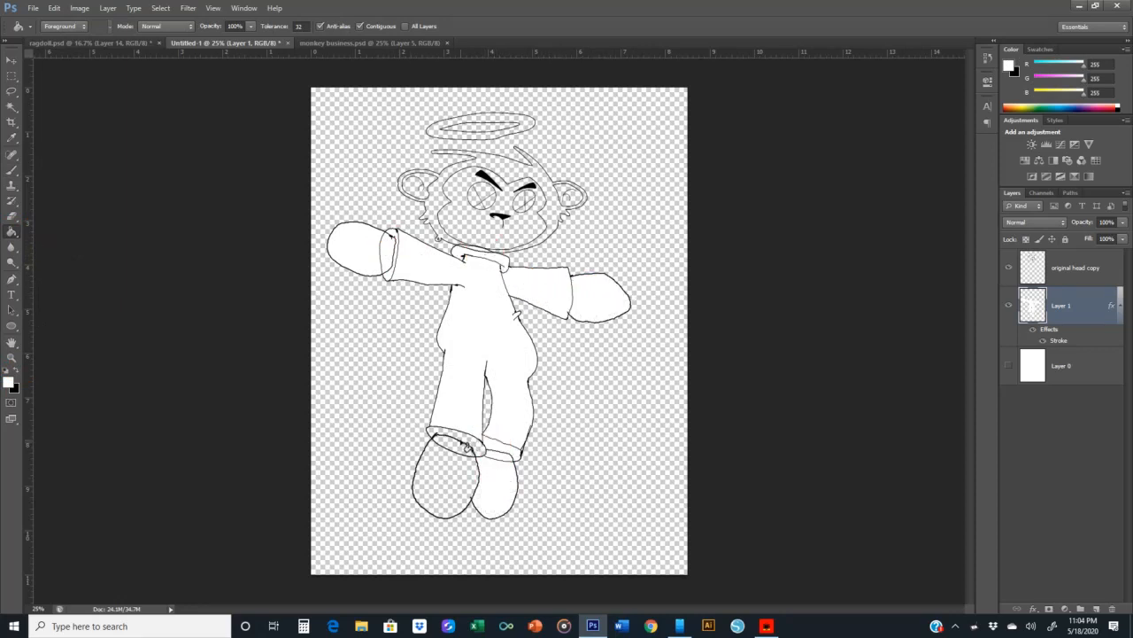
left_click(458, 443)
left_click(447, 485)
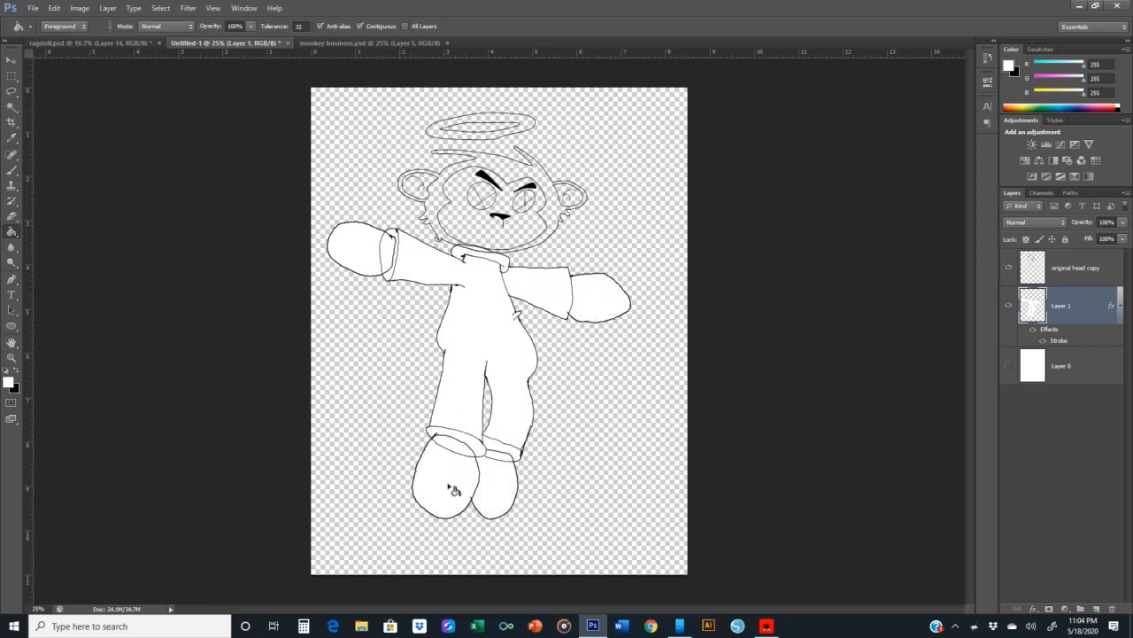
- On the original head copy layer, fill the monkey's face, the surrounding head fur and the halo ring with white
left_click(1035, 268)
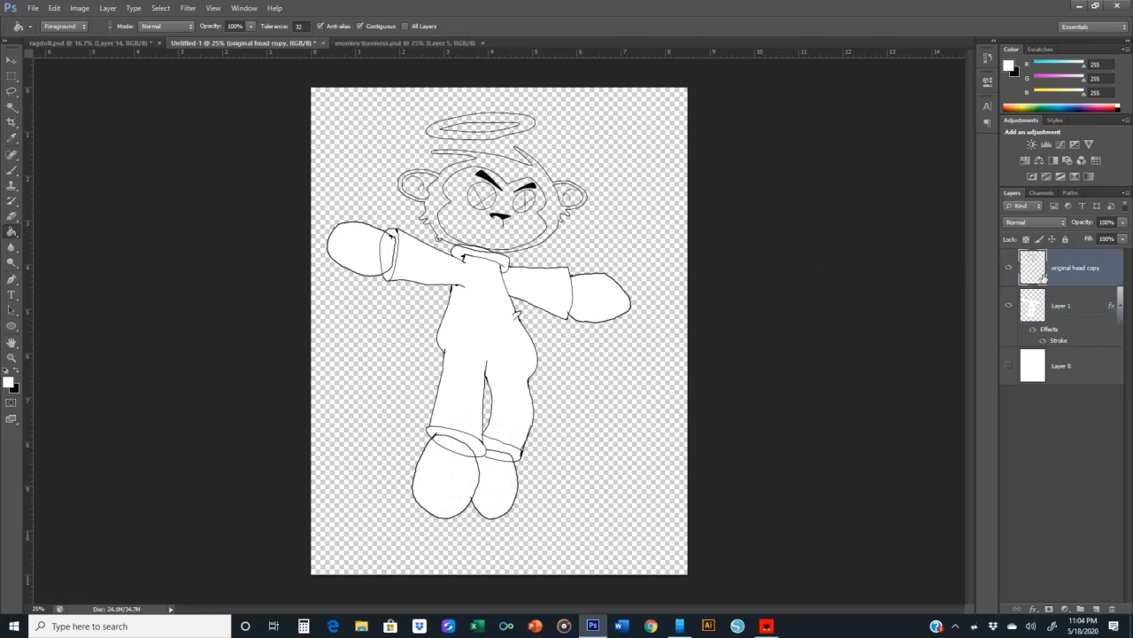
left_click(469, 230)
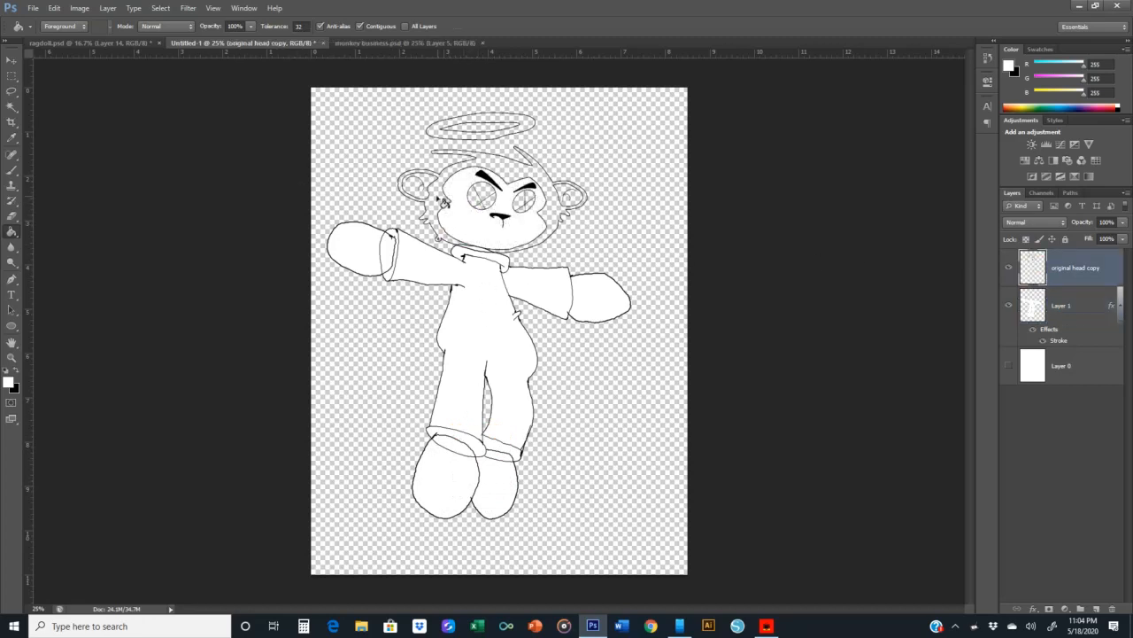
left_click(445, 200)
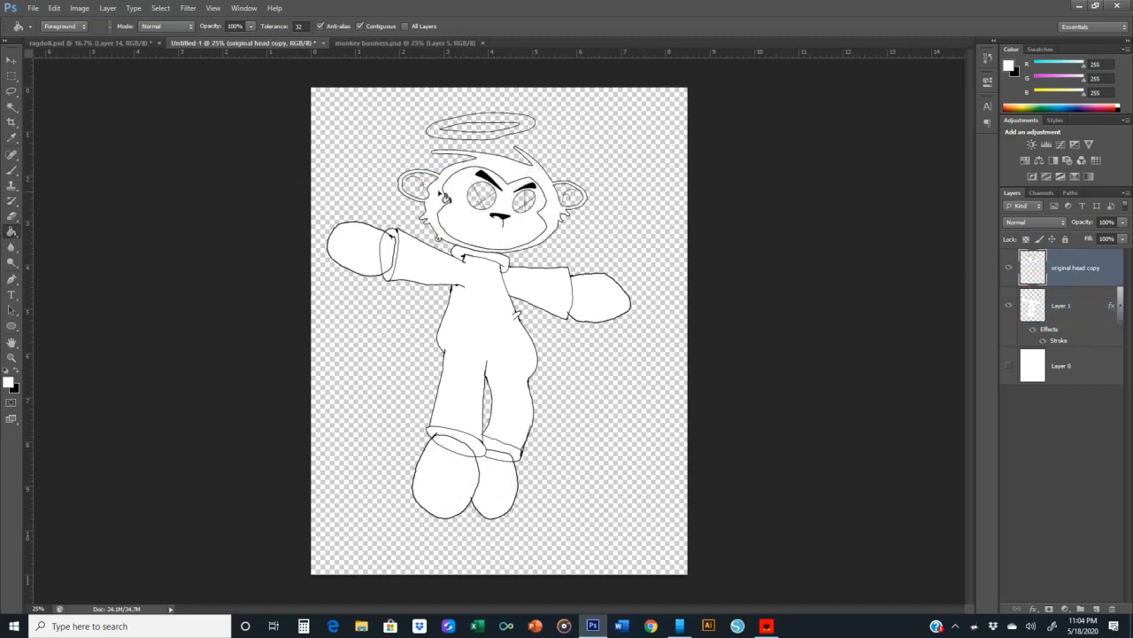
left_click(493, 137)
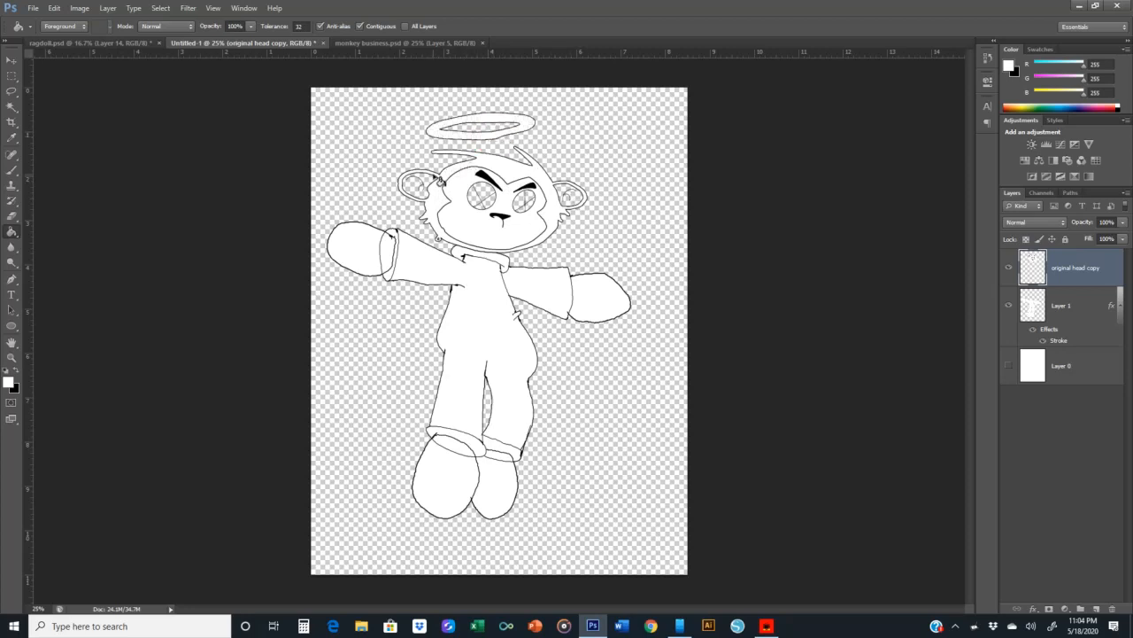
- Fill the segments of both eyes and the inner and outer areas of both ears with white
left_click(481, 202)
left_click(535, 210)
left_click(530, 201)
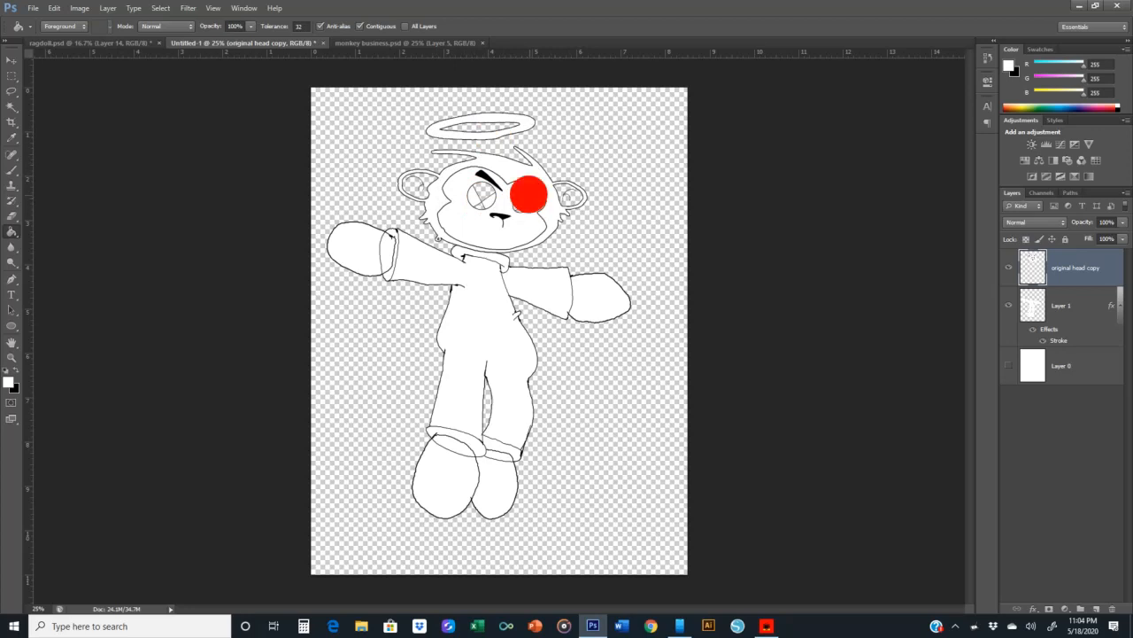
left_click(479, 201)
left_click(427, 181)
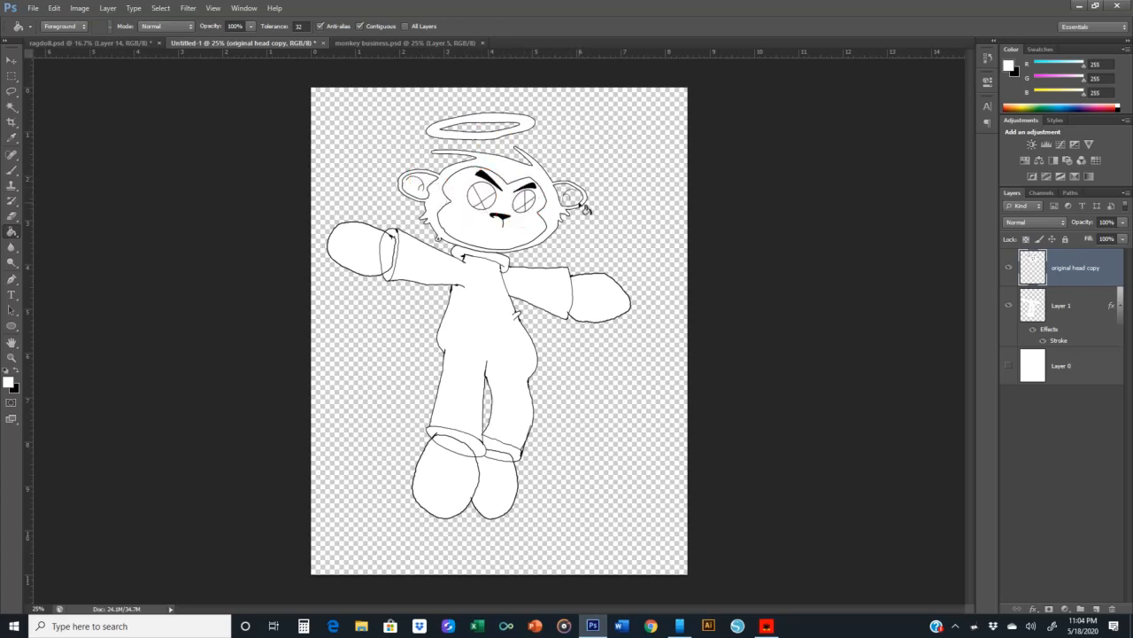
left_click(560, 188)
- Add a new layer above original head copy and paint out the cuff line crossing the raised hand with a 19 px white brush
left_click(14, 170)
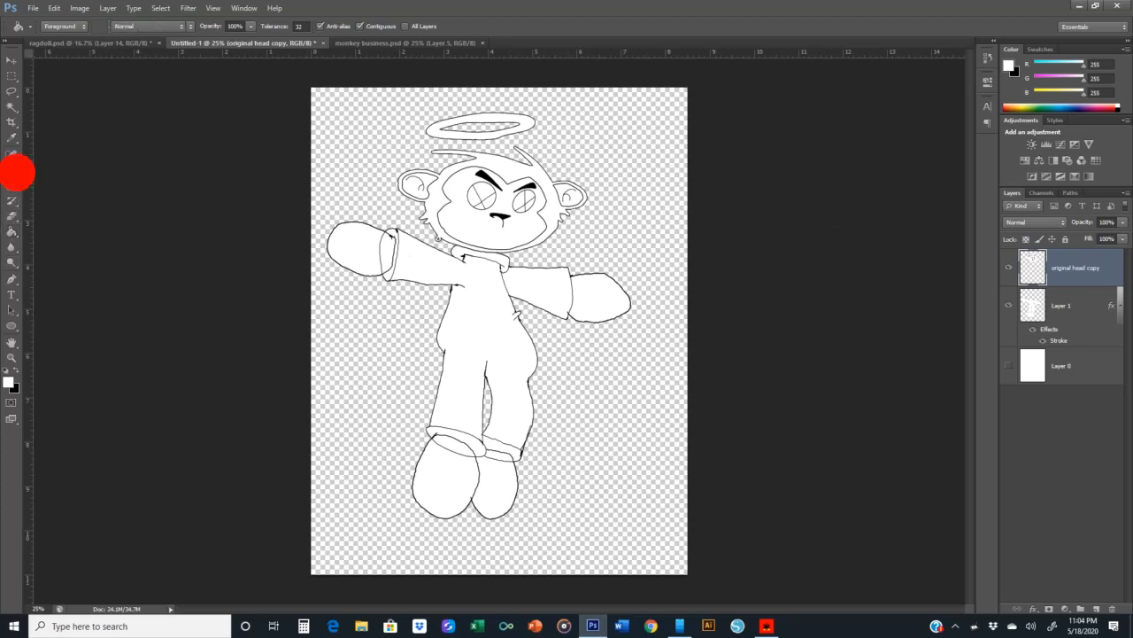
left_click(1067, 305)
left_click(1064, 277)
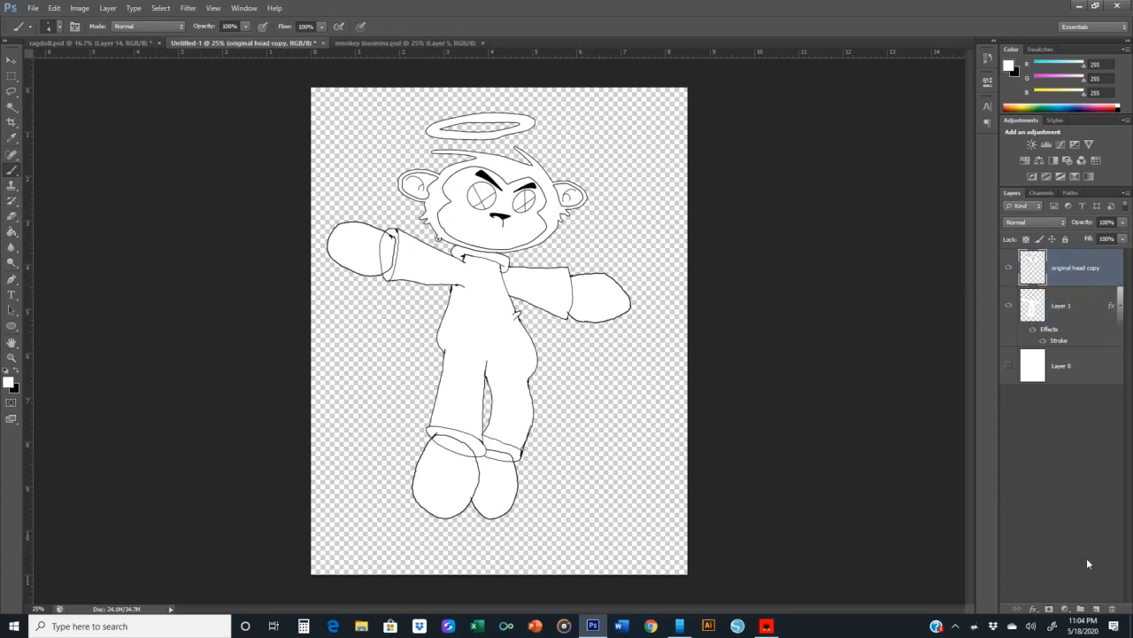
left_click(1096, 608)
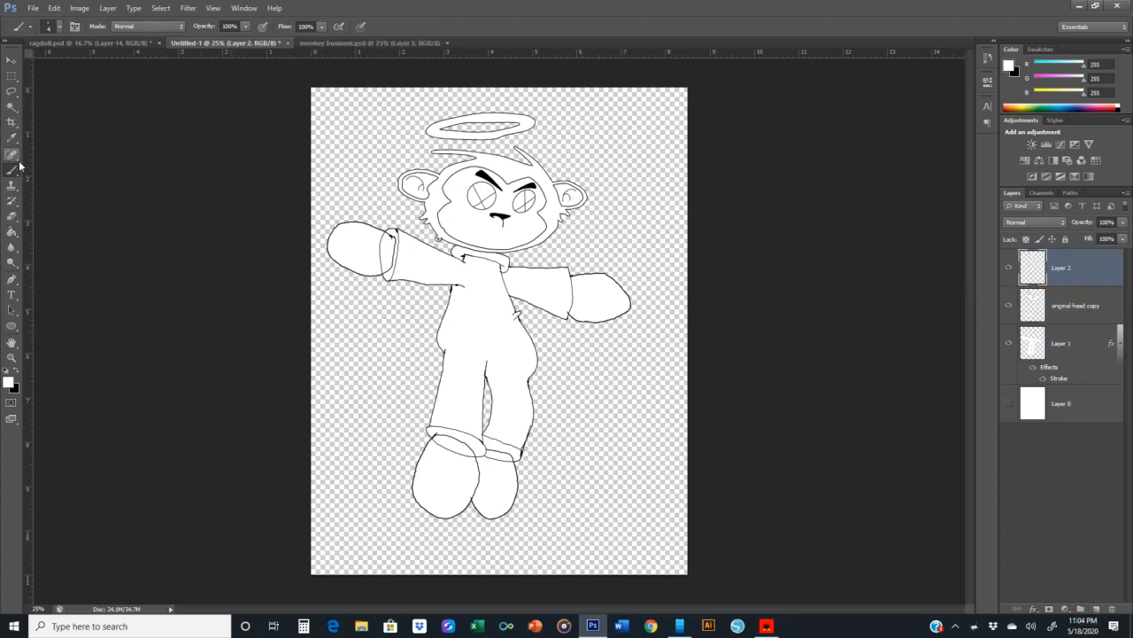
left_click(53, 26)
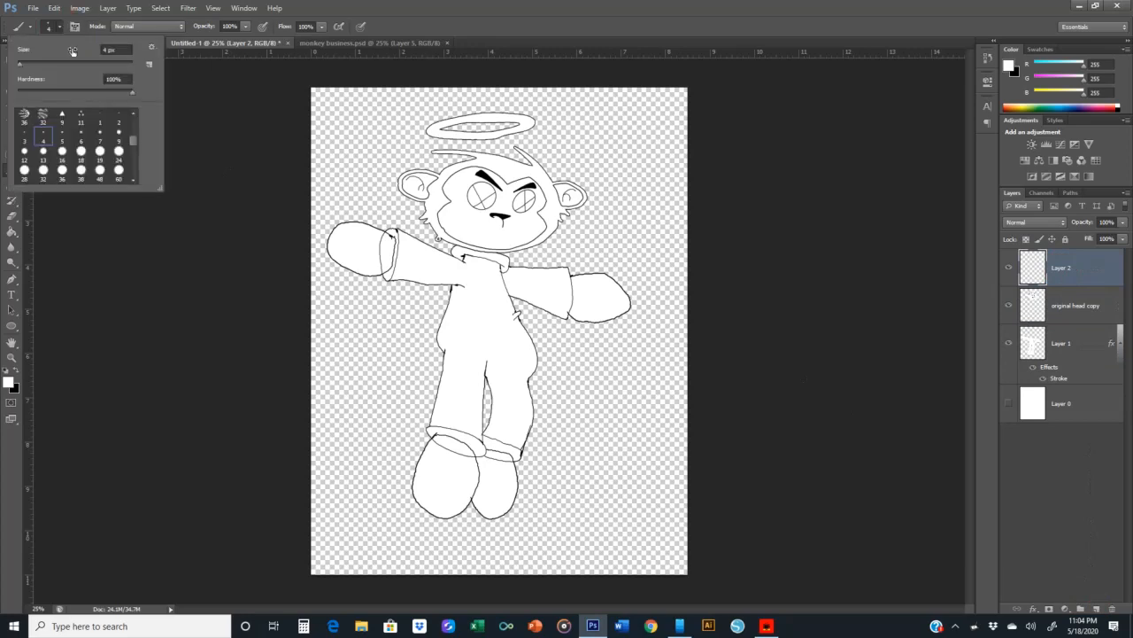
left_click(99, 150)
key("ctrl+plus")
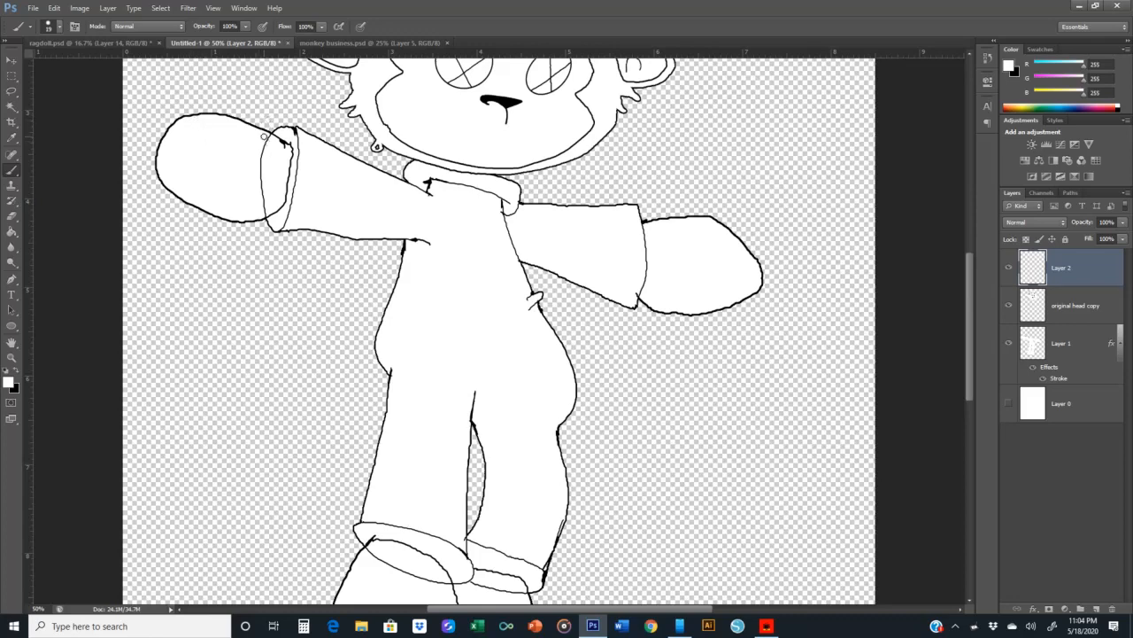
key("ctrl+plus")
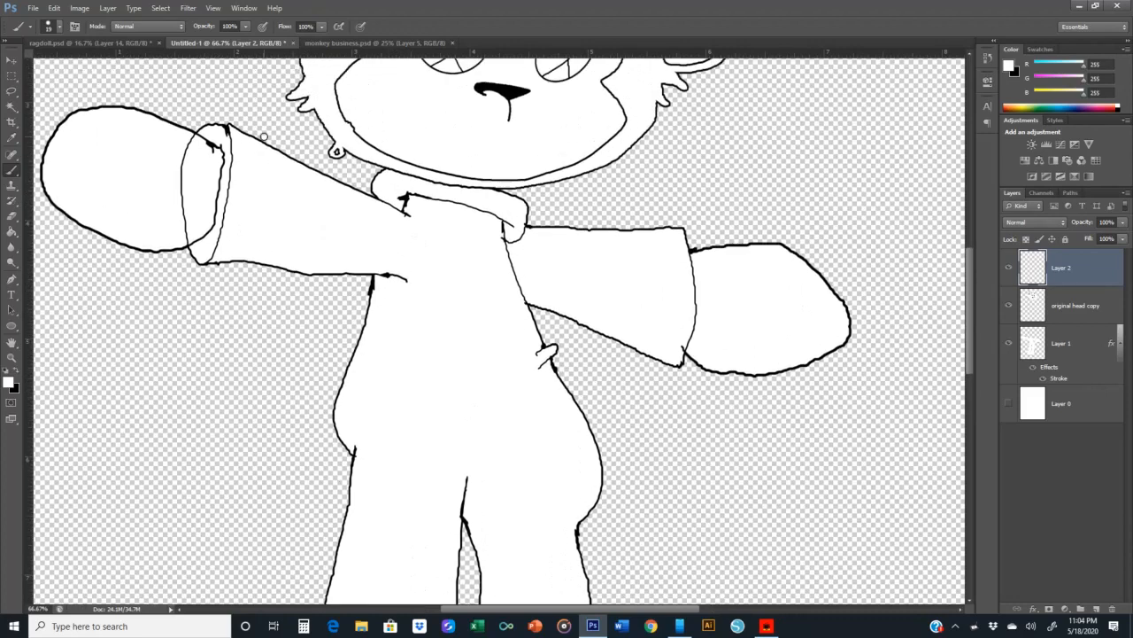
mouse_move(189, 135)
left_mouse_down()
mouse_move(208, 147)
mouse_move(185, 144)
mouse_move(187, 131)
mouse_move(181, 235)
left_mouse_up()
- Paint over the trouser cuff lines that cross the tops of both feet in white
scroll(188, 206, "down", 10)
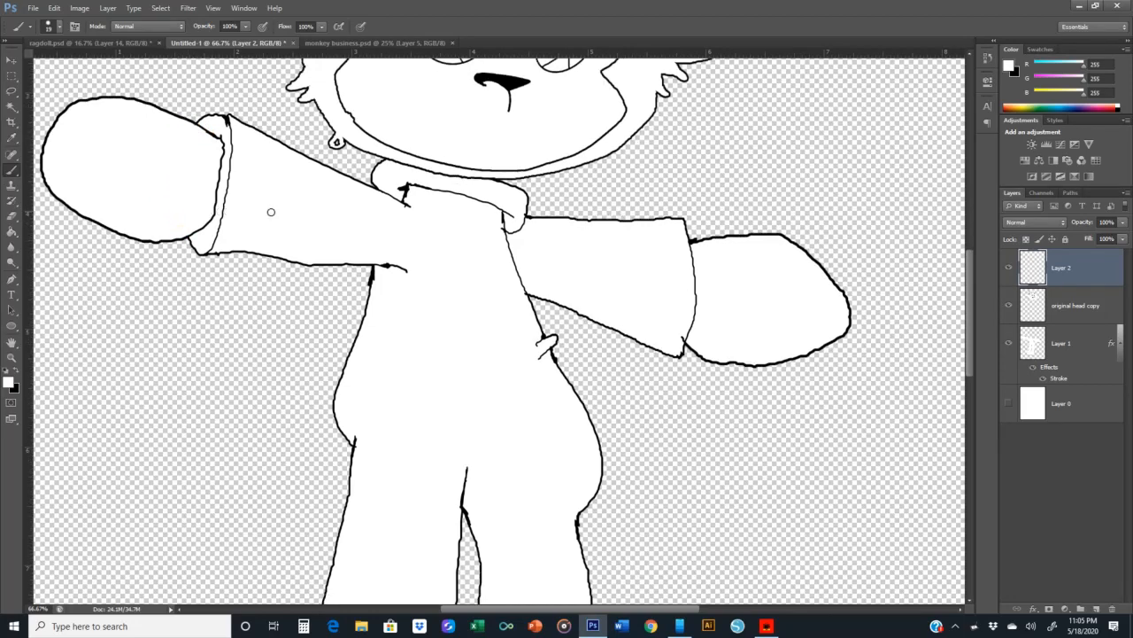
scroll(441, 227, "down", 6)
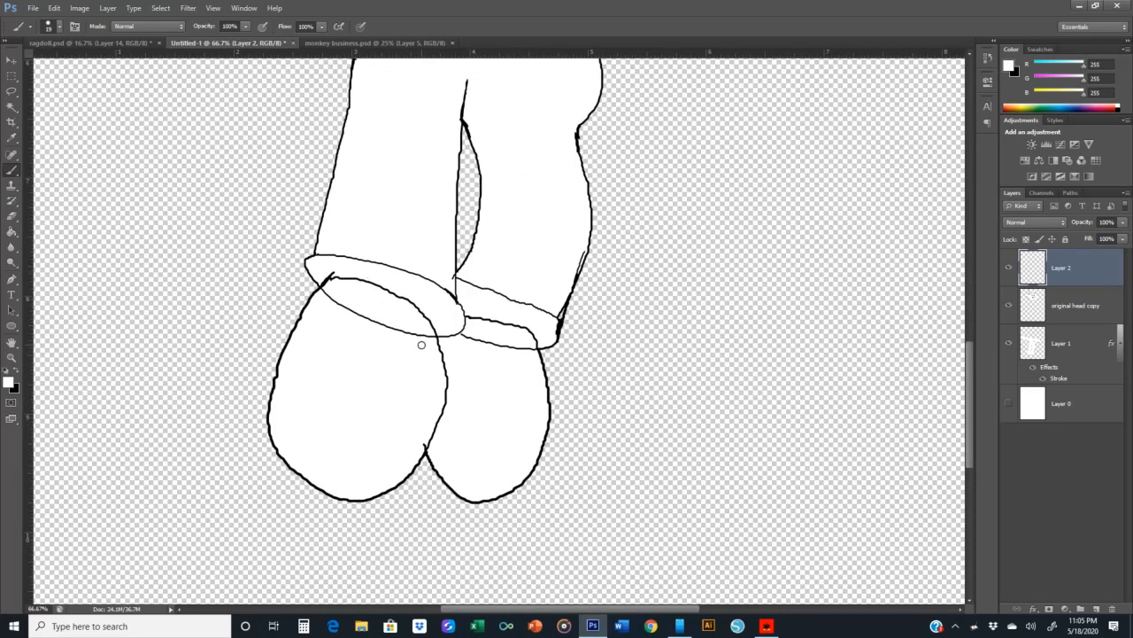
mouse_move(425, 335)
left_mouse_down()
mouse_move(339, 303)
mouse_move(316, 286)
mouse_move(323, 263)
left_mouse_up()
left_click_drag(461, 337, 526, 345)
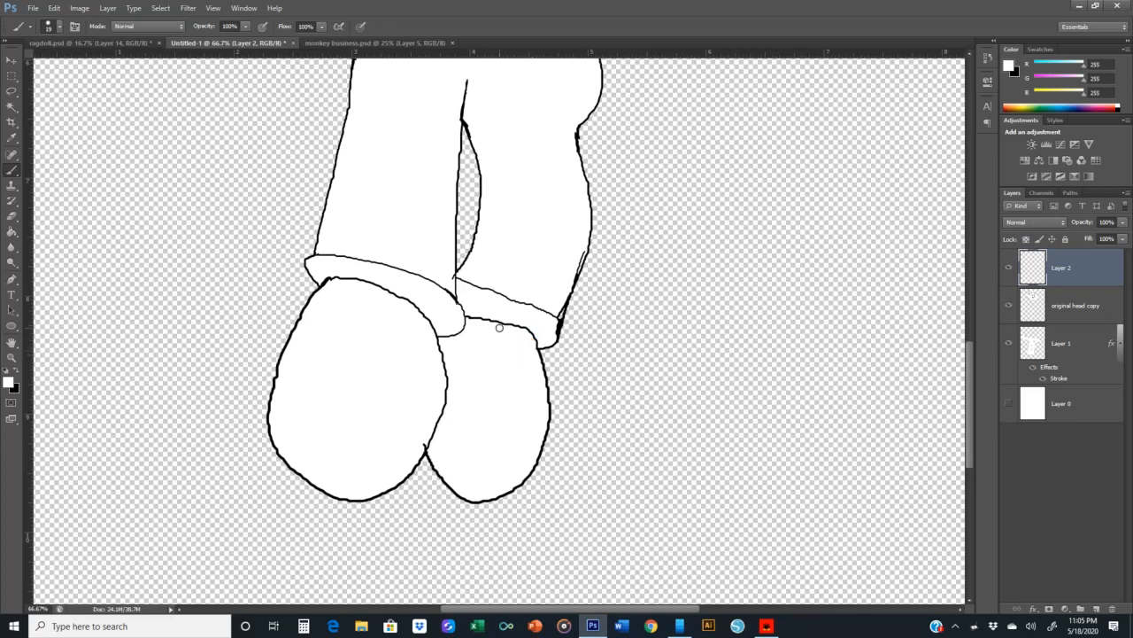
key("ctrl+minus")
key("ctrl+minus")
key("ctrl+minus")
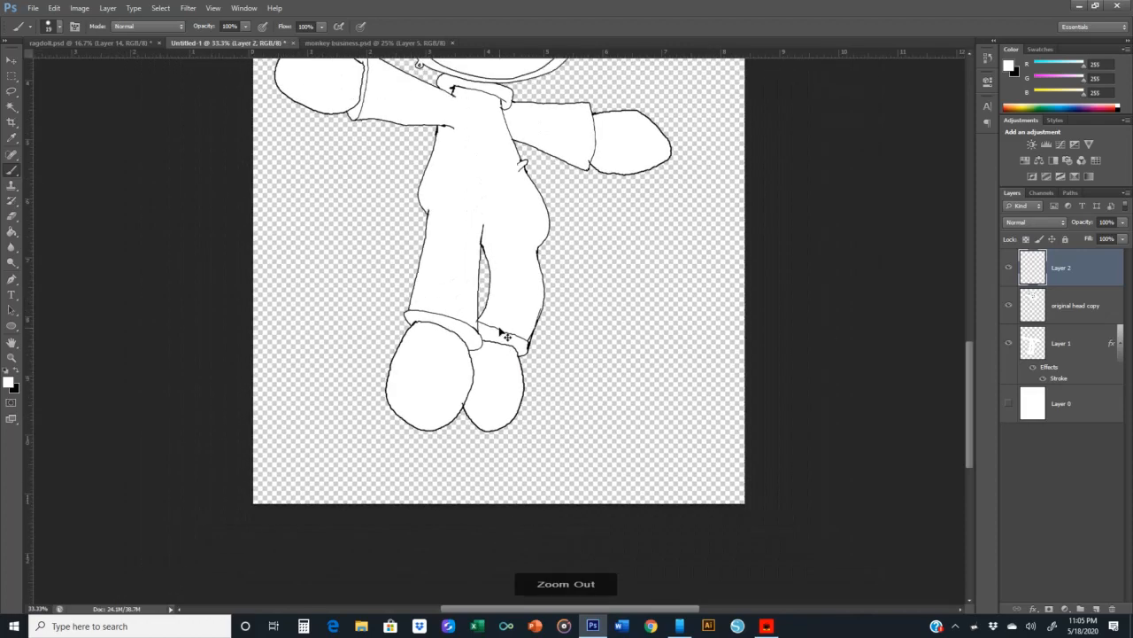
key("ctrl+minus")
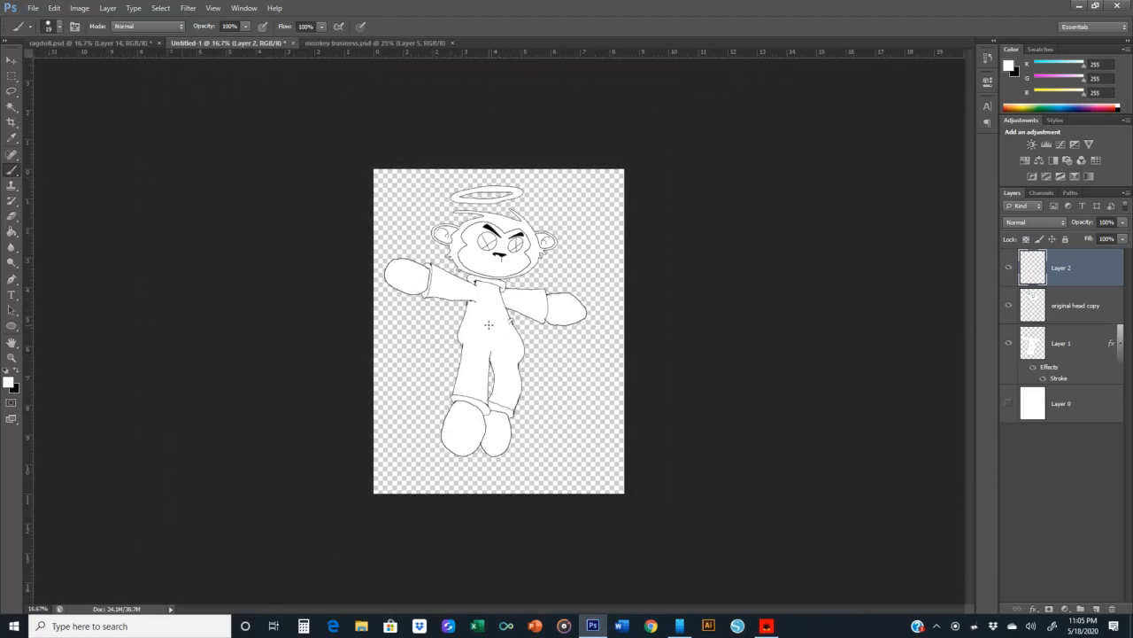
- On Layer 1, draw a seam from the raised arm's armpit to the trouser cuff and down the foot below, using a 4 px black brush
key("ctrl+plus")
key("ctrl+plus")
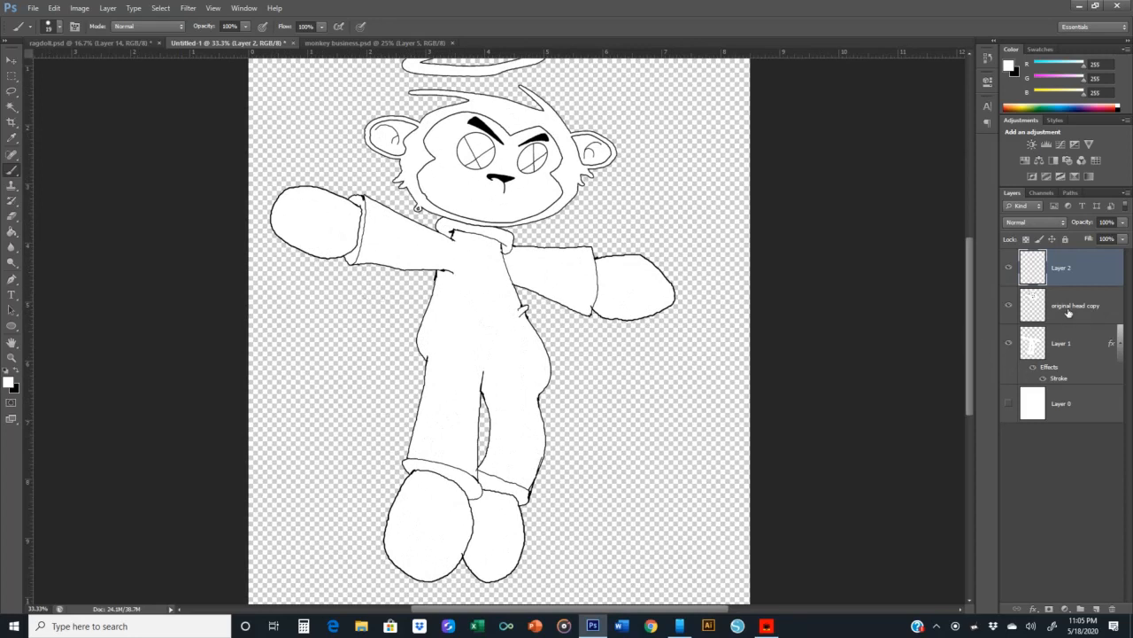
left_click(1065, 346)
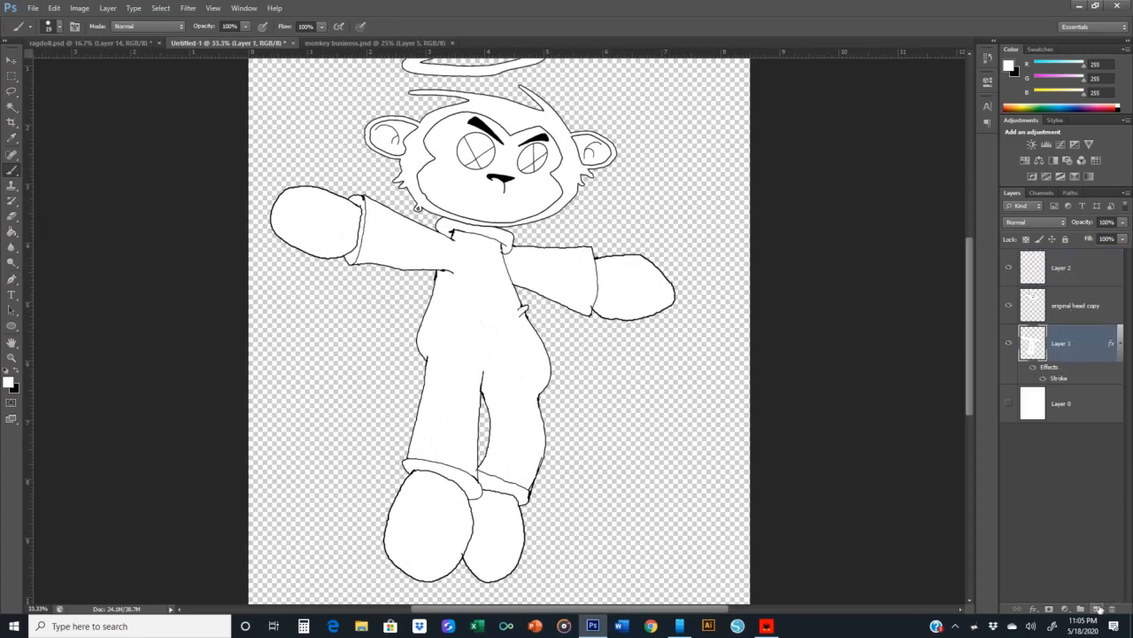
left_click(16, 371)
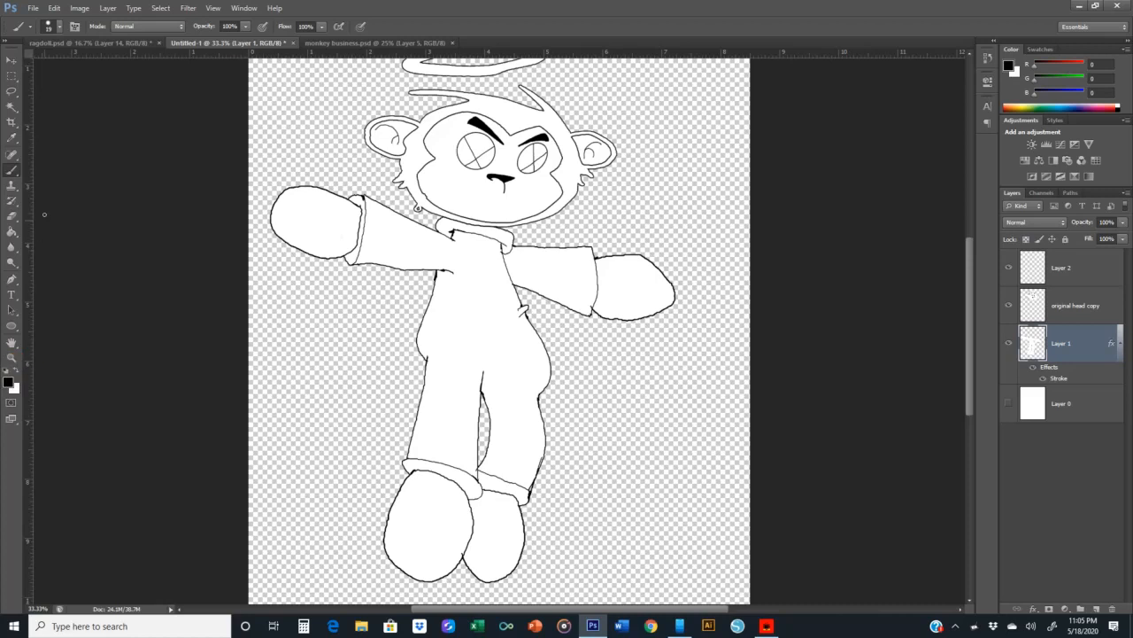
left_click(59, 27)
left_click(44, 134)
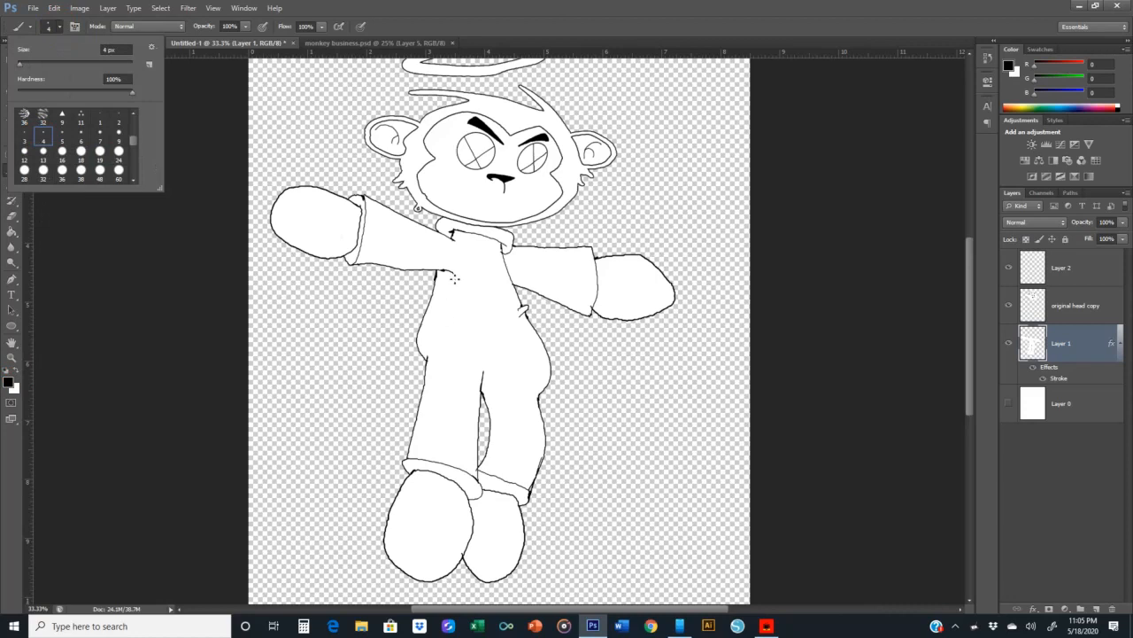
left_click(442, 271)
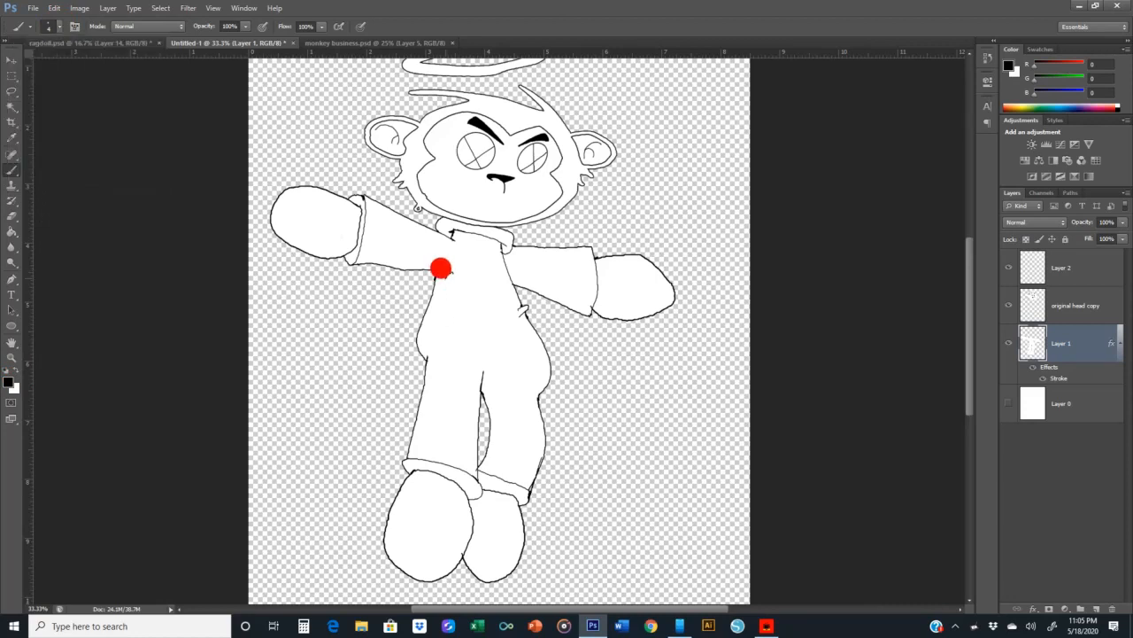
mouse_move(441, 268)
left_mouse_down()
mouse_move(431, 325)
mouse_move(444, 356)
mouse_move(416, 455)
left_mouse_up()
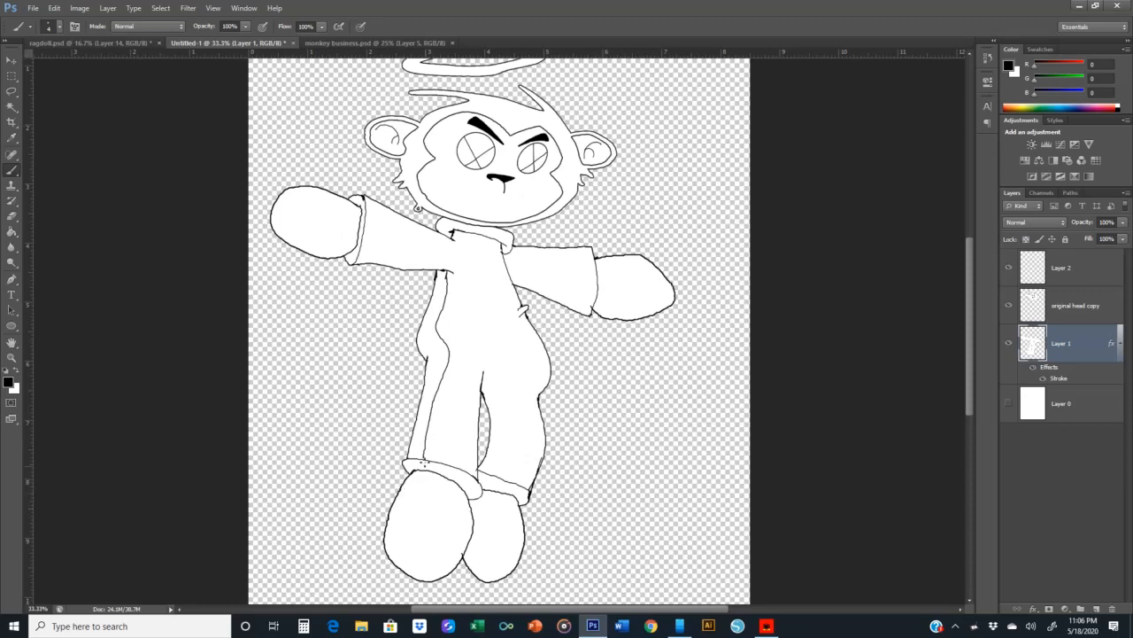
left_click(417, 456)
mouse_move(424, 474)
left_mouse_down()
mouse_move(410, 472)
mouse_move(392, 544)
mouse_move(430, 574)
left_mouse_up()
- Draw a seam with two cross stitches around the other leg above its cuff, and a matching one across the lower arm's sleeve
mouse_move(542, 460)
left_mouse_down()
mouse_move(481, 445)
mouse_move(489, 439)
mouse_move(514, 455)
mouse_move(499, 448)
mouse_move(521, 440)
mouse_move(532, 458)
mouse_move(519, 457)
left_mouse_up()
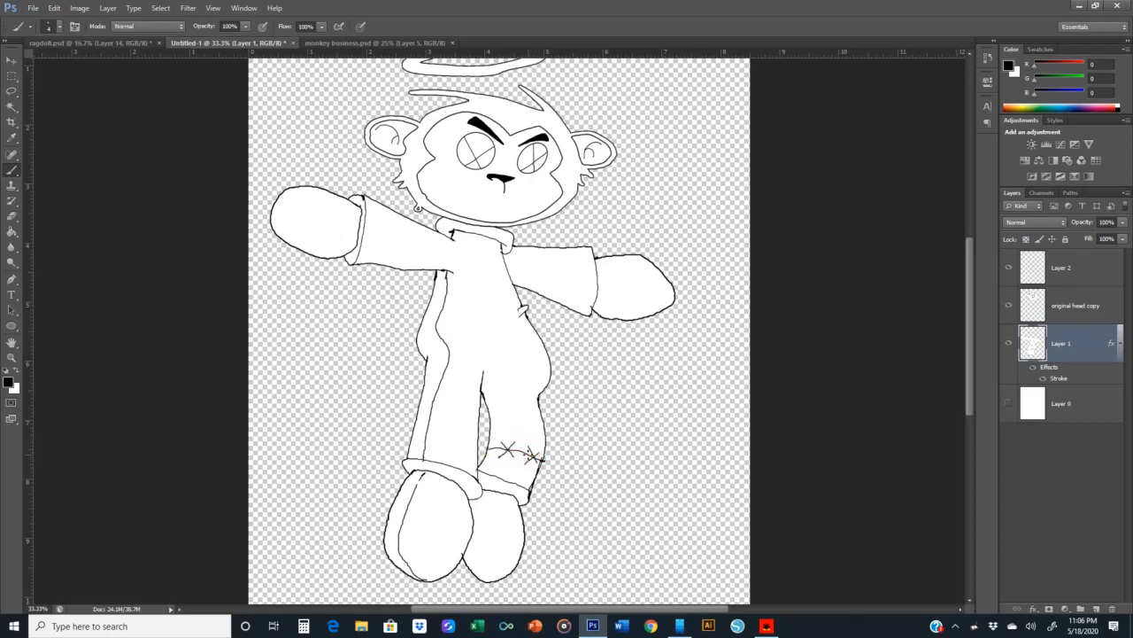
mouse_move(572, 254)
left_mouse_down()
mouse_move(567, 242)
mouse_move(569, 275)
mouse_move(553, 306)
left_mouse_up()
mouse_move(582, 257)
left_mouse_down()
mouse_move(567, 272)
mouse_move(577, 263)
mouse_move(562, 255)
mouse_move(564, 301)
mouse_move(565, 286)
left_mouse_up()
- Draw four cross stitches spaced along the long seam running down the torso and trouser leg
key("ctrl+plus")
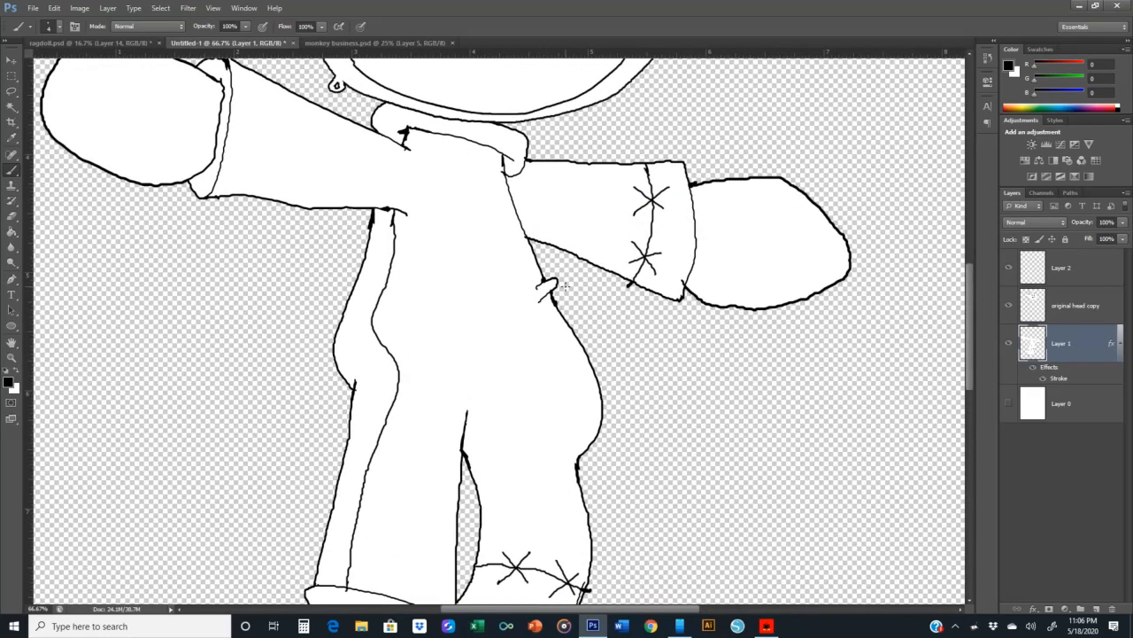
mouse_move(399, 241)
left_mouse_down()
mouse_move(387, 239)
mouse_move(403, 257)
mouse_move(378, 231)
left_mouse_up()
left_click_drag(387, 314, 363, 283)
mouse_move(403, 413)
left_mouse_down()
mouse_move(365, 424)
mouse_move(369, 399)
mouse_move(398, 434)
left_mouse_up()
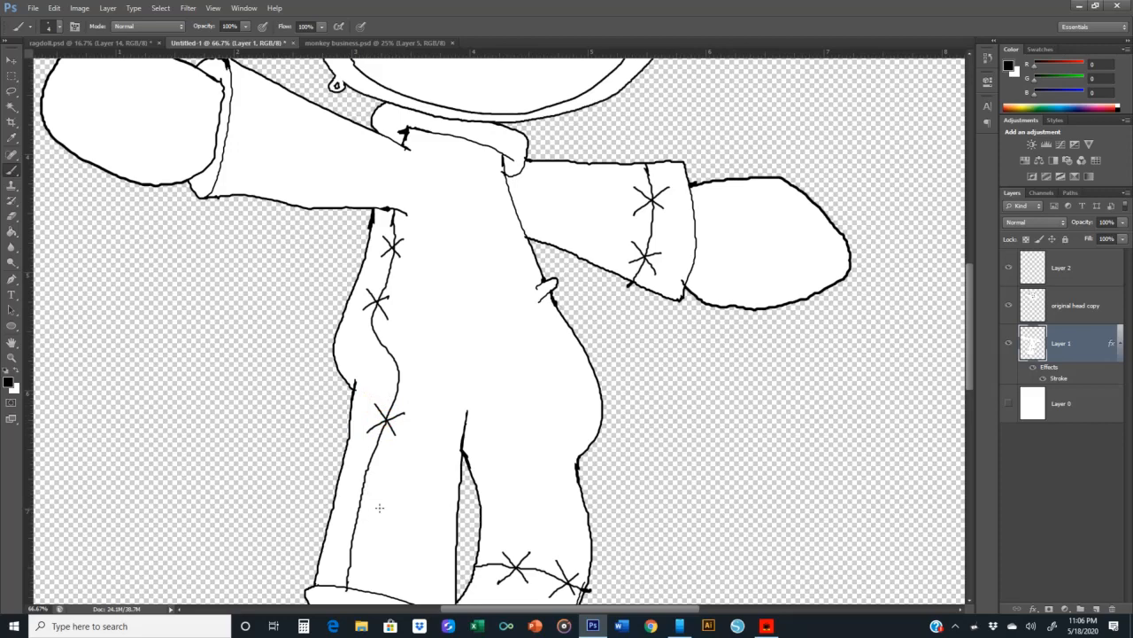
mouse_move(379, 508)
left_mouse_down()
mouse_move(354, 508)
mouse_move(337, 527)
mouse_move(349, 505)
mouse_move(369, 528)
left_mouse_up()
- Draw two cross stitches on the upper part of the larger foot's seam, undoing and redrawing misplaced strokes
scroll(369, 529, "down", 2)
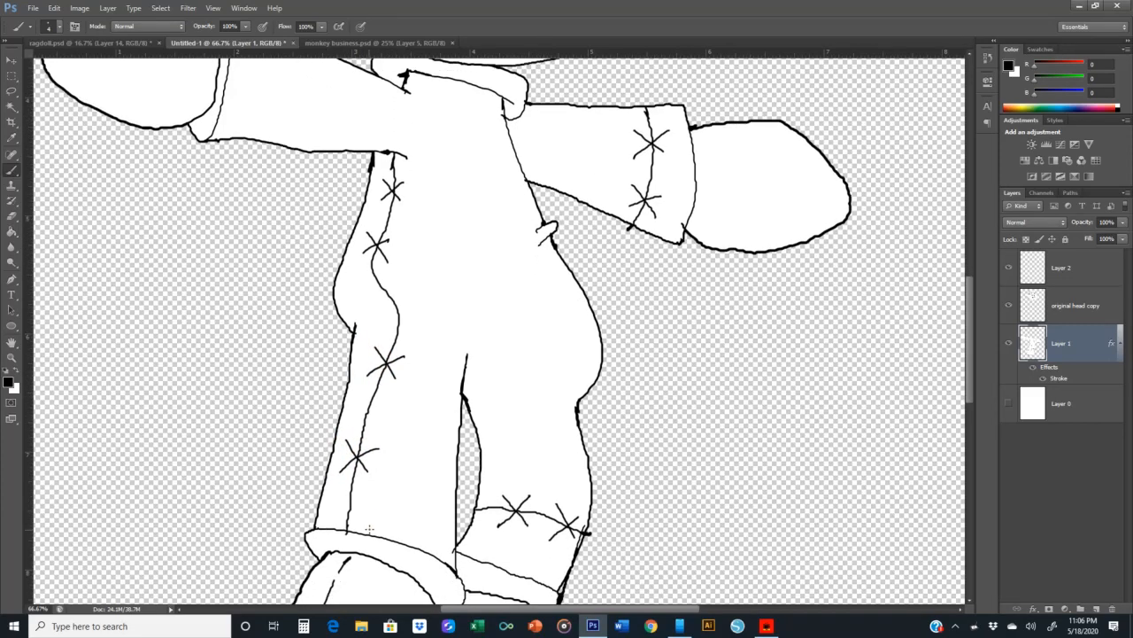
scroll(369, 529, "down", 6)
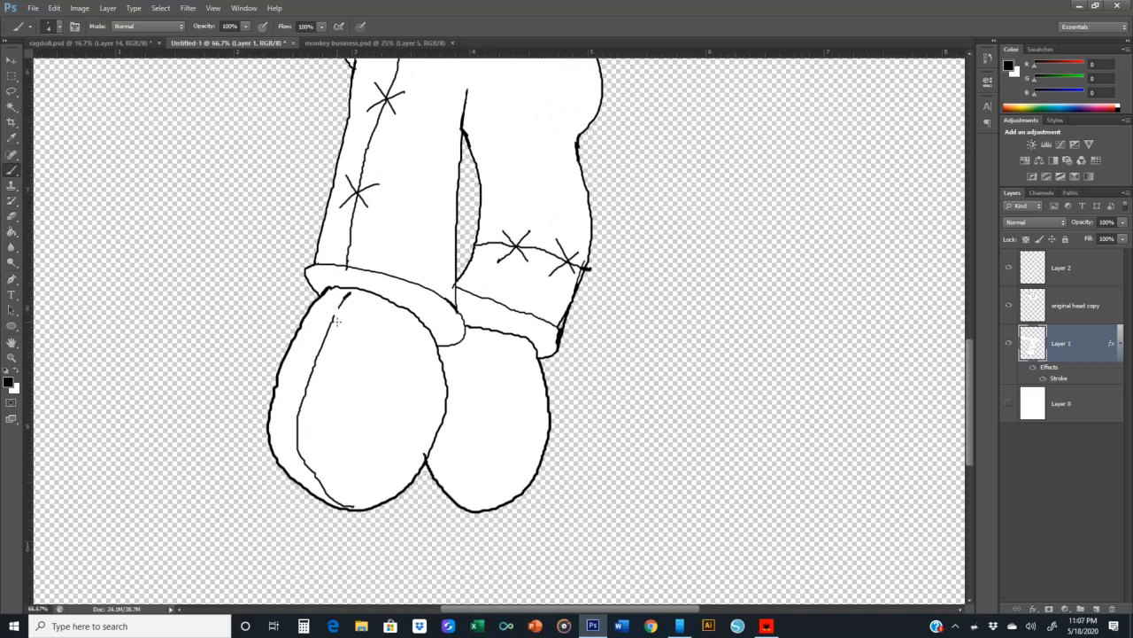
mouse_move(340, 310)
left_mouse_down()
mouse_move(330, 302)
mouse_move(324, 349)
mouse_move(305, 357)
left_mouse_up()
key("ctrl+z")
mouse_move(341, 336)
left_mouse_down()
mouse_move(301, 350)
mouse_move(313, 329)
mouse_move(339, 373)
mouse_move(281, 403)
mouse_move(284, 380)
mouse_move(318, 431)
left_mouse_up()
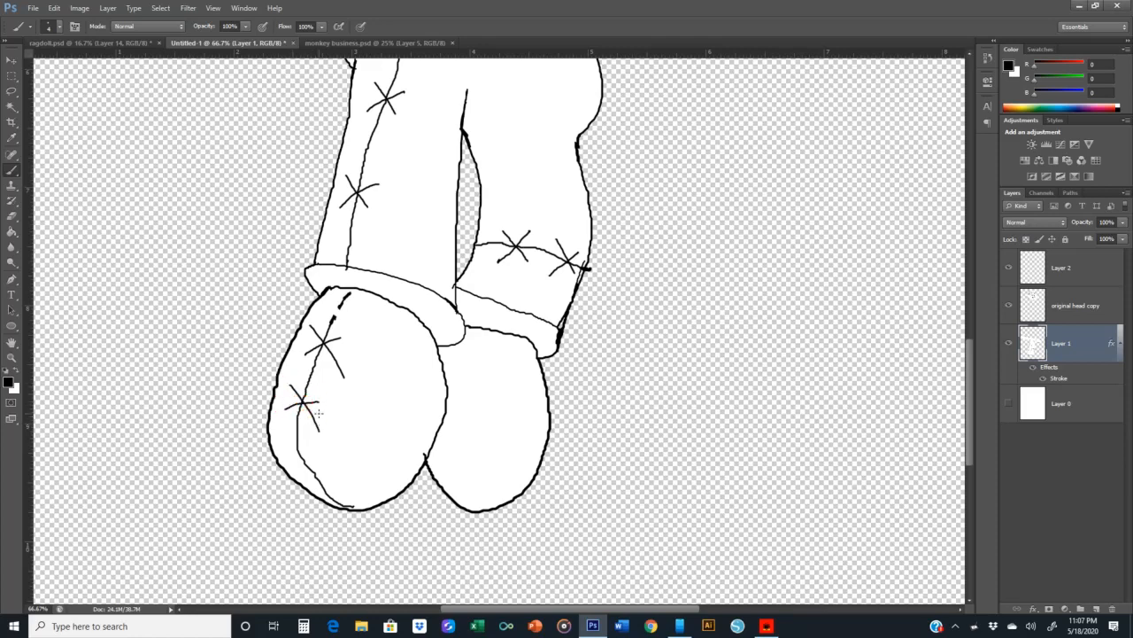
key("ctrl+z")
left_click_drag(296, 389, 316, 431)
- Stretch the head on the original head copy layer to 137.30% width and recentre it slightly higher above the body
scroll(315, 418, "up", 10)
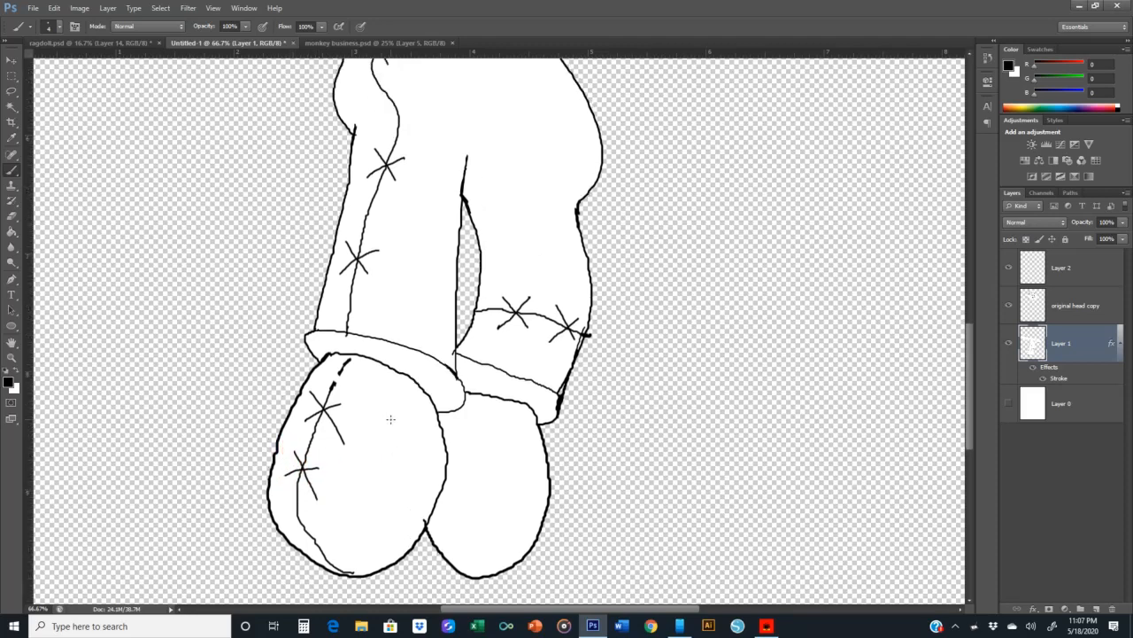
scroll(390, 419, "up", 2)
scroll(390, 419, "down", 2)
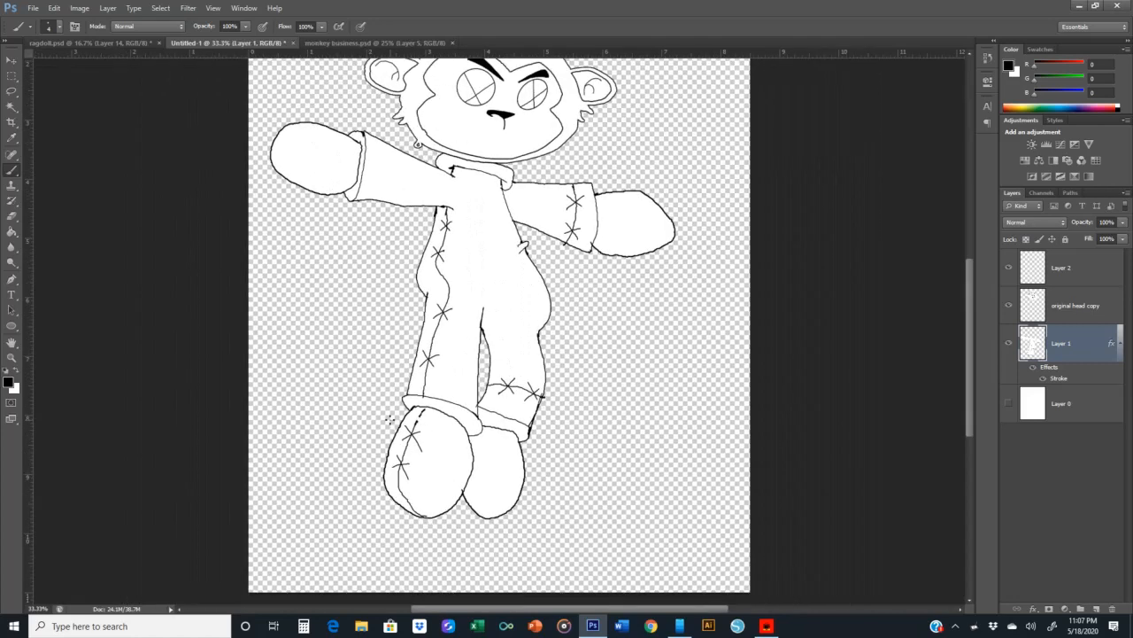
scroll(389, 419, "down", 1)
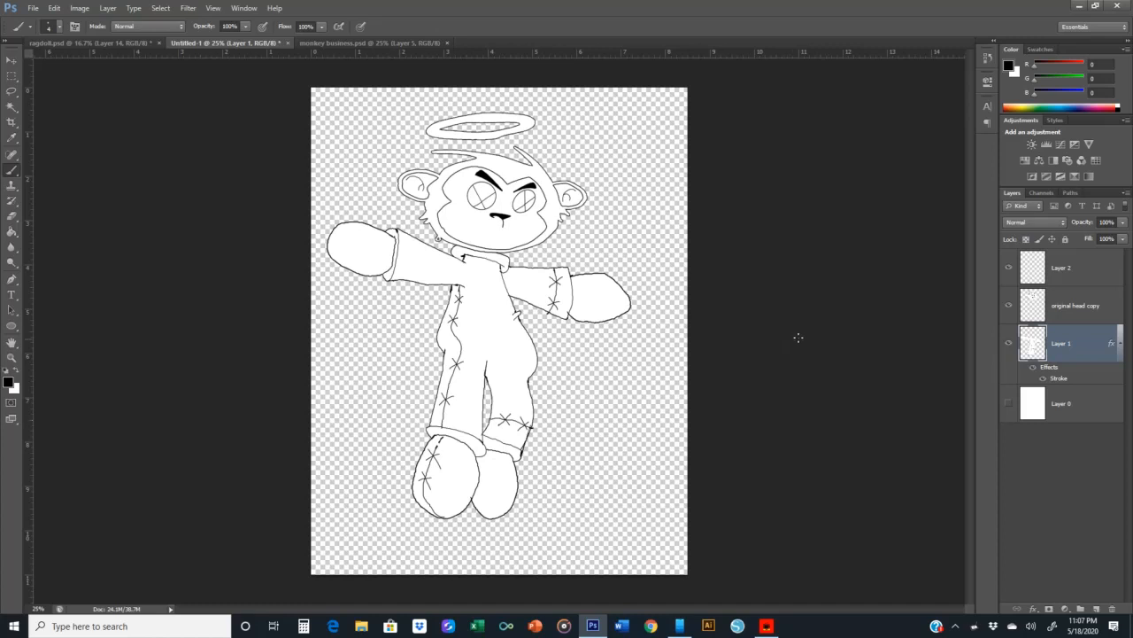
left_click(1053, 317)
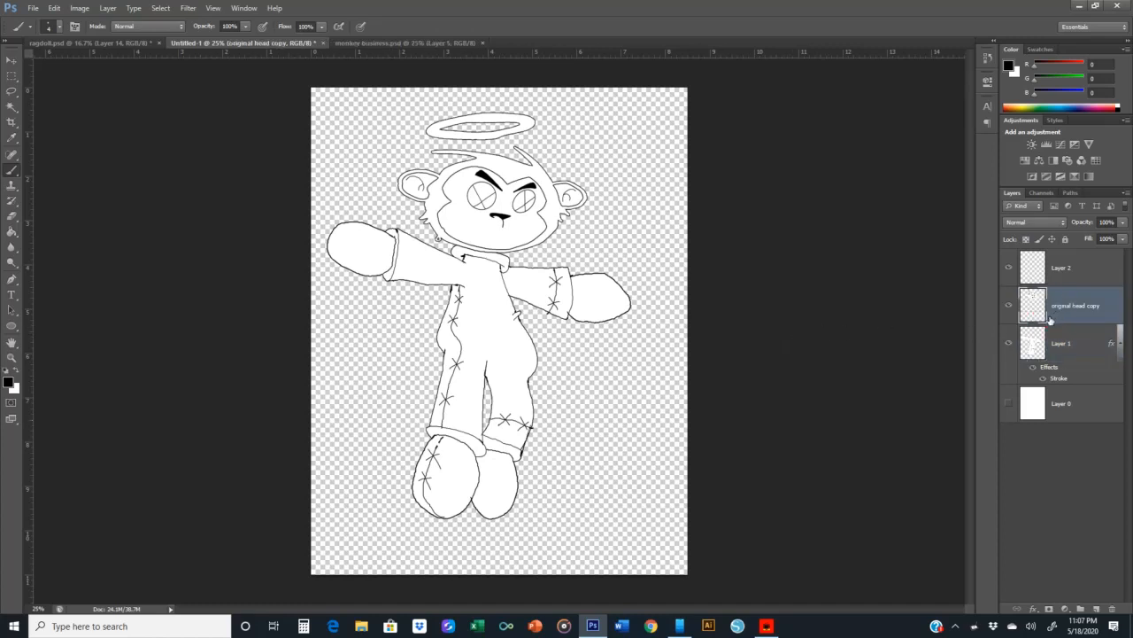
key("ctrl+t")
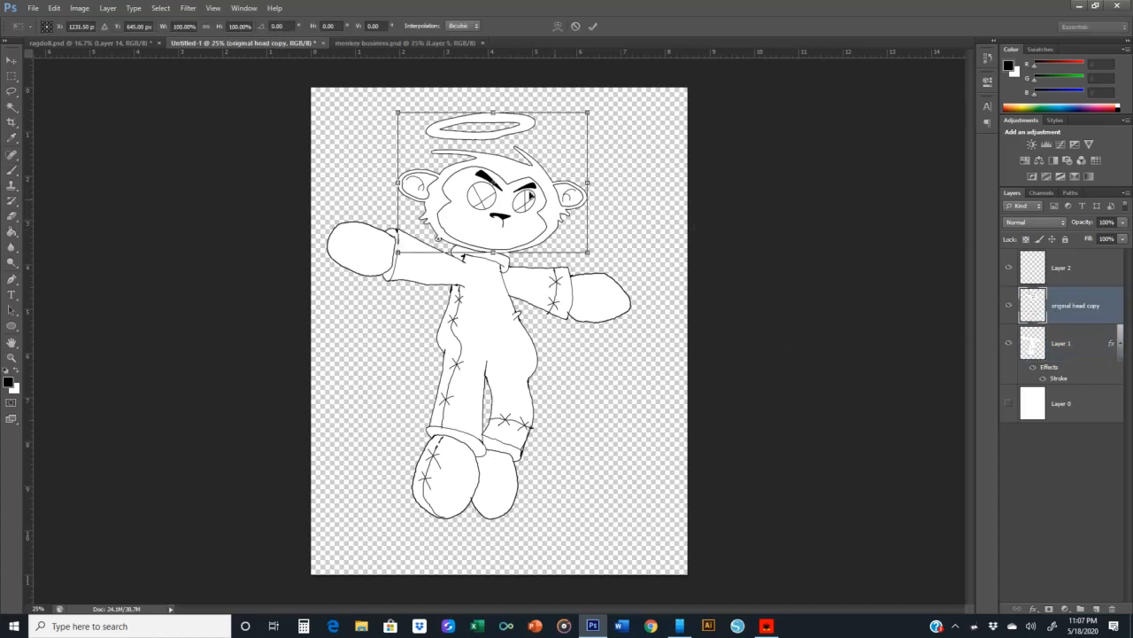
left_click_drag(587, 182, 658, 182)
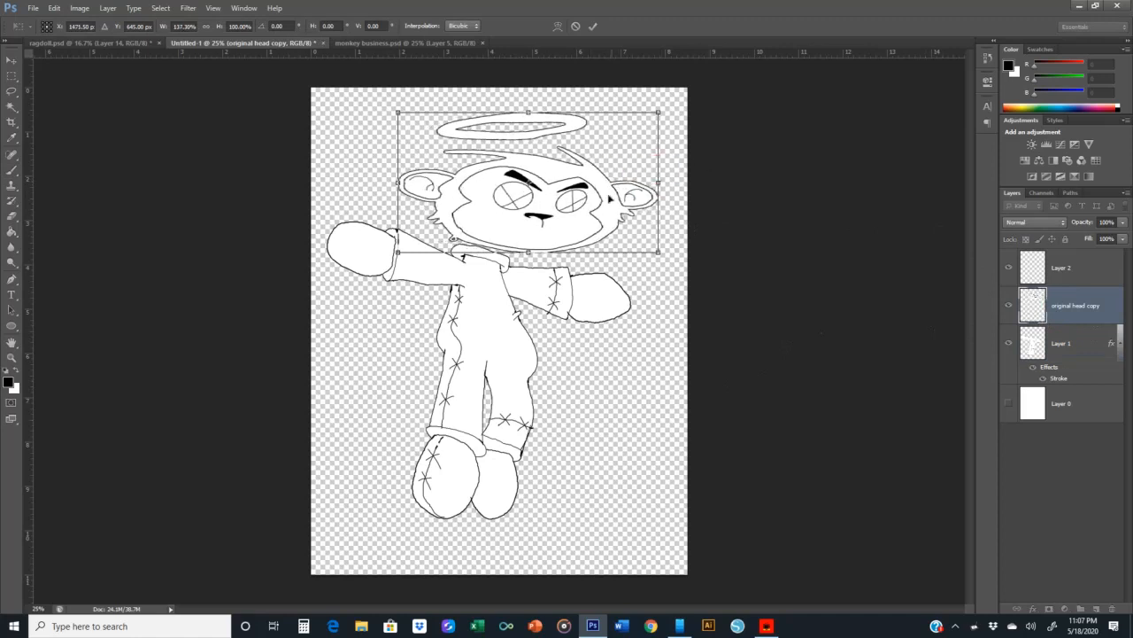
left_click_drag(590, 206, 551, 200)
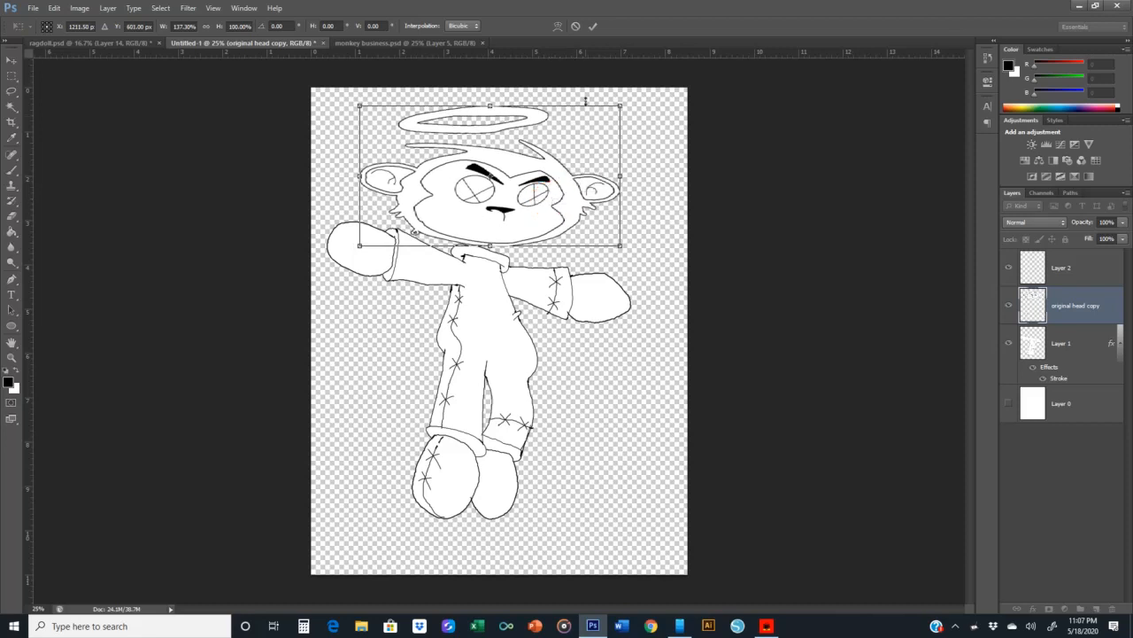
left_click(593, 26)
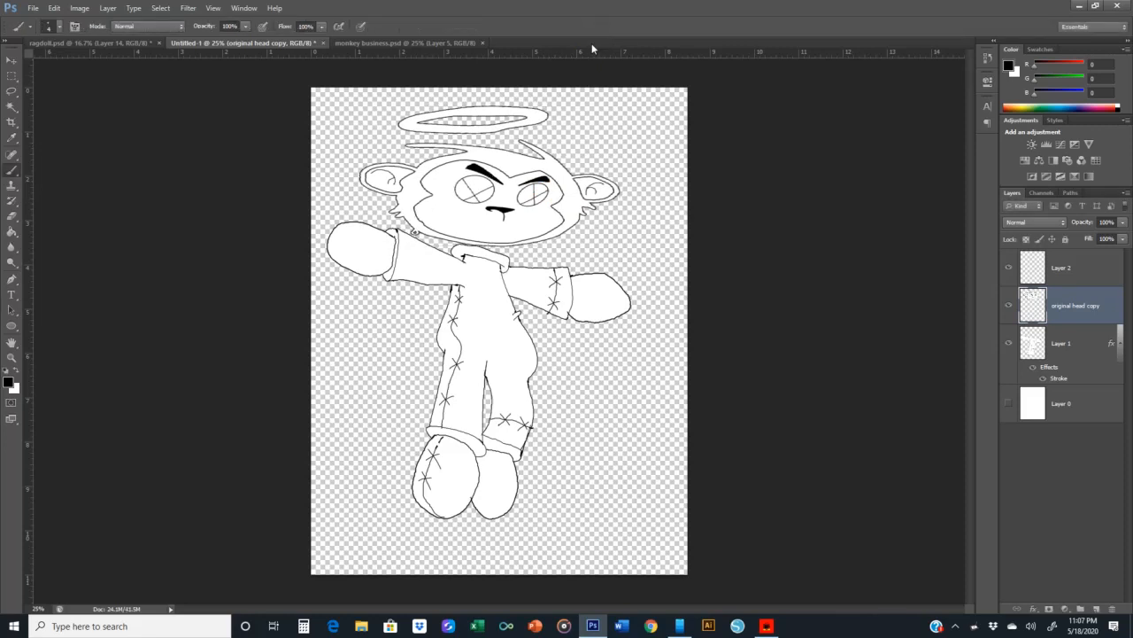
- Show the white background on Layer 0 and merge Layer 2, original head copy and Layer 1 into one layer
left_click(1008, 403)
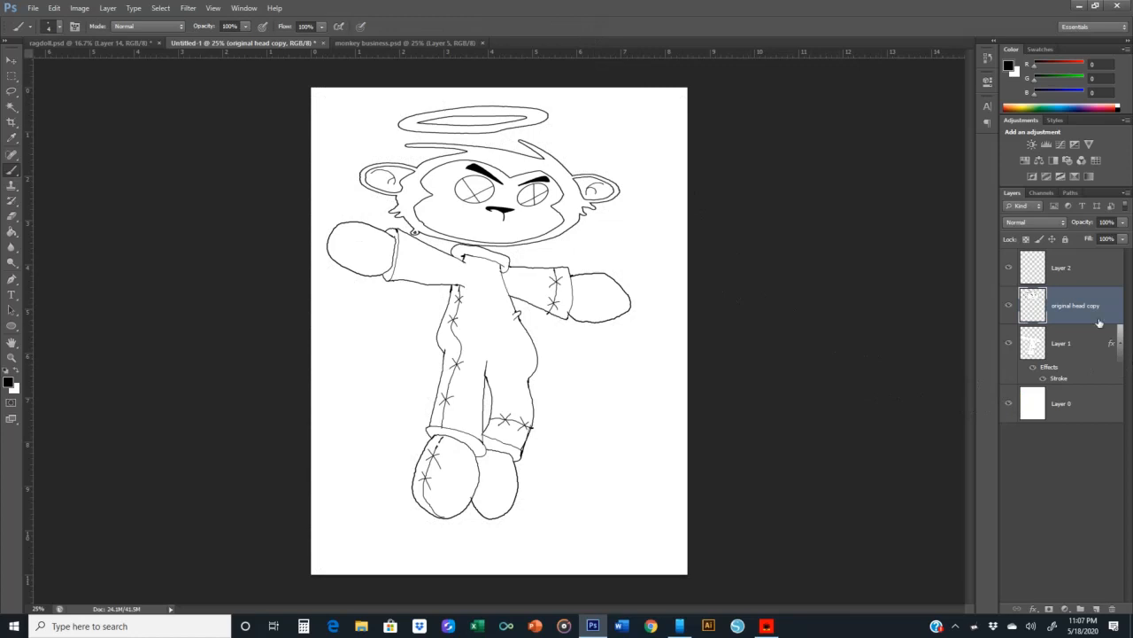
left_click(1083, 343, "shift")
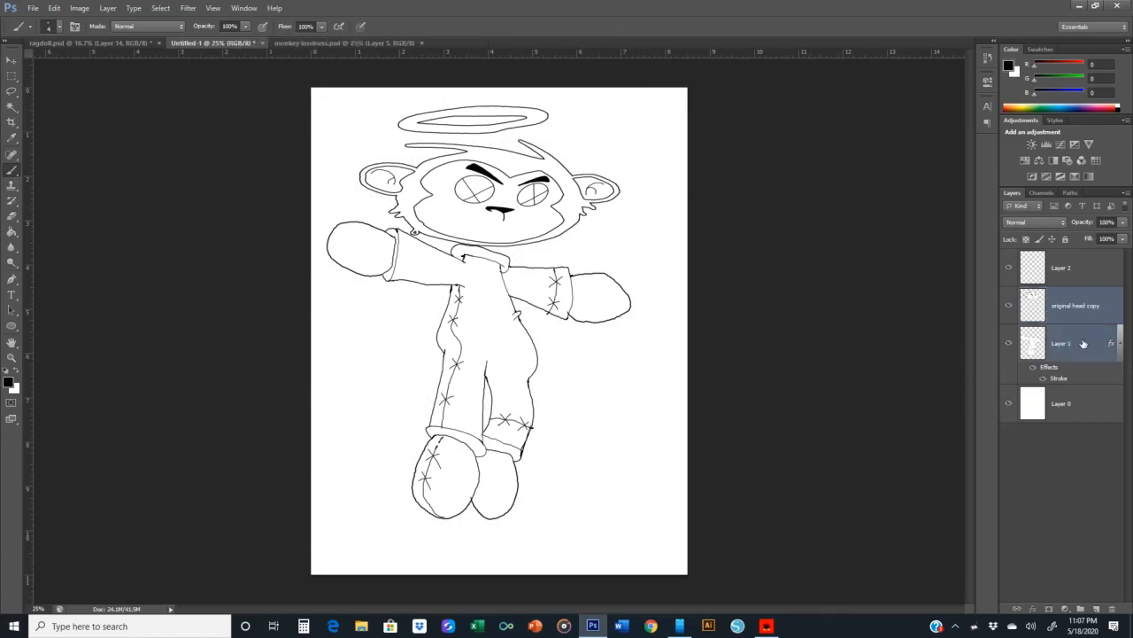
left_click(1007, 268)
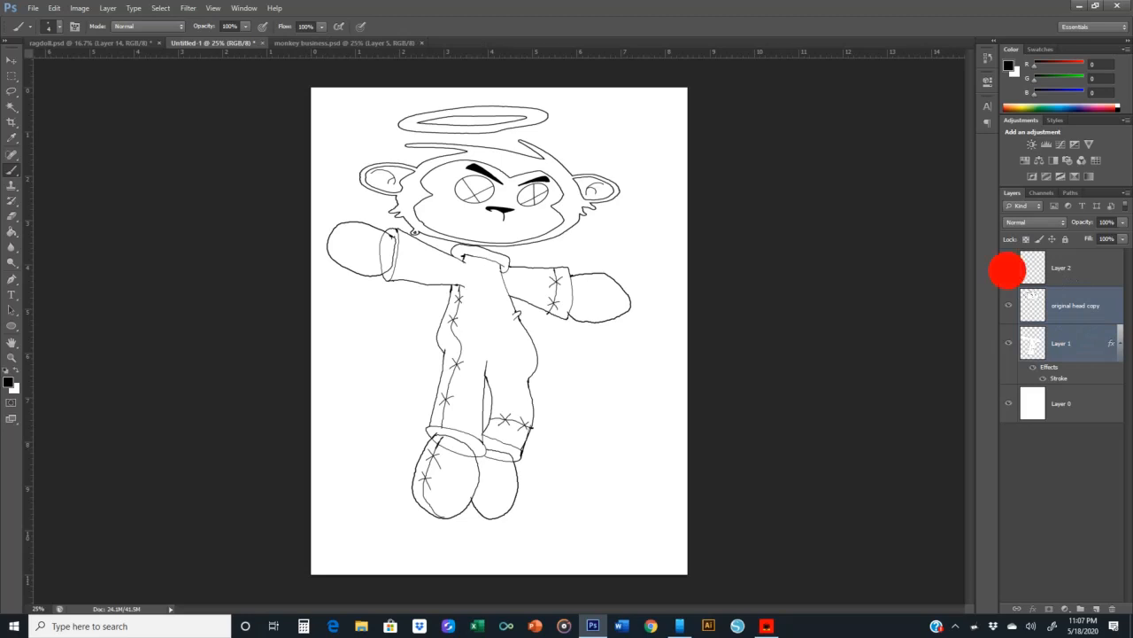
left_click(1078, 278, "shift")
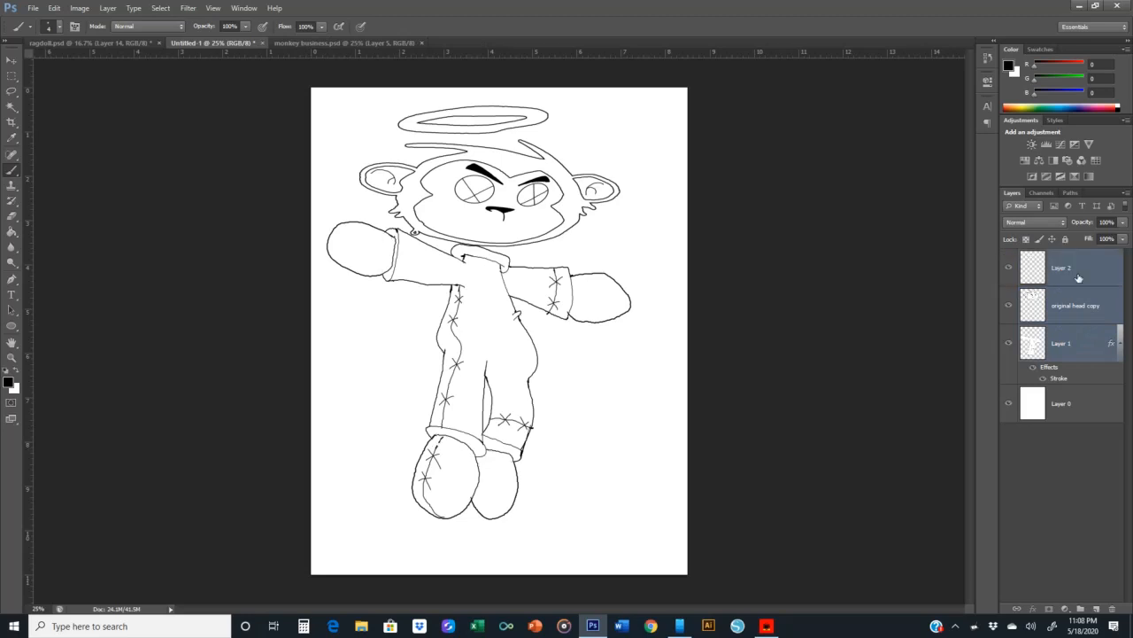
right_click(1079, 278)
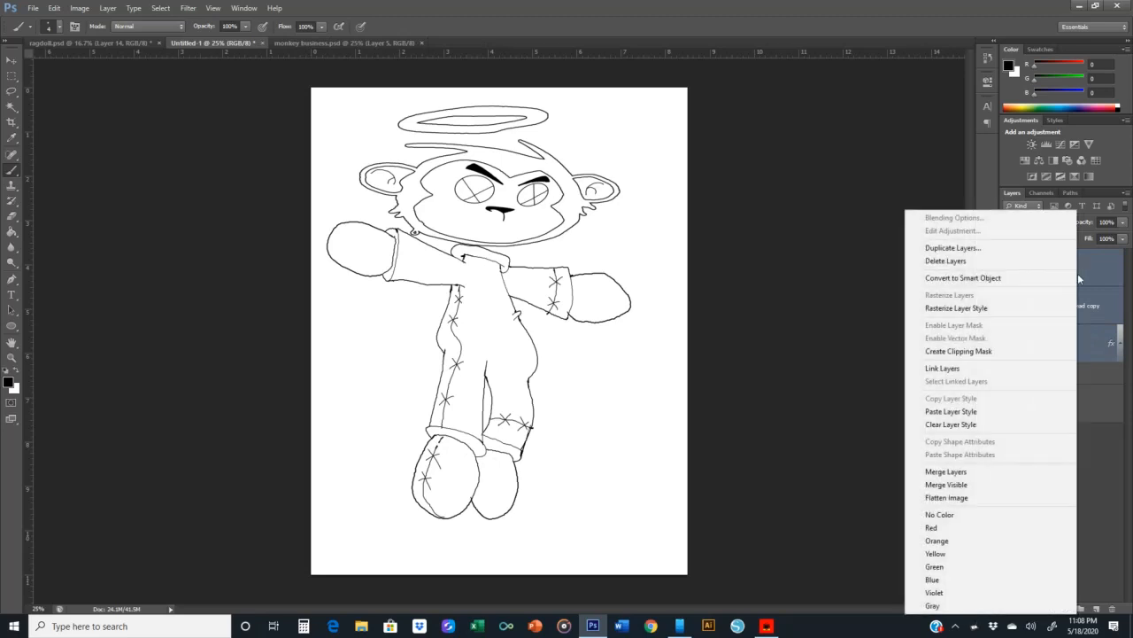
left_click(963, 472)
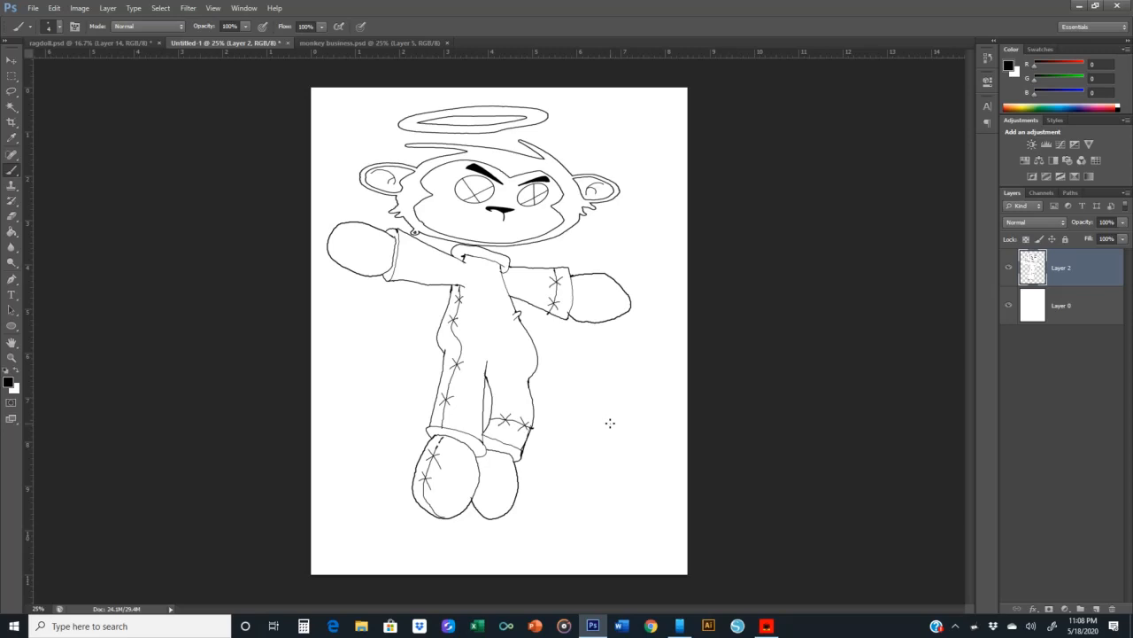
- Draw a short seam with two cross stitches across the raised arm's hand, and neck lines joining the collar to the head
key("ctrl+plus")
key("ctrl+plus")
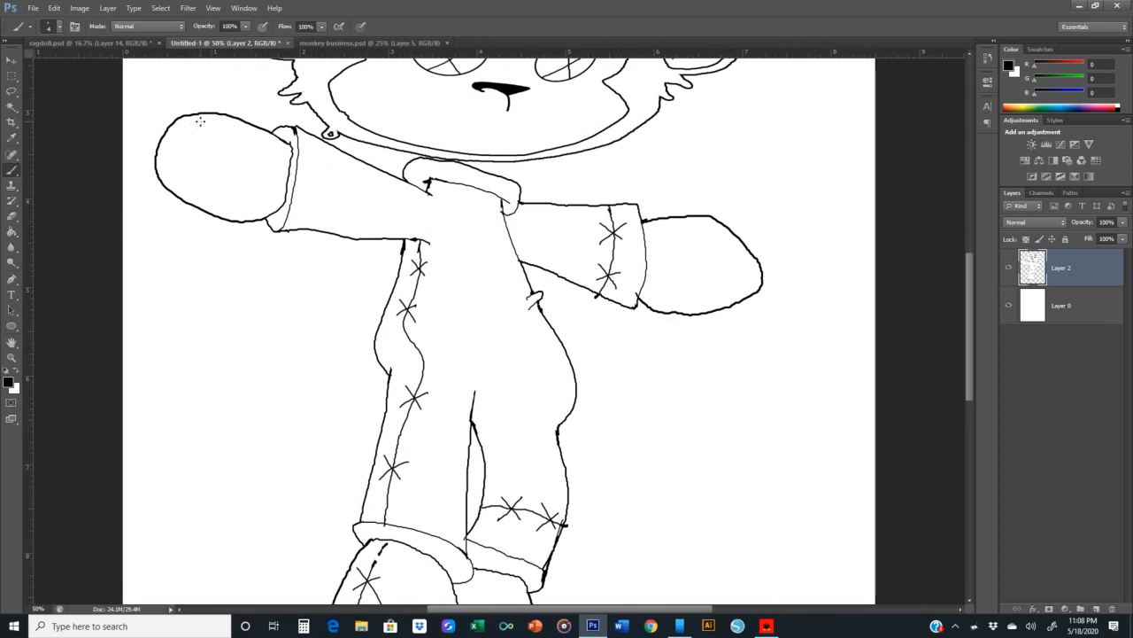
mouse_move(200, 121)
left_mouse_down()
mouse_move(190, 116)
mouse_move(175, 139)
mouse_move(171, 168)
left_mouse_up()
mouse_move(202, 131)
left_mouse_down()
mouse_move(166, 138)
mouse_move(172, 118)
mouse_move(181, 160)
mouse_move(160, 163)
mouse_move(161, 153)
mouse_move(178, 172)
left_mouse_up()
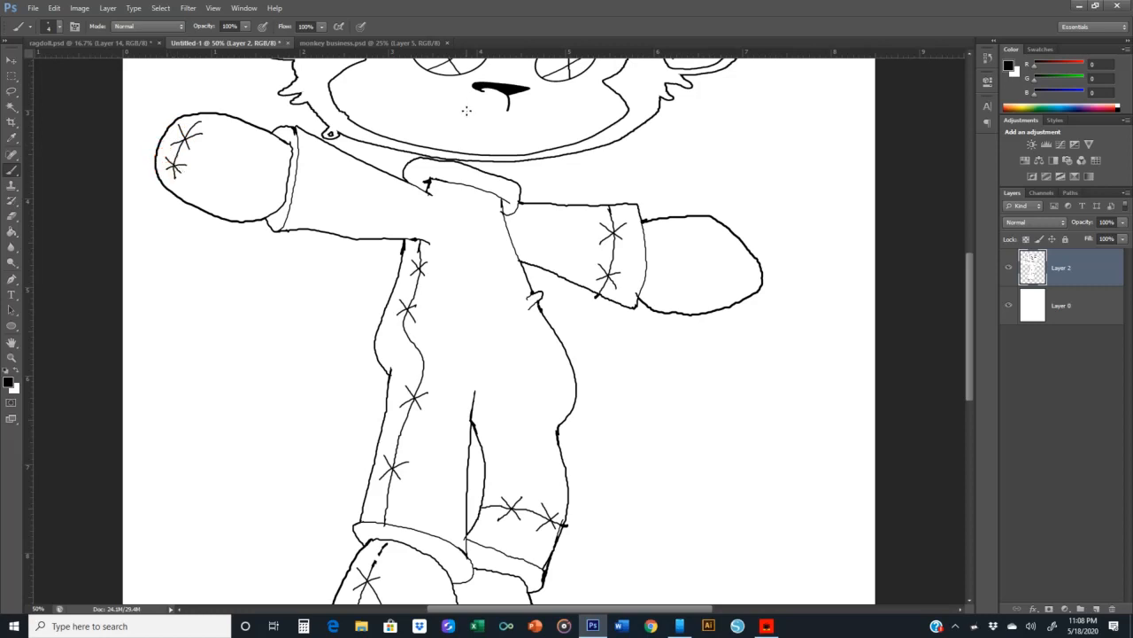
left_click_drag(507, 177, 509, 161)
left_click_drag(419, 154, 420, 160)
key("ctrl+minus")
key("ctrl+minus")
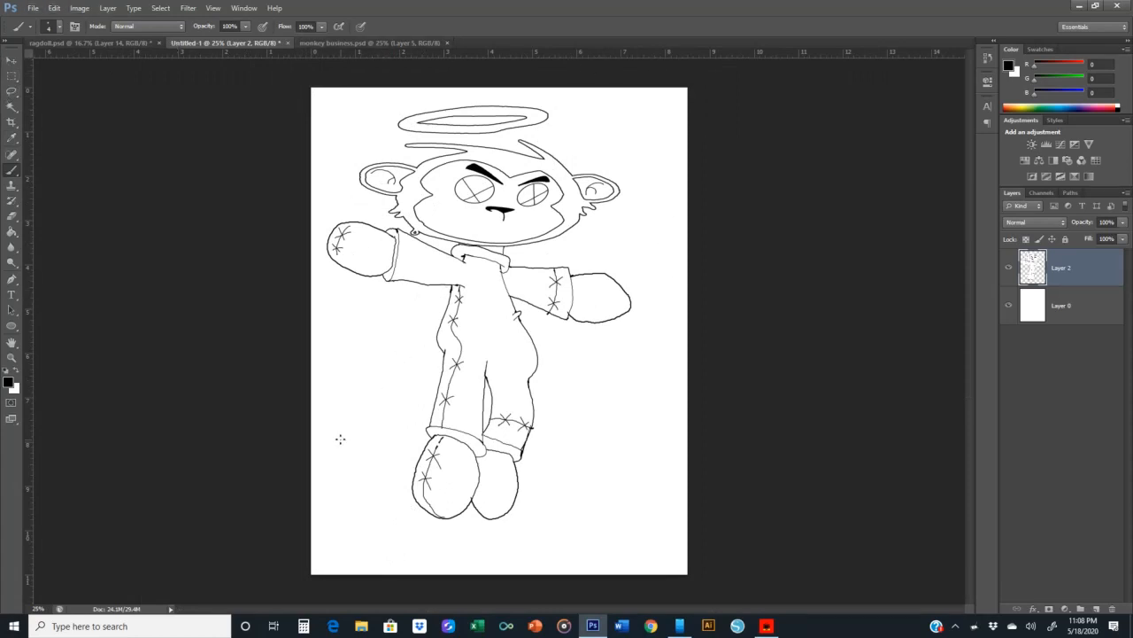
- Fill the suit's torso, both sleeves and both trouser legs, including the seamed sections, with green #04b732 using the Paint Bucket
left_click(9, 380)
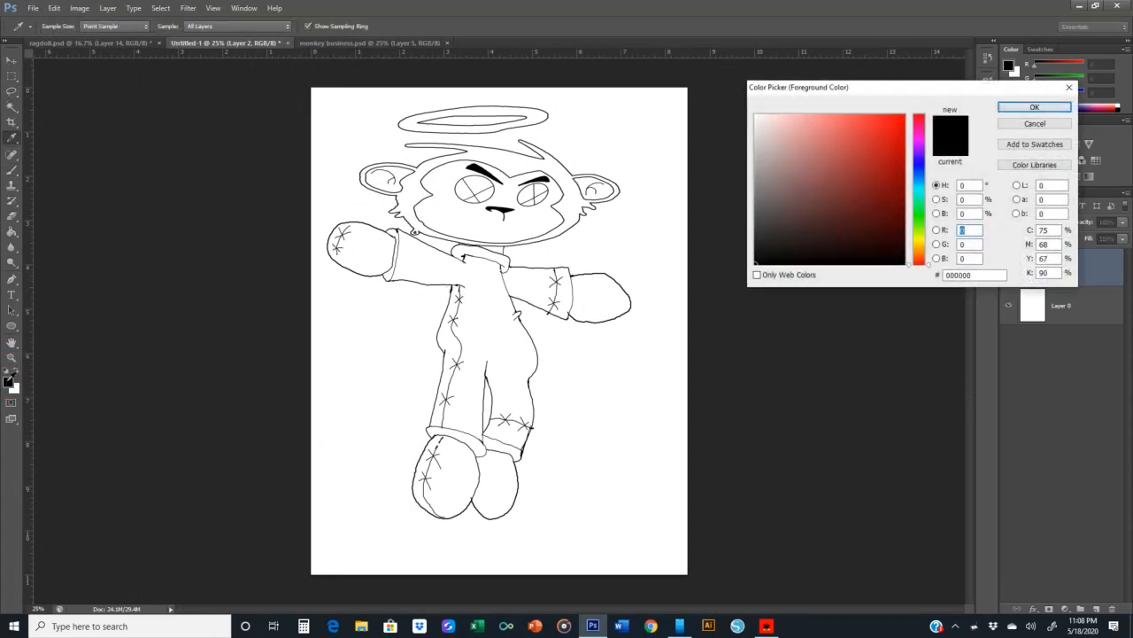
left_click(918, 207)
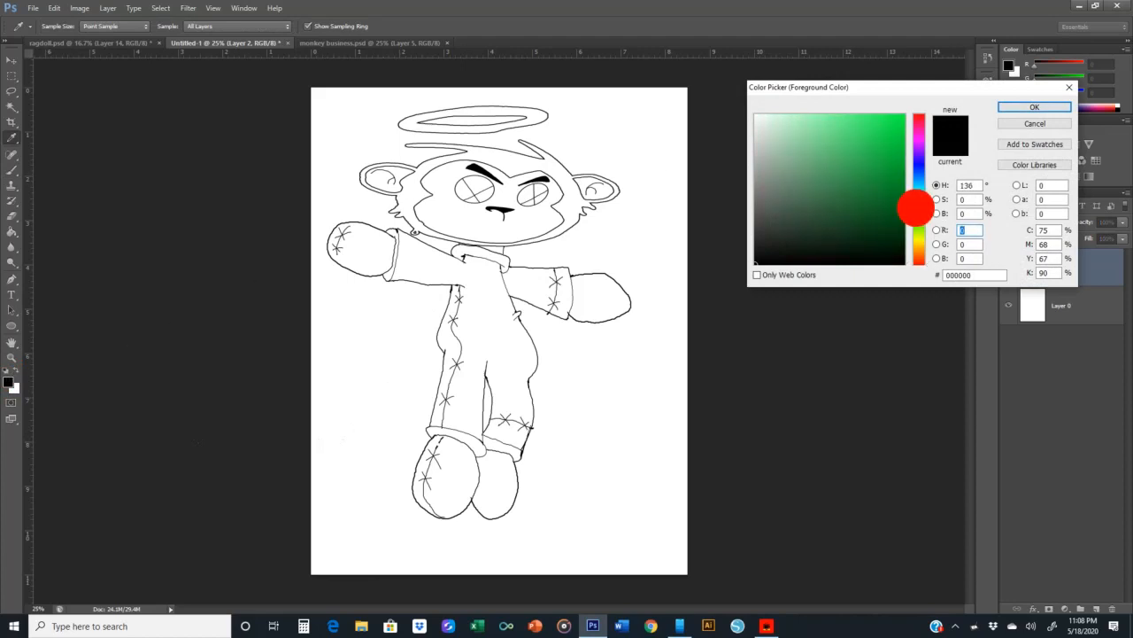
left_click(902, 157)
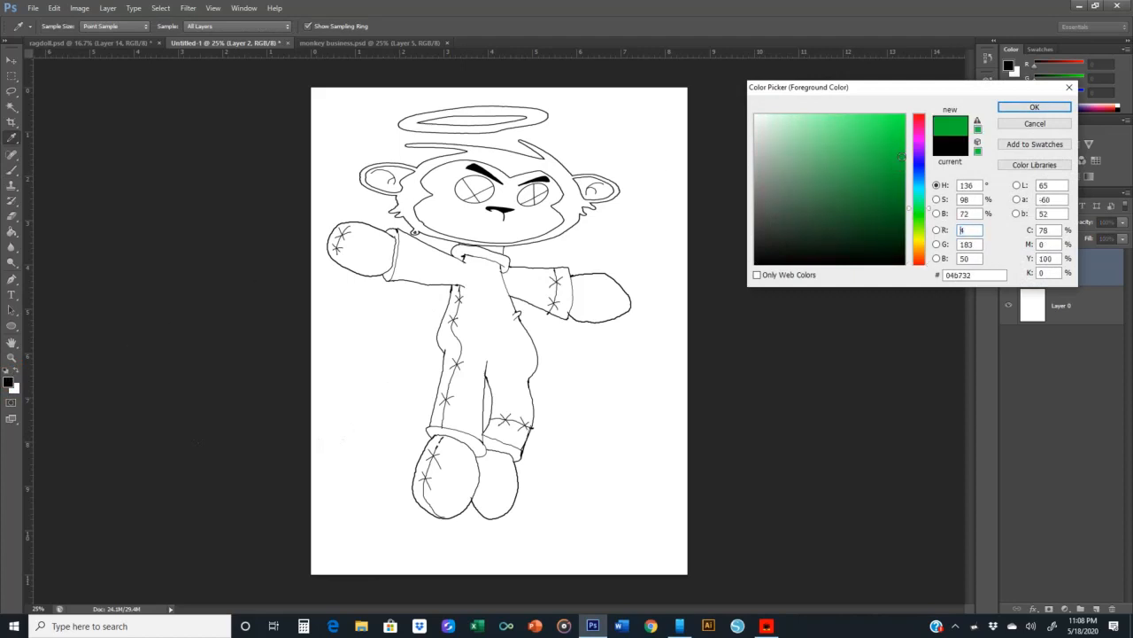
left_click(1029, 108)
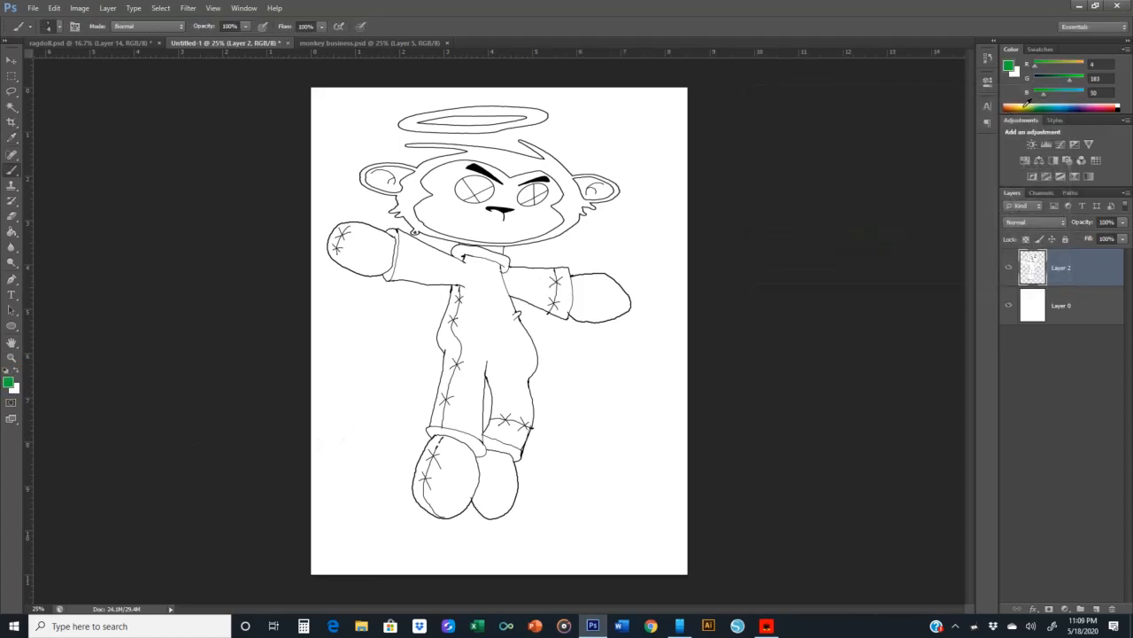
left_click(12, 233)
left_click(470, 301)
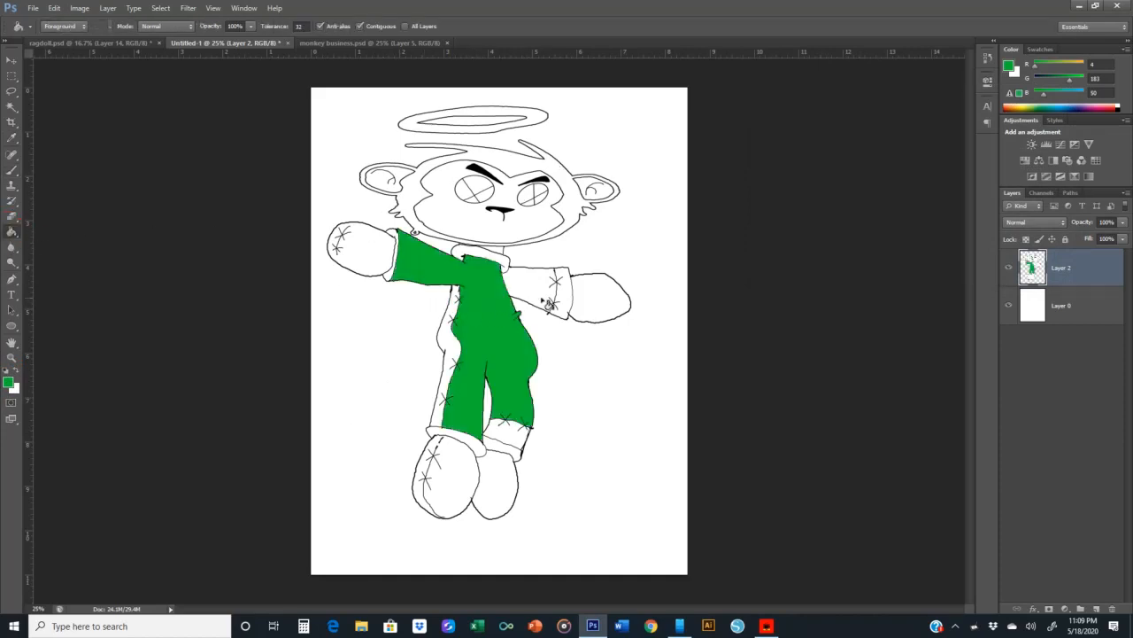
left_click(547, 301)
left_click(563, 290)
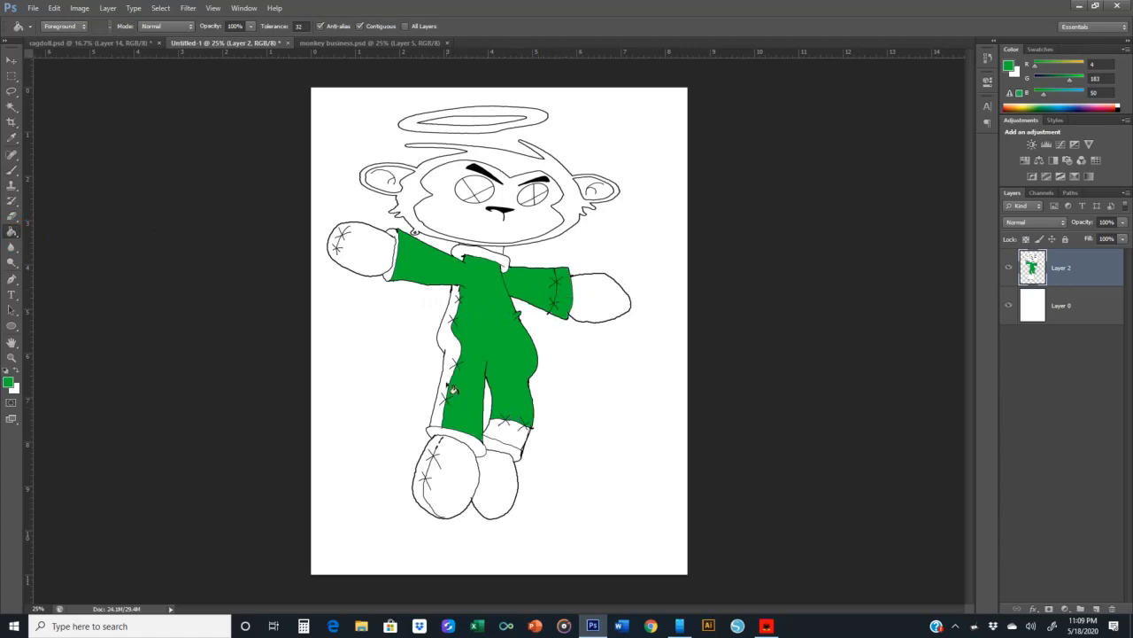
left_click(445, 375)
left_click(485, 431)
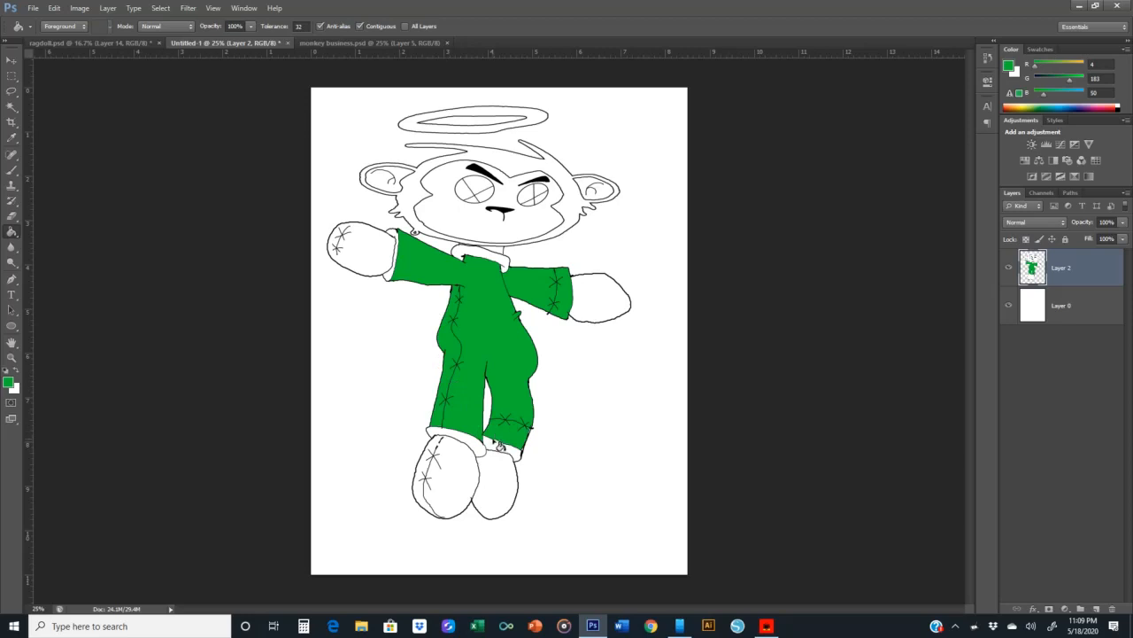
- Fill the monkey's face and both inner ears with golden yellow, RGB 239, 209, 6
left_click(10, 384)
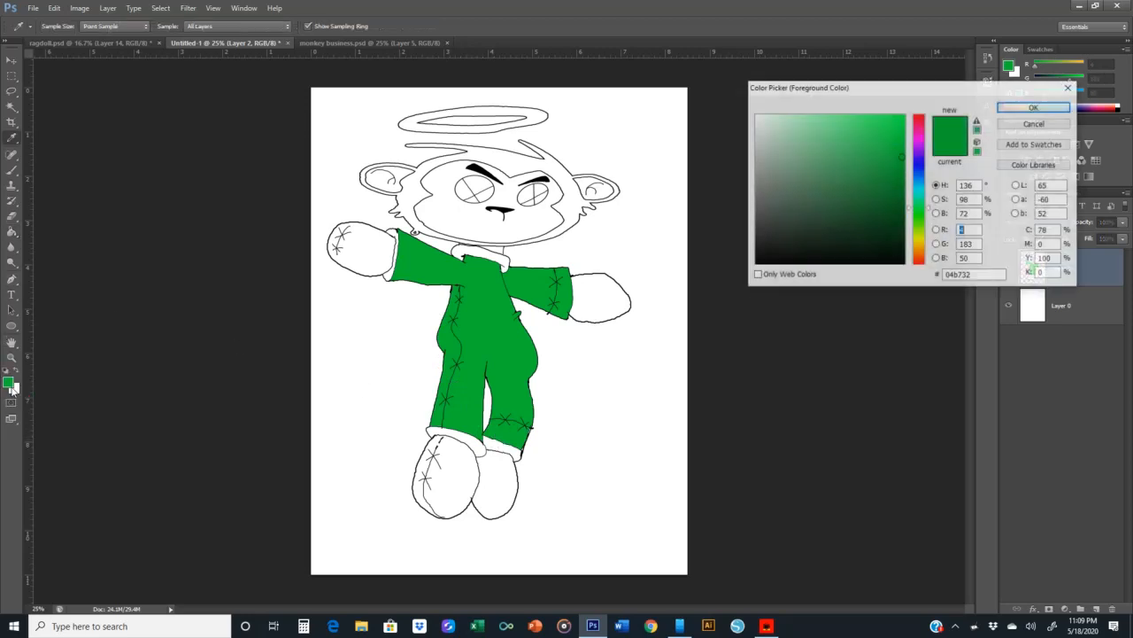
left_click(919, 238)
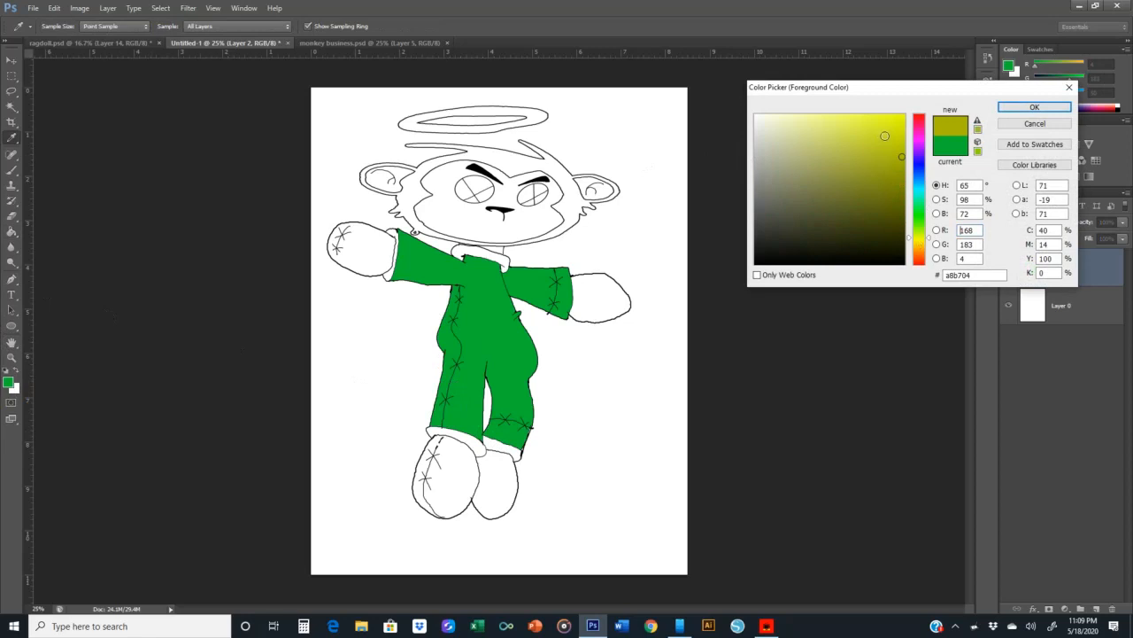
left_click(895, 133)
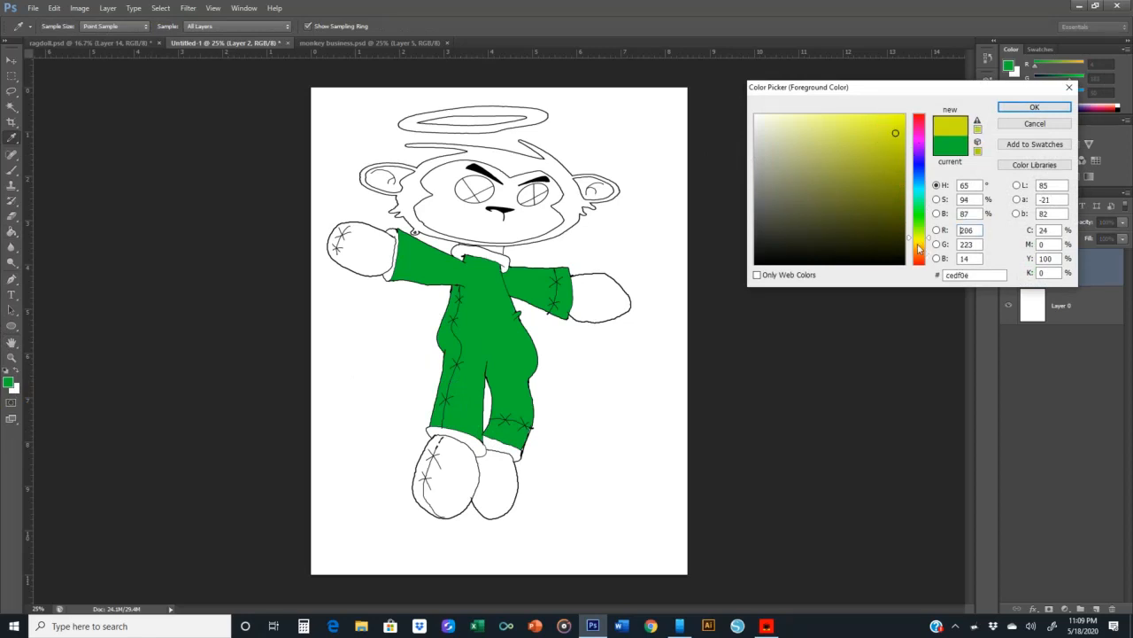
left_click(918, 242)
left_click(901, 123)
left_click(1028, 106)
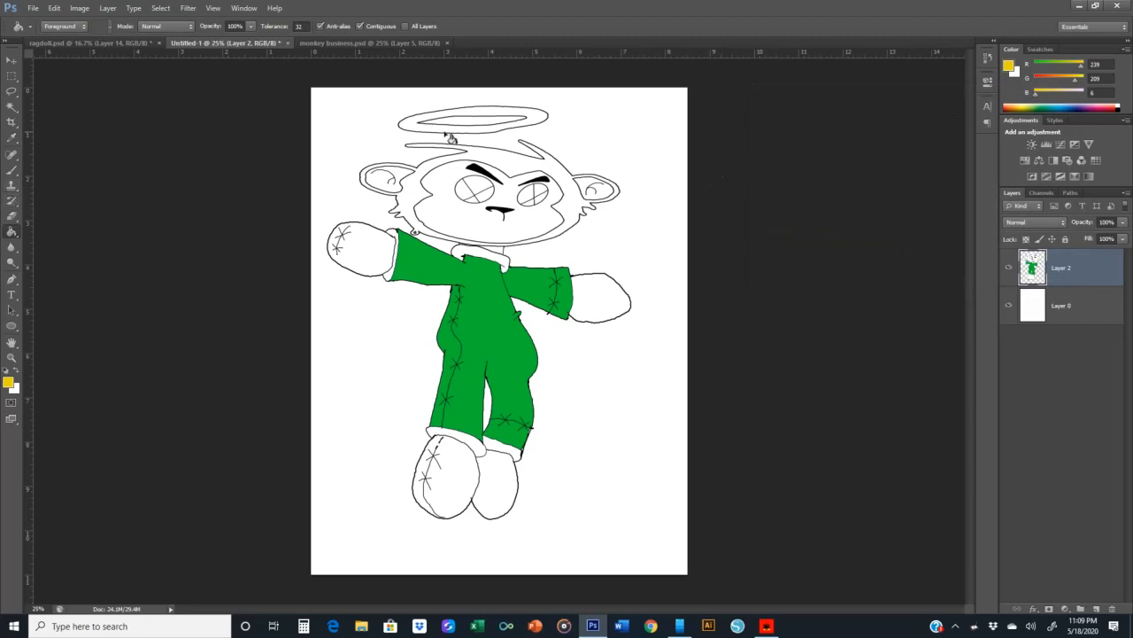
left_click(444, 181)
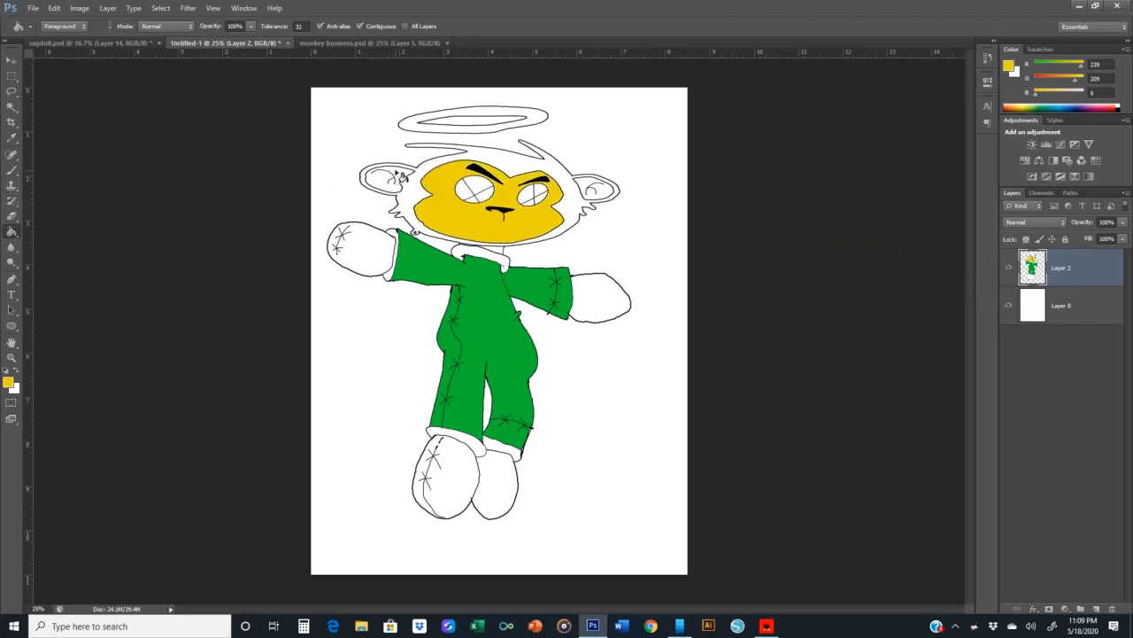
left_click(394, 181)
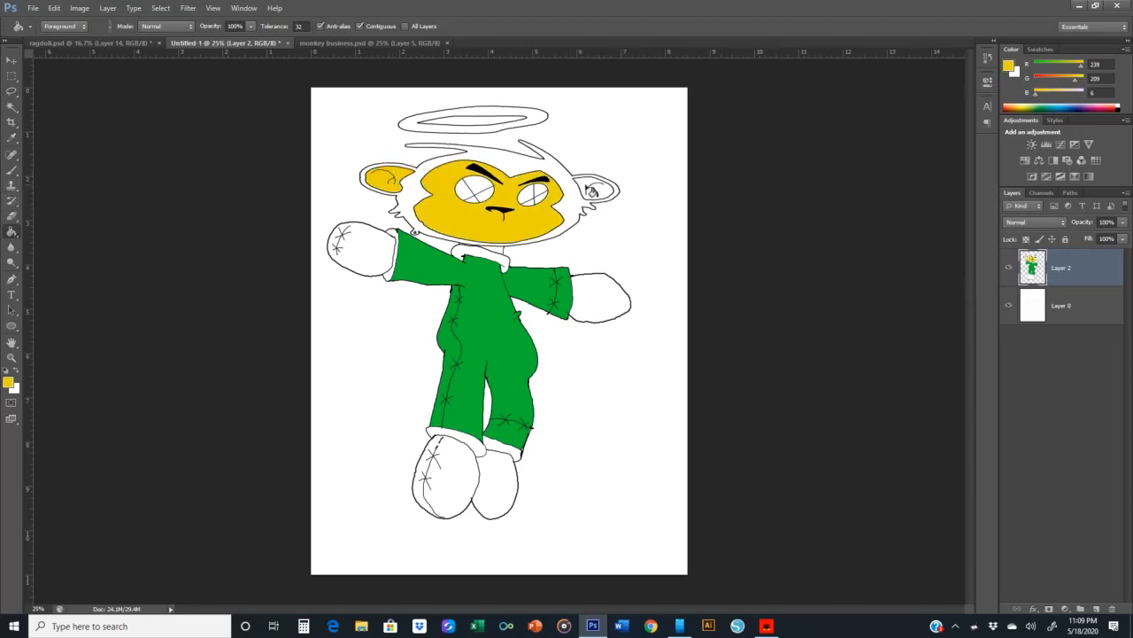
left_click(586, 186)
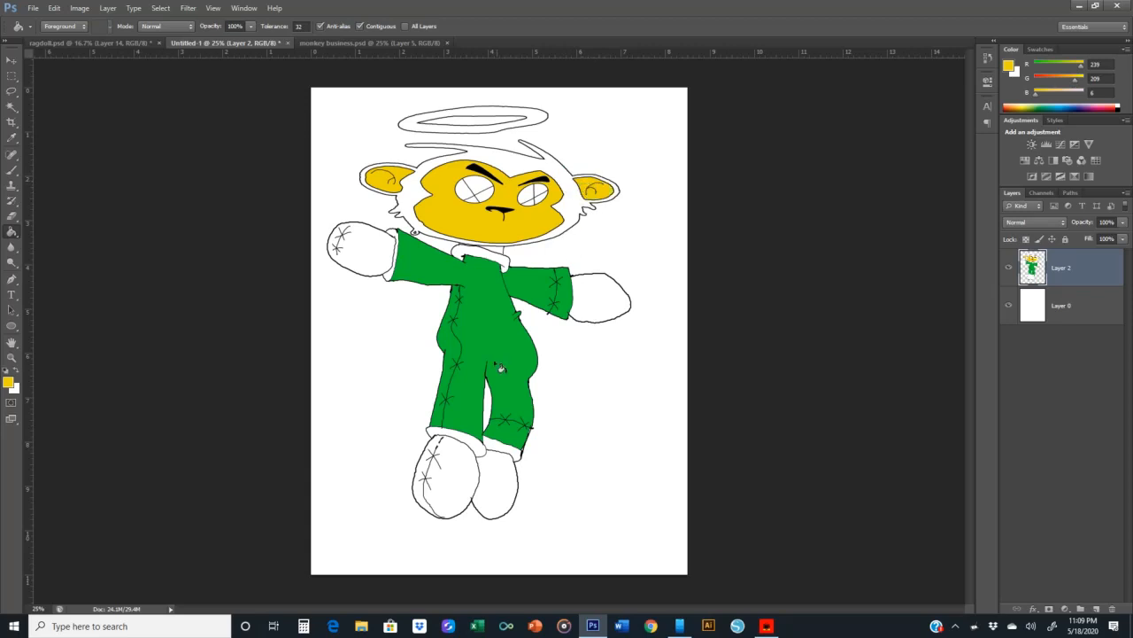
- Fill both trouser cuffs and the raised arm's cuff with the same yellow, trying it on the larger foot and undoing that fill
left_click(452, 438)
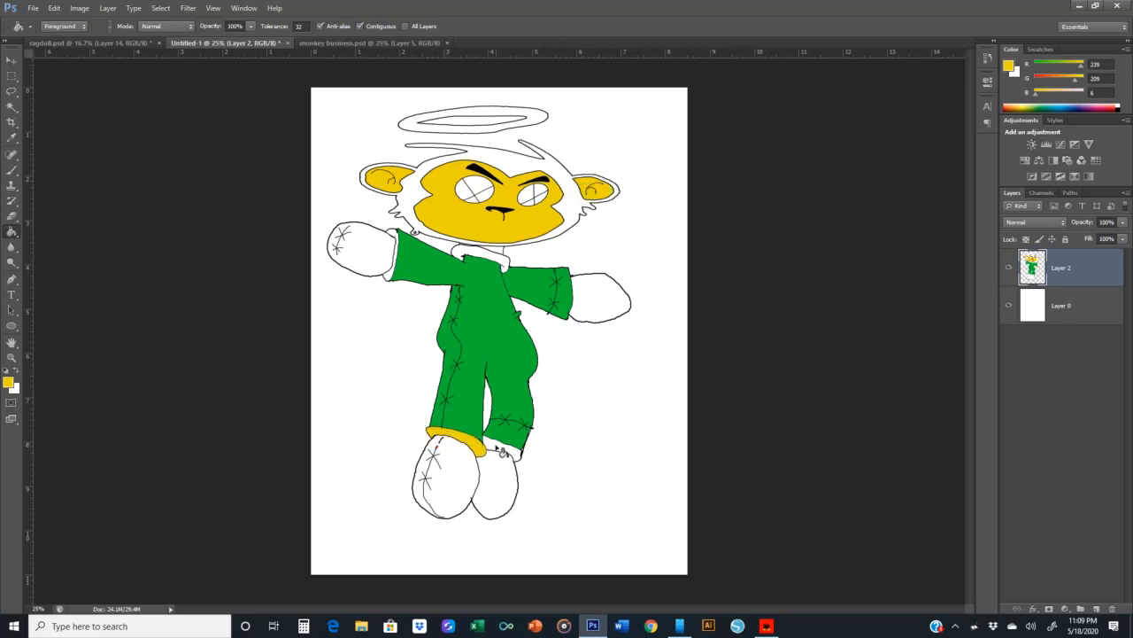
left_click(502, 448)
left_click(390, 277)
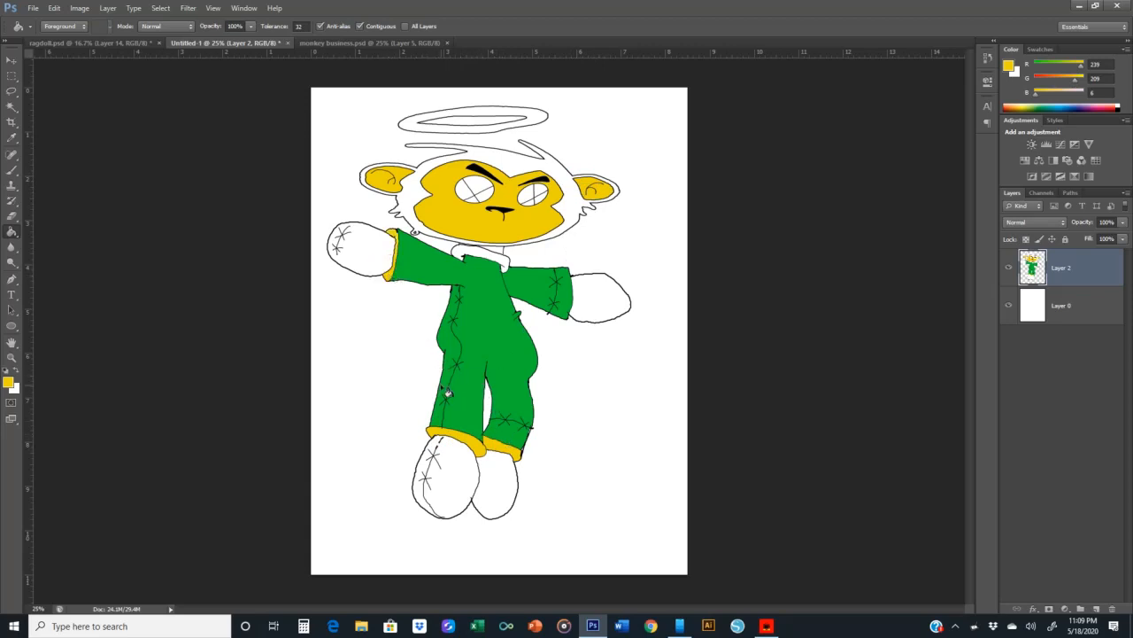
left_click(432, 448)
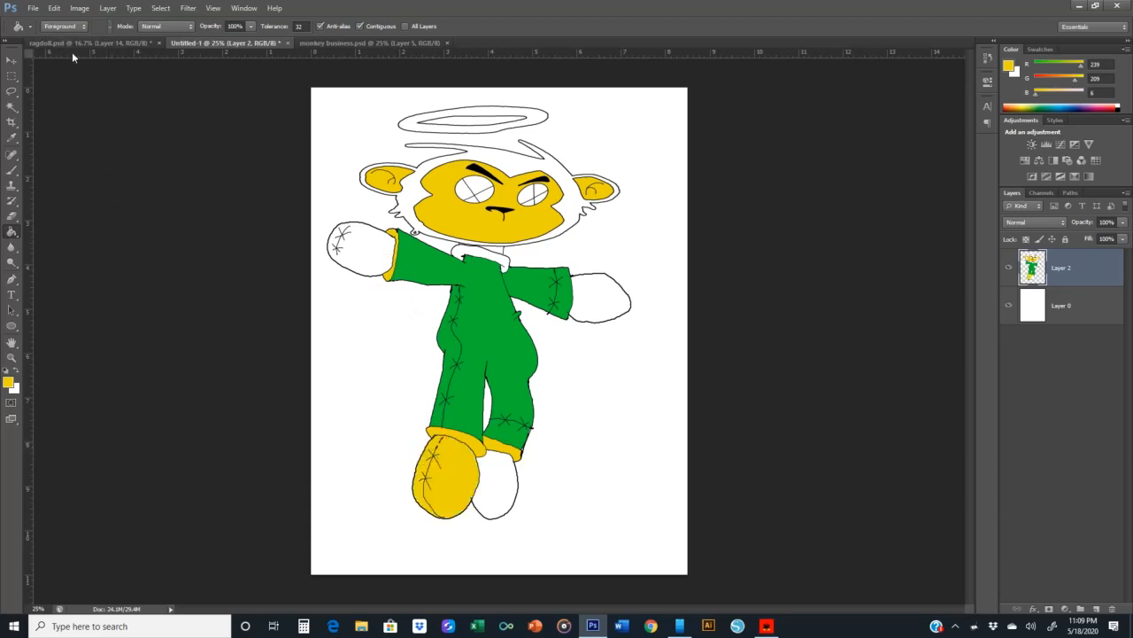
key("e")
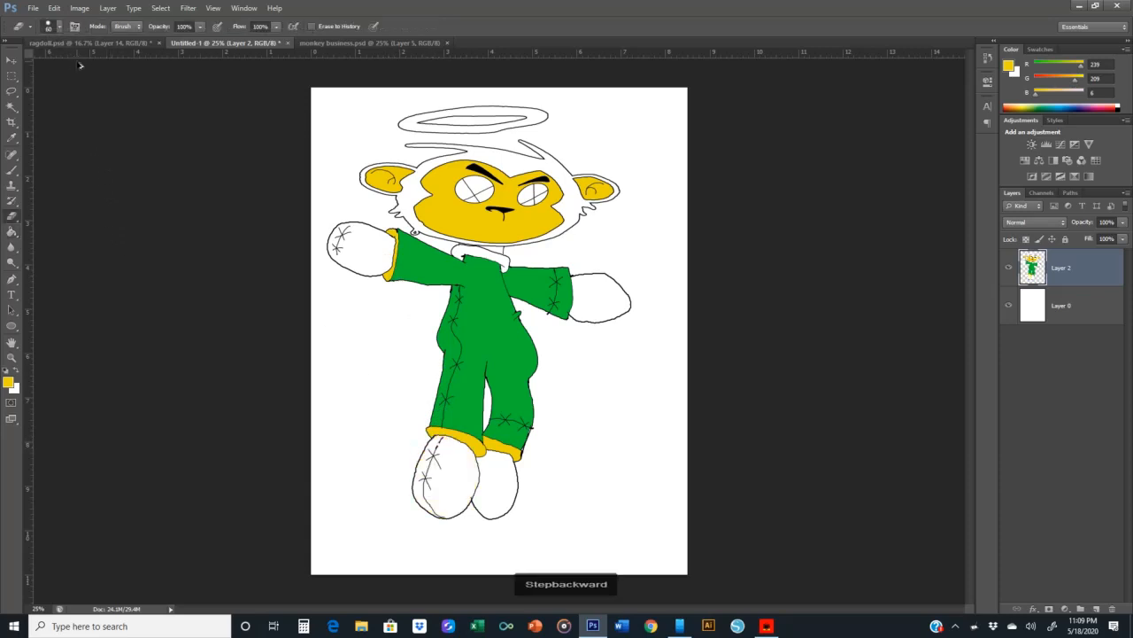
- Close the gaps at the upper and lower ends of the larger foot's seam with short black brush strokes
key("ctrl+z")
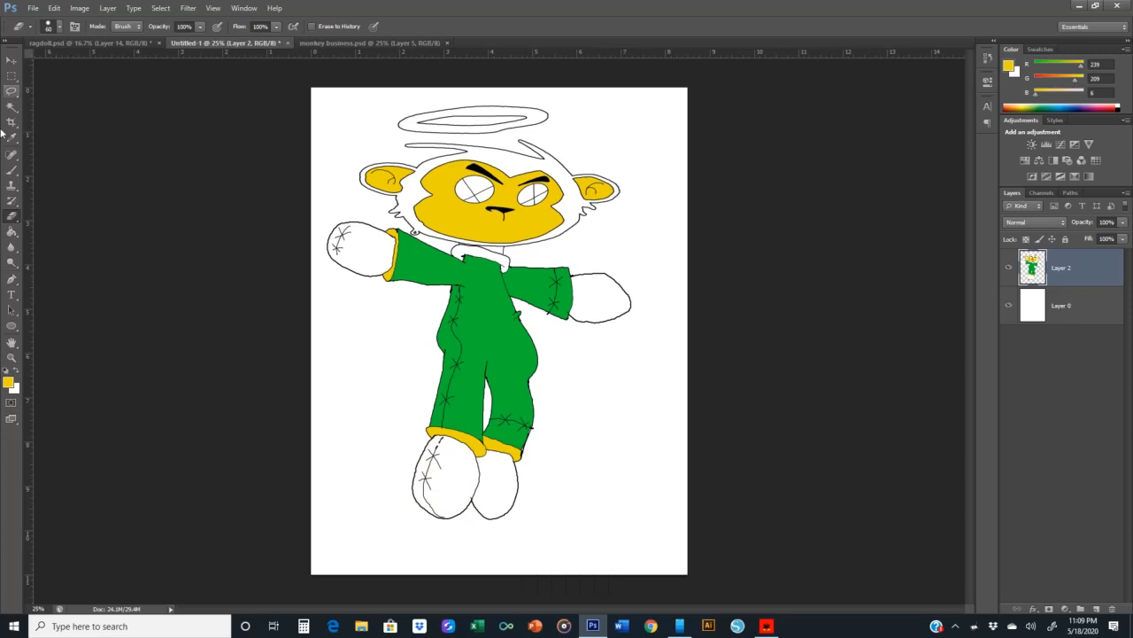
left_click(8, 371)
left_click(12, 170)
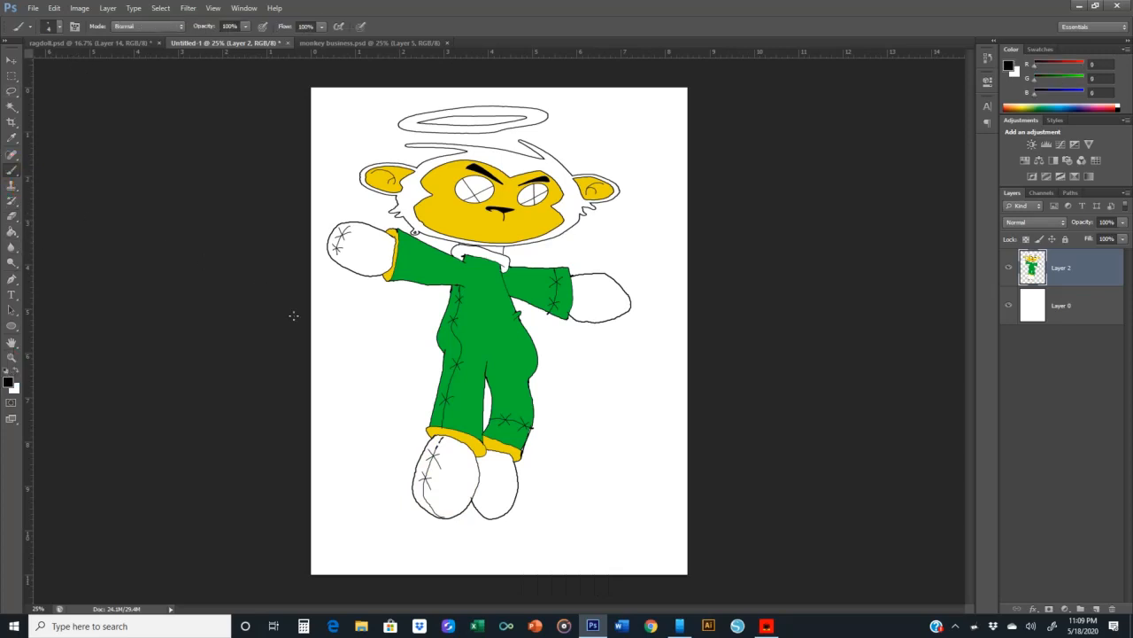
key("ctrl+minus")
key("e")
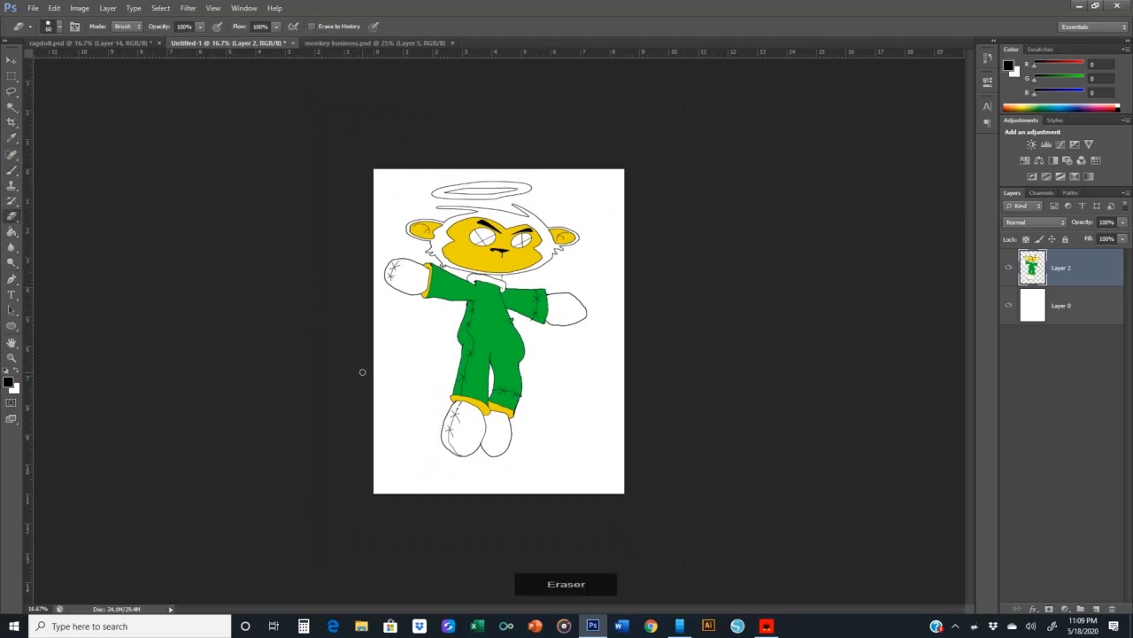
key("ctrl+plus")
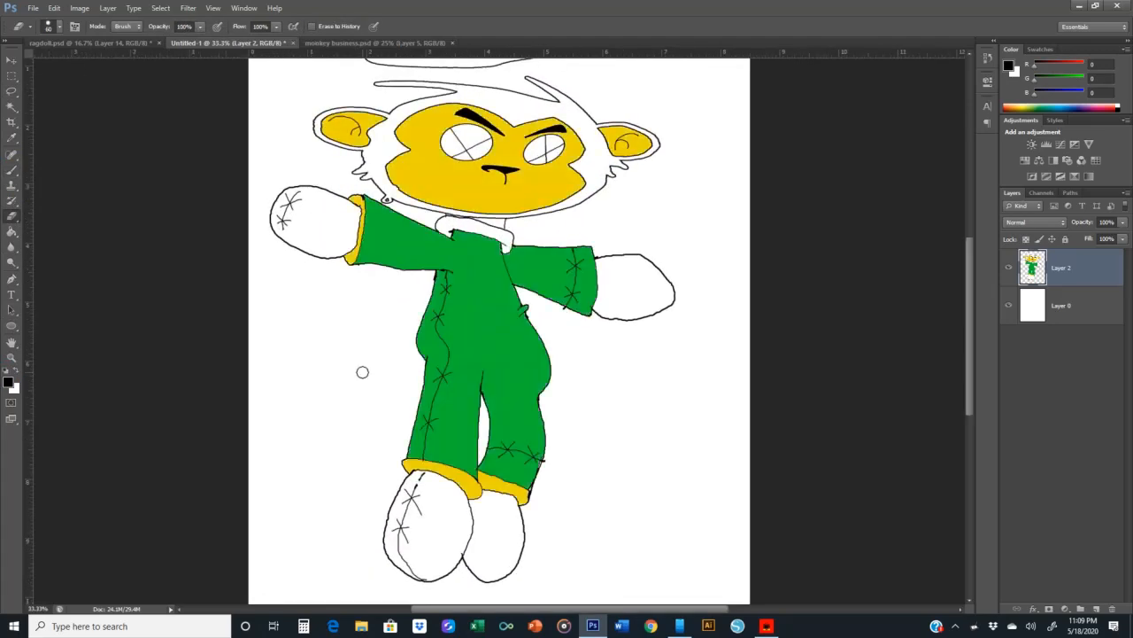
left_click(14, 172)
key("e")
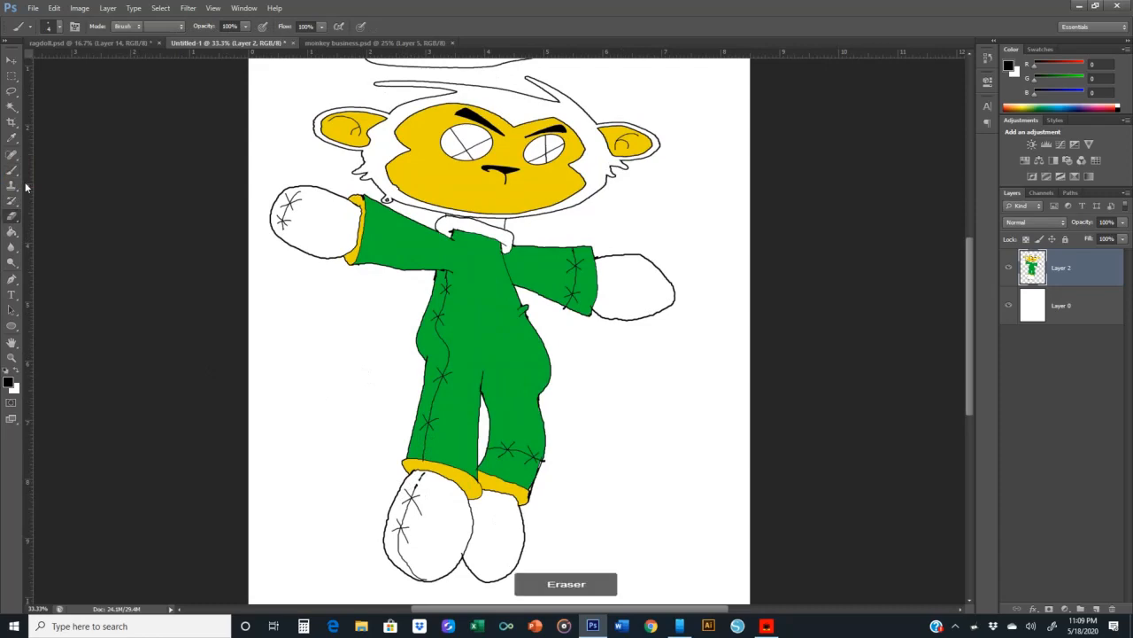
key("ctrl+plus")
left_click(14, 171)
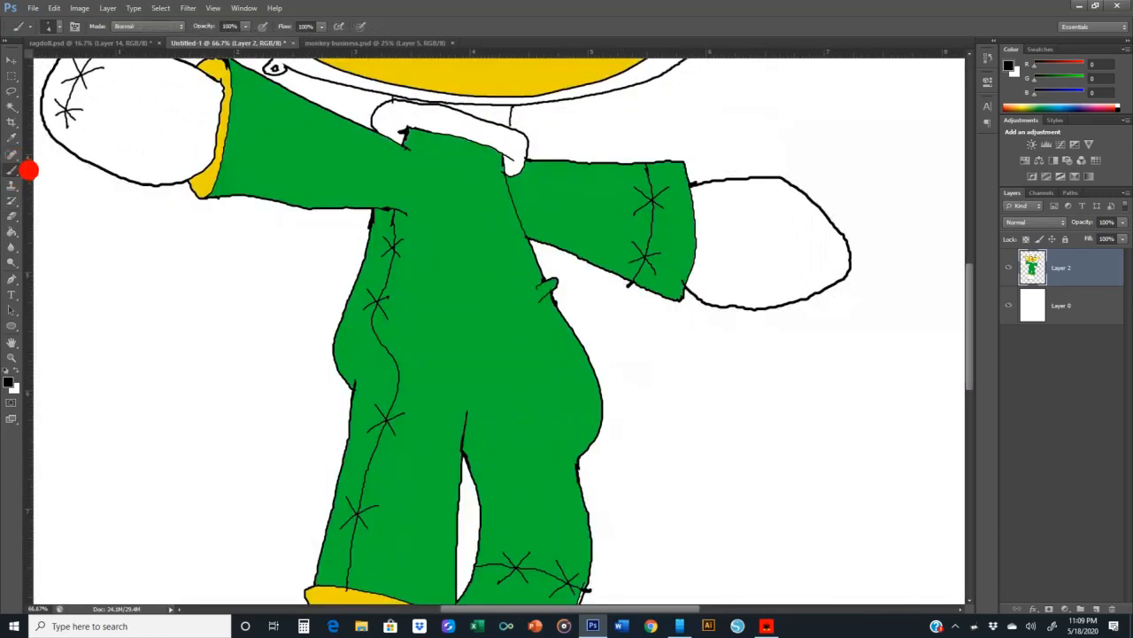
scroll(263, 269, "down", 5)
scroll(330, 347, "down", 1)
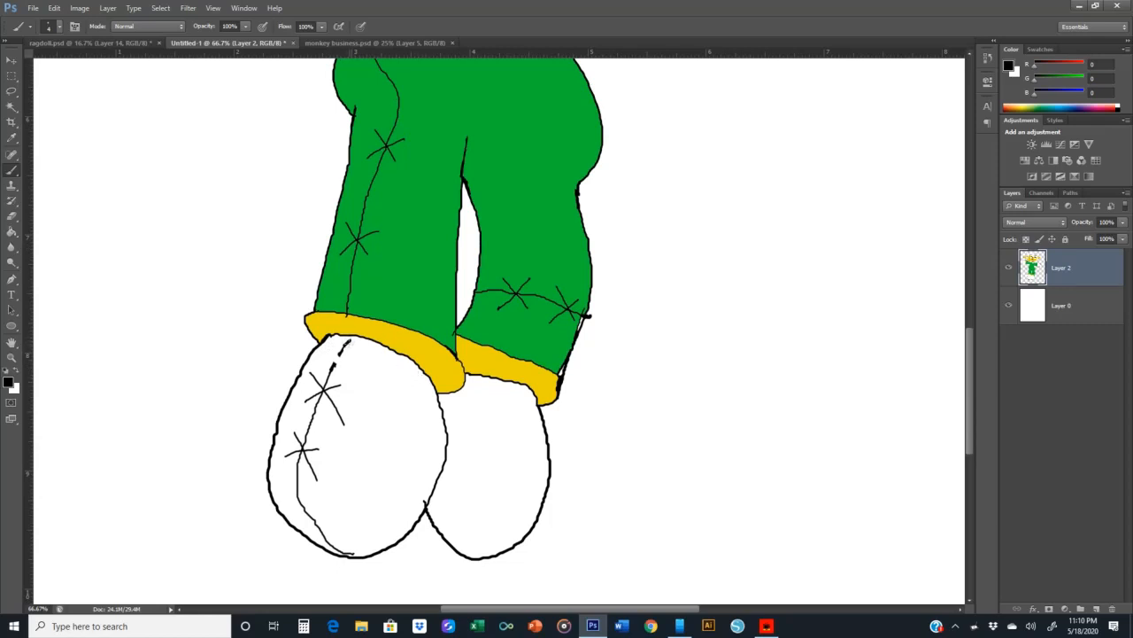
mouse_move(345, 338)
left_mouse_down()
mouse_move(351, 331)
mouse_move(326, 365)
mouse_move(337, 355)
left_mouse_up()
mouse_move(352, 555)
left_mouse_down()
mouse_move(344, 547)
mouse_move(355, 555)
left_mouse_up()
- Fill the strip outside the larger foot's seam with the cuffs' yellow, #efd106, using the Paint Bucket
left_click(7, 382)
left_click(378, 326)
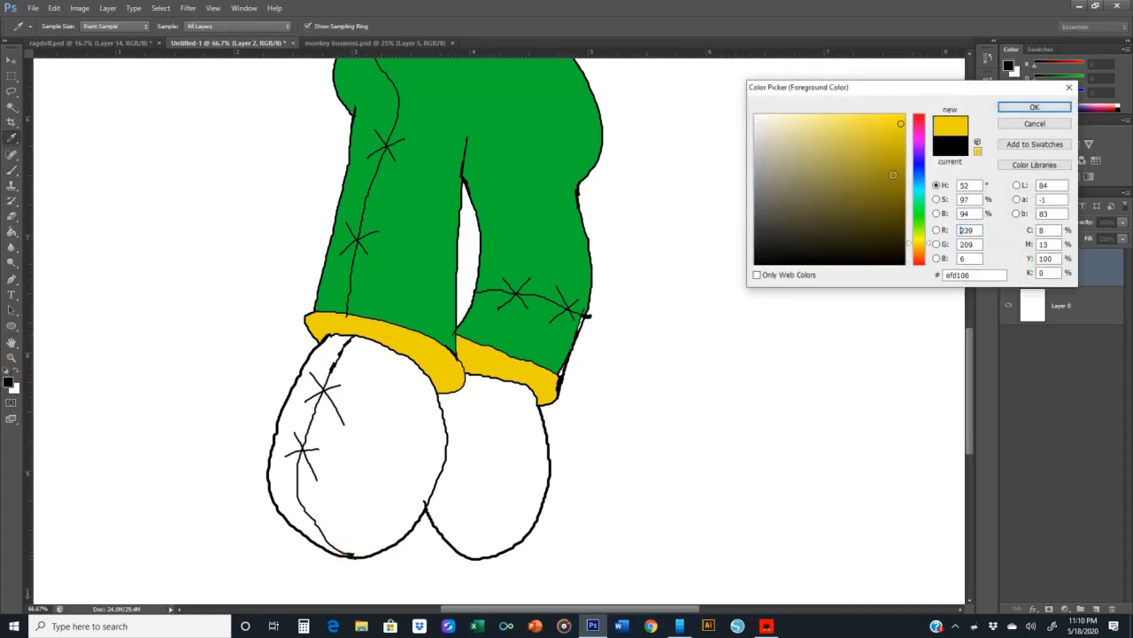
left_click(1034, 106)
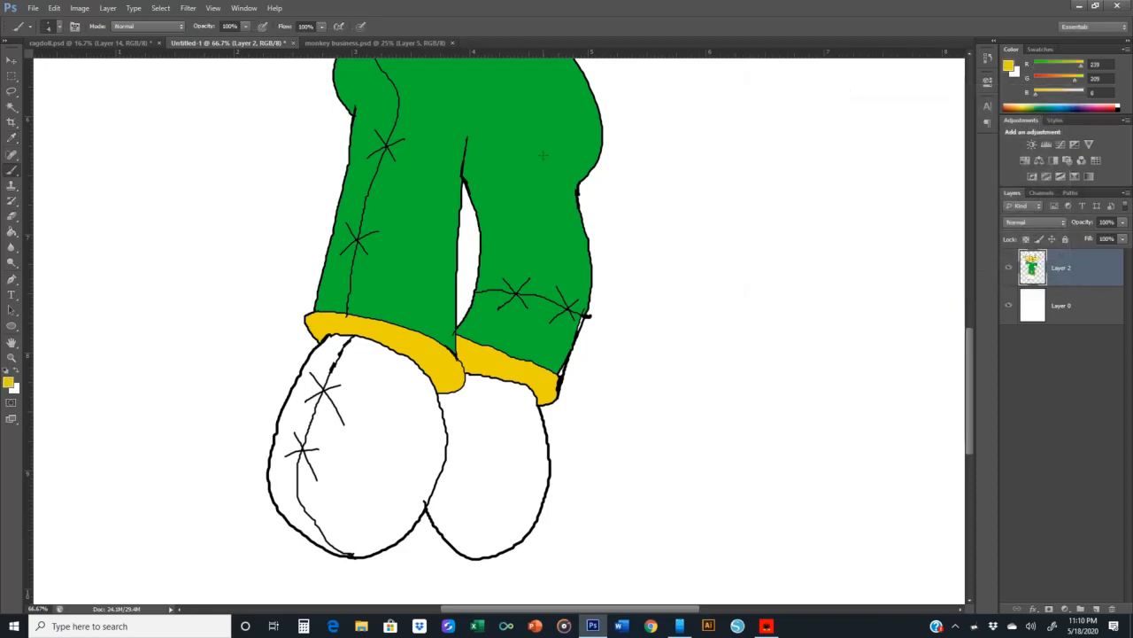
left_click(12, 232)
left_click(317, 360)
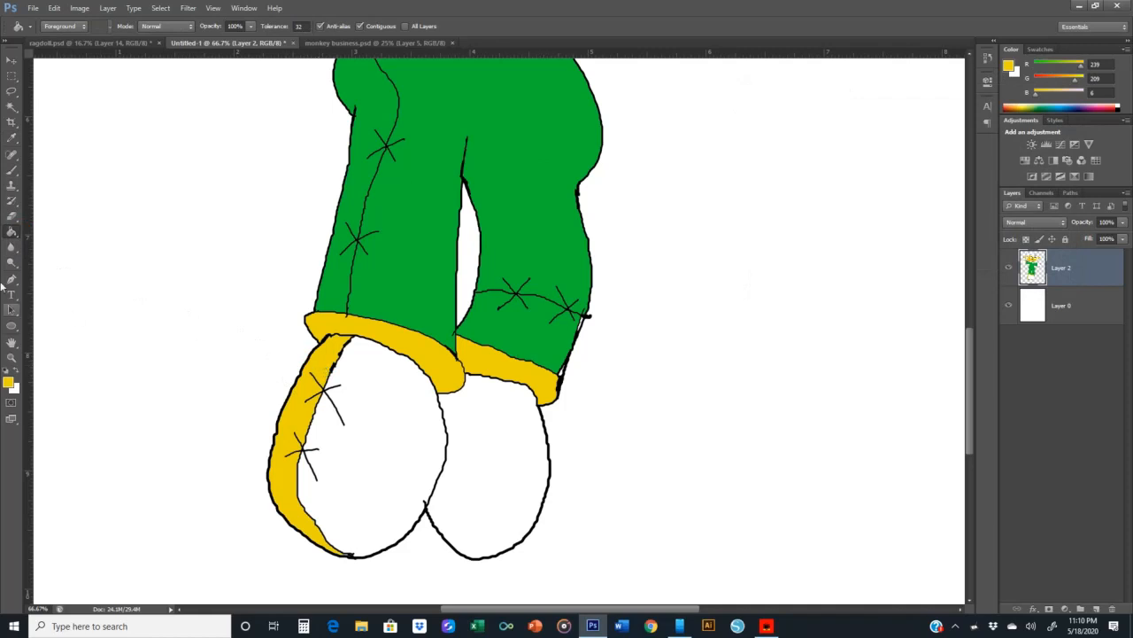
- Fill the rest of the larger foot, the smaller foot and both hands with blue #0588bf
left_click(10, 382)
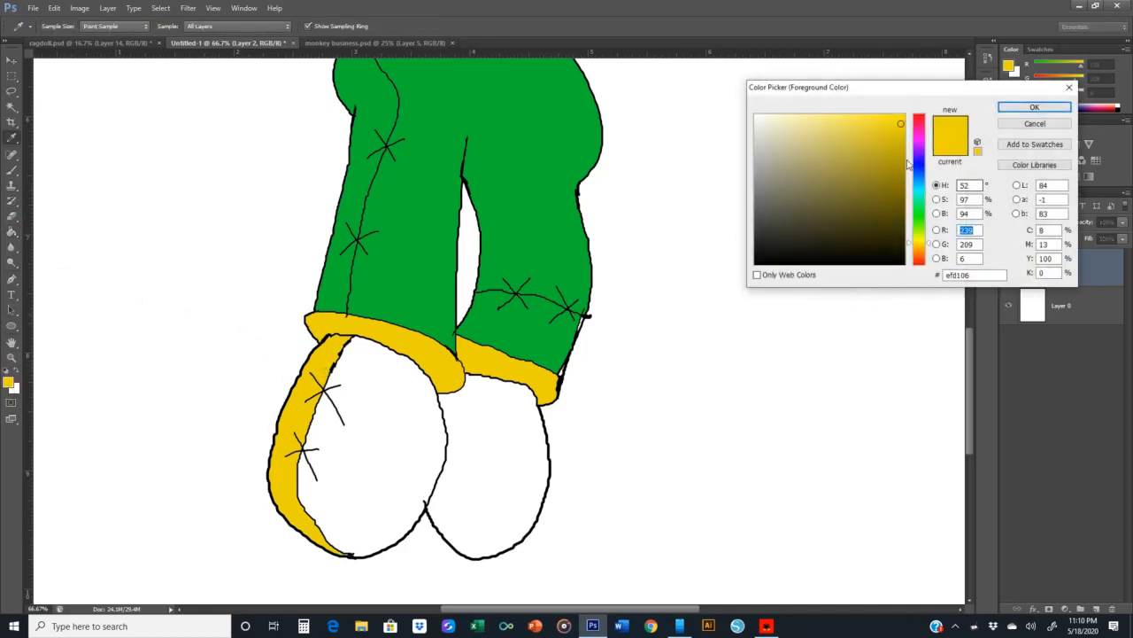
left_click(919, 184)
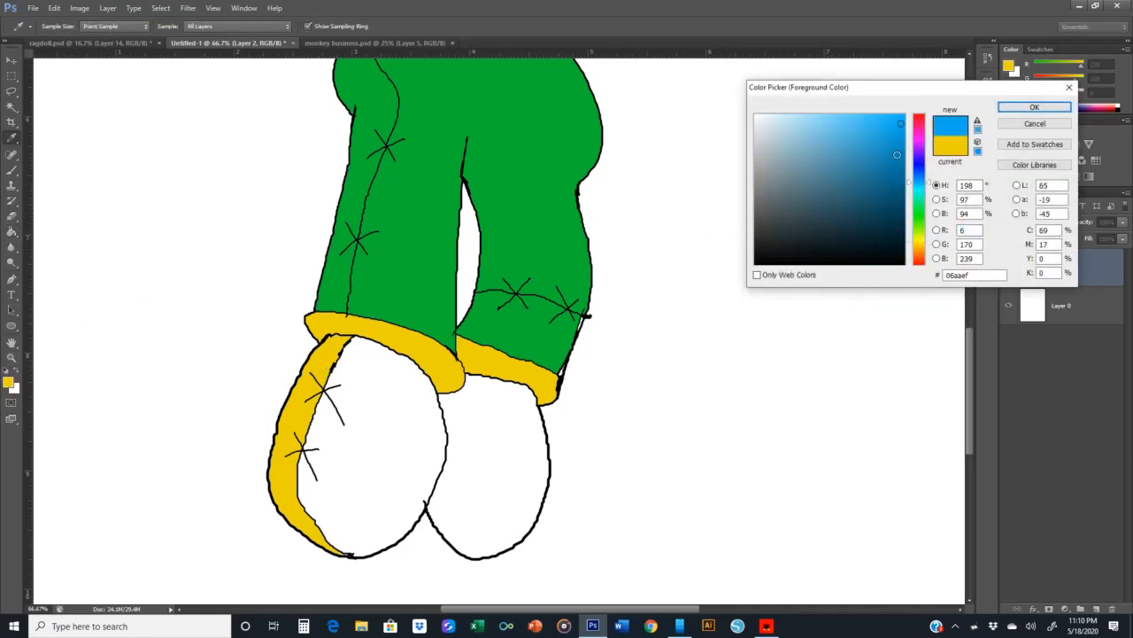
left_click(900, 150)
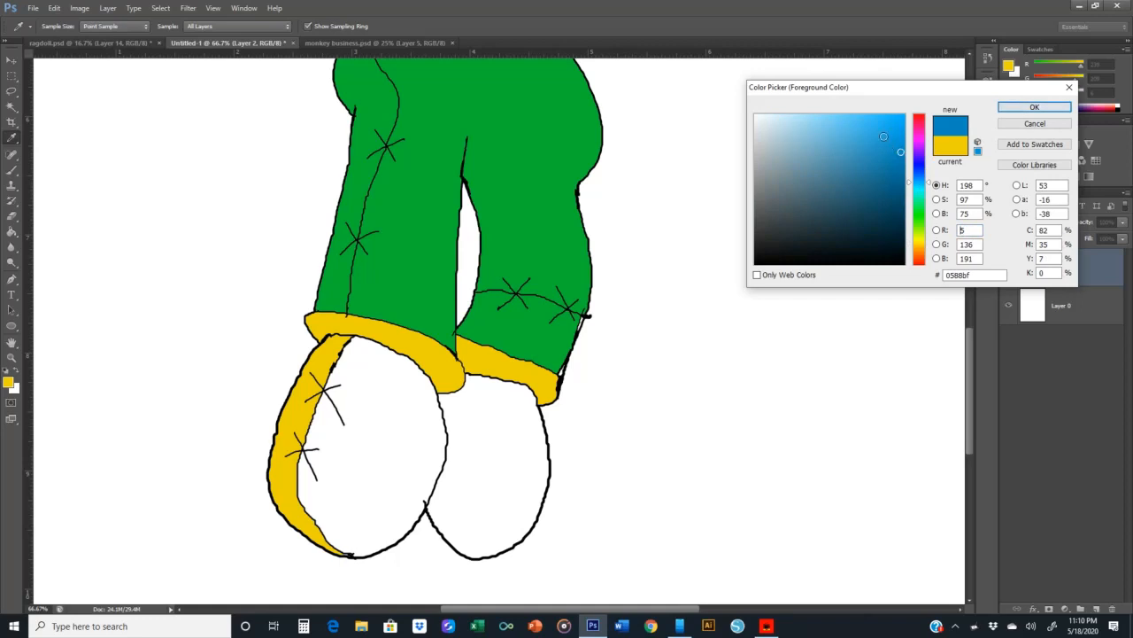
left_click(1033, 106)
key("g")
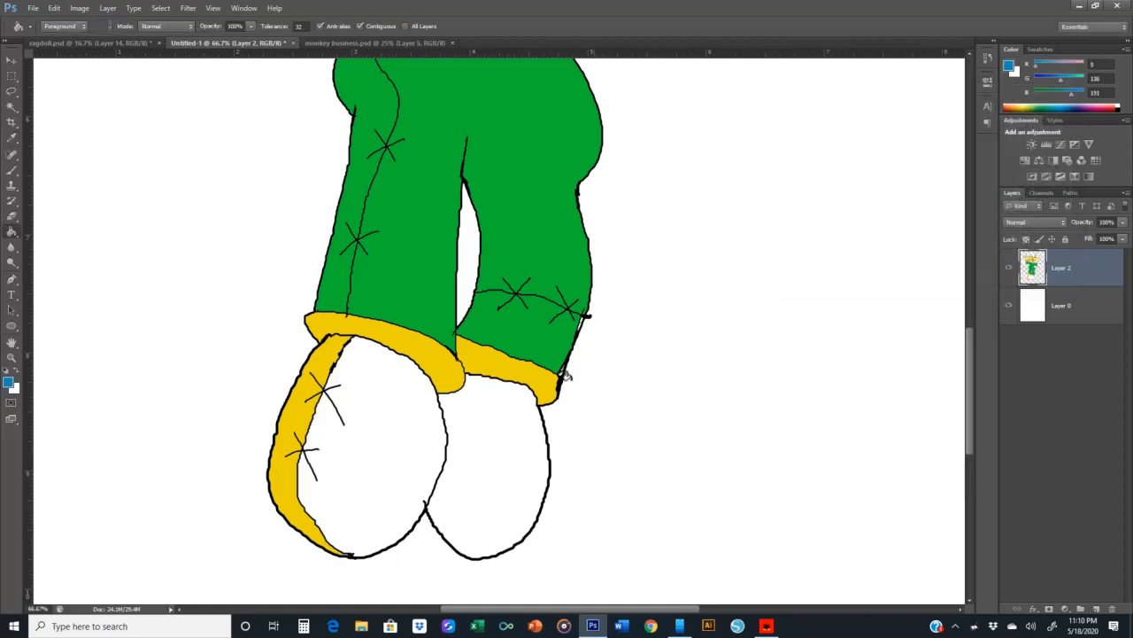
left_click(400, 453)
left_click(484, 469)
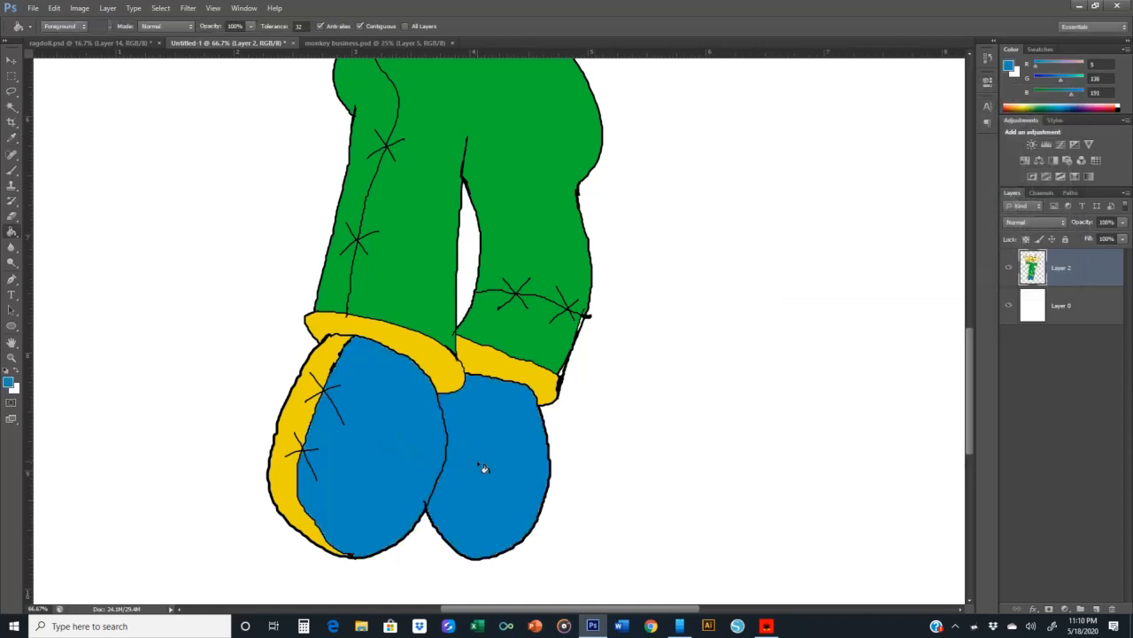
scroll(484, 470, "down", 4)
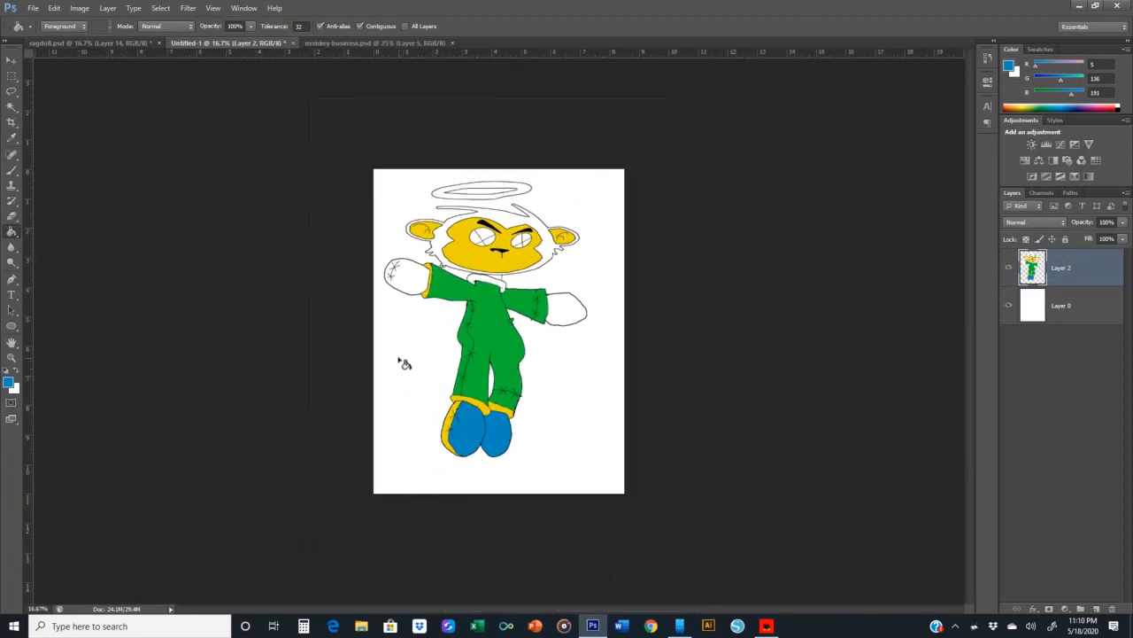
left_click(408, 281)
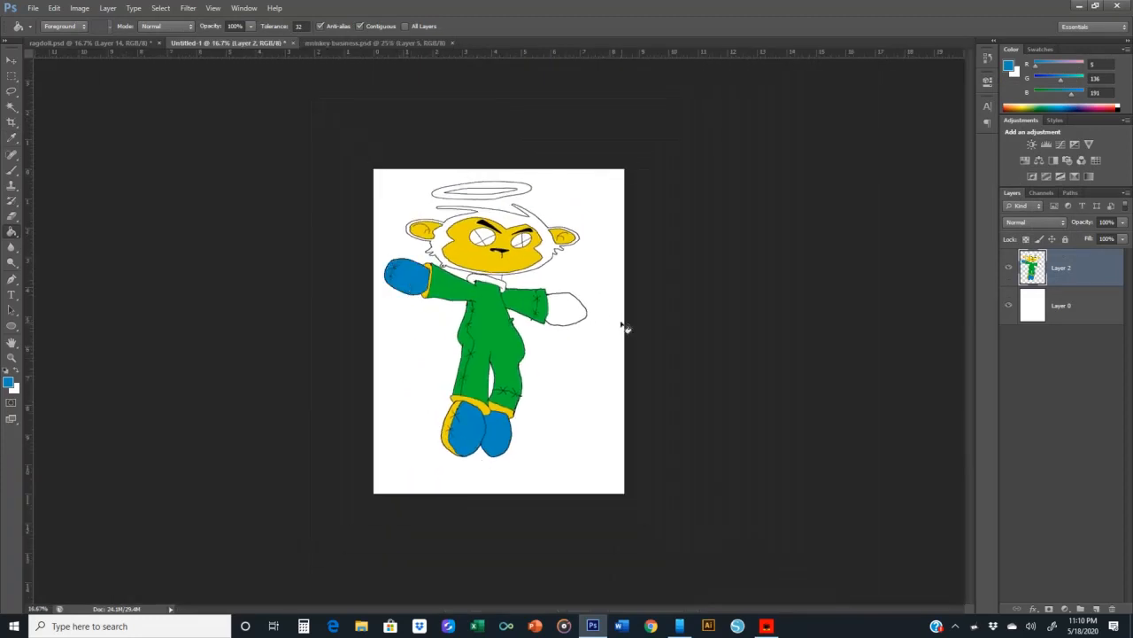
left_click(578, 314)
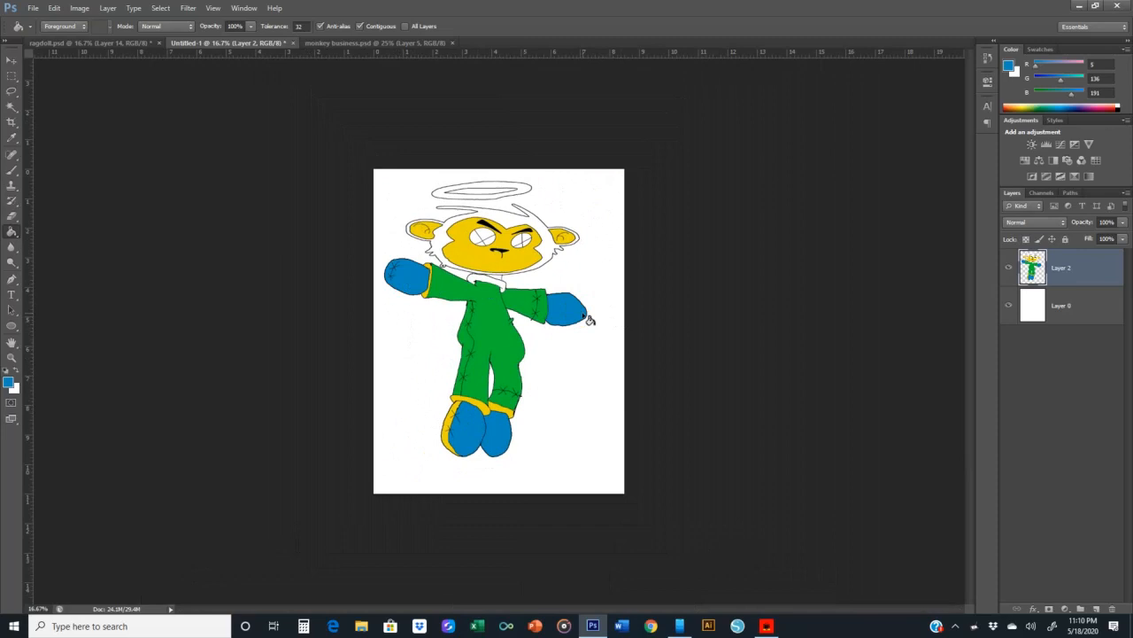
- Fill the fur around the head with black and two opposite sections of each eye with red #f80505
left_click(6, 369)
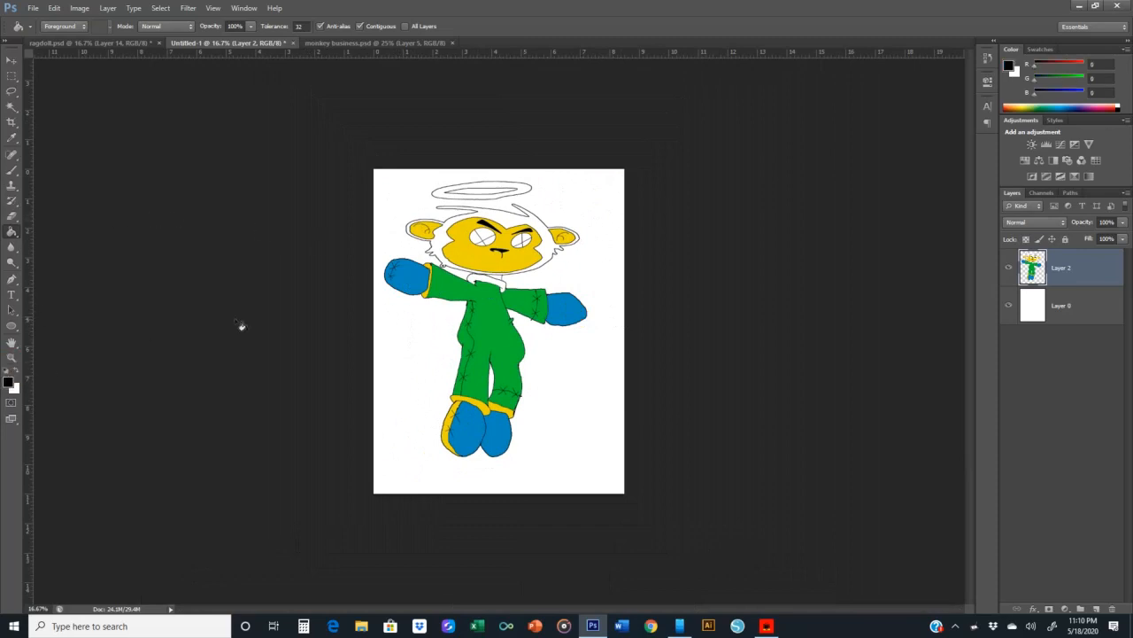
left_click(440, 252)
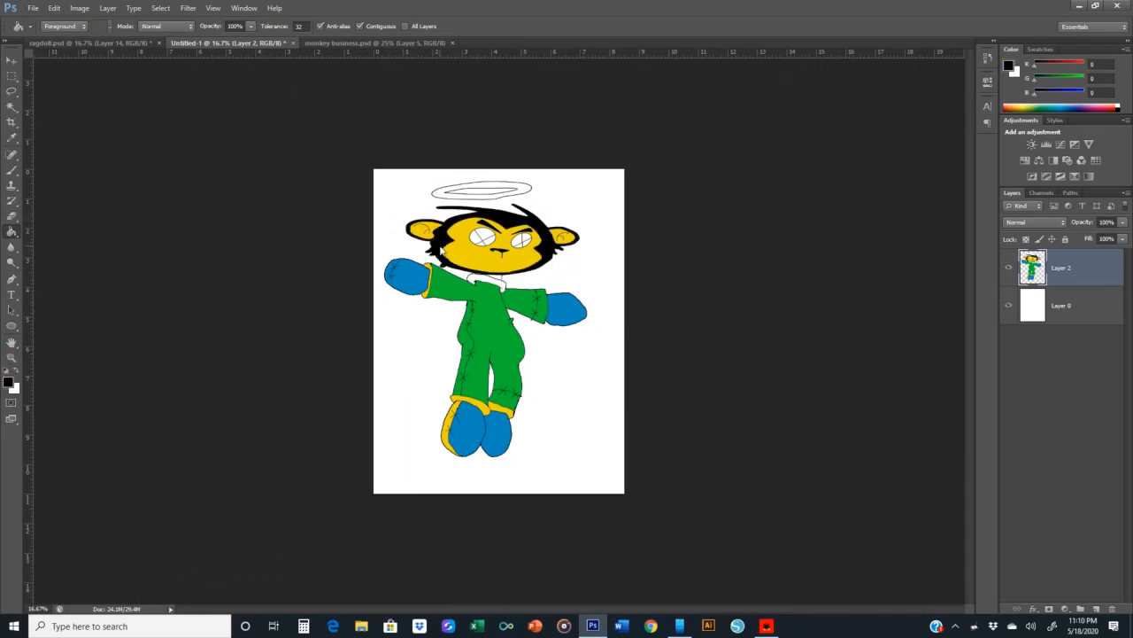
left_click(10, 383)
left_click(901, 116)
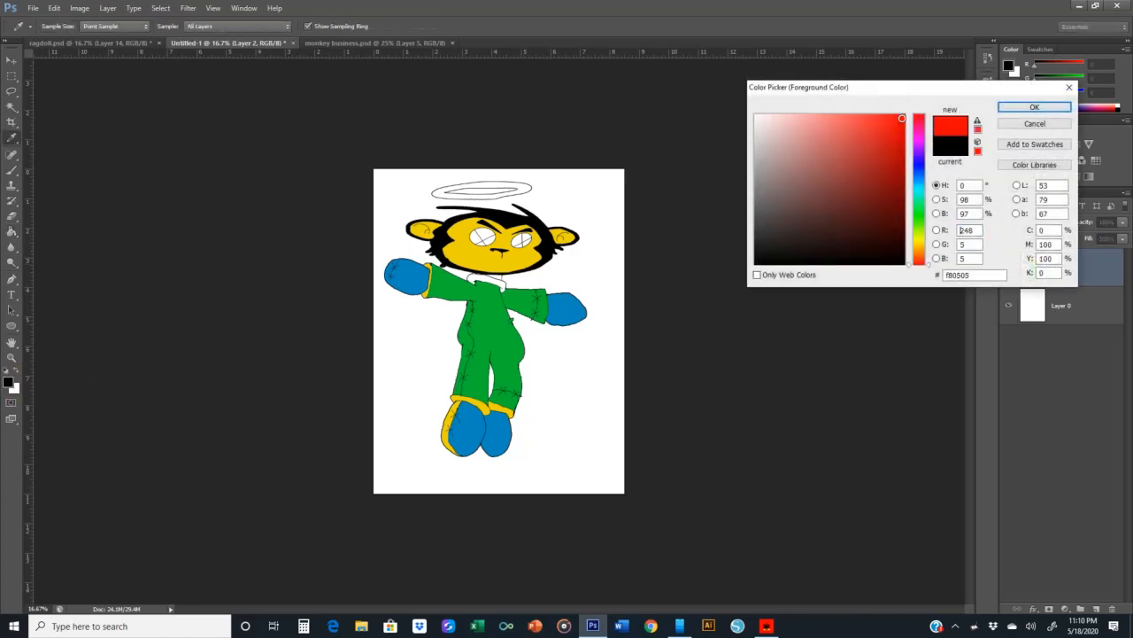
left_click(1028, 107)
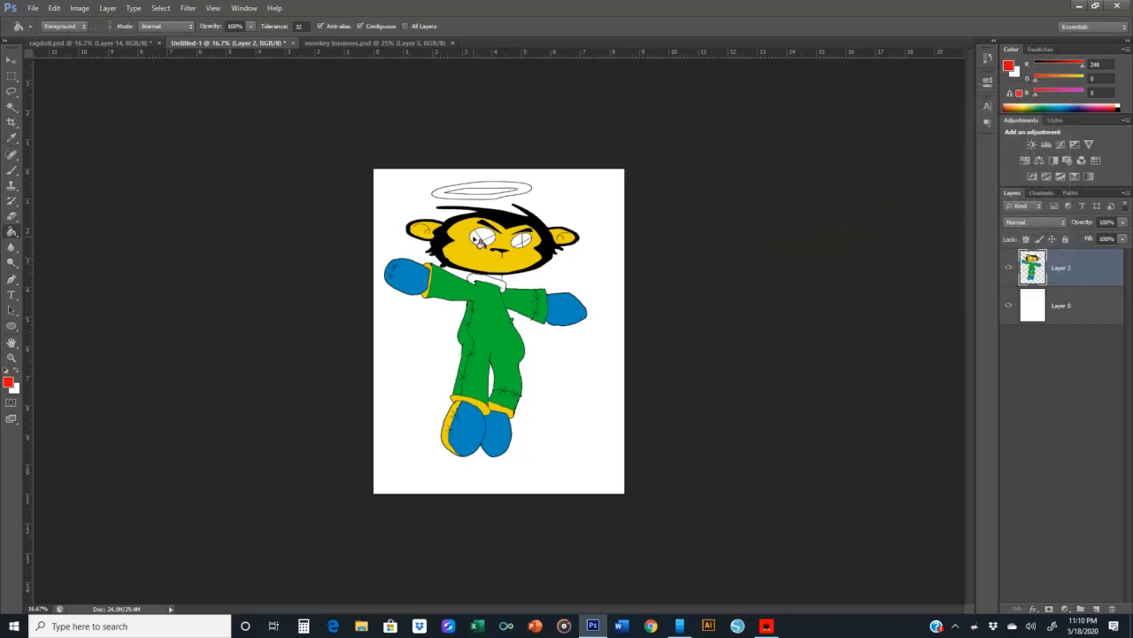
left_click(478, 239)
left_click(486, 240)
key("ctrl+z")
left_click(490, 239)
left_click(516, 240)
left_click(524, 242)
- Fill the suit's collar with the blue sampled from the larger foot, #0588bf
left_click(8, 383)
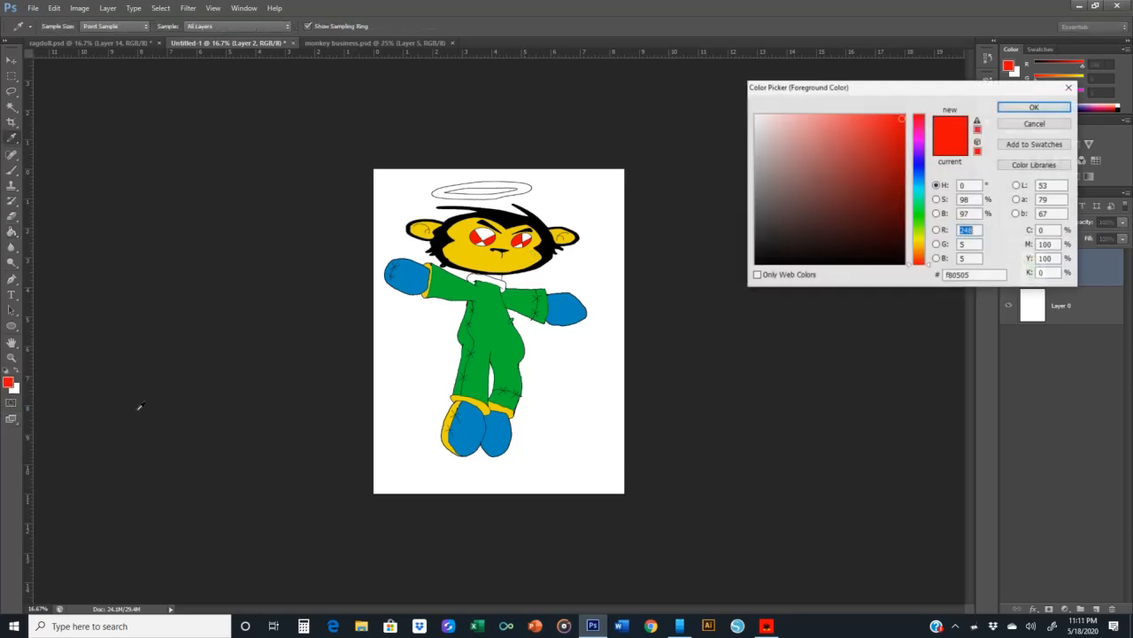
left_click(462, 422)
left_click(1035, 107)
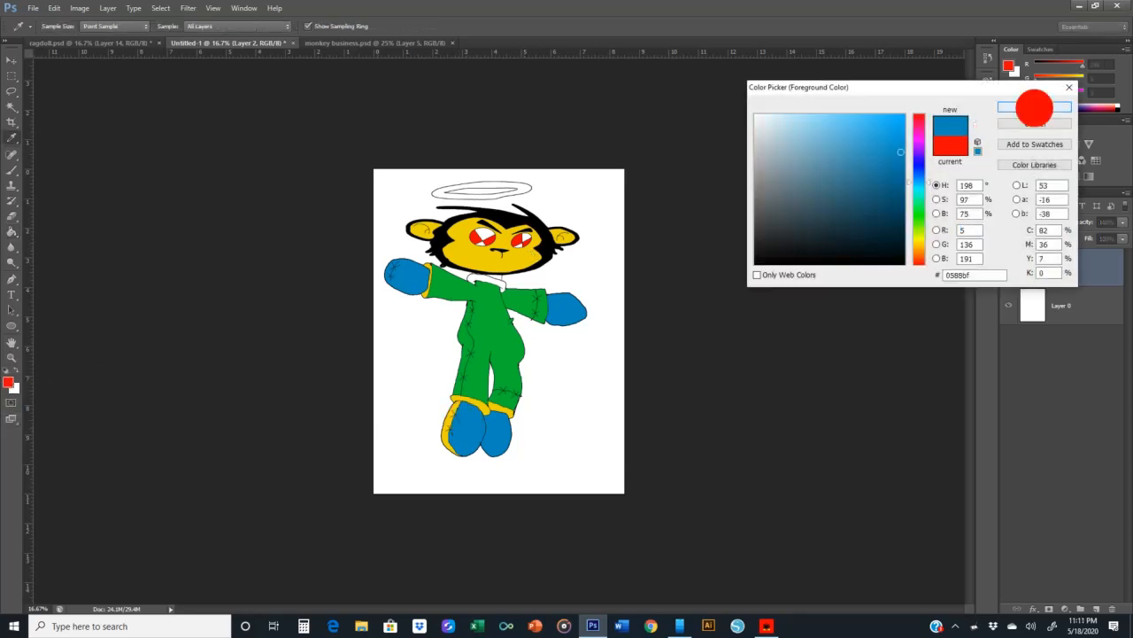
left_click(501, 283)
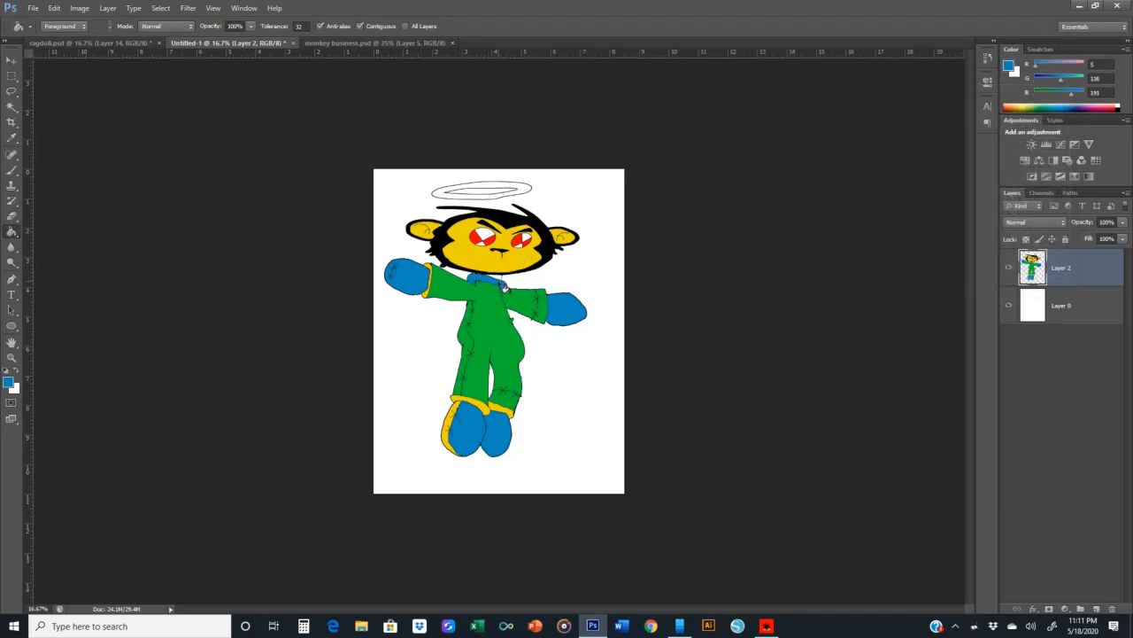
- Fill the neck between the head and the collar with yellow sampled from the face, RGB 239, 209, 6
left_click(8, 382)
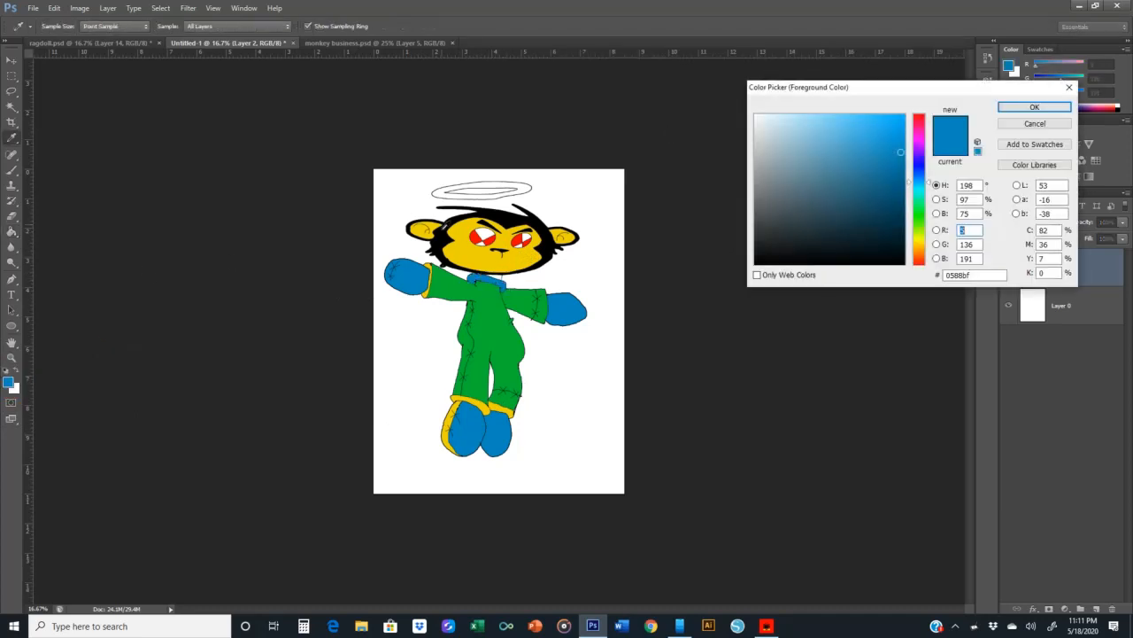
left_click(455, 240)
left_click(1034, 107)
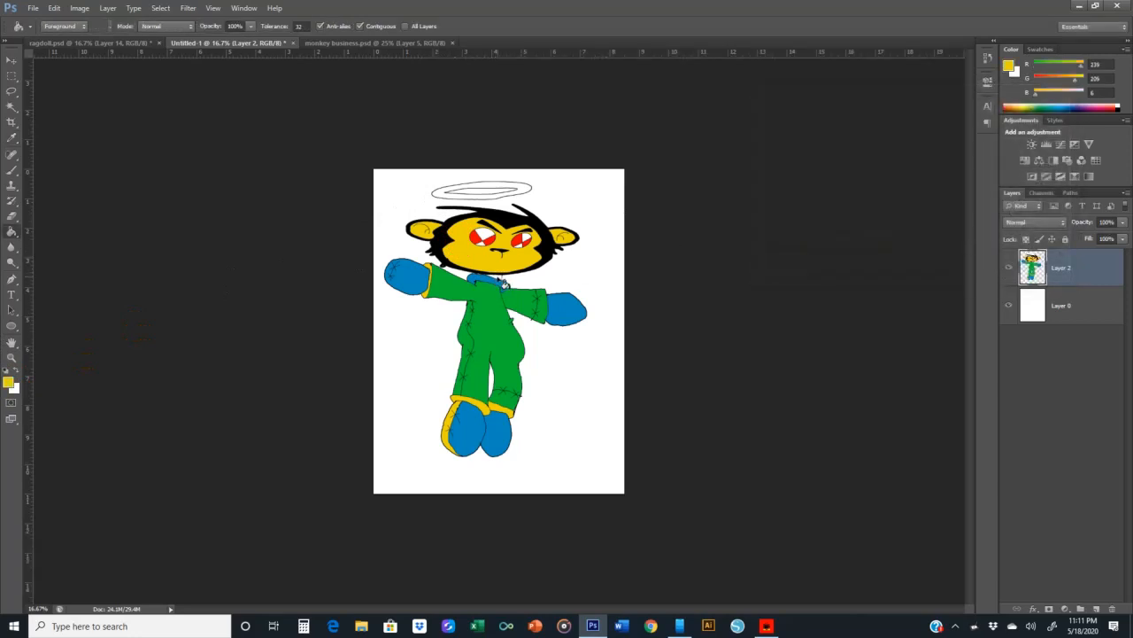
- Fill the remaining thin slivers of neck above the collar with the same yellow, #efd106
left_click(8, 371)
key("ctrl+plus")
key("ctrl+plus")
key("ctrl+plus")
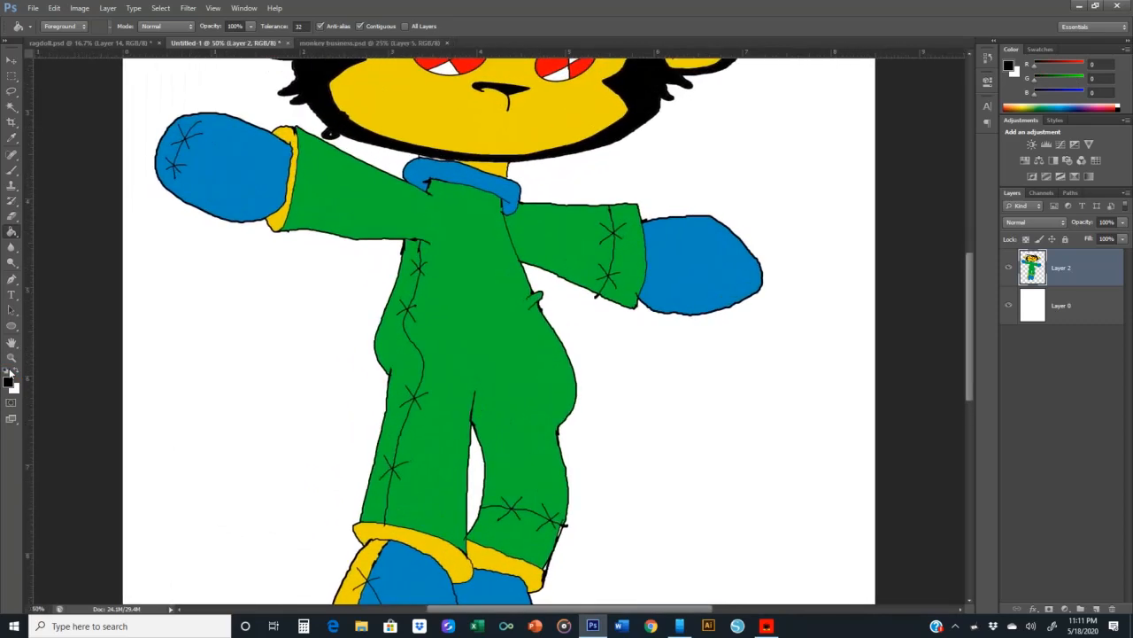
scroll(10, 373, "up", 4)
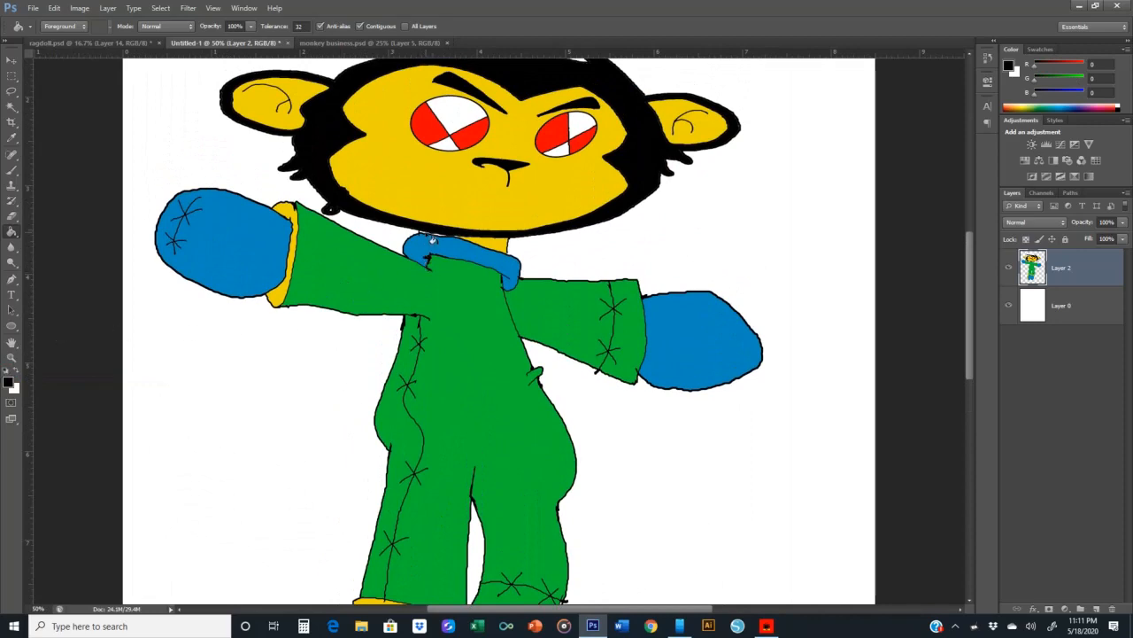
key("ctrl+plus")
key("ctrl+plus")
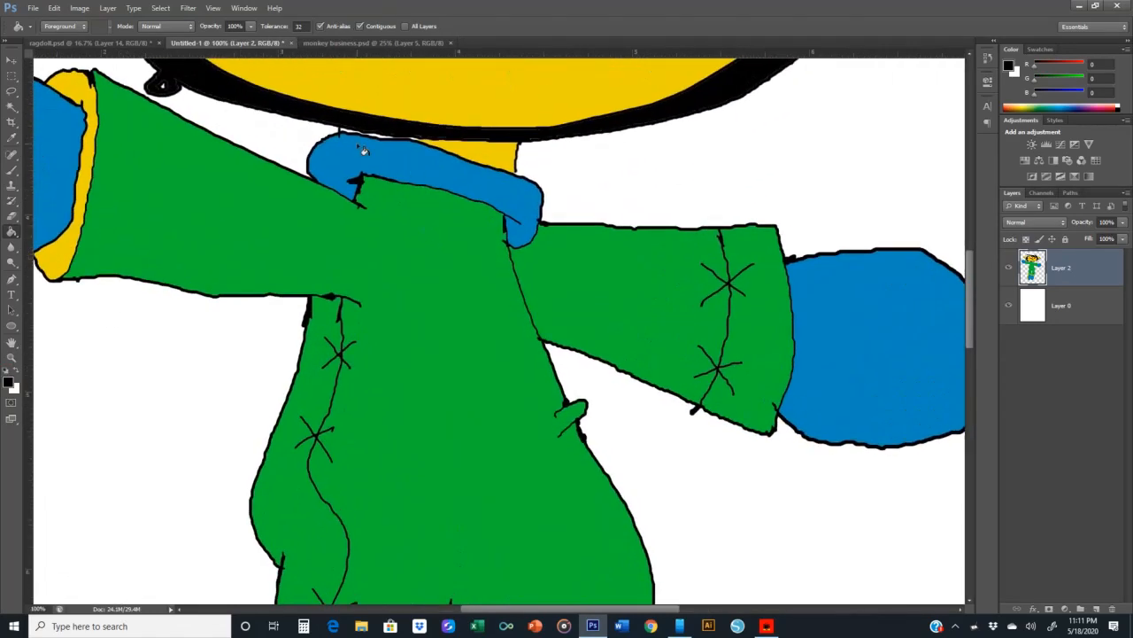
left_click(377, 137)
left_click(12, 378)
left_click(483, 142)
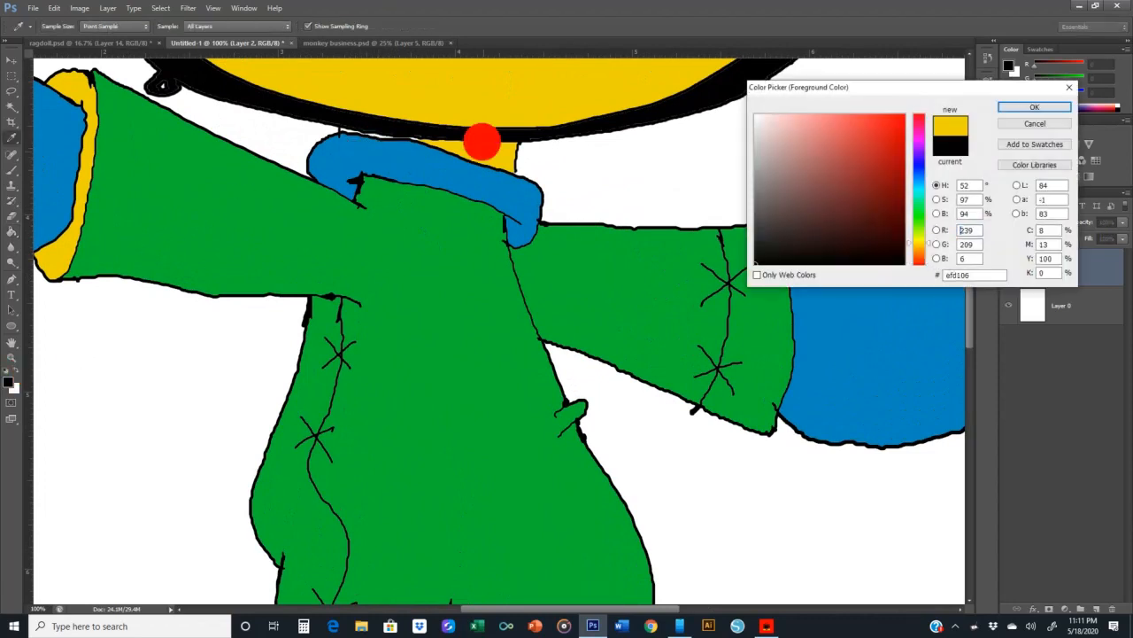
left_click(1020, 102)
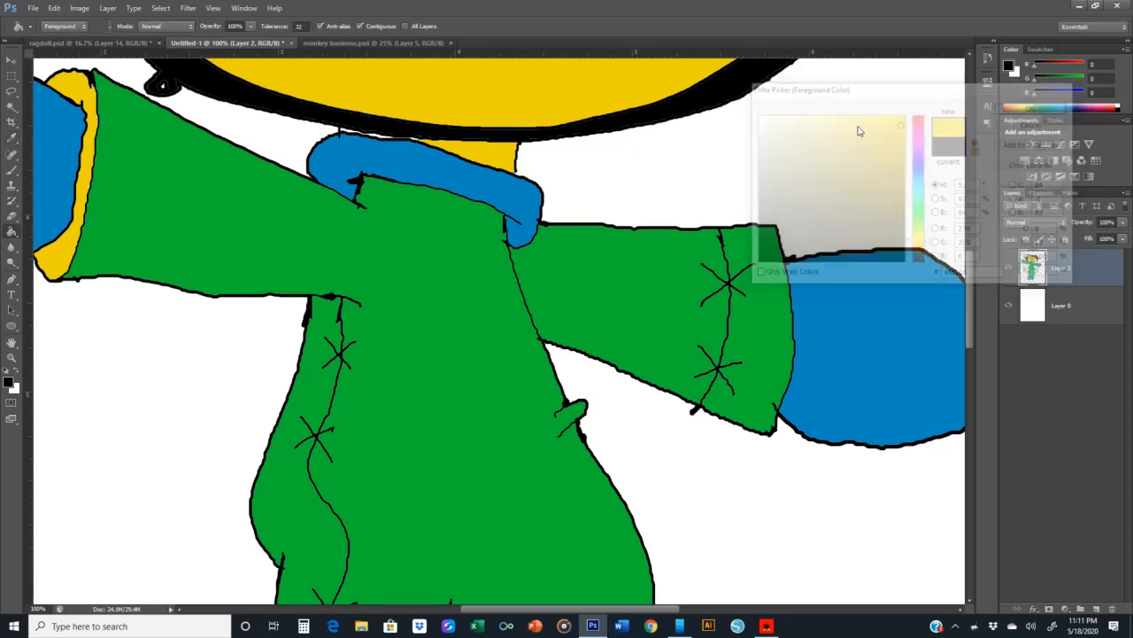
left_click(350, 134)
left_click(378, 135)
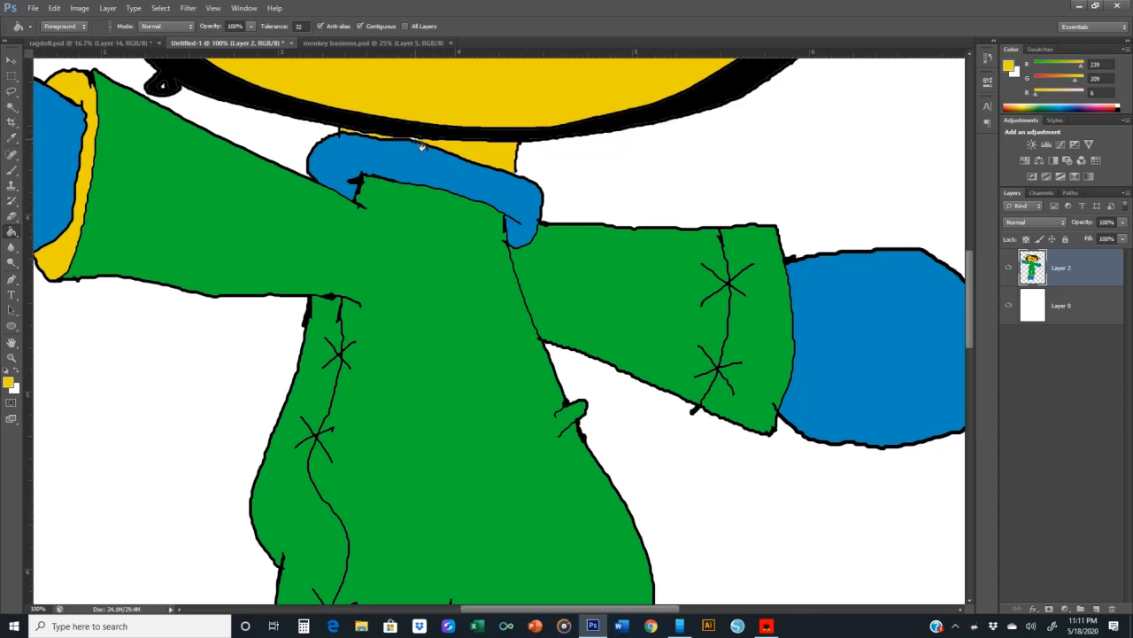
left_click(413, 139)
scroll(325, 199, "down", 3)
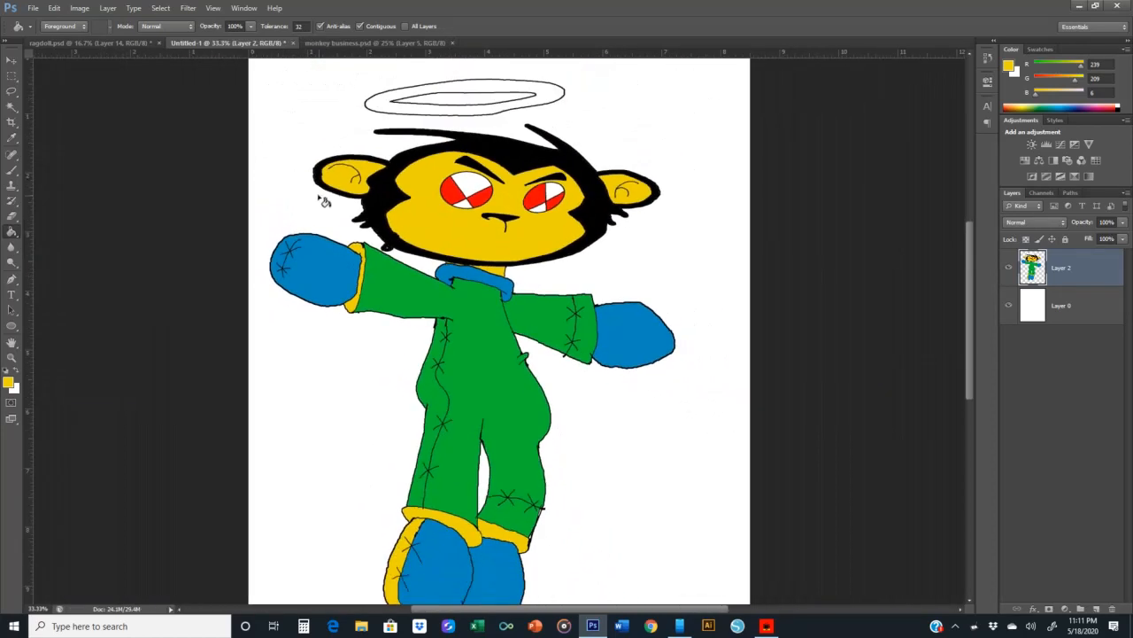
- Add a new layer above the coloured figure and set up a 5 px brush with black as the foreground colour
left_click(12, 169)
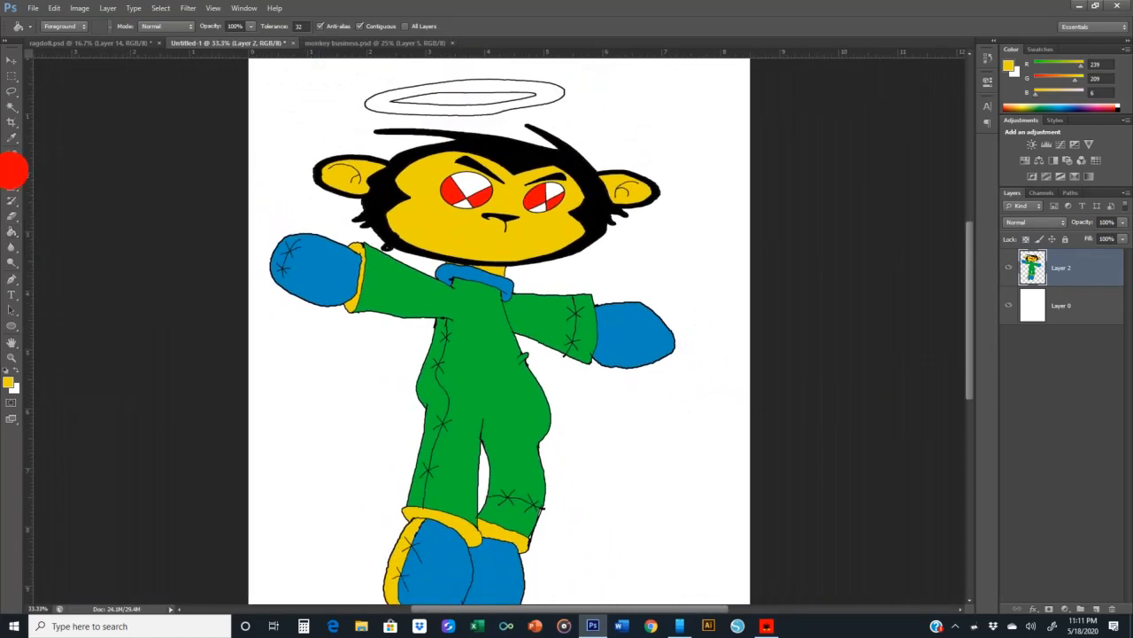
left_click(7, 368)
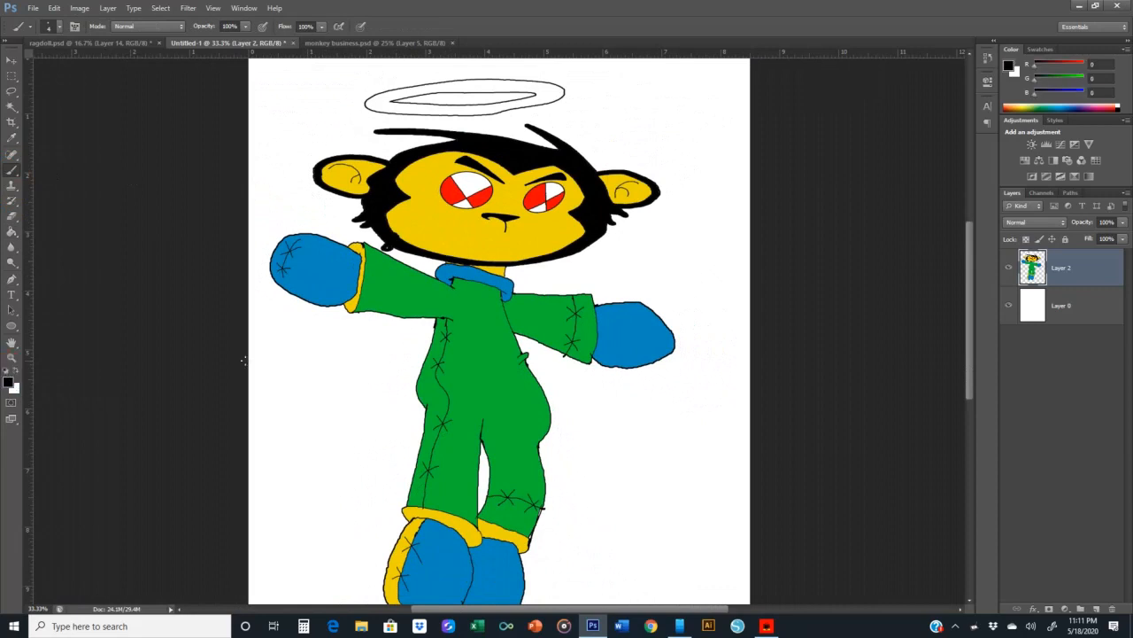
left_click(1012, 626)
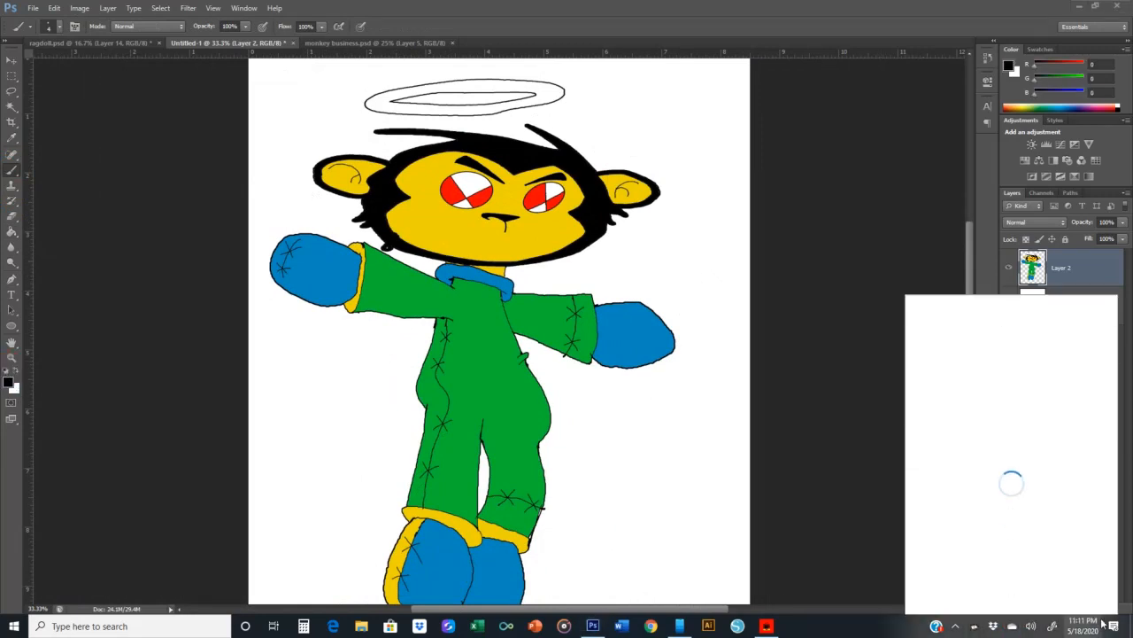
left_click(905, 500)
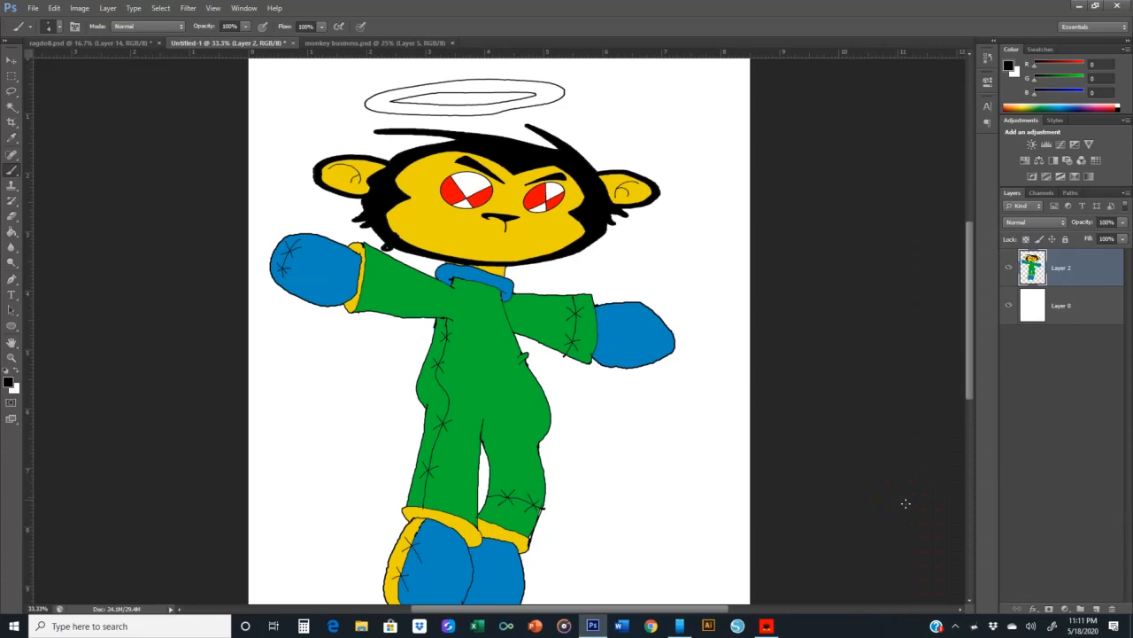
left_click(1095, 609)
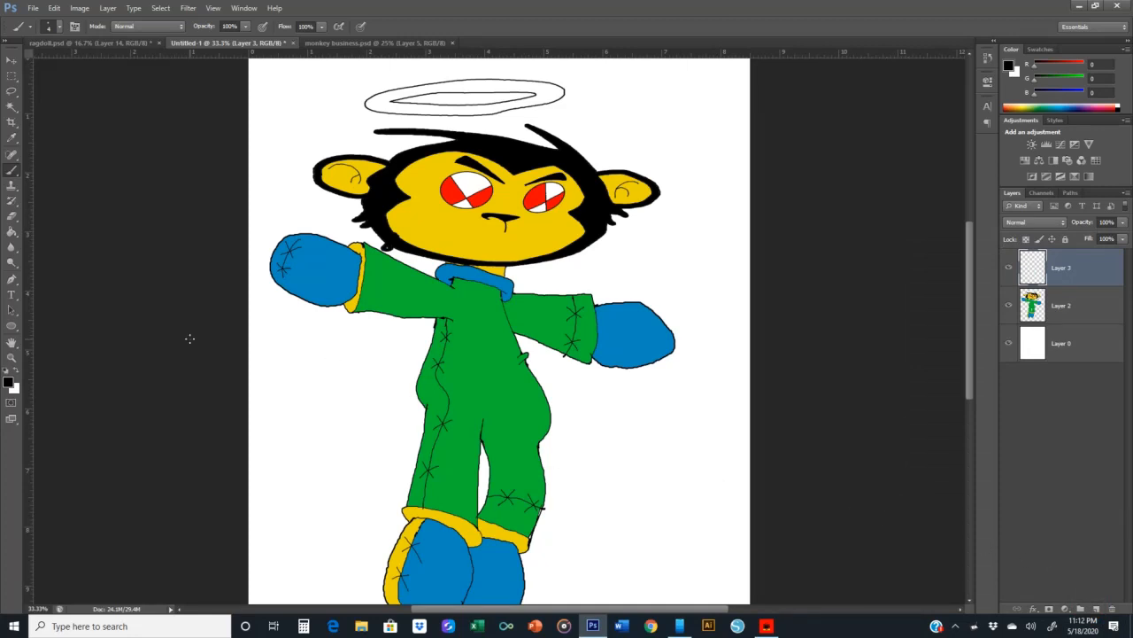
left_click(60, 27)
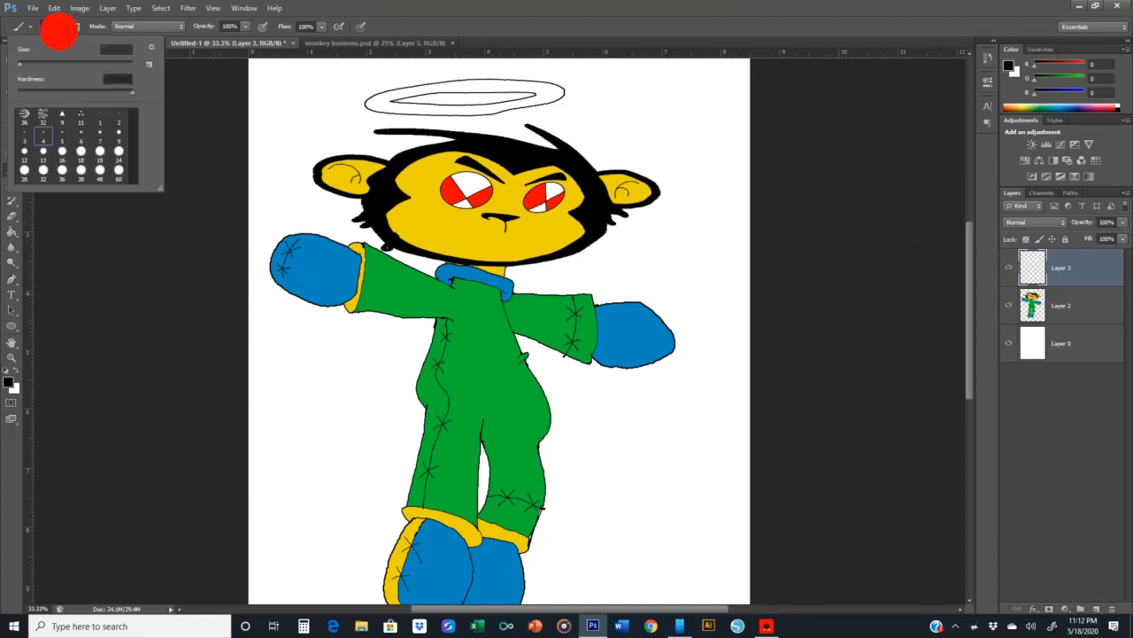
left_click(63, 137)
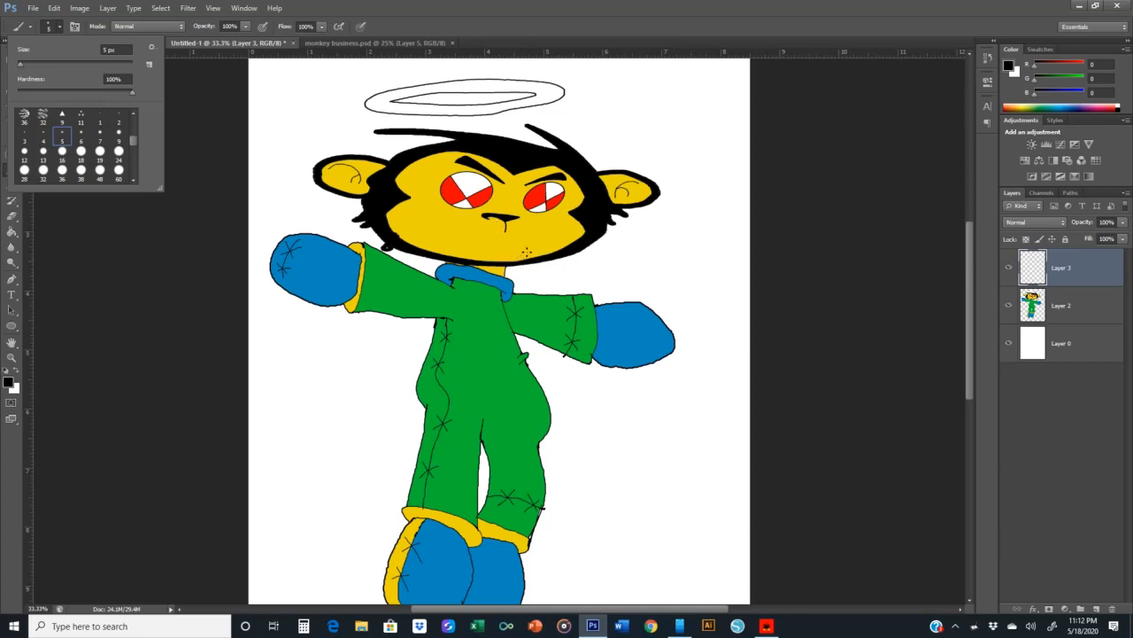
- Draw a curved mouth line across the lower face and cross it with three star-shaped stitch marks
left_click_drag(527, 250, 404, 219)
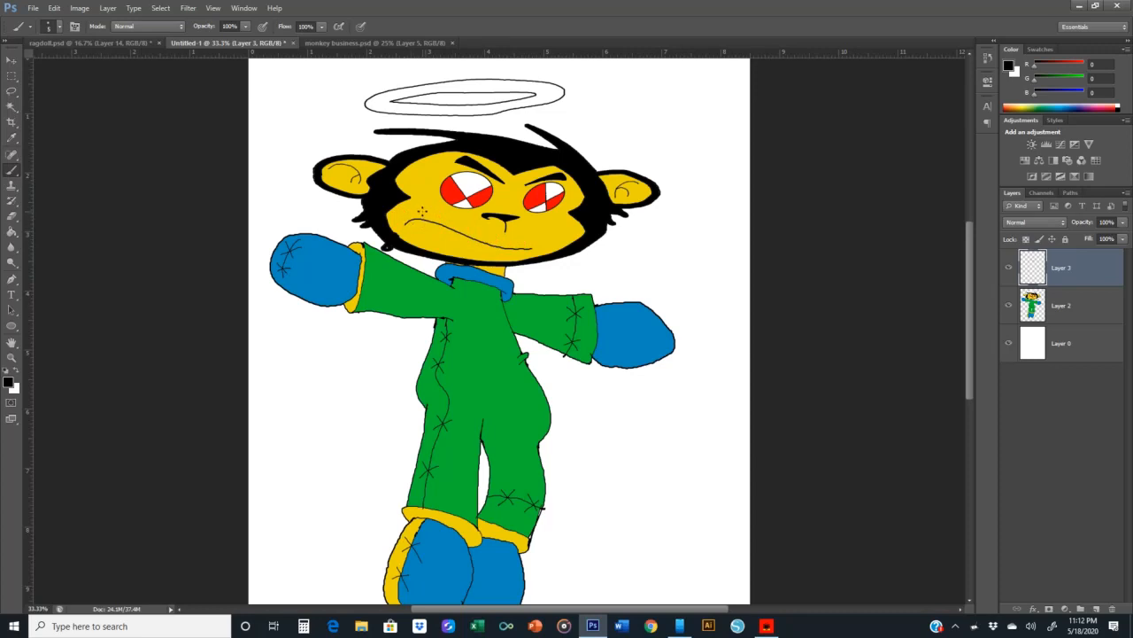
mouse_move(421, 212)
left_mouse_down()
mouse_move(427, 232)
mouse_move(453, 225)
mouse_move(466, 243)
mouse_move(466, 222)
mouse_move(445, 238)
mouse_move(469, 226)
left_mouse_up()
mouse_move(504, 242)
left_mouse_down()
mouse_move(518, 255)
mouse_move(503, 255)
left_mouse_up()
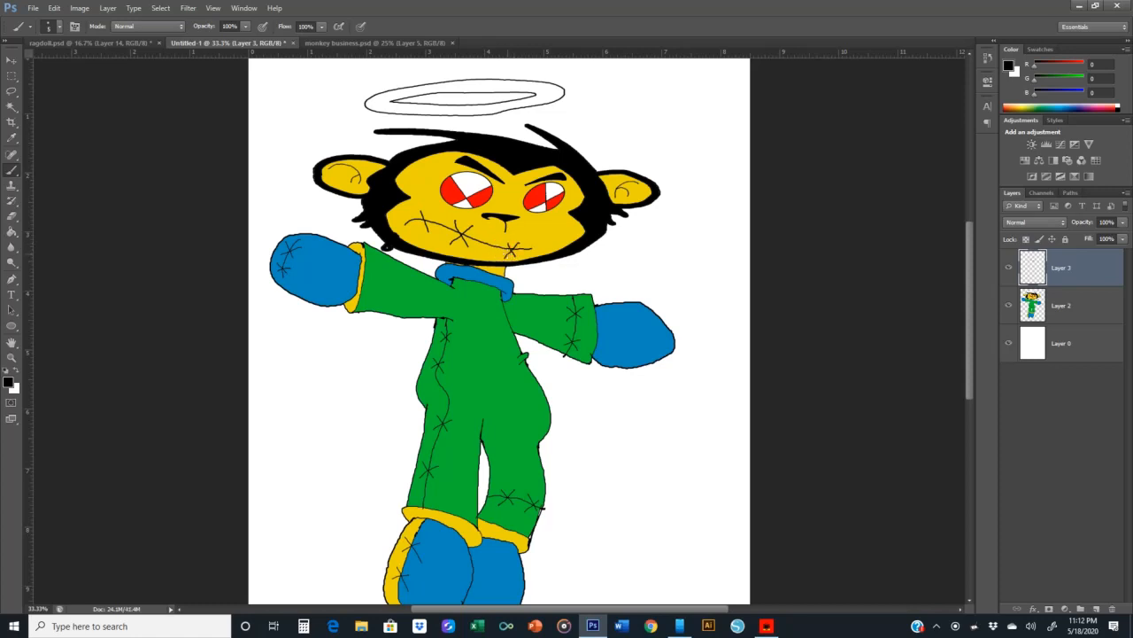
- Undo the last stroke of the mouth stitch below the nose and redraw it as a diagonal crossing the line
key("ctrl+z")
key("ctrl+plus")
key("ctrl+plus")
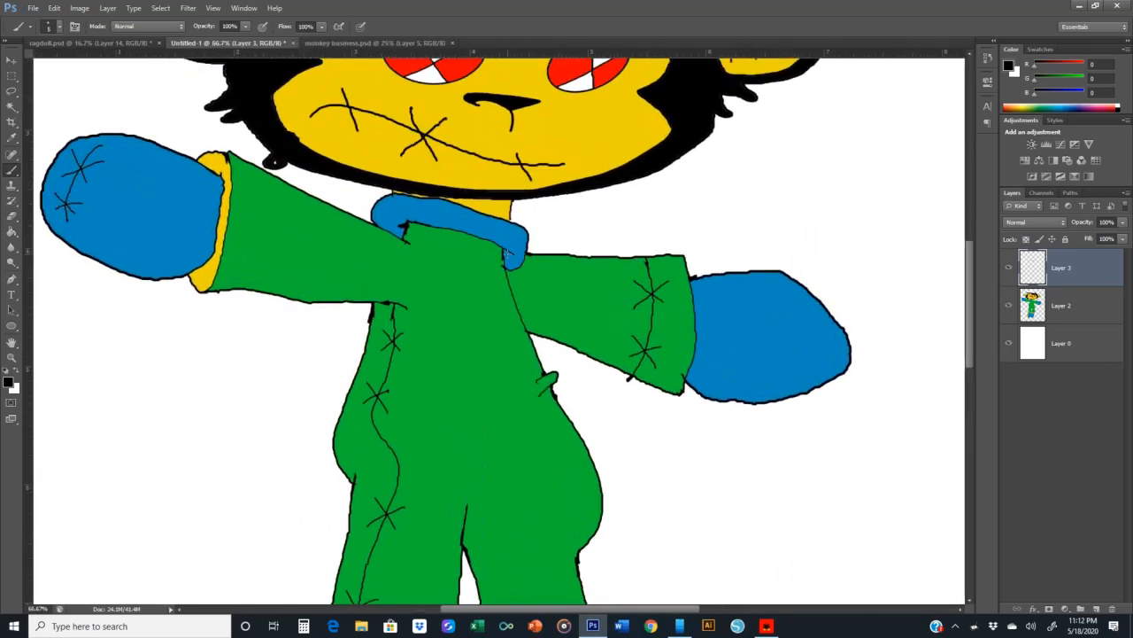
left_click_drag(522, 142, 505, 166)
key("ctrl+z")
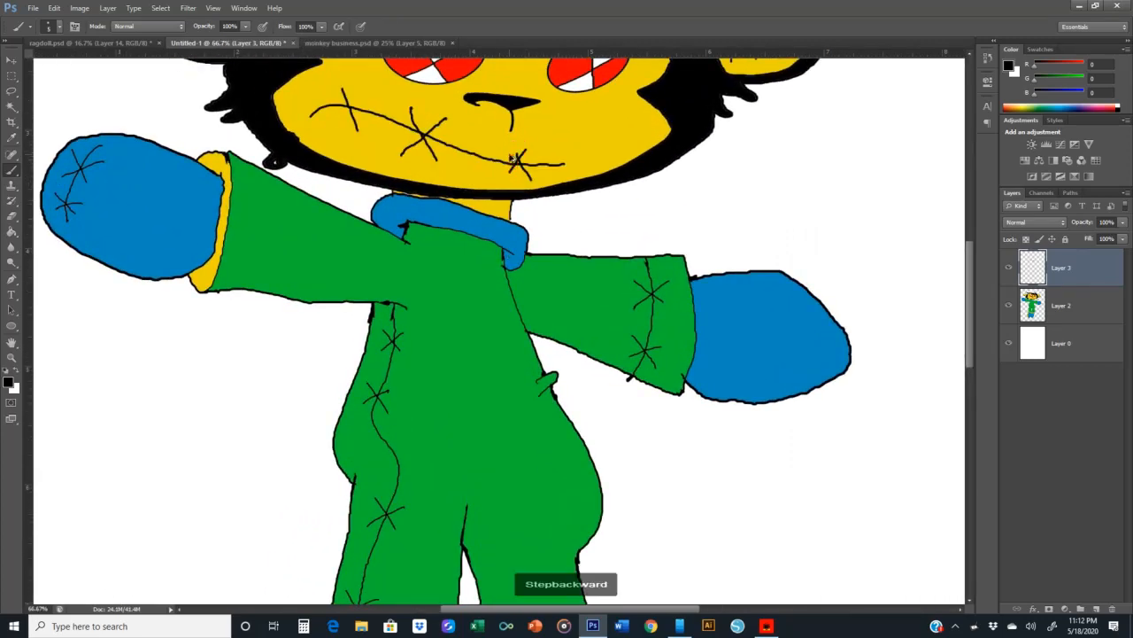
left_click(528, 150)
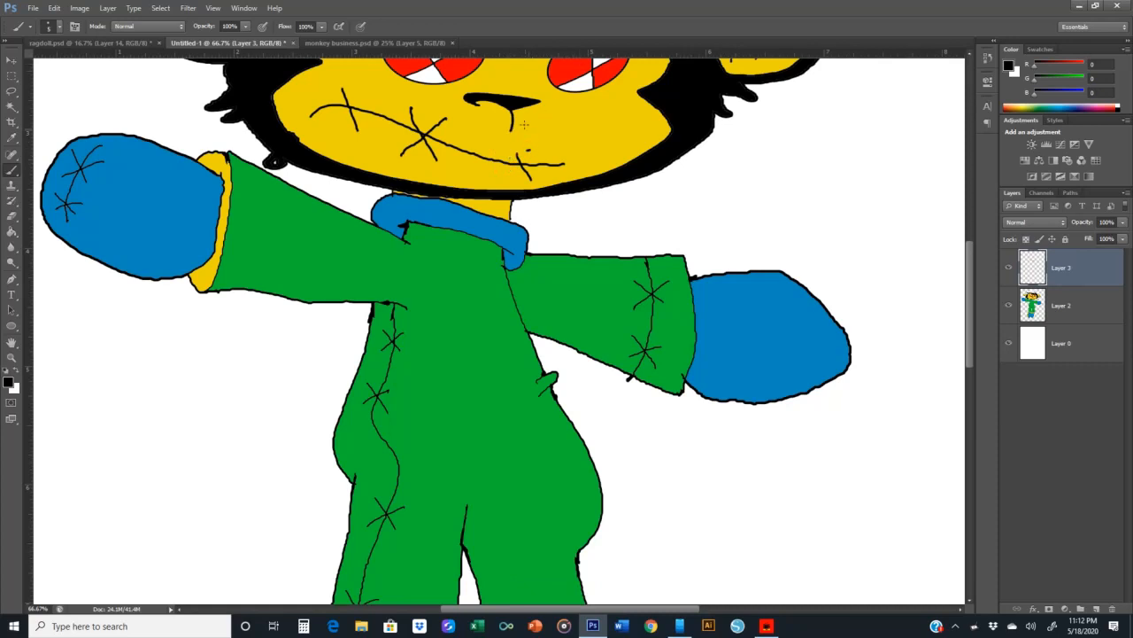
key("ctrl+z")
left_click_drag(512, 178, 533, 149)
- Add a new layer directly above the figure's layer and prepare a 9 px brush in red #ee0d0d
left_click(1059, 309)
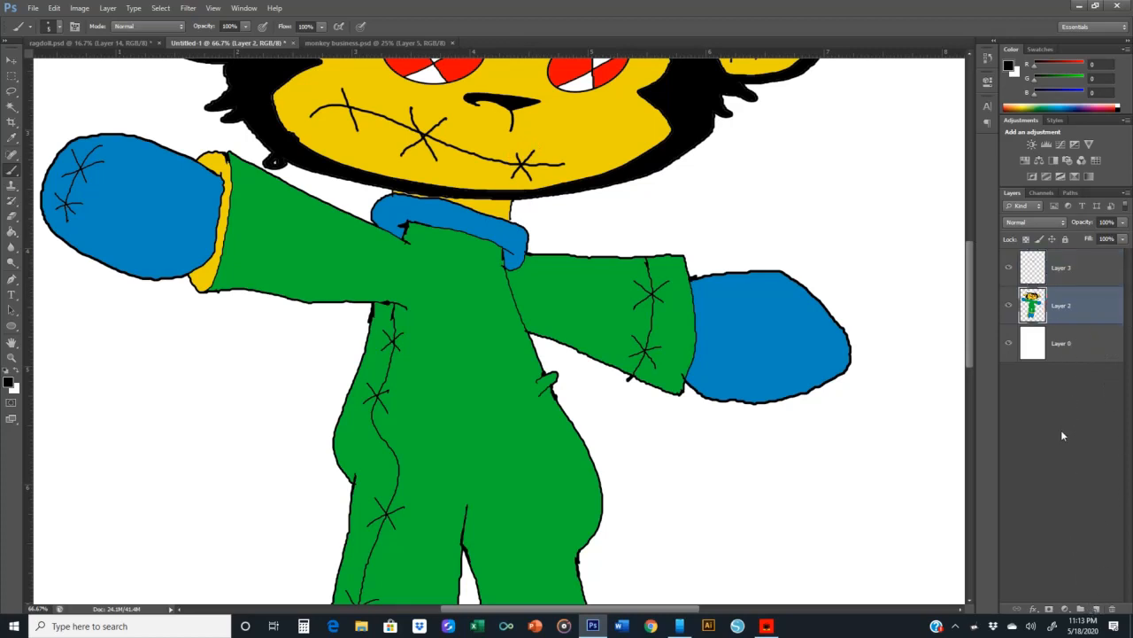
left_click(1097, 608)
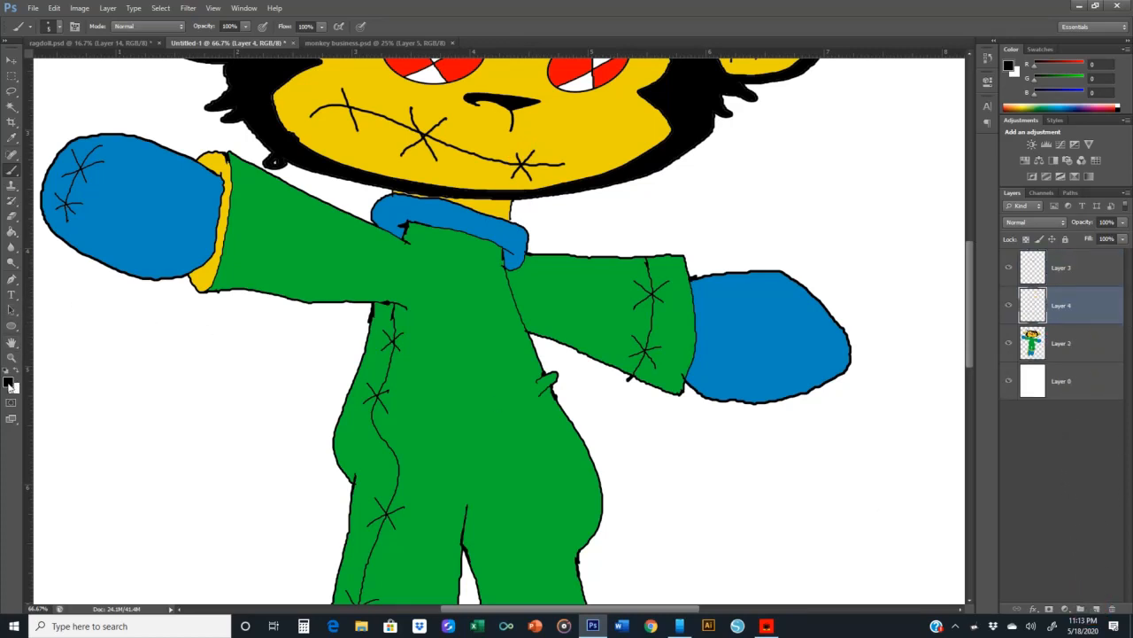
left_click(9, 383)
left_click(897, 124)
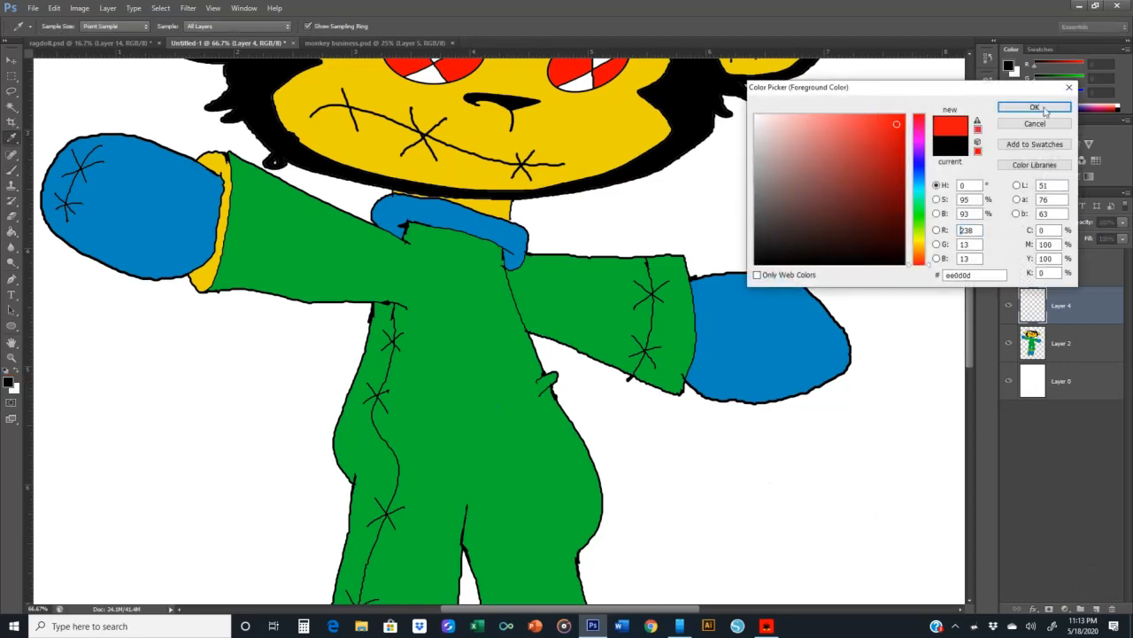
left_click(1034, 107)
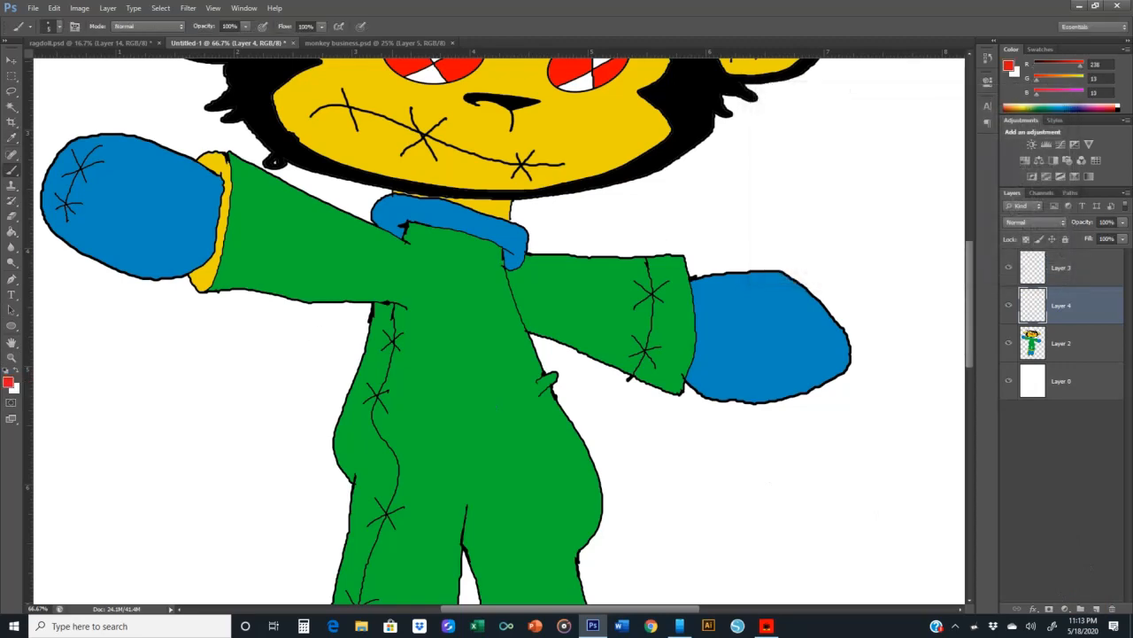
left_click(58, 26)
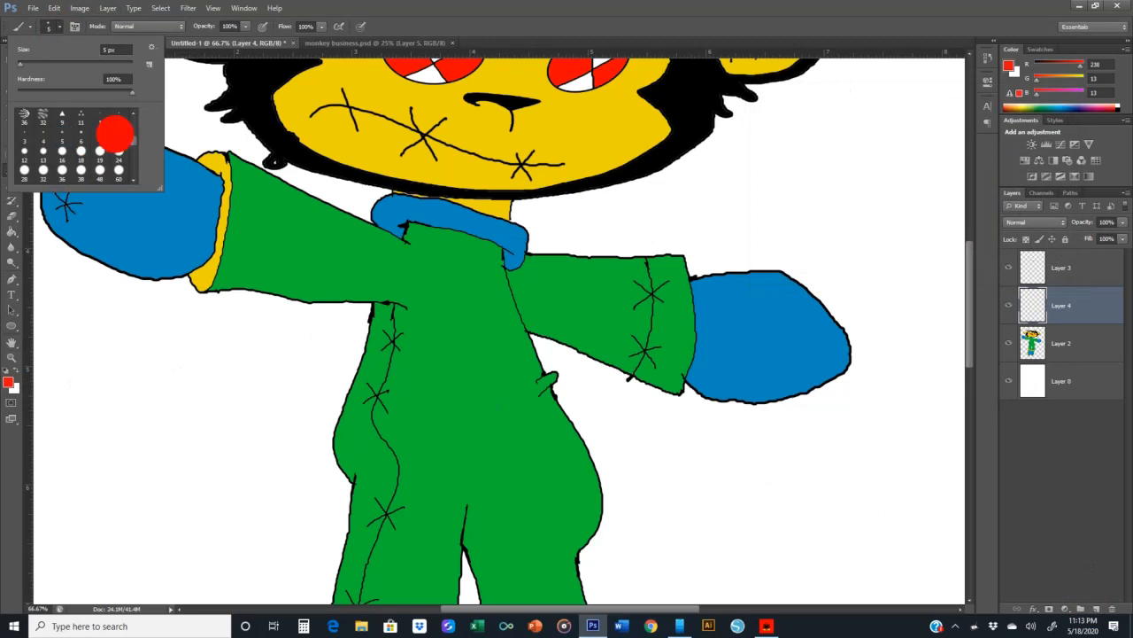
left_click(118, 133)
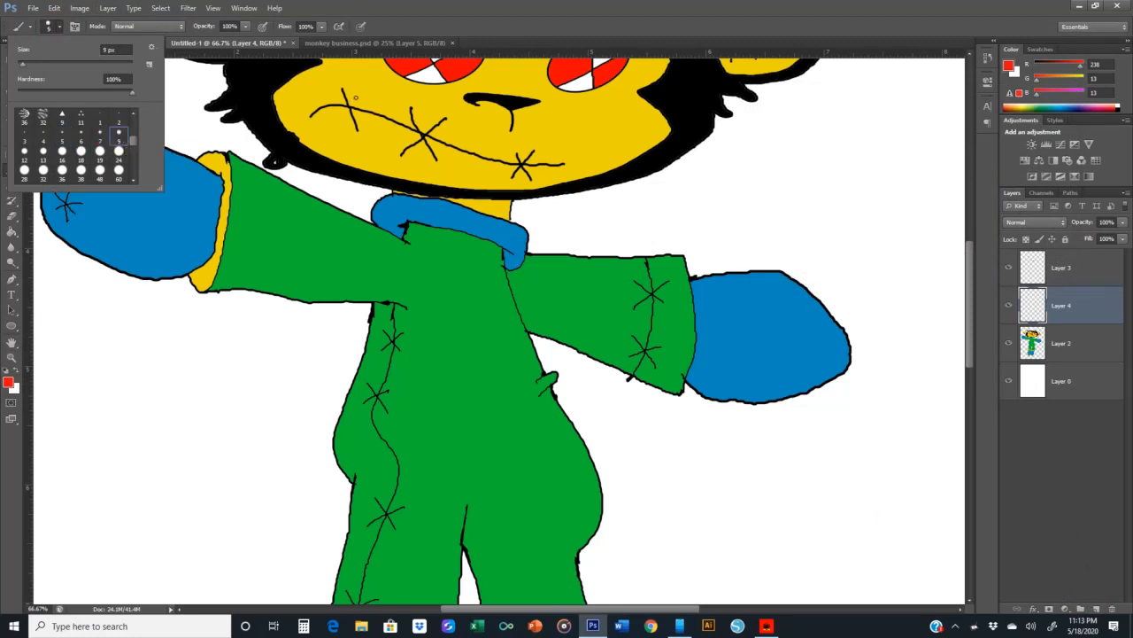
- Paint short red stitch marks across the mouth line beside the black stitches, including one pair in the middle
left_click_drag(360, 92, 338, 124)
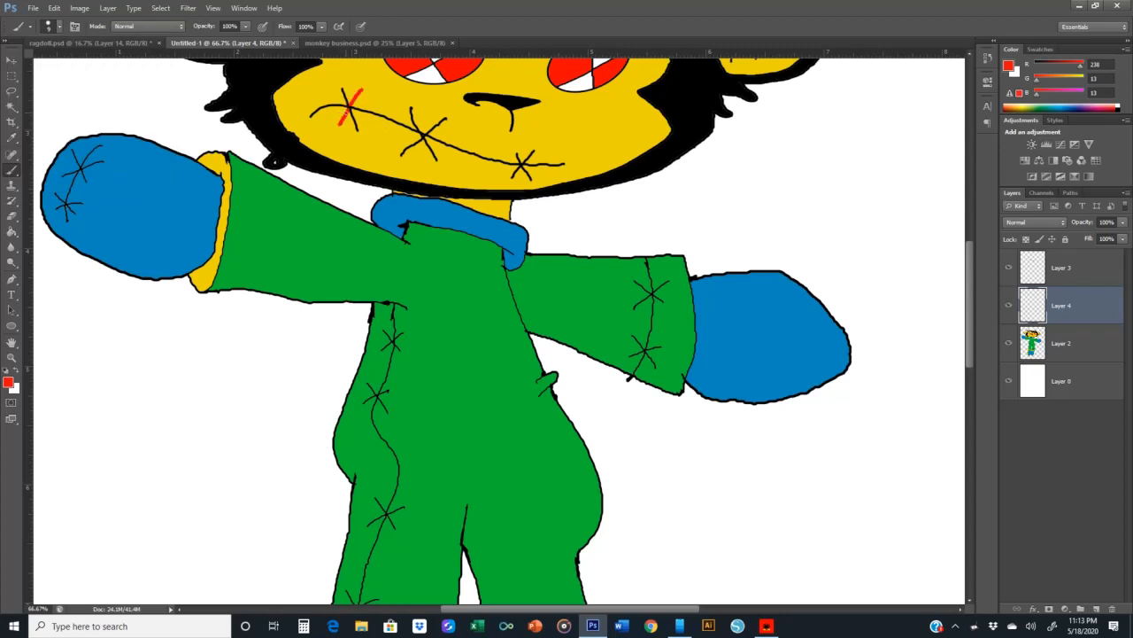
mouse_move(465, 133)
left_mouse_down()
mouse_move(449, 162)
mouse_move(459, 161)
left_mouse_up()
left_click(466, 142)
left_click_drag(549, 155, 547, 172)
- Paint red stitch marks across the seam on the stitched sleeve and along the side seam of the suit's torso
scroll(535, 158, "down", 2)
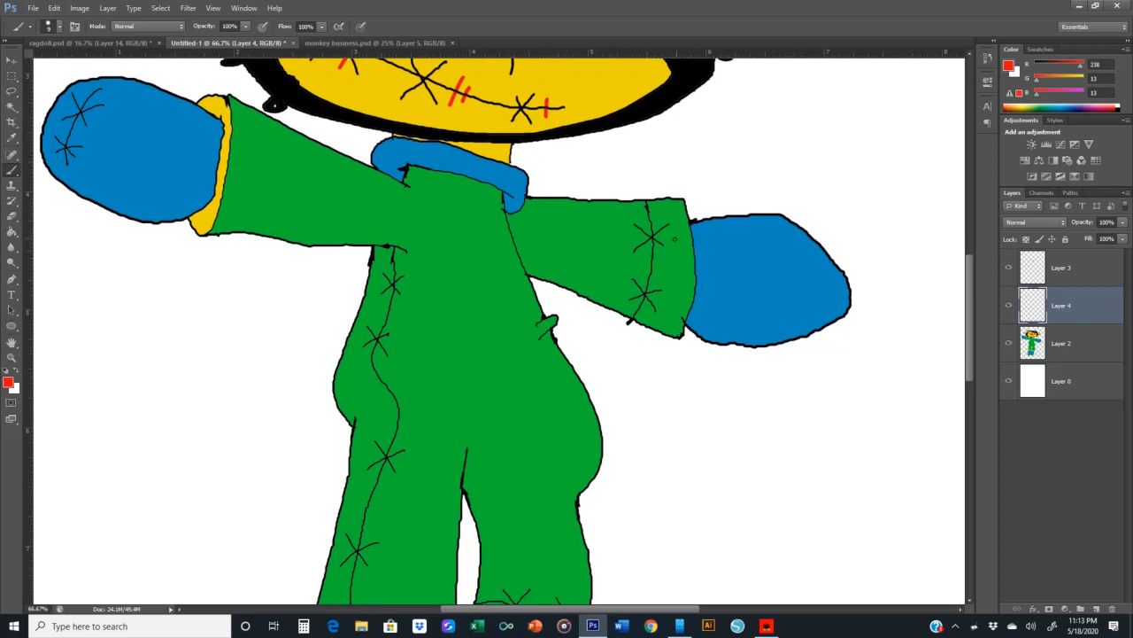
mouse_move(657, 258)
left_mouse_down()
mouse_move(636, 262)
mouse_move(640, 272)
left_mouse_up()
left_click(652, 266)
mouse_move(398, 309)
left_mouse_down()
mouse_move(379, 307)
mouse_move(385, 322)
mouse_move(374, 321)
left_mouse_up()
mouse_move(404, 387)
left_mouse_down()
mouse_move(381, 400)
mouse_move(354, 394)
mouse_move(358, 415)
left_mouse_up()
- Paint red stitch marks across the seam of the stitched trouser leg and along the seam of the larger foot
scroll(390, 399, "down", 3)
scroll(373, 396, "down", 1)
scroll(363, 413, "down", 9)
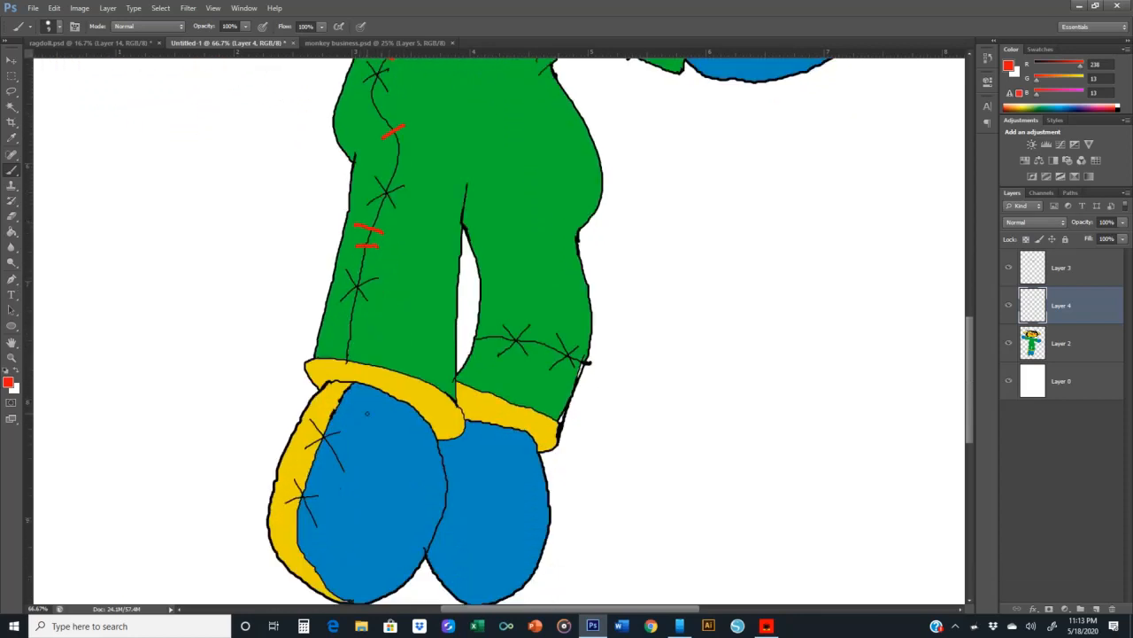
scroll(372, 410, "down", 3)
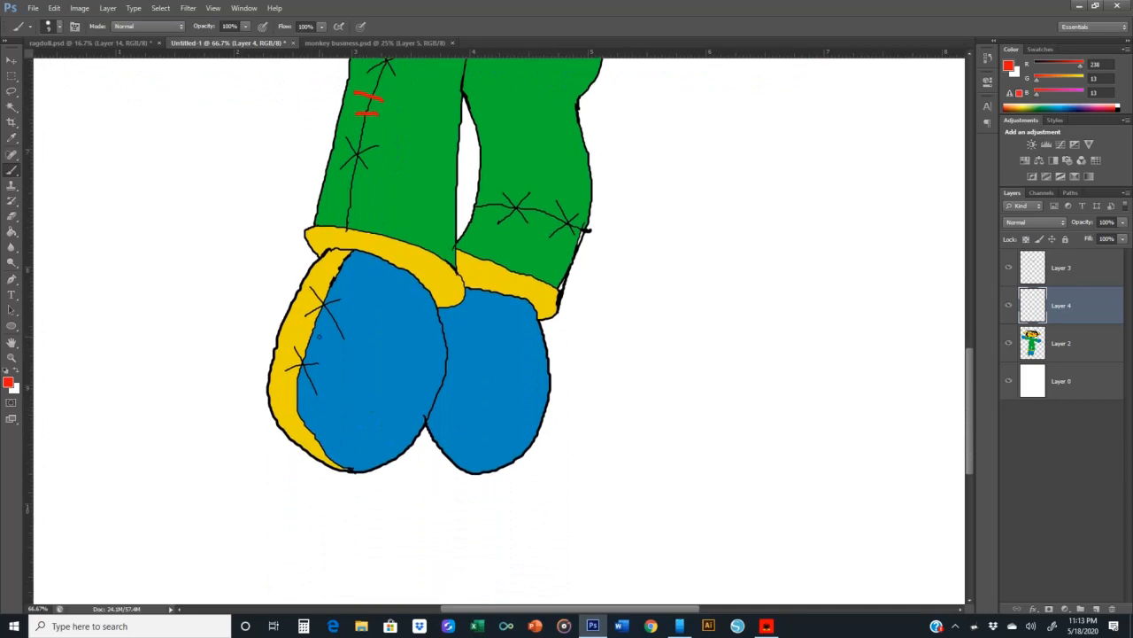
mouse_move(320, 334)
left_mouse_down()
mouse_move(301, 330)
mouse_move(301, 341)
left_mouse_up()
left_click_drag(315, 423, 301, 434)
- Outline the red stitches' layer with a black Stroke layer style, 2 px wide and positioned outside
scroll(340, 370, "up", 5)
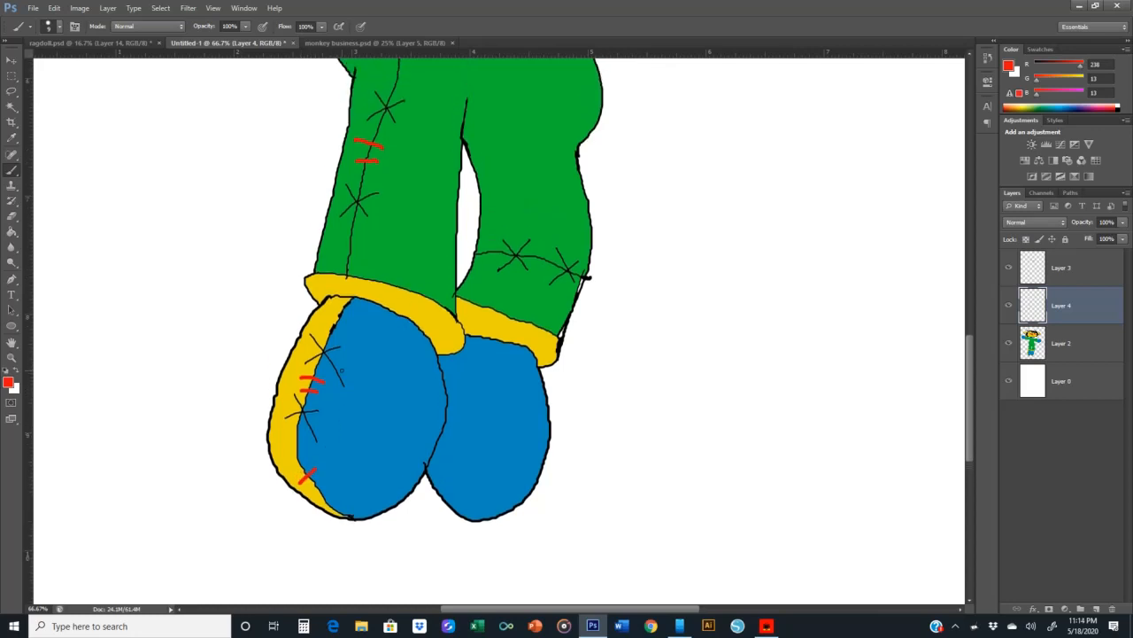
scroll(339, 369, "up", 5)
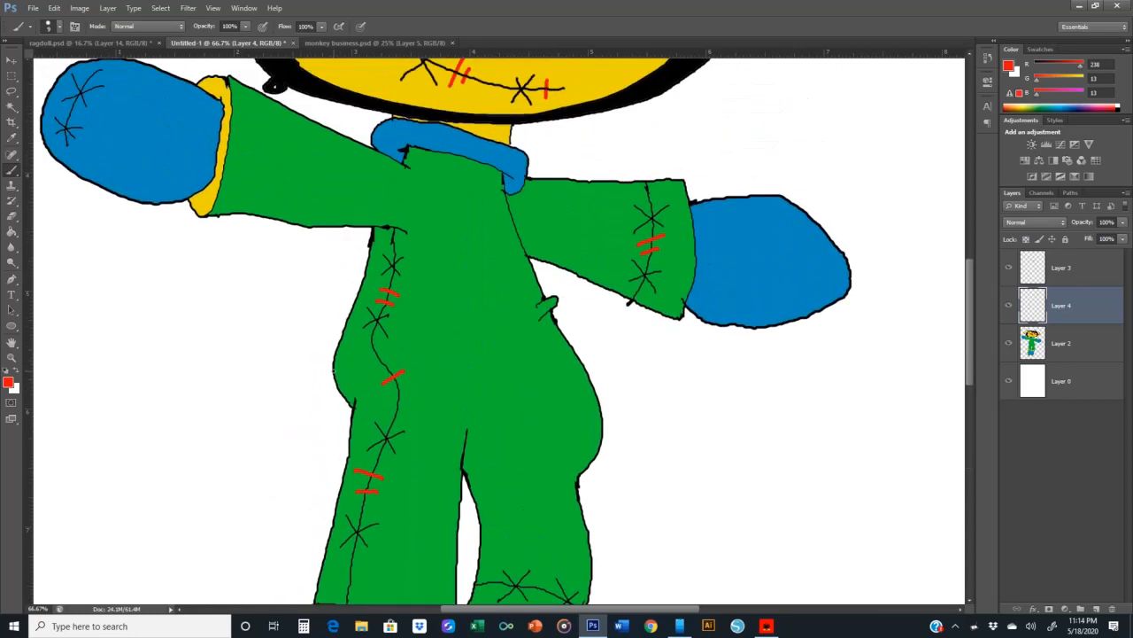
scroll(331, 372, "up", 2)
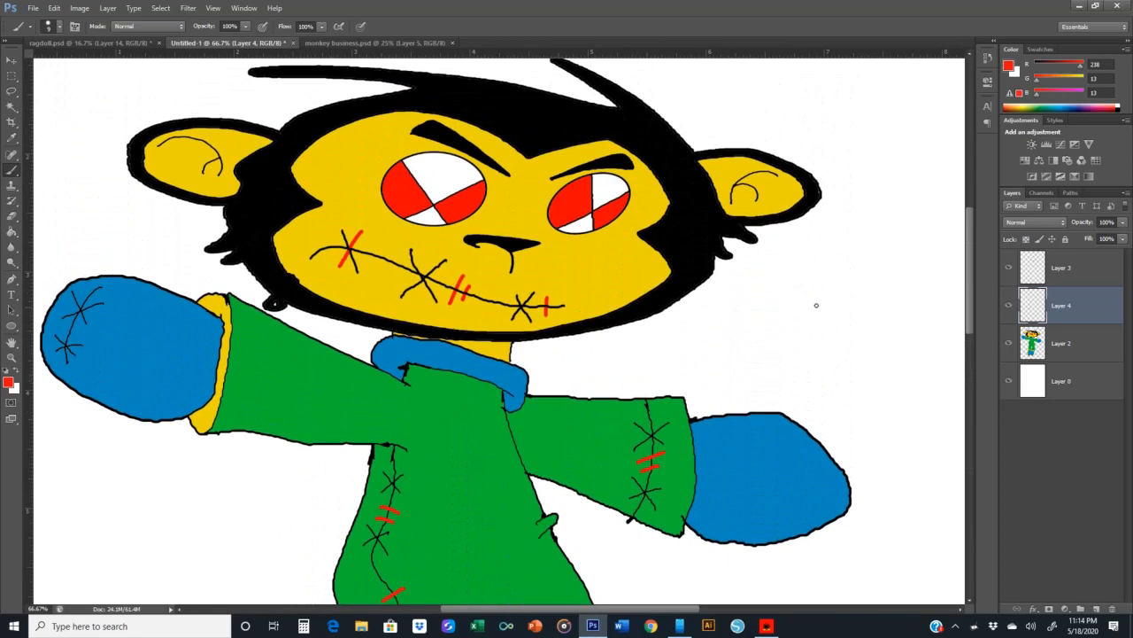
right_click(1060, 314)
left_click(936, 218)
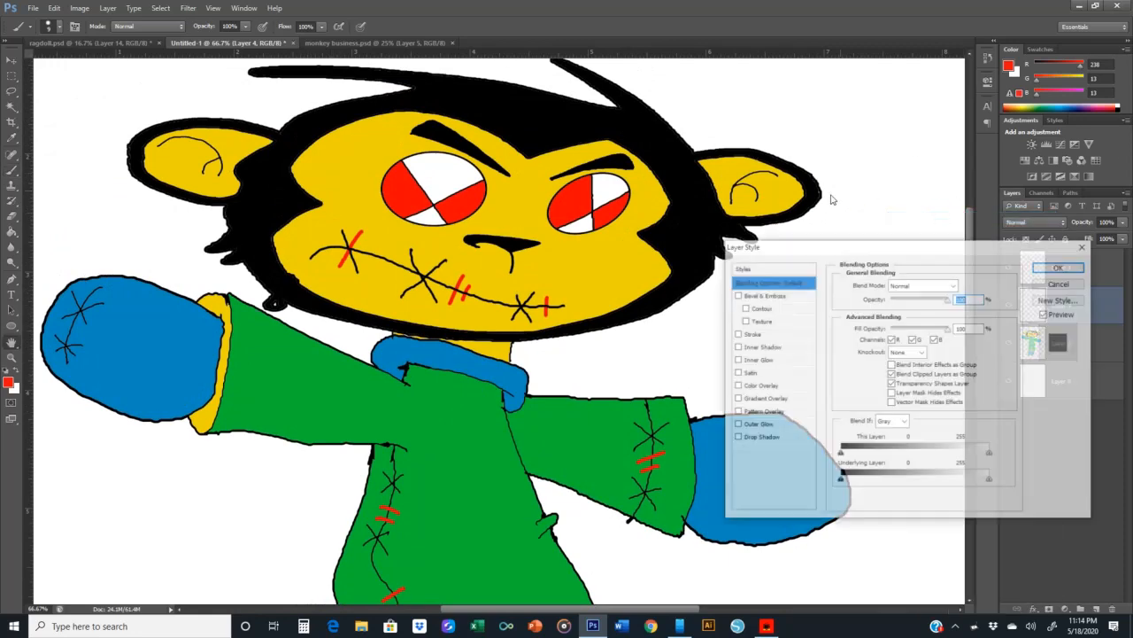
left_click(735, 332)
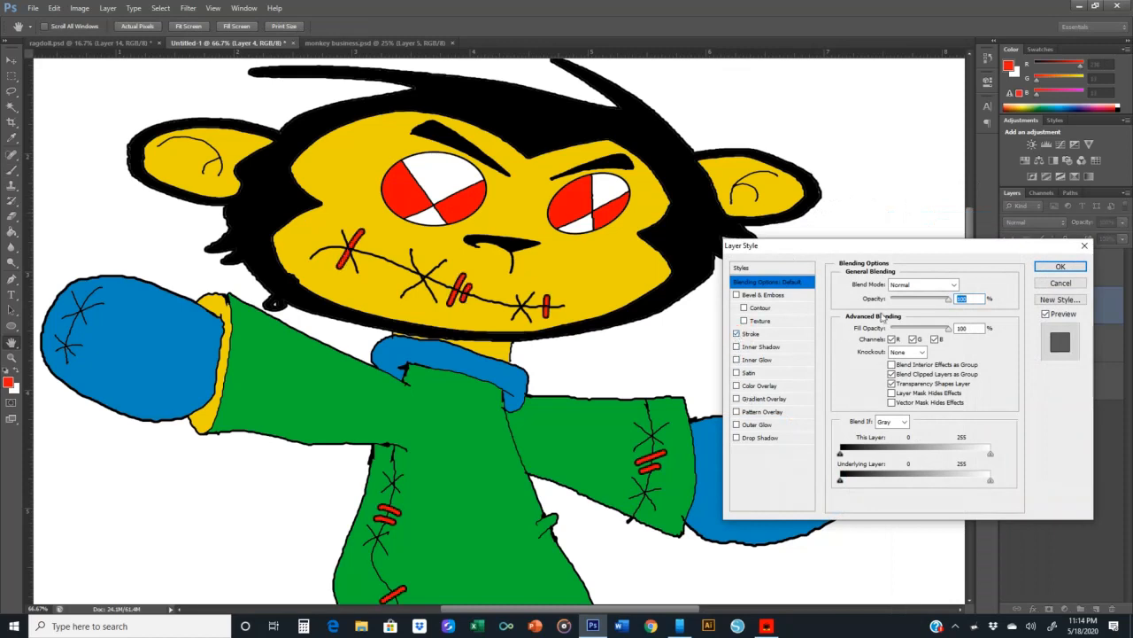
left_click(763, 334)
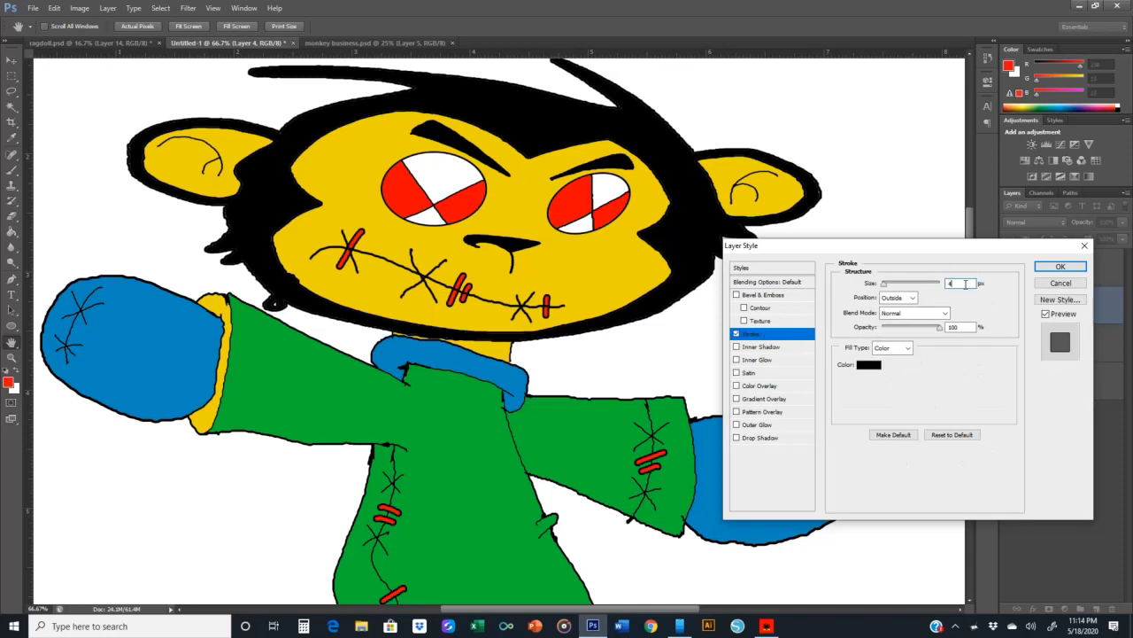
double_click(965, 283)
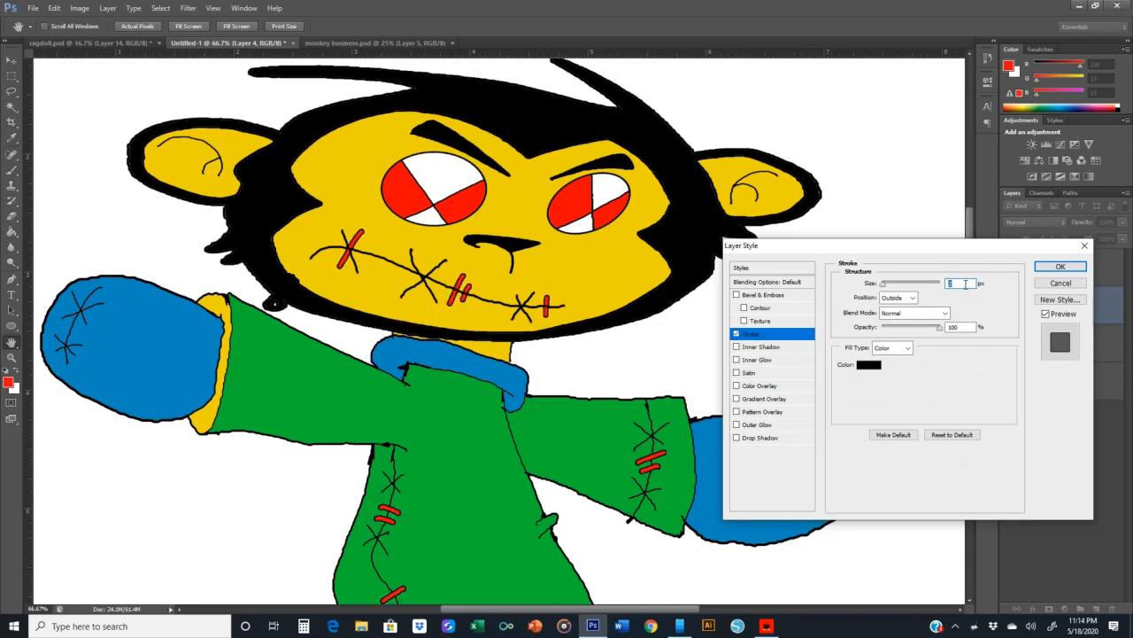
left_click(1047, 266)
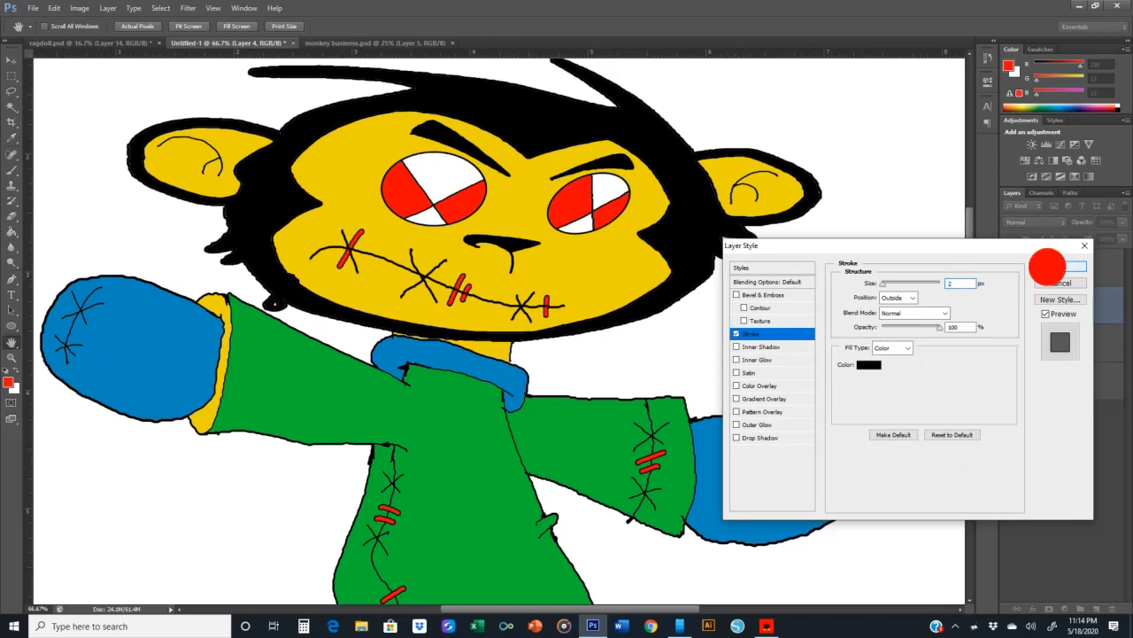
- Toggle the visibility of the mouth's layer, Layer 3, make it active and reset the foreground colour to black
left_click(1008, 268)
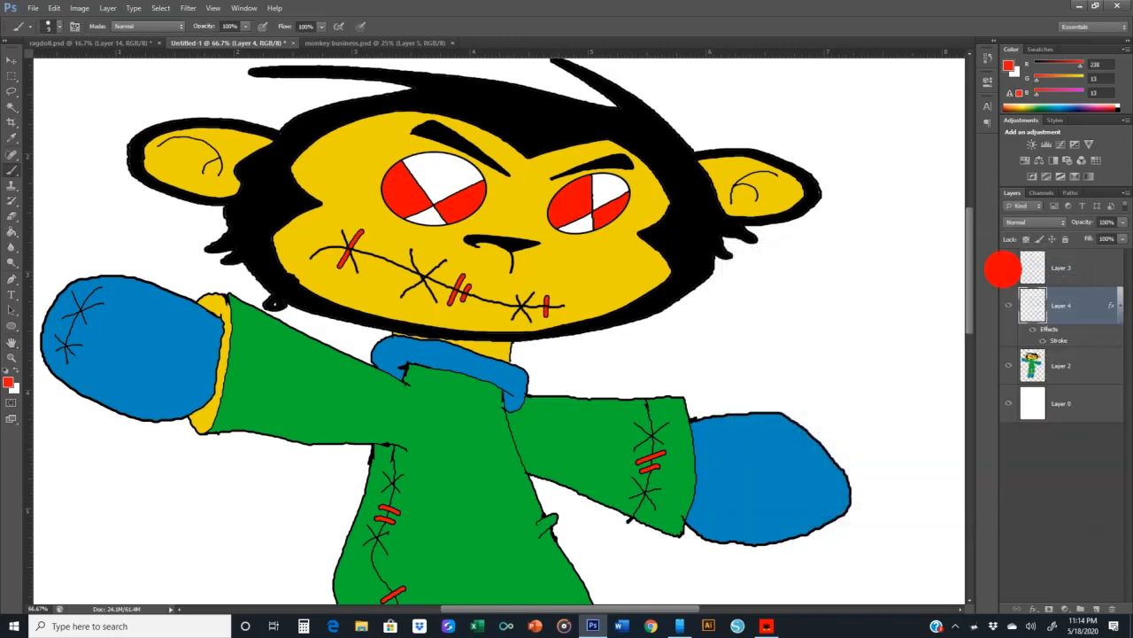
left_click(1008, 270)
left_click(1043, 269)
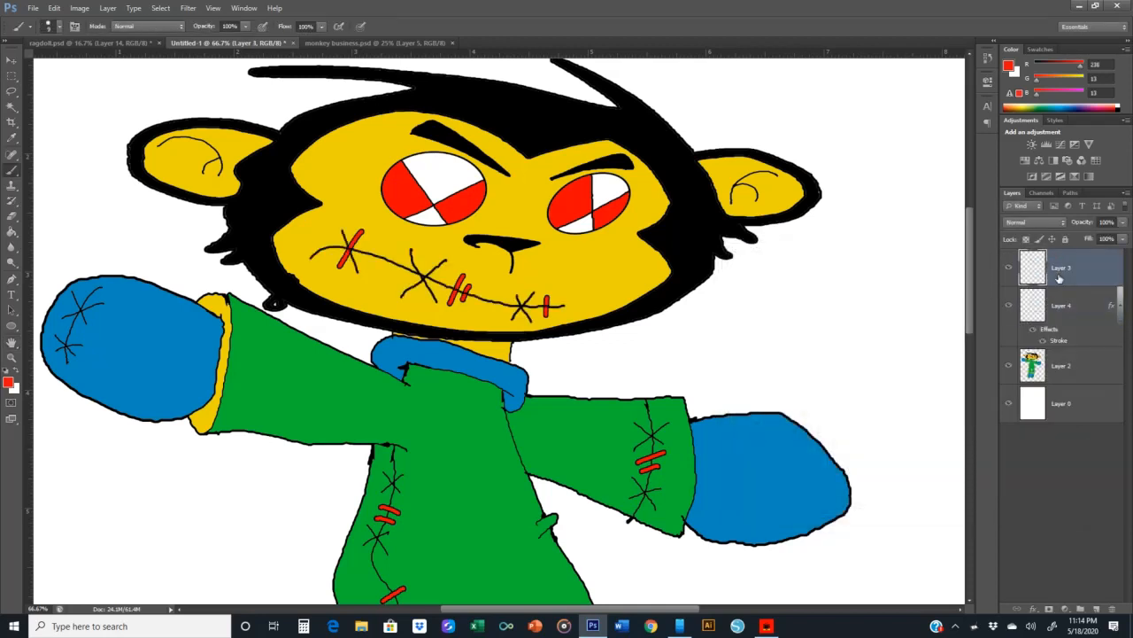
left_click(8, 373)
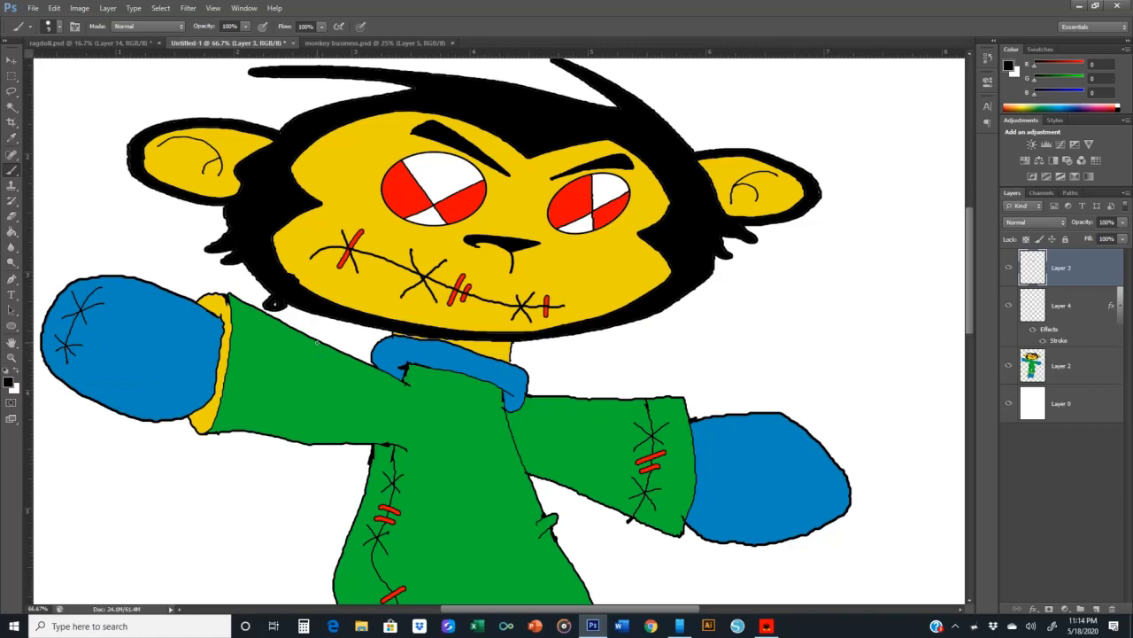
- Try a short black seam line across the upper edge of the yellow-cuffed sleeve
left_click_drag(316, 342, 310, 377)
key("ctrl+plus")
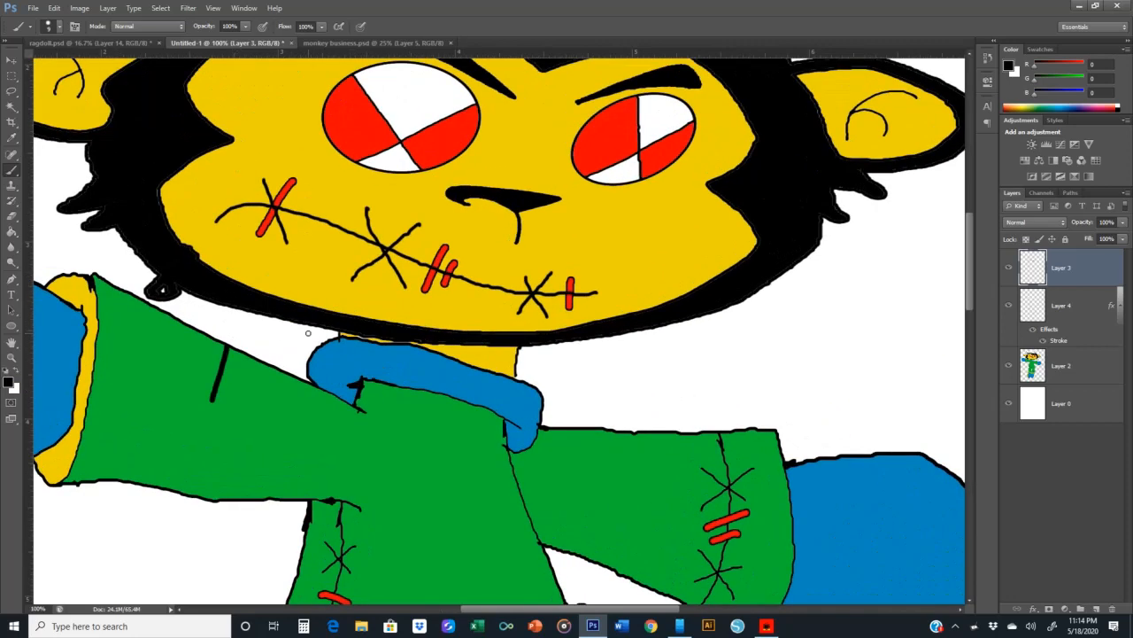
key("e")
key("alt+bracketleft")
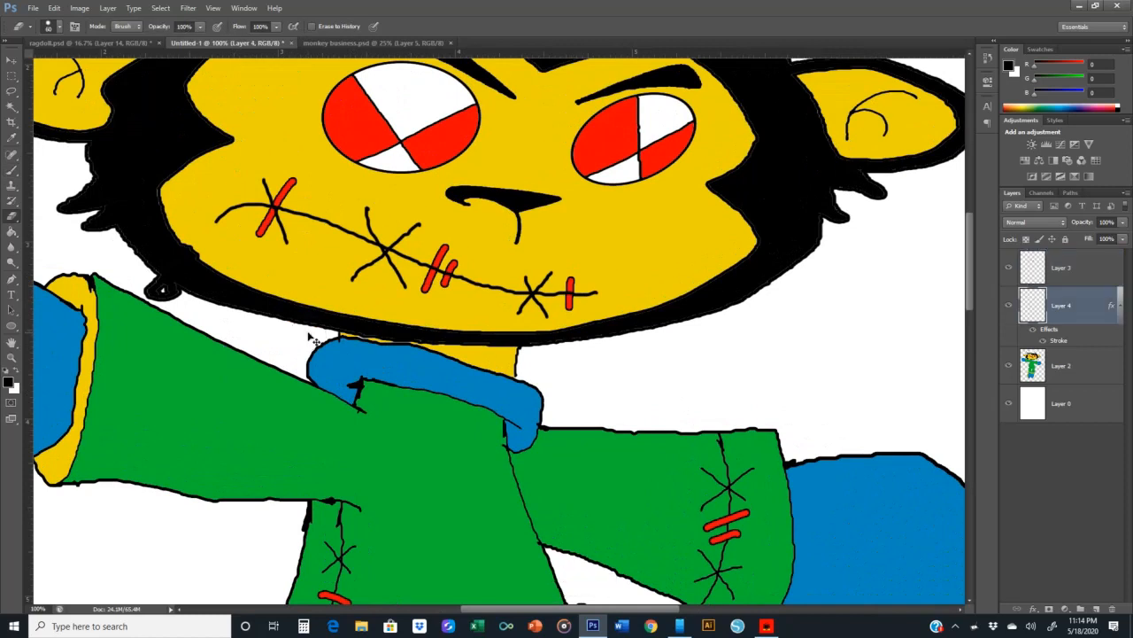
- Try a short black line with the 4 px brush across the yellow-cuffed sleeve and erase it
left_click(12, 169)
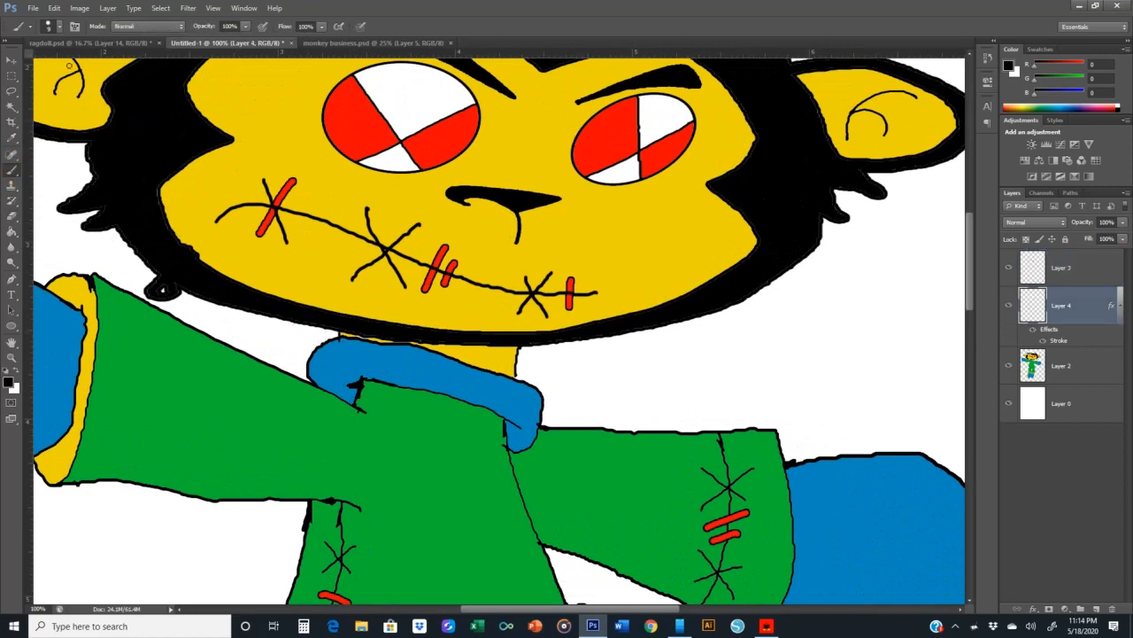
left_click(57, 26)
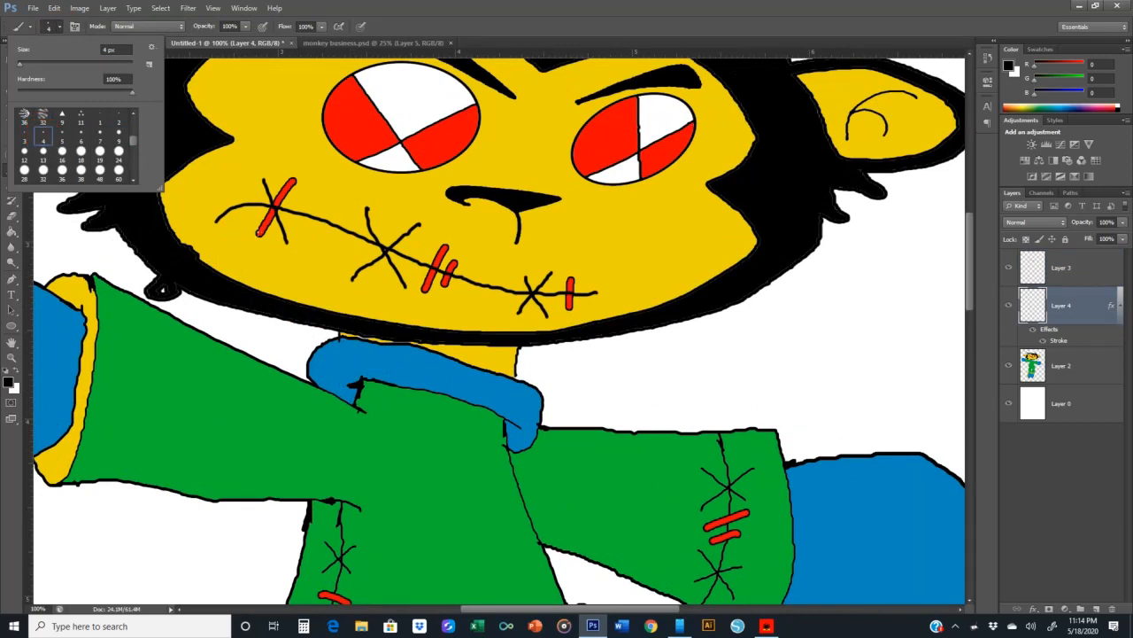
left_click(221, 343)
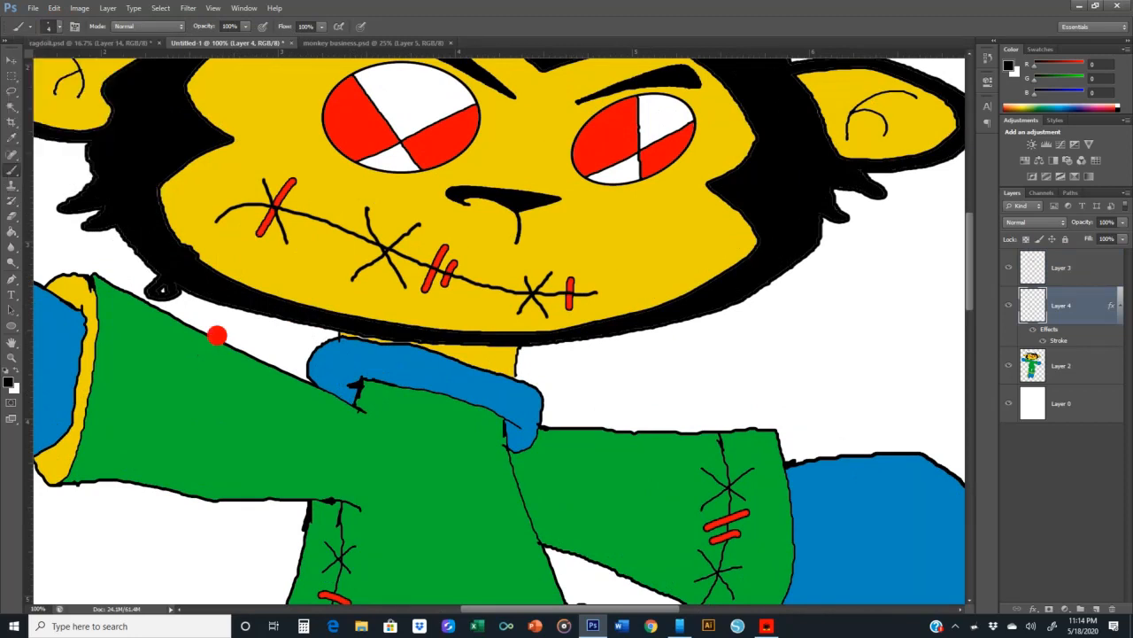
left_click_drag(221, 340, 206, 393)
key("e")
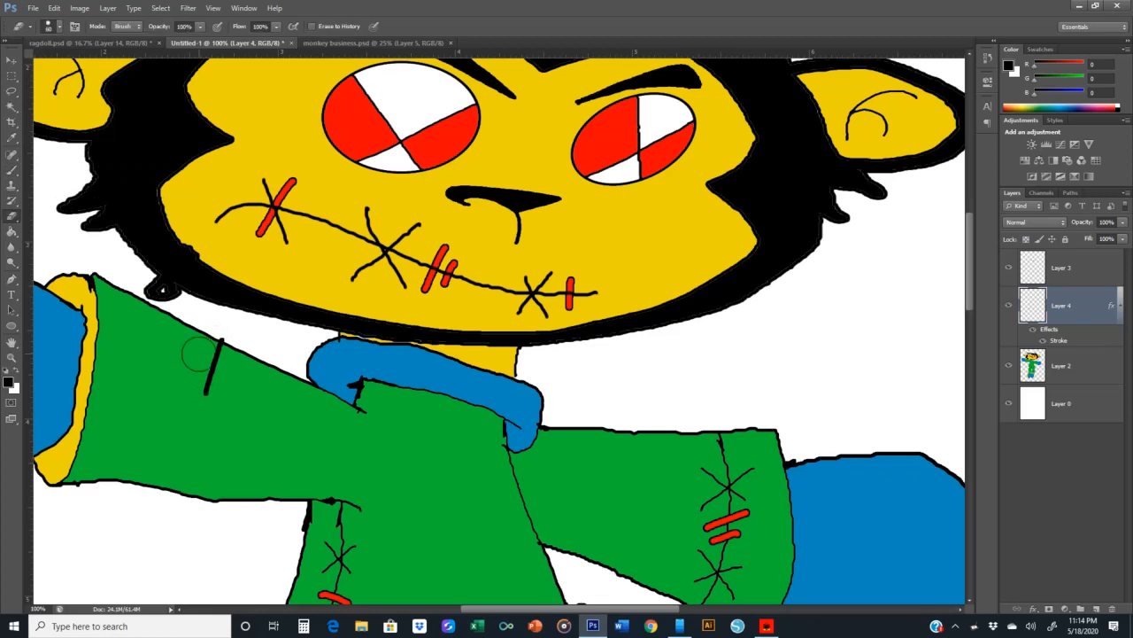
left_click_drag(212, 346, 190, 347)
- On Layer 3, draw a patch outline of three crossing black lines at the yellow-cuffed sleeve's upper edge with a 3 px brush
left_click(15, 165)
left_click(56, 26)
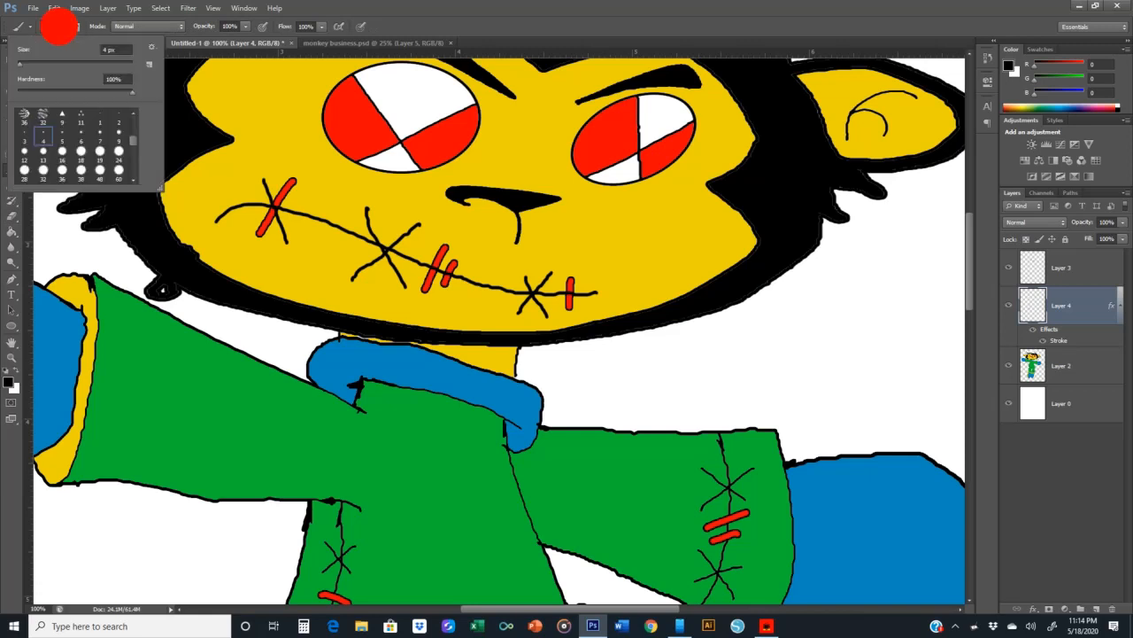
left_click(24, 135)
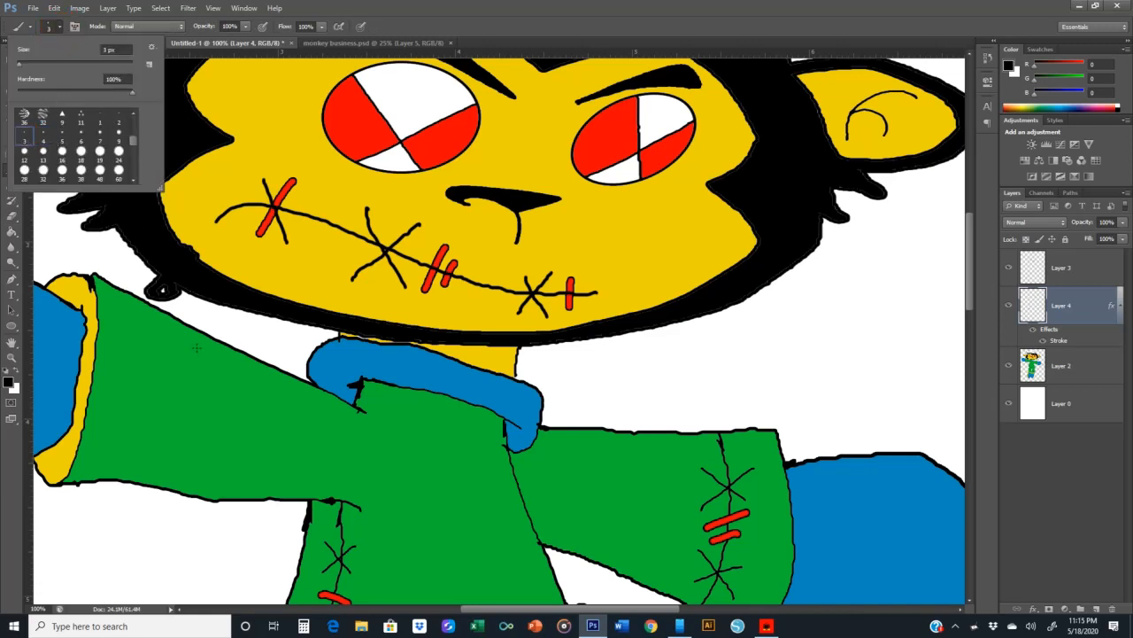
left_click(1046, 274)
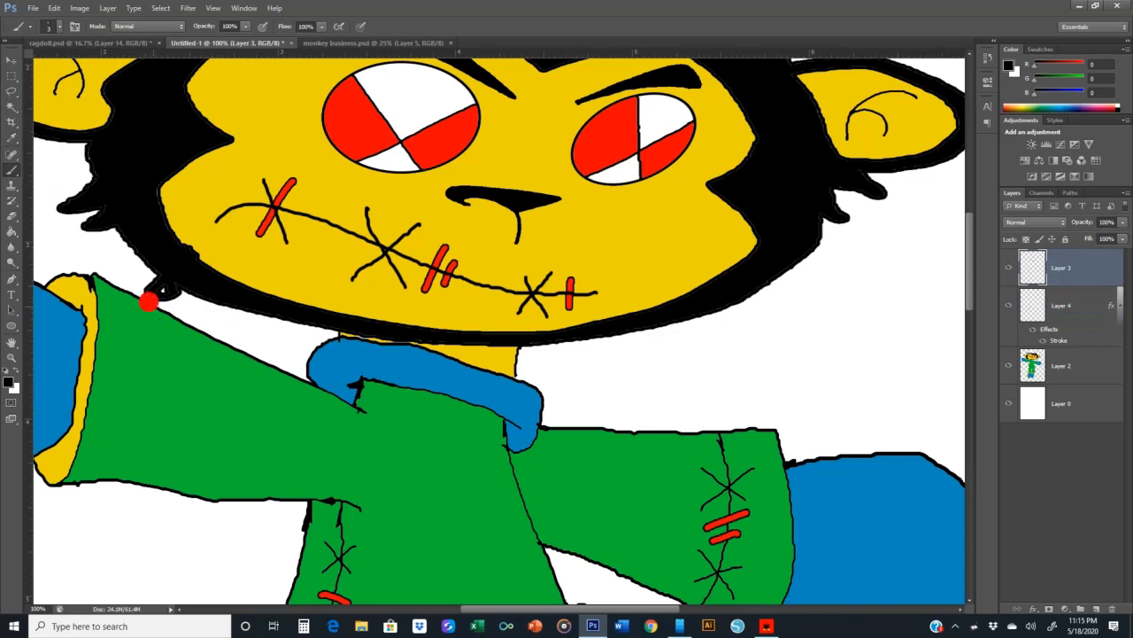
left_click_drag(152, 308, 140, 359)
left_click_drag(232, 343, 219, 390)
left_click_drag(128, 340, 244, 397)
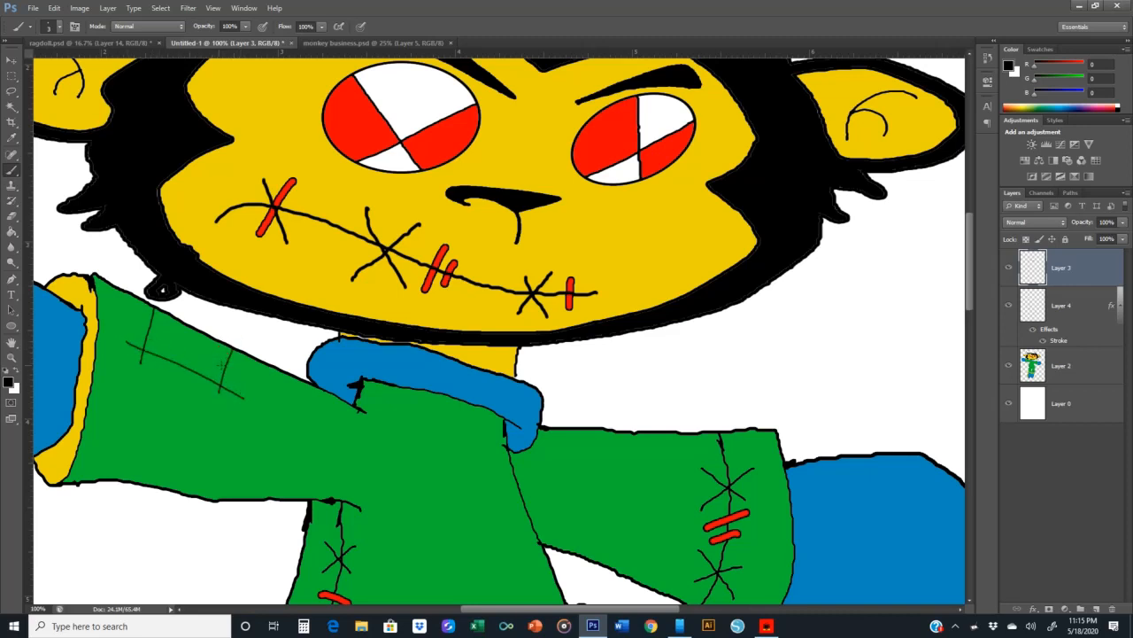
- Draw a square patch outline from four crossing black lines on the hip of the unseamed trouser side
scroll(229, 365, "down", 5)
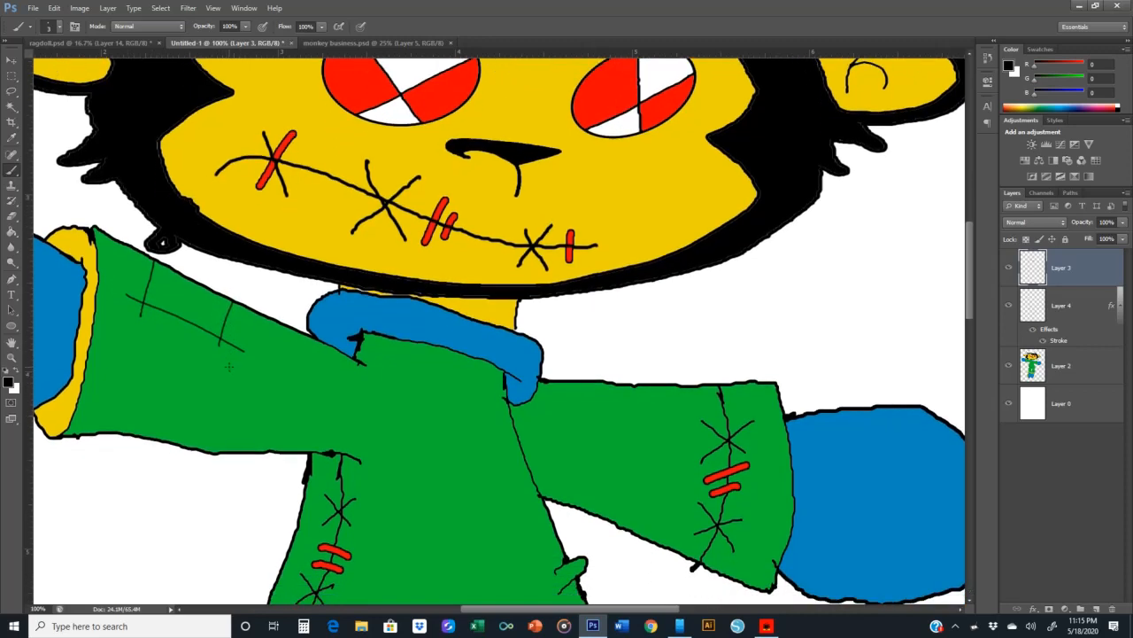
scroll(223, 366, "down", 7)
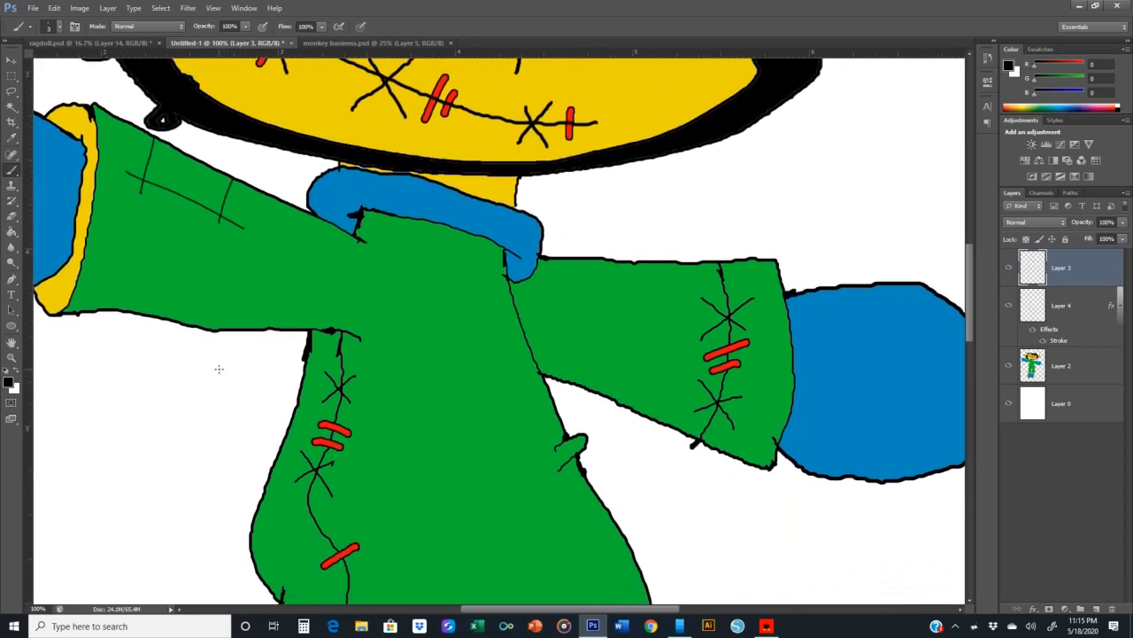
scroll(489, 321, "down", 2)
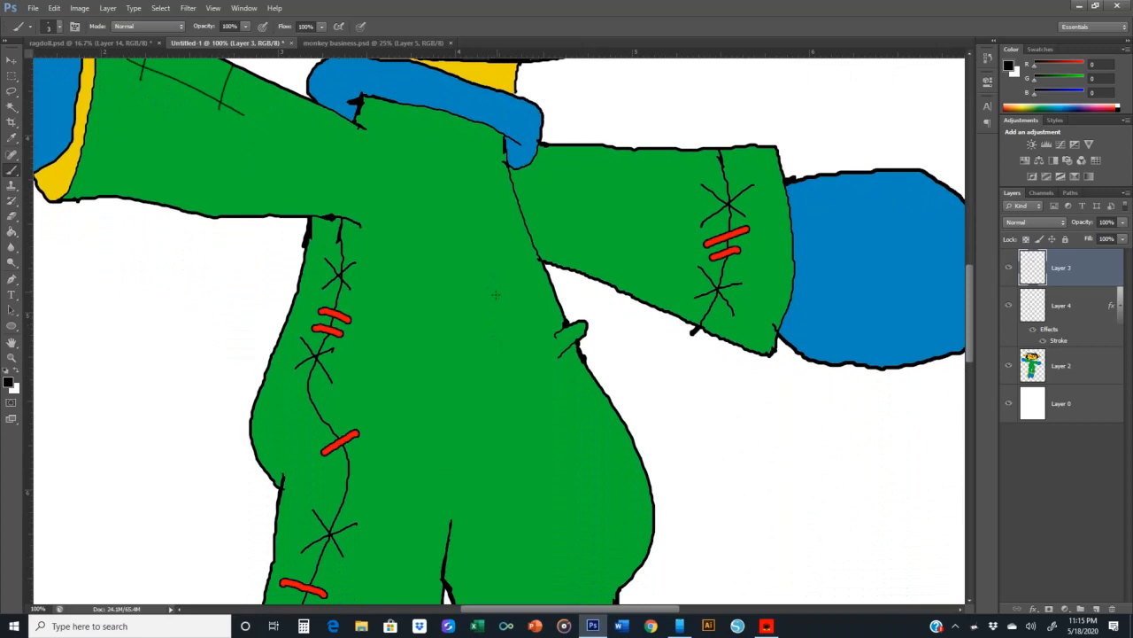
scroll(495, 295, "down", 2)
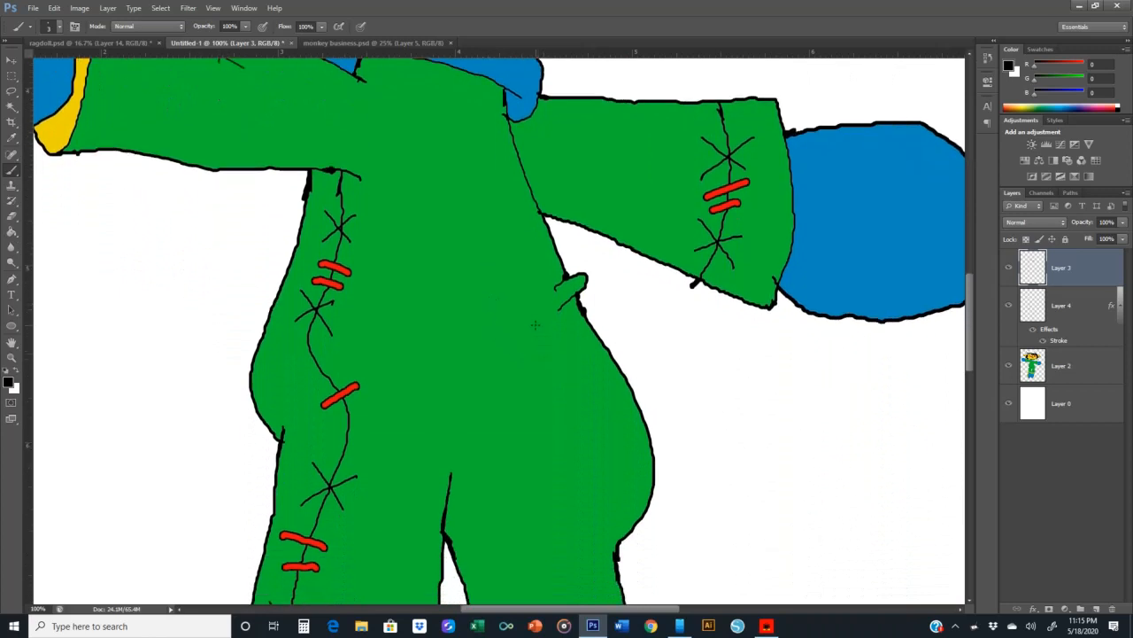
left_click_drag(534, 330, 569, 432)
left_click_drag(496, 341, 508, 440)
left_click_drag(553, 341, 448, 370)
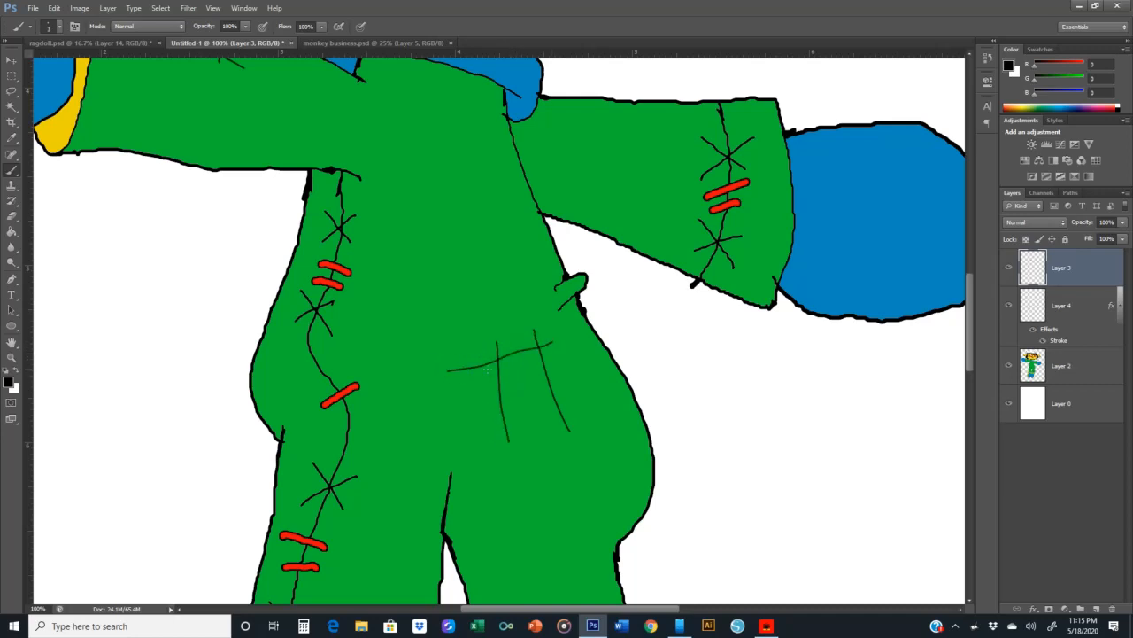
left_click_drag(569, 384, 456, 428)
- Draw a small patch outline from four crossing black lines on the smaller blue foot
scroll(456, 416, "down", 8)
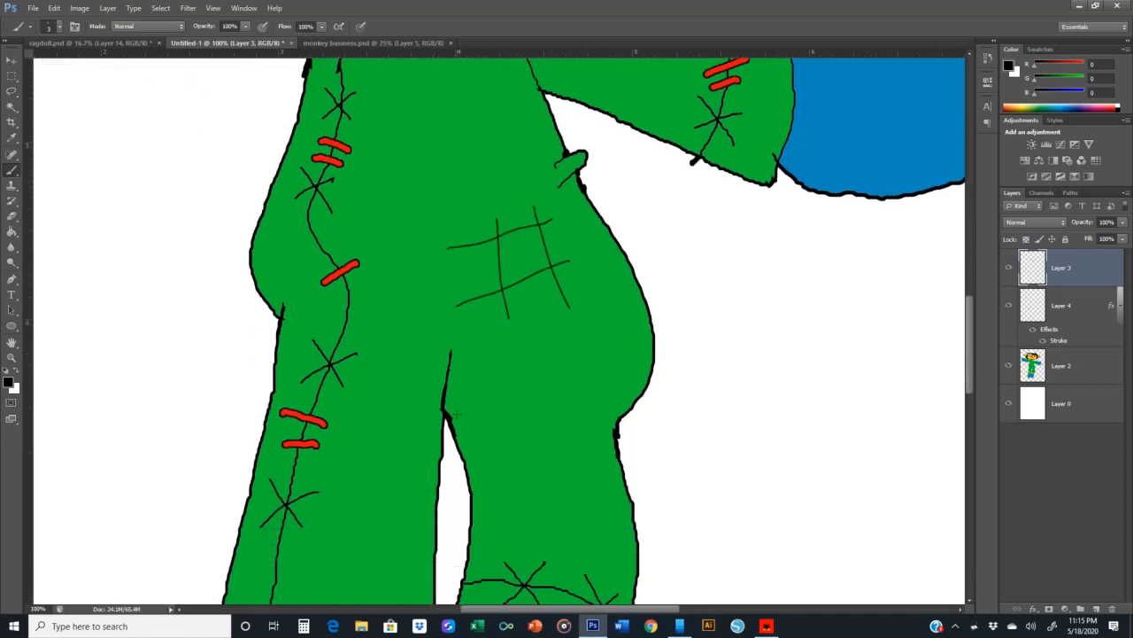
scroll(456, 407, "down", 3)
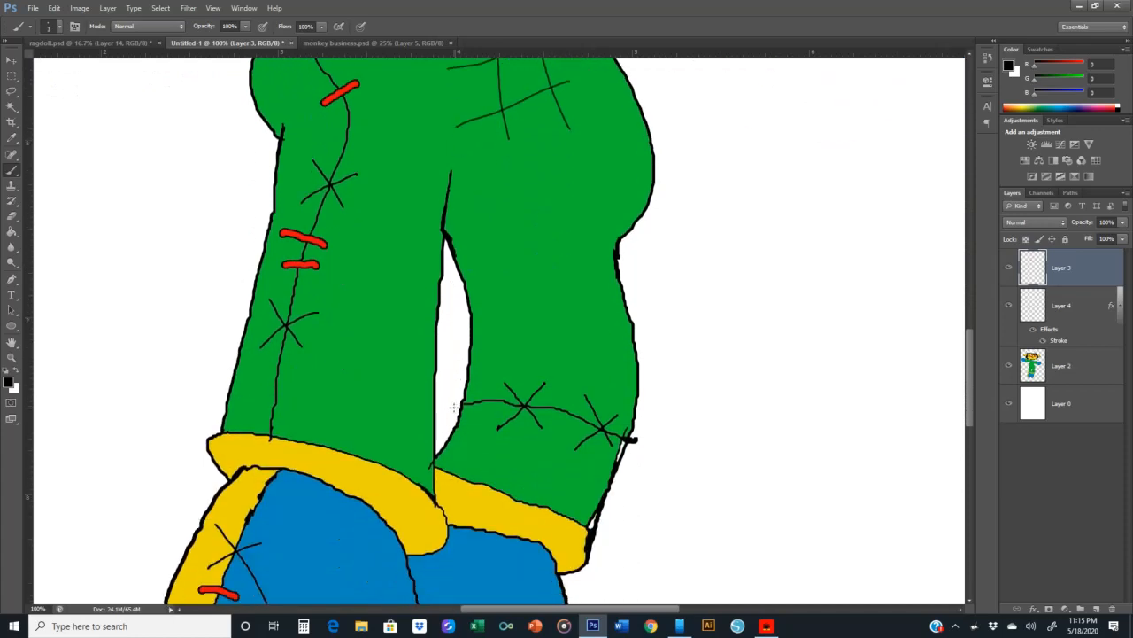
scroll(454, 407, "down", 9)
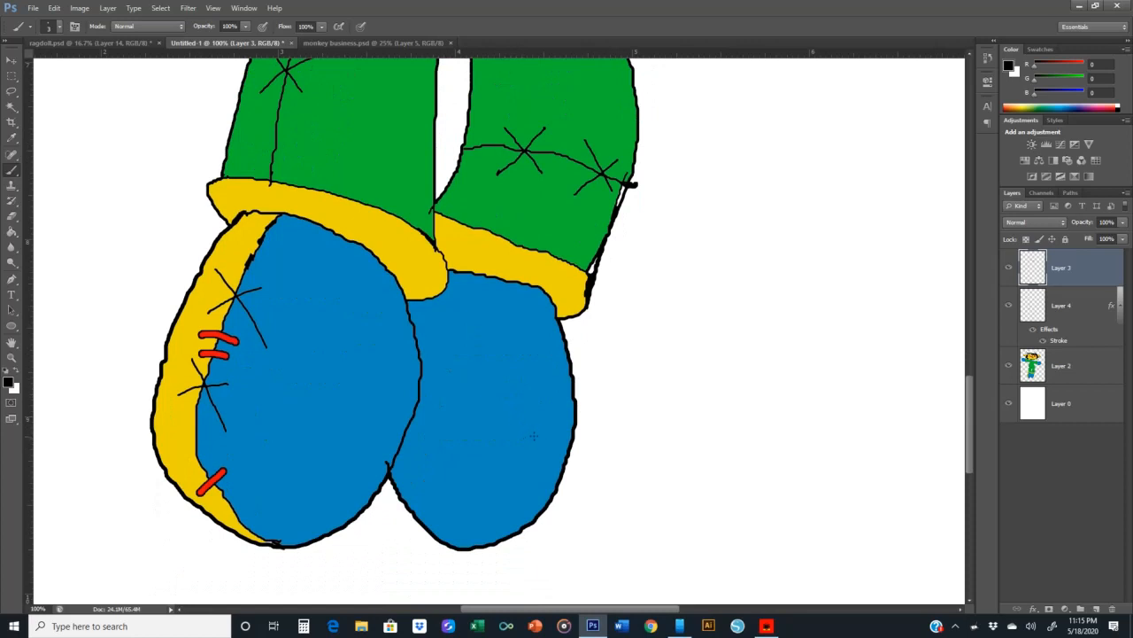
left_click_drag(543, 405, 531, 450)
left_click_drag(487, 384, 477, 448)
left_click_drag(556, 428, 439, 385)
mouse_move(547, 443)
left_mouse_down()
mouse_move(427, 432)
mouse_move(444, 433)
left_mouse_up()
- Make the stitches' layer, Layer 4, active and set the foreground colour to the stitches' red, #ee0d0d, sampled from the artwork
scroll(444, 433, "up", 3)
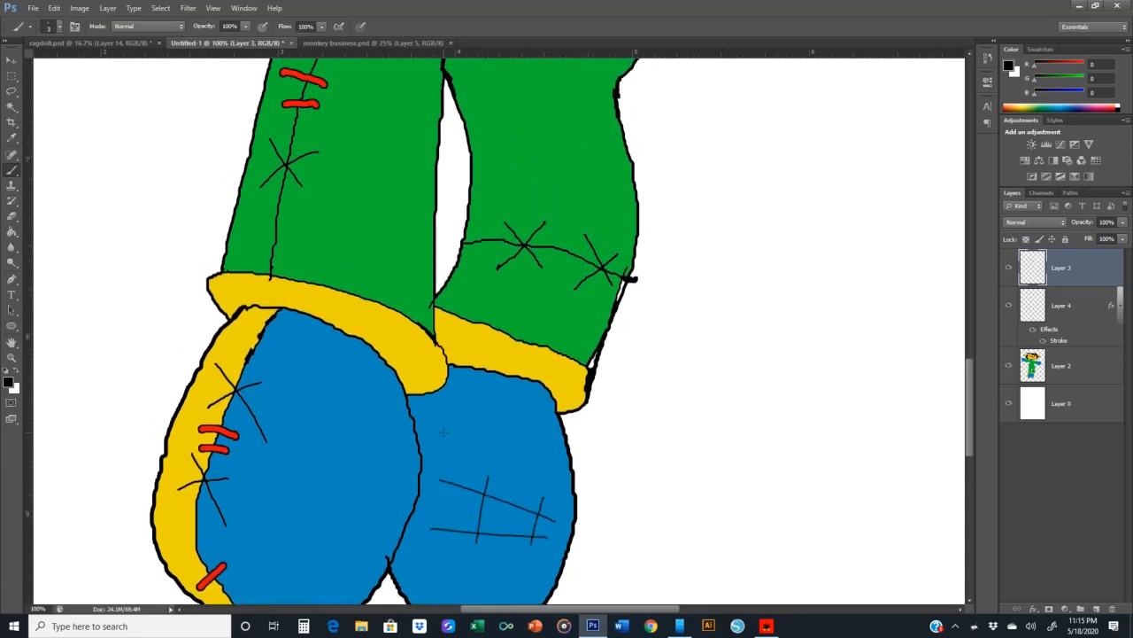
scroll(443, 431, "down", 3)
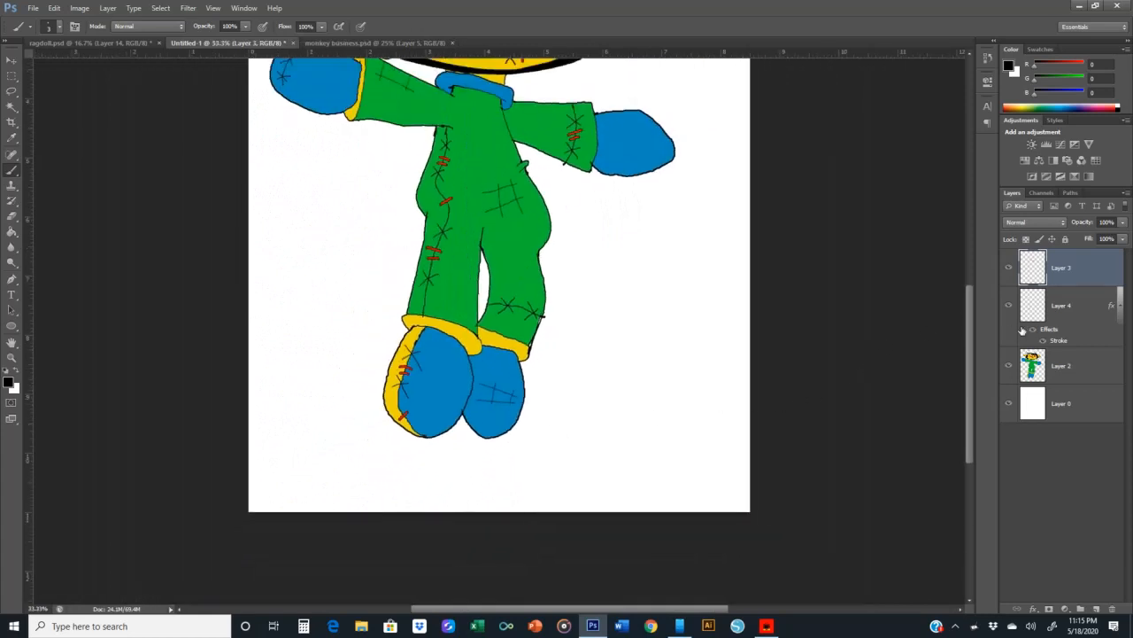
left_click(1067, 317)
left_click(9, 382)
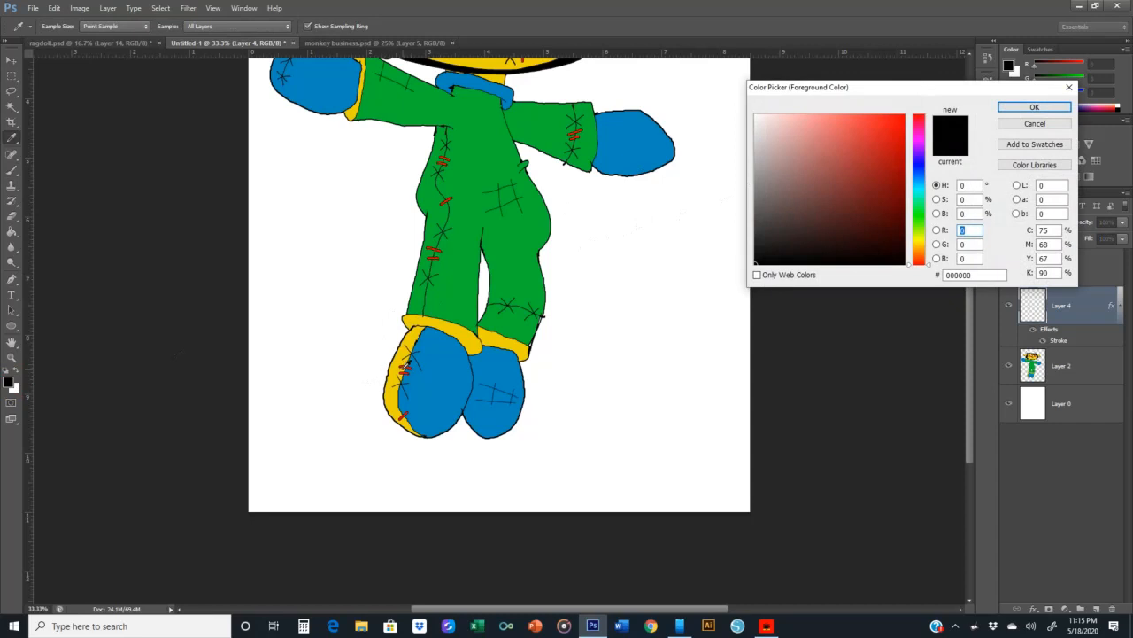
left_click(402, 356)
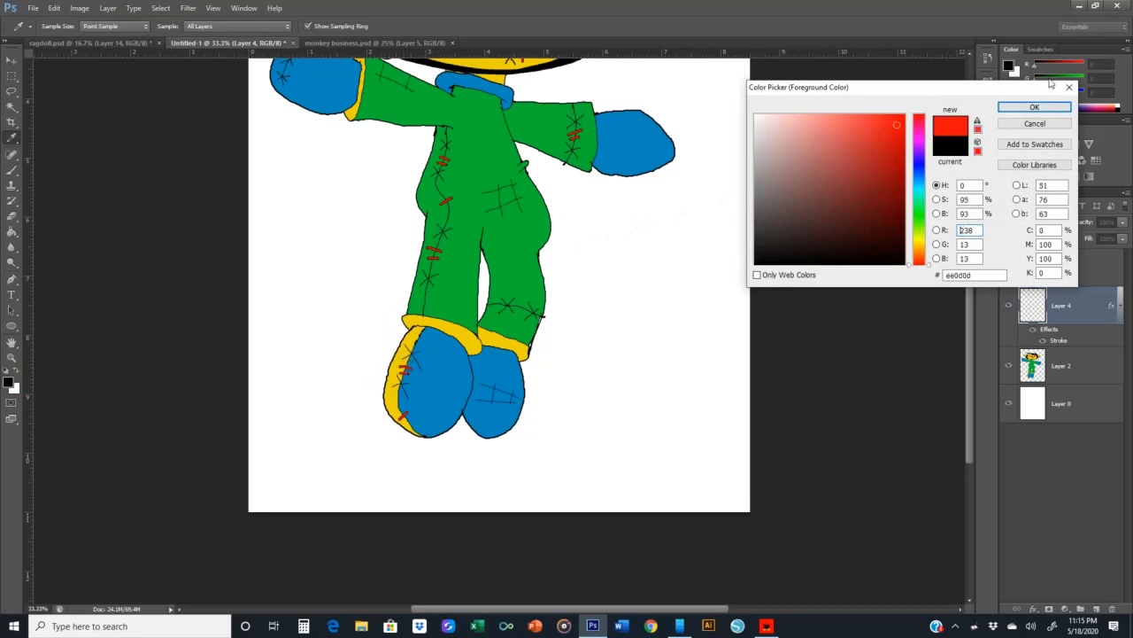
left_click(1013, 107)
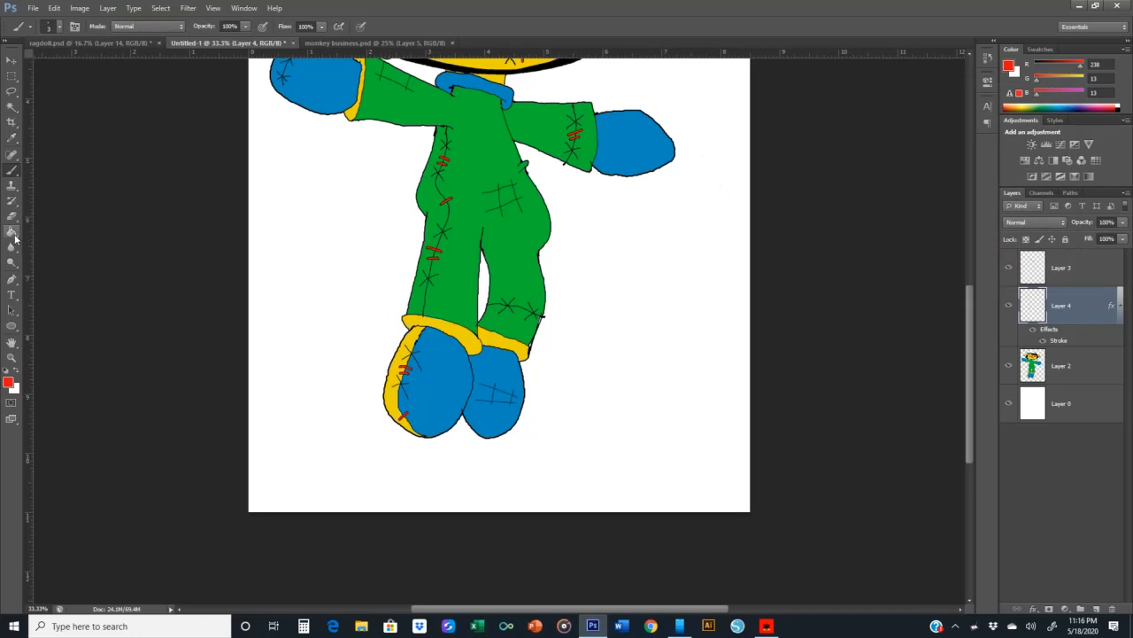
- Merge the seam-line layer, Layer 3, with the coloured doll's Layer 2
left_click(1071, 268)
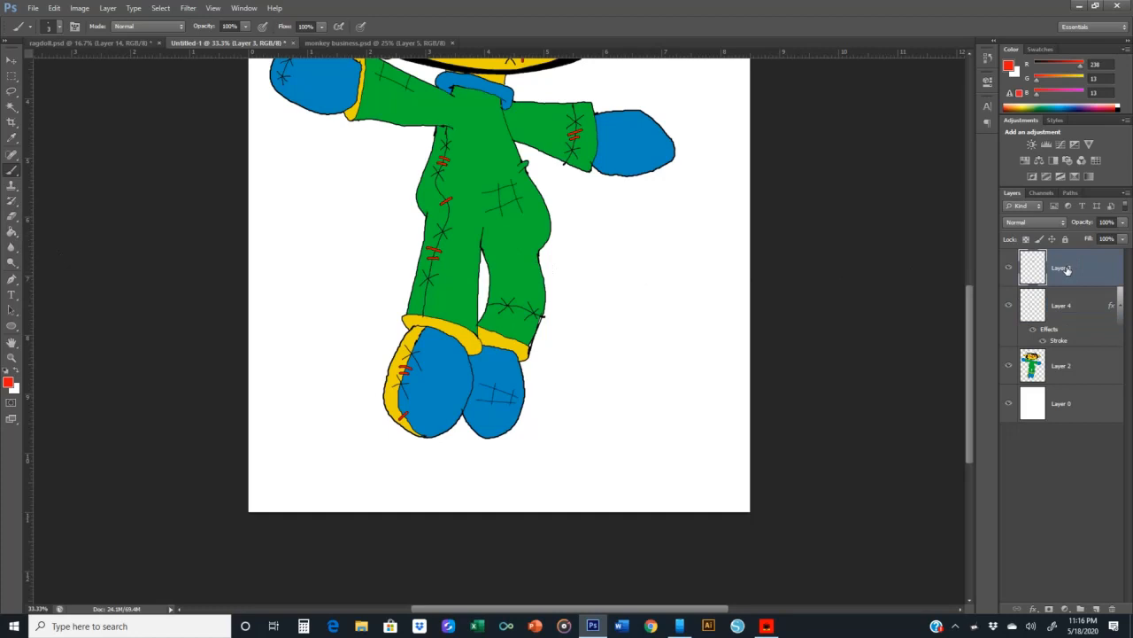
left_click(1063, 368, "ctrl")
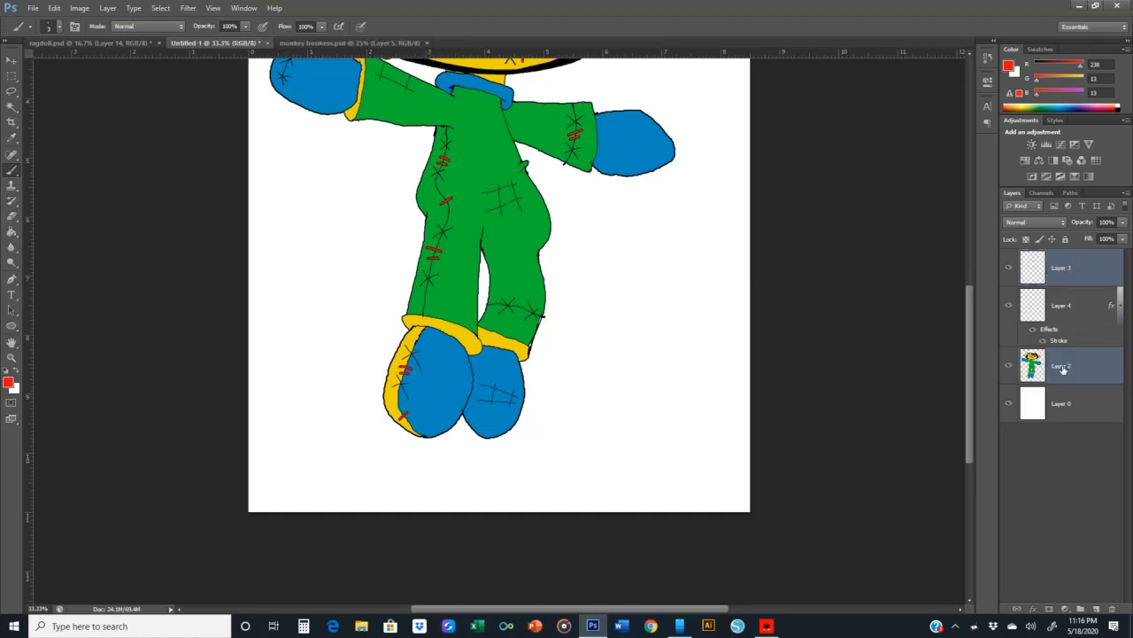
right_click(1063, 368)
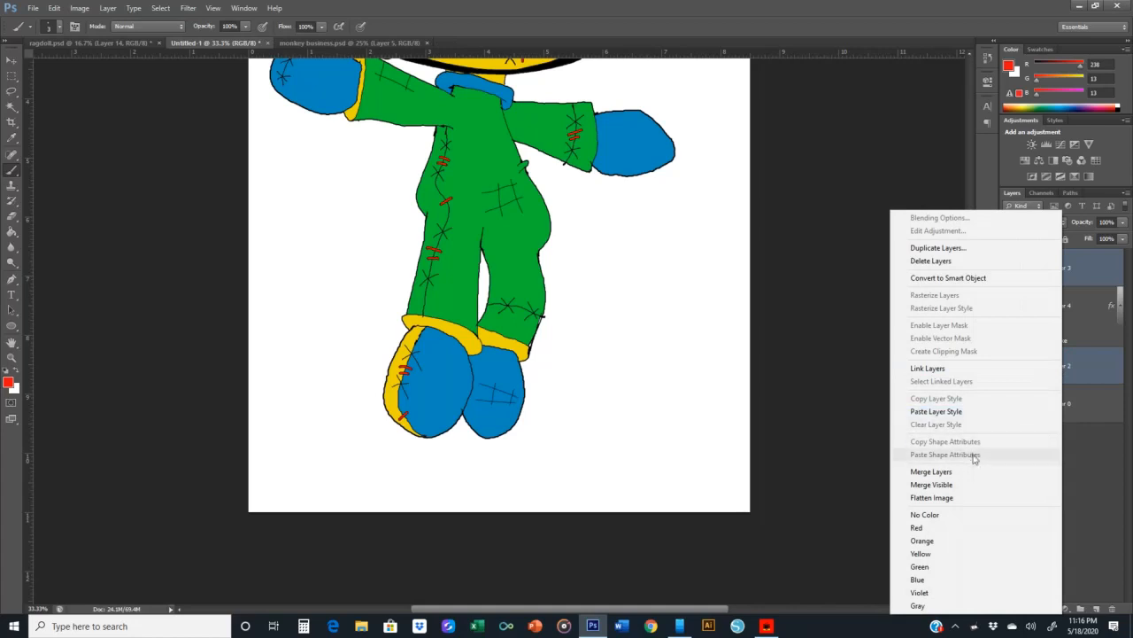
left_click(961, 471)
- Fill the patch outlines on the sleeve, trouser hip and smaller foot with red using the Paint Bucket
scroll(63, 298, "up", 1)
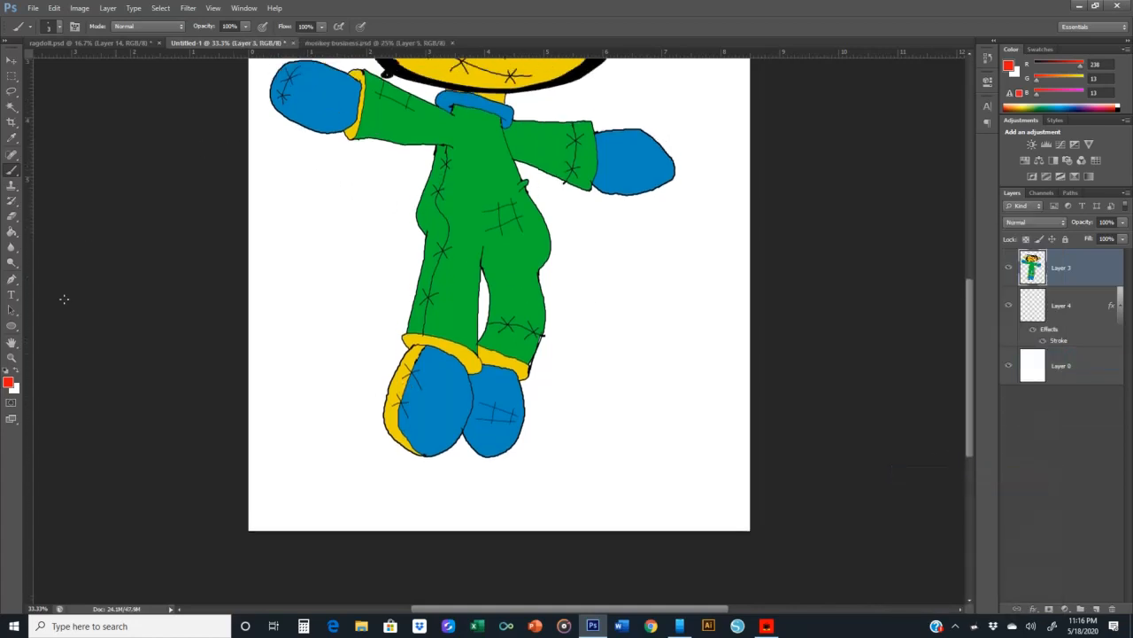
left_click(13, 231)
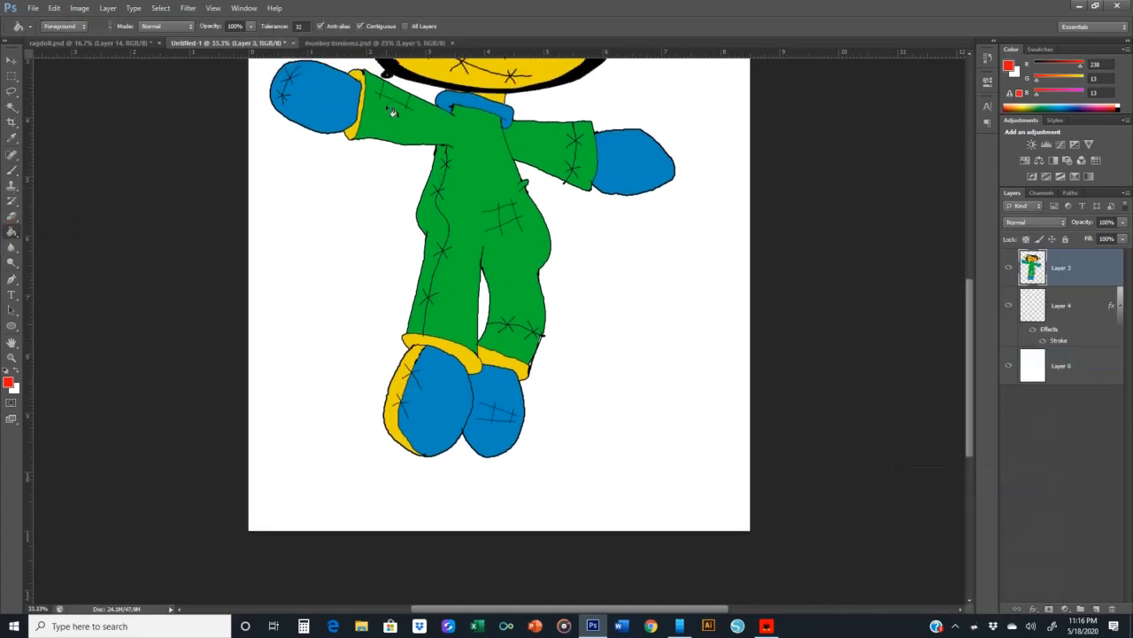
left_click(397, 93)
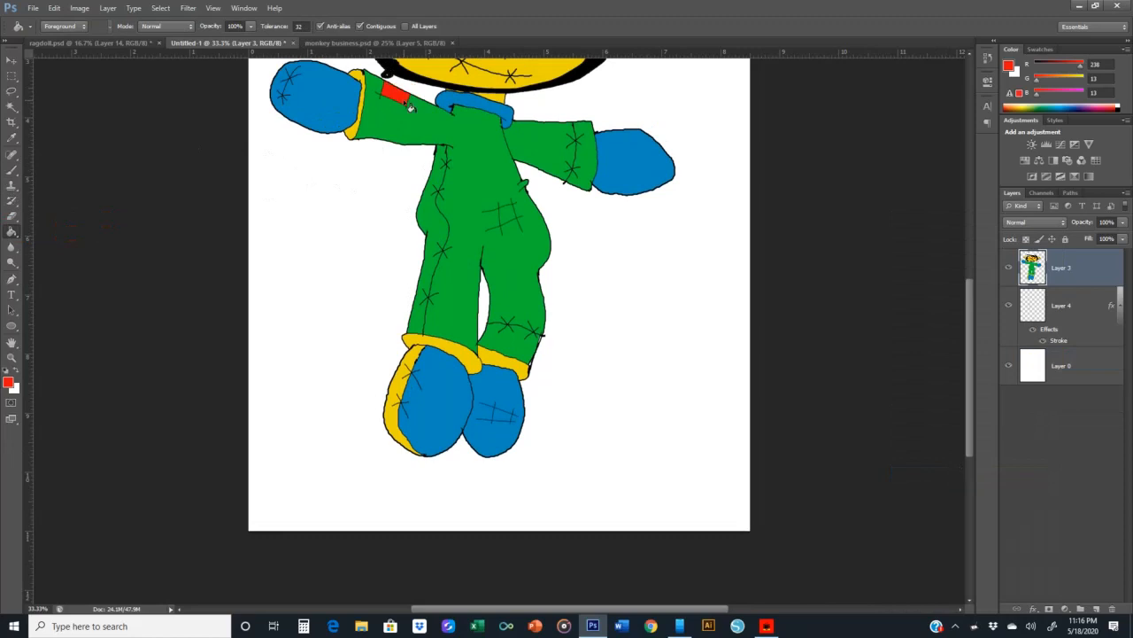
left_click(508, 217)
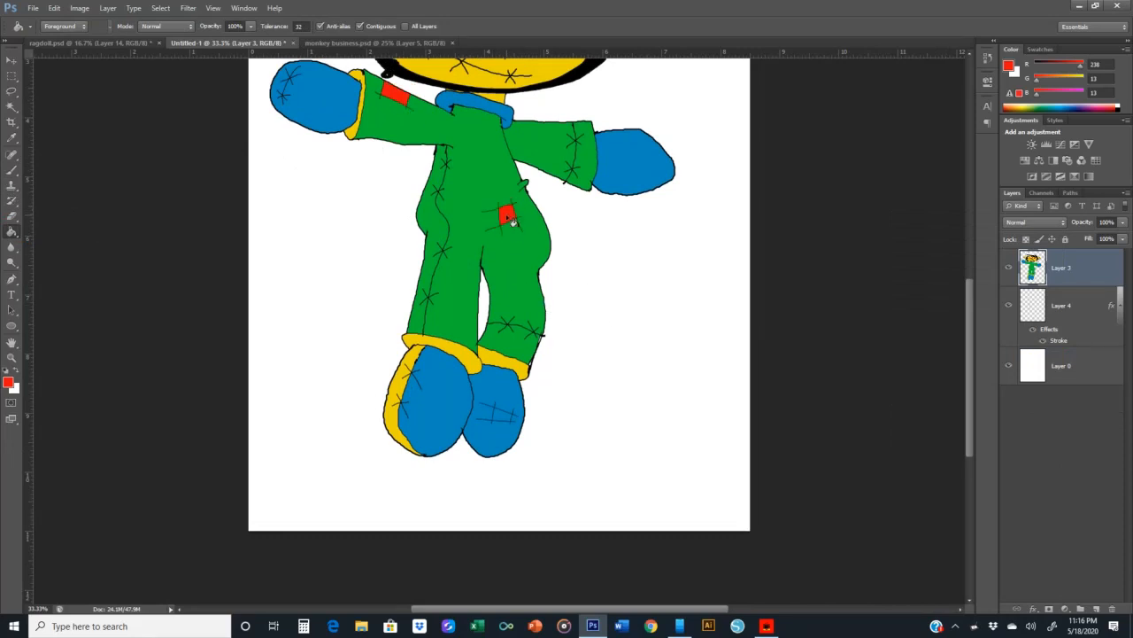
left_click(505, 417)
- Move the red stitches' layer, Layer 4, above the merged doll layer, Layer 3
scroll(505, 416, "up", 2)
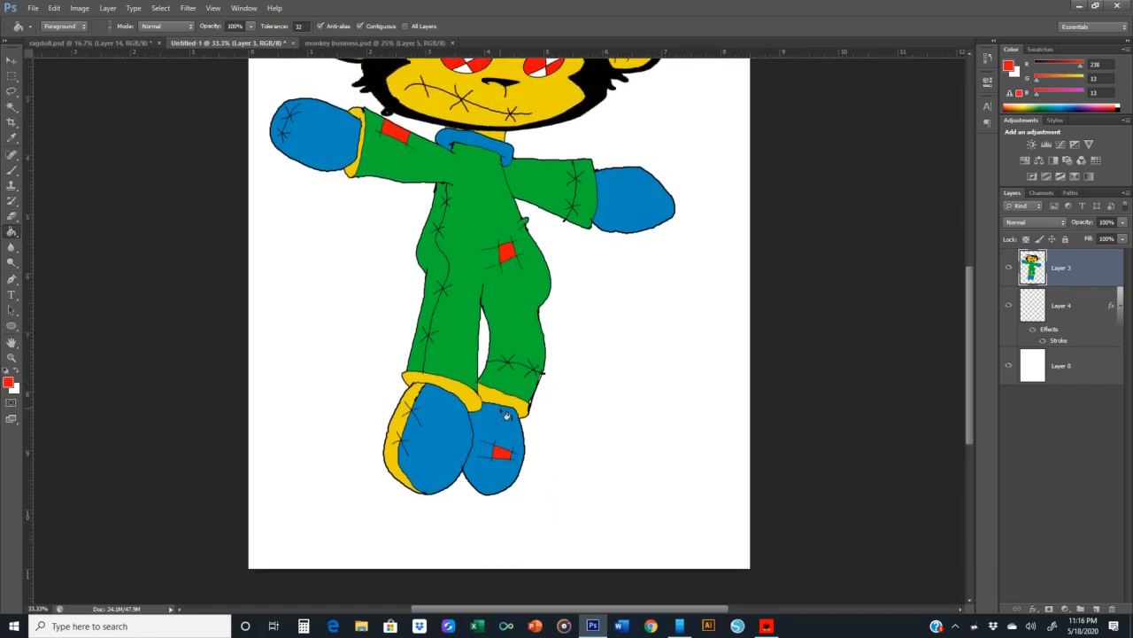
left_click(1071, 312)
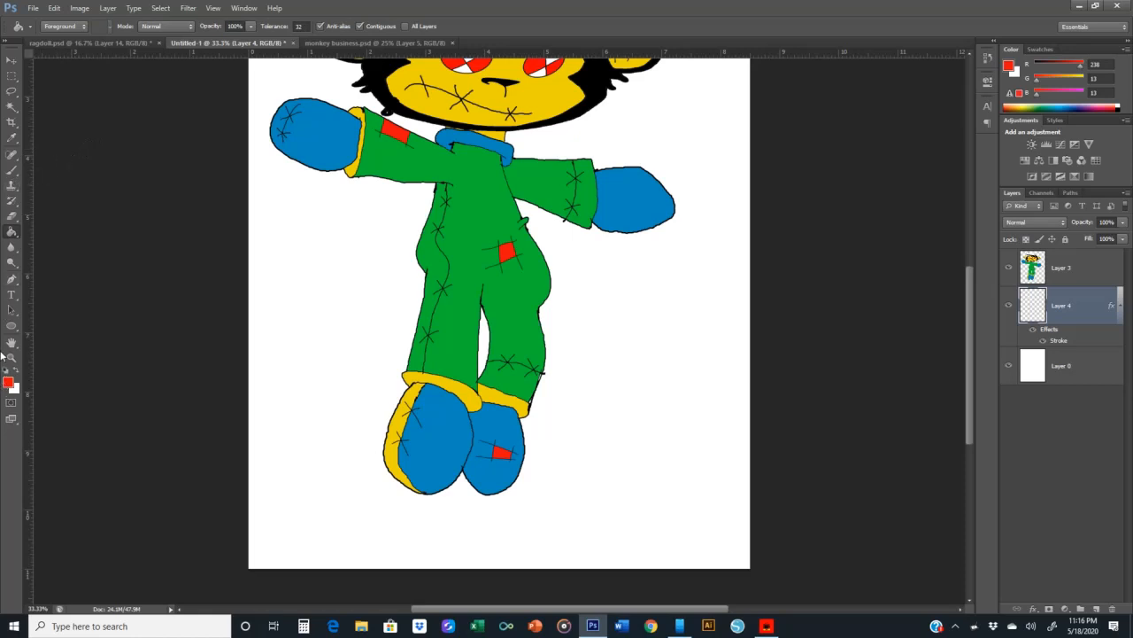
left_click(12, 170)
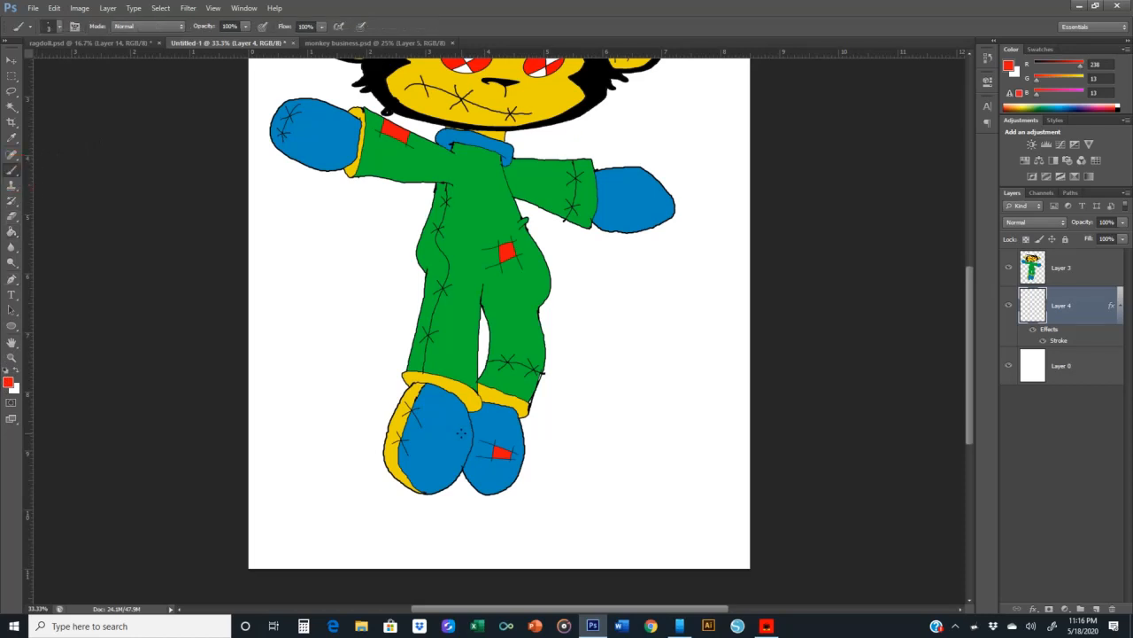
key("ctrl+plus")
key("ctrl+plus")
key("ctrl+plus")
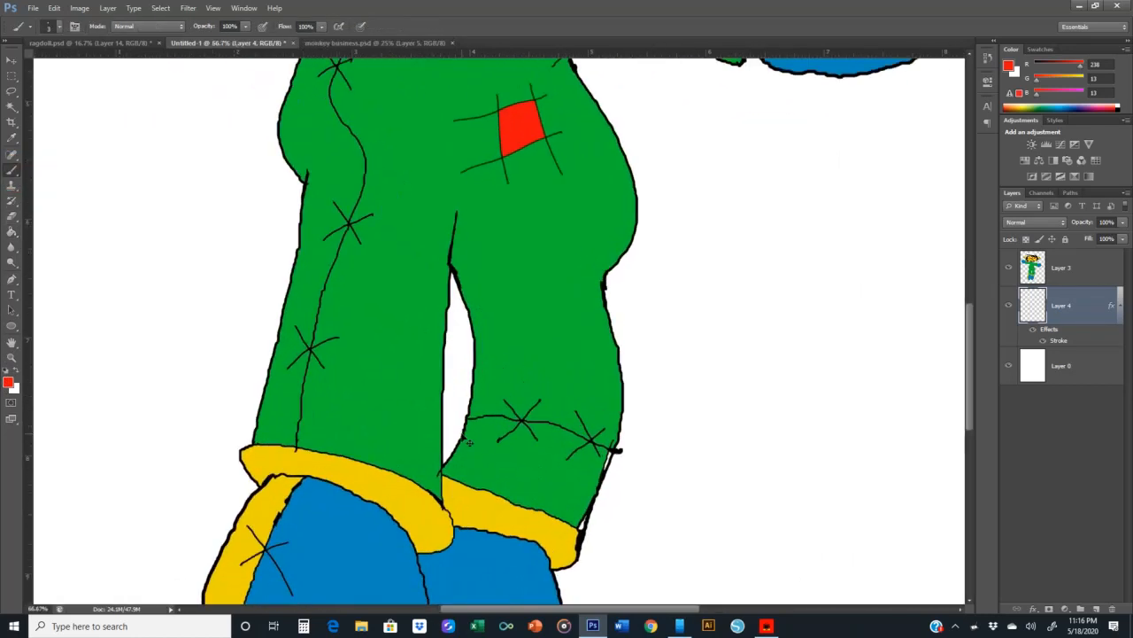
scroll(467, 414, "down", 1)
scroll(468, 414, "down", 1)
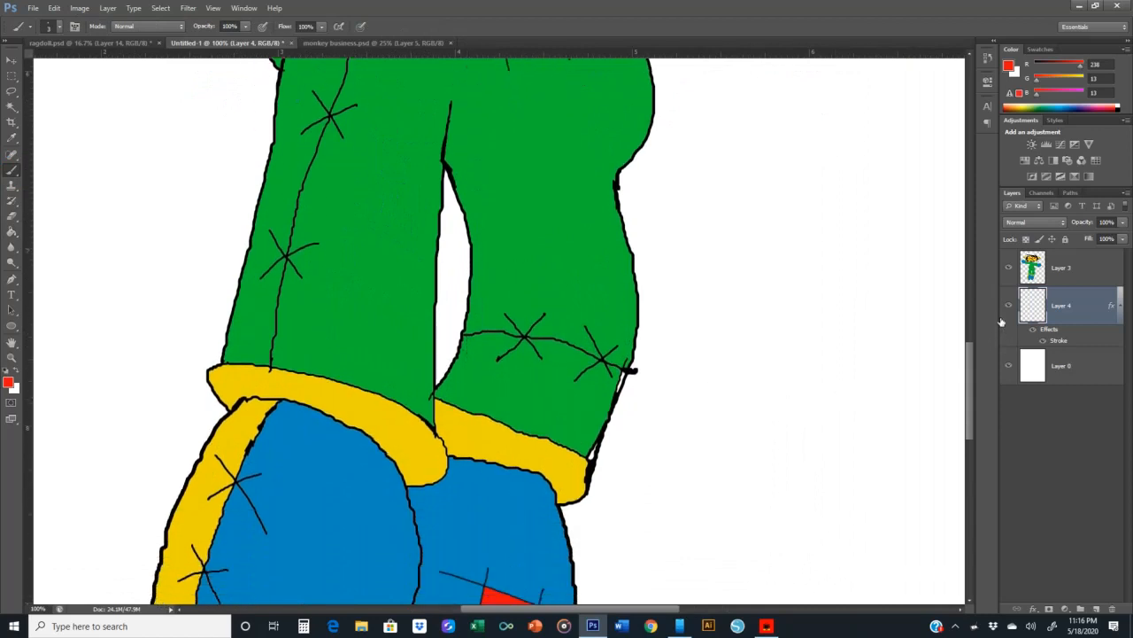
left_click_drag(1063, 306, 1075, 255)
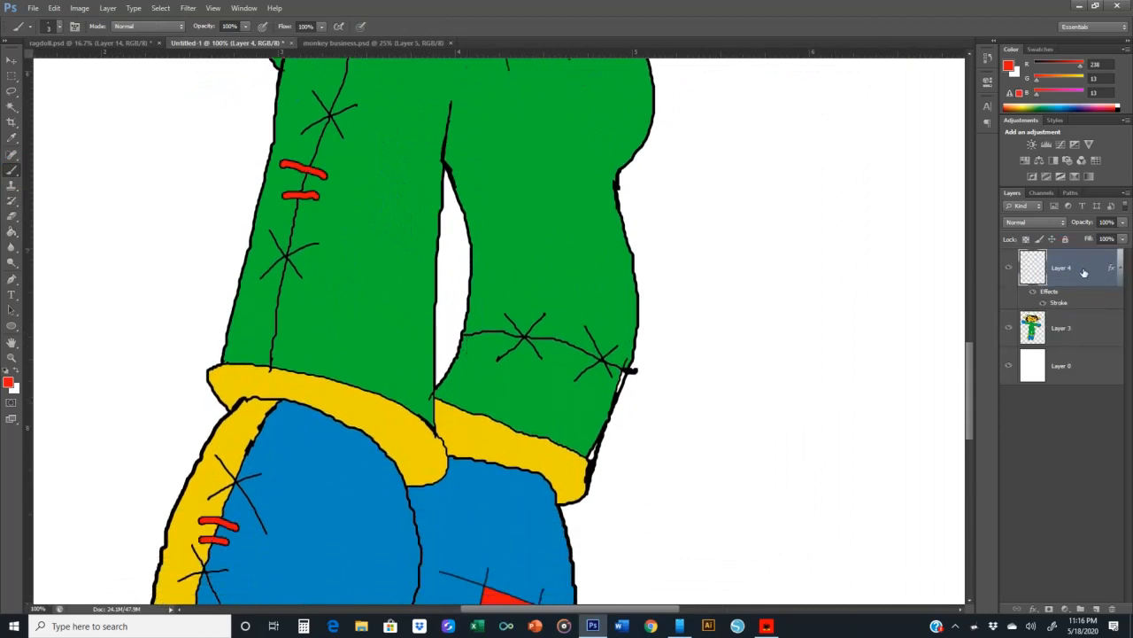
scroll(498, 333, "up", 1)
scroll(457, 325, "down", 1)
scroll(414, 317, "up", 2)
scroll(414, 317, "down", 3)
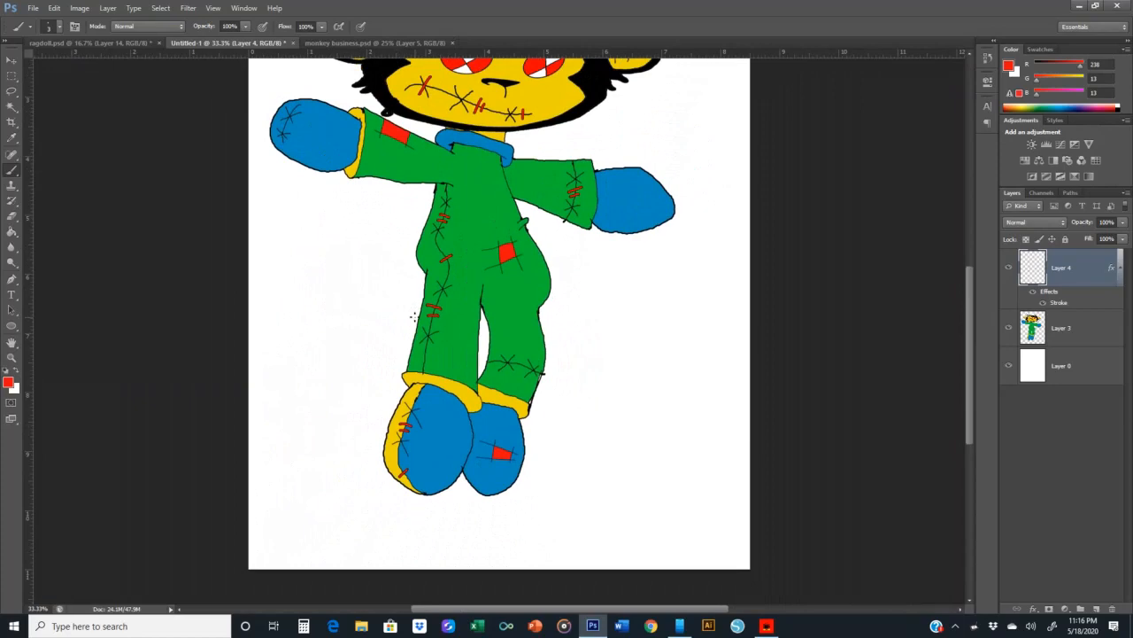
- Brush short stitch strokes across the patch lines on the smaller foot, the trouser hip and the sleeve
key("ctrl+plus")
key("ctrl+plus")
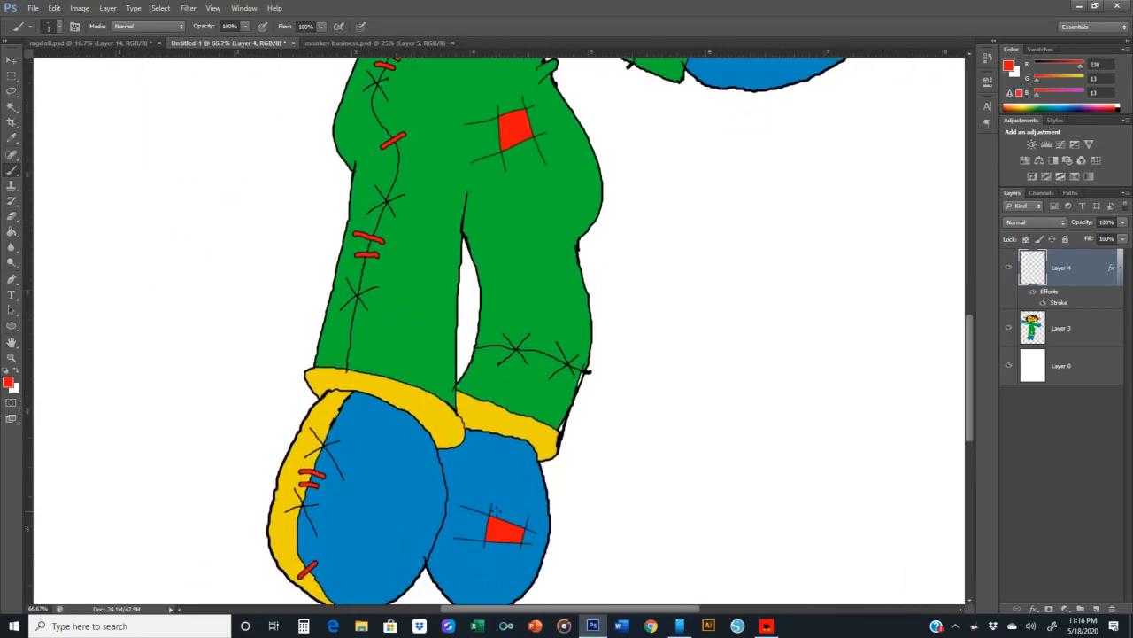
left_click_drag(483, 507, 496, 510)
scroll(471, 493, "down", 1)
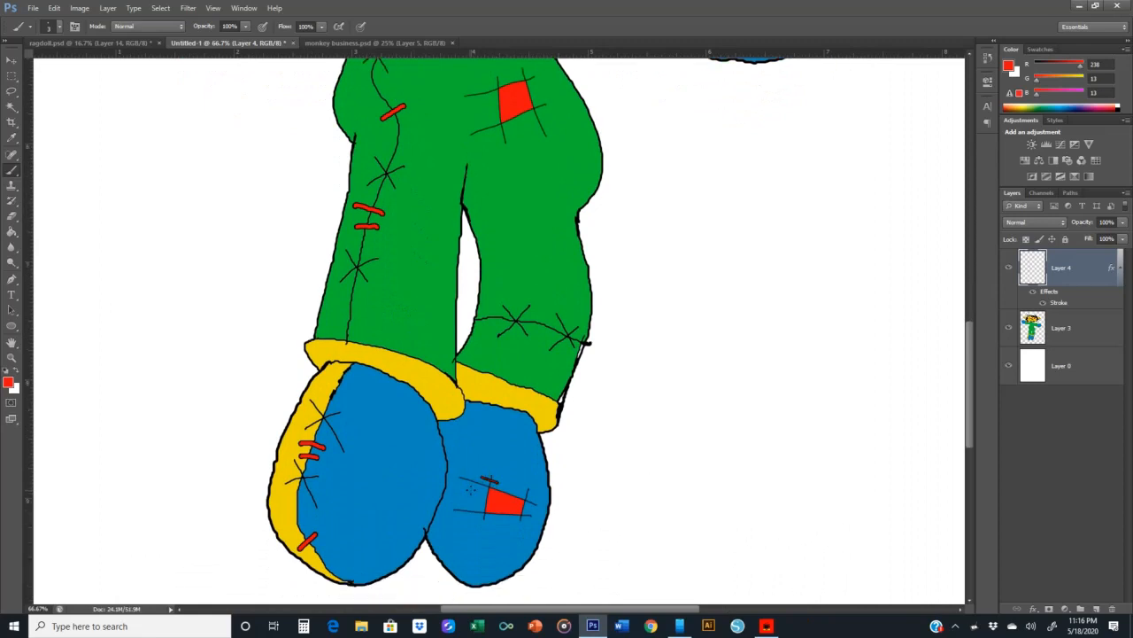
mouse_move(527, 522)
left_mouse_down()
mouse_move(510, 519)
mouse_move(511, 529)
left_mouse_up()
left_click_drag(548, 117, 535, 132)
scroll(540, 129, "up", 5)
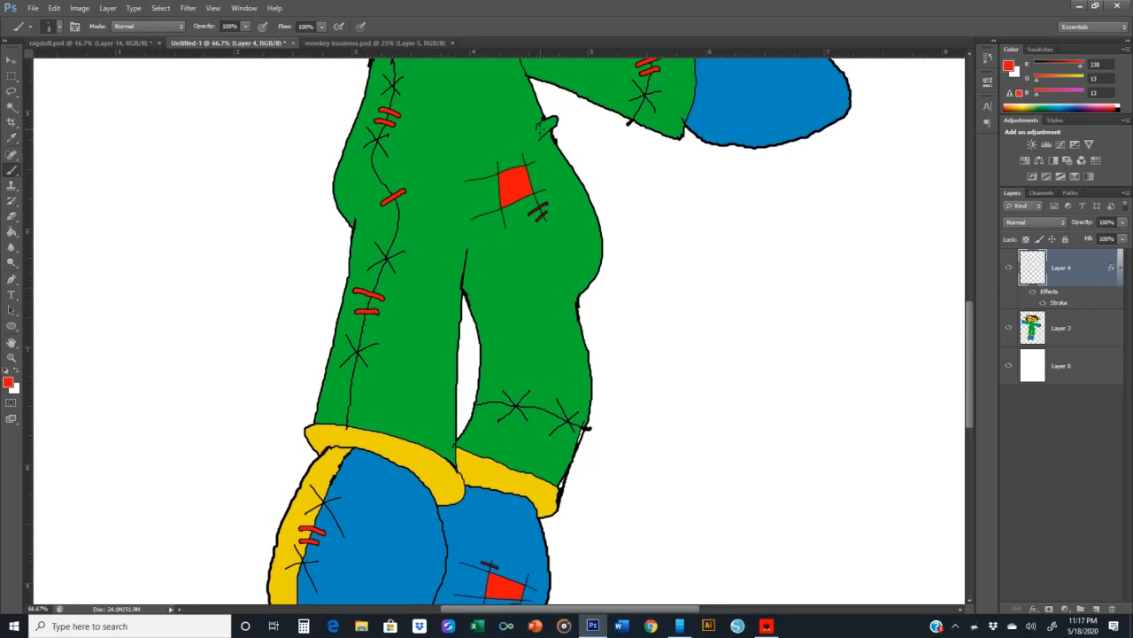
scroll(540, 129, "up", 2)
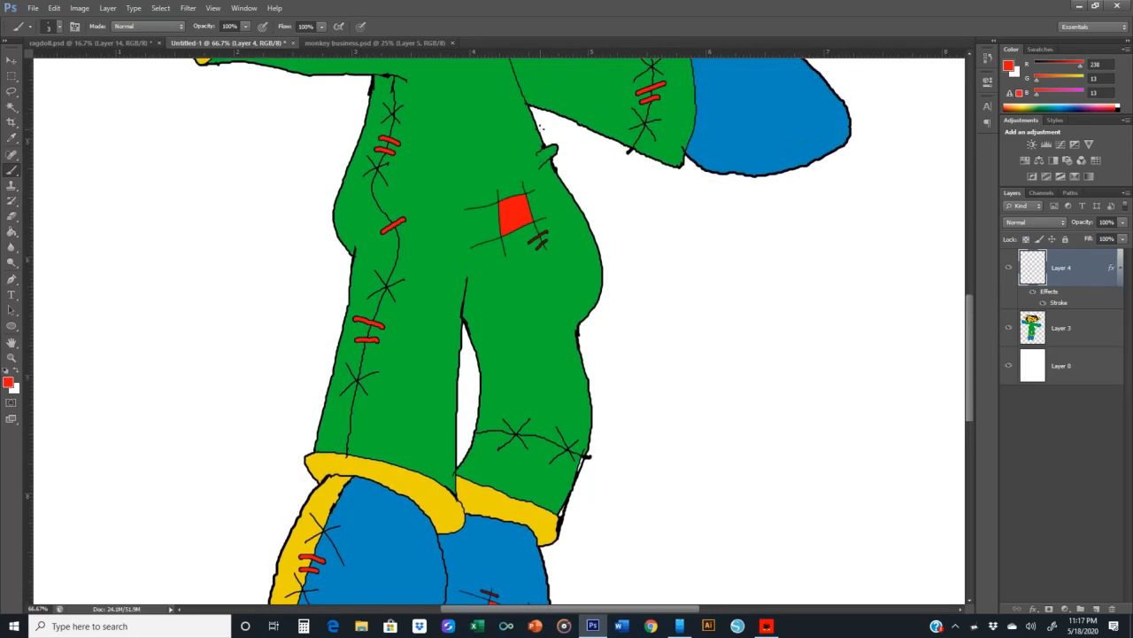
scroll(540, 128, "up", 12)
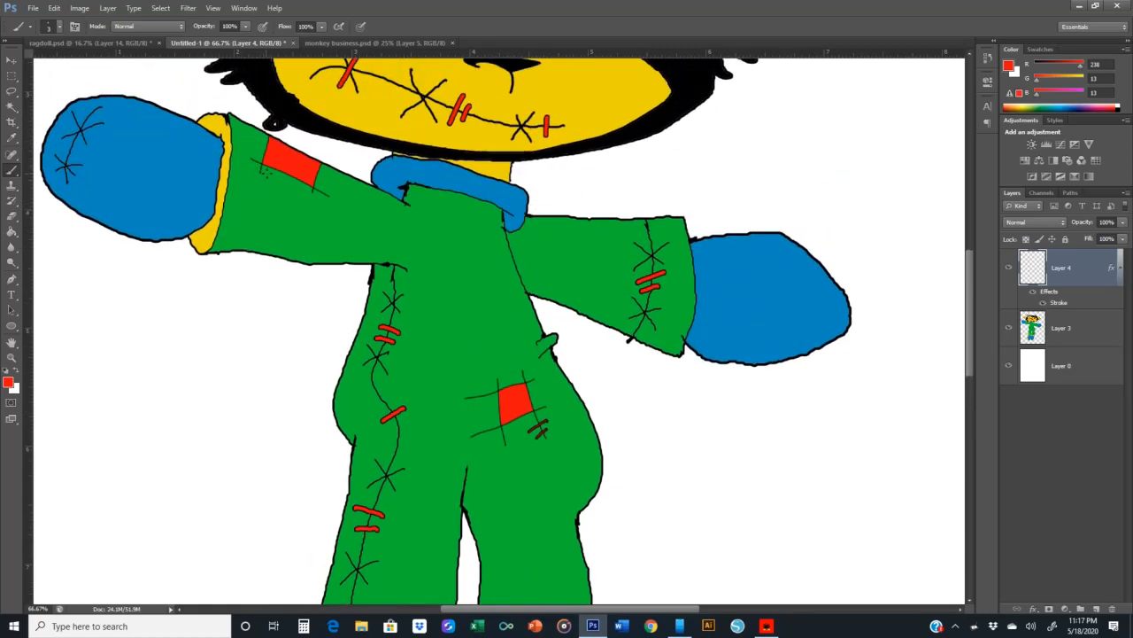
left_click_drag(269, 173, 249, 164)
left_click_drag(321, 183, 324, 200)
- Add a new layer above the stitches' layer, Layer 4, and make white the foreground colour
left_click(1096, 609)
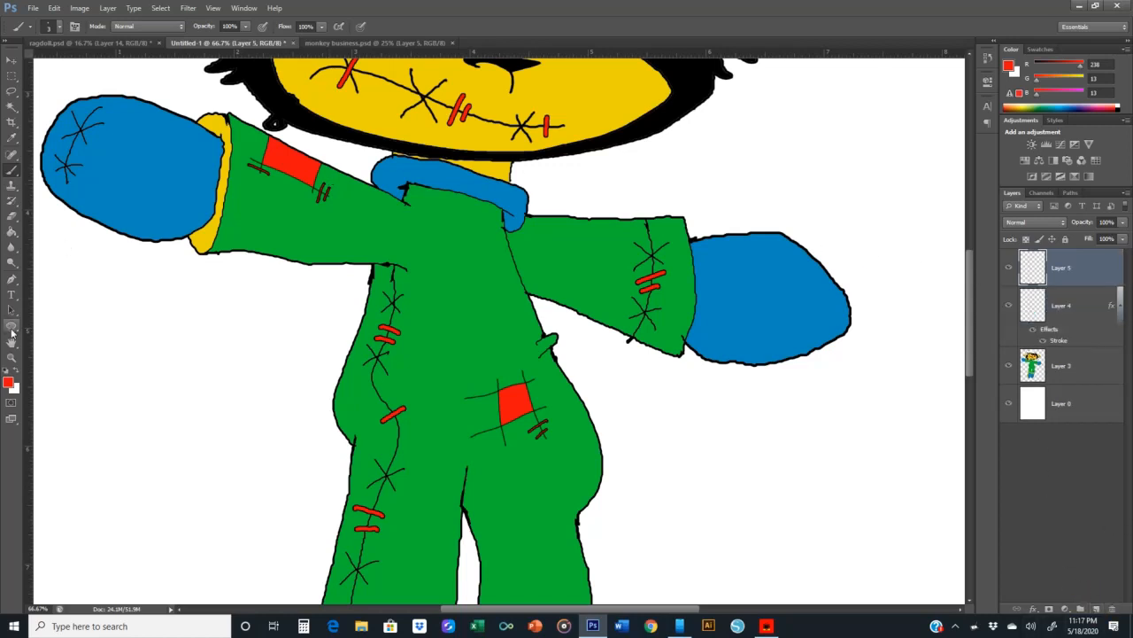
left_click(16, 378)
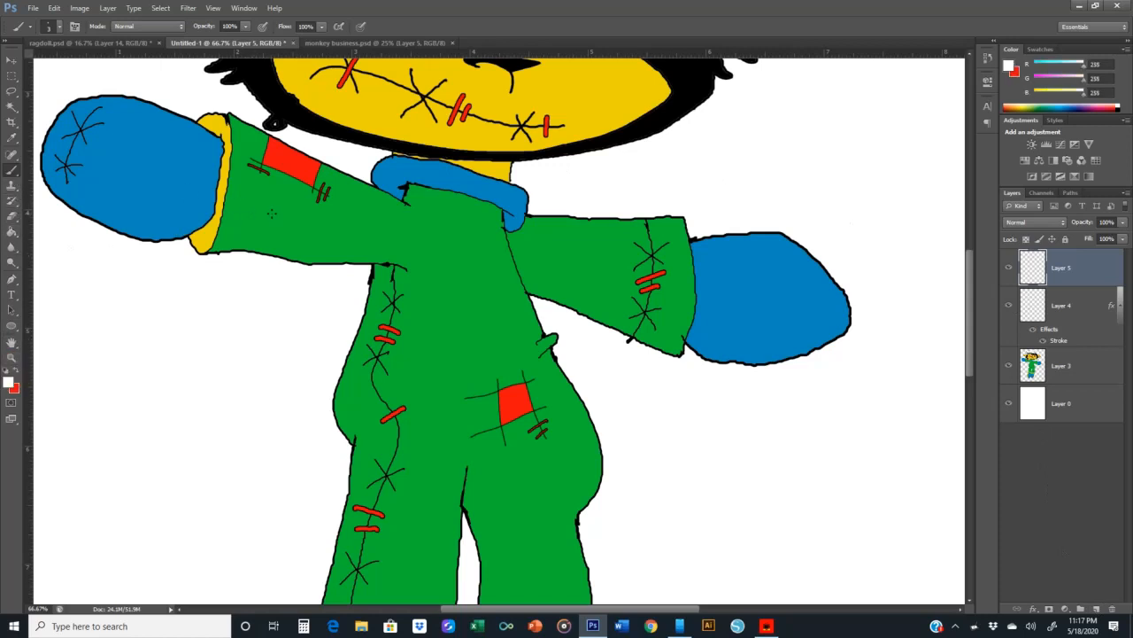
scroll(272, 214, "up", 1)
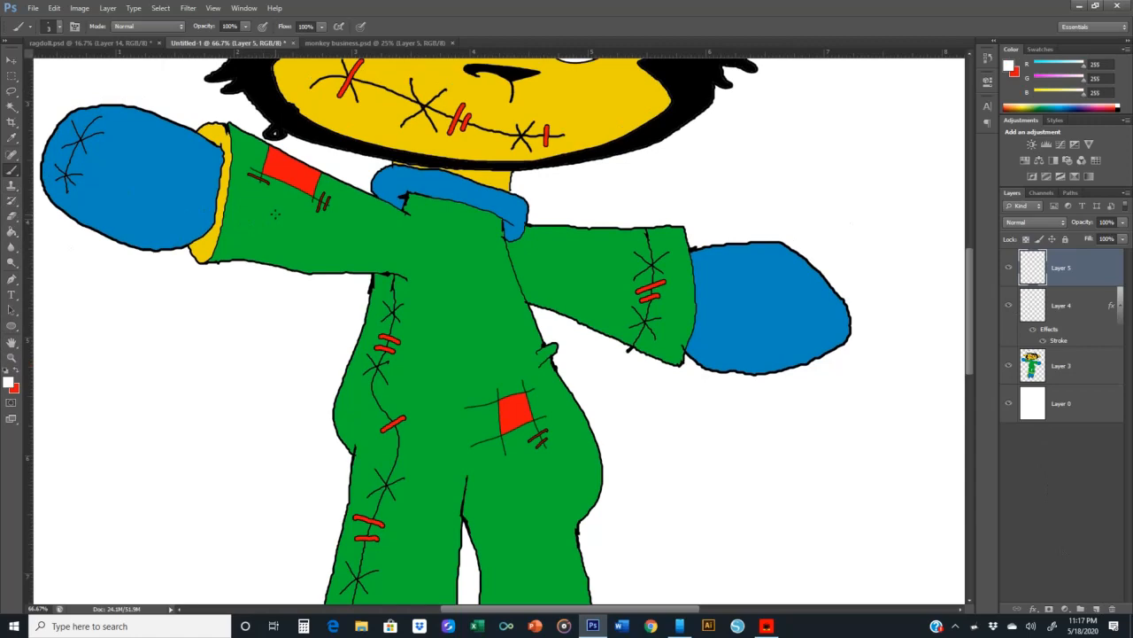
key("ctrl+minus")
key("ctrl+minus")
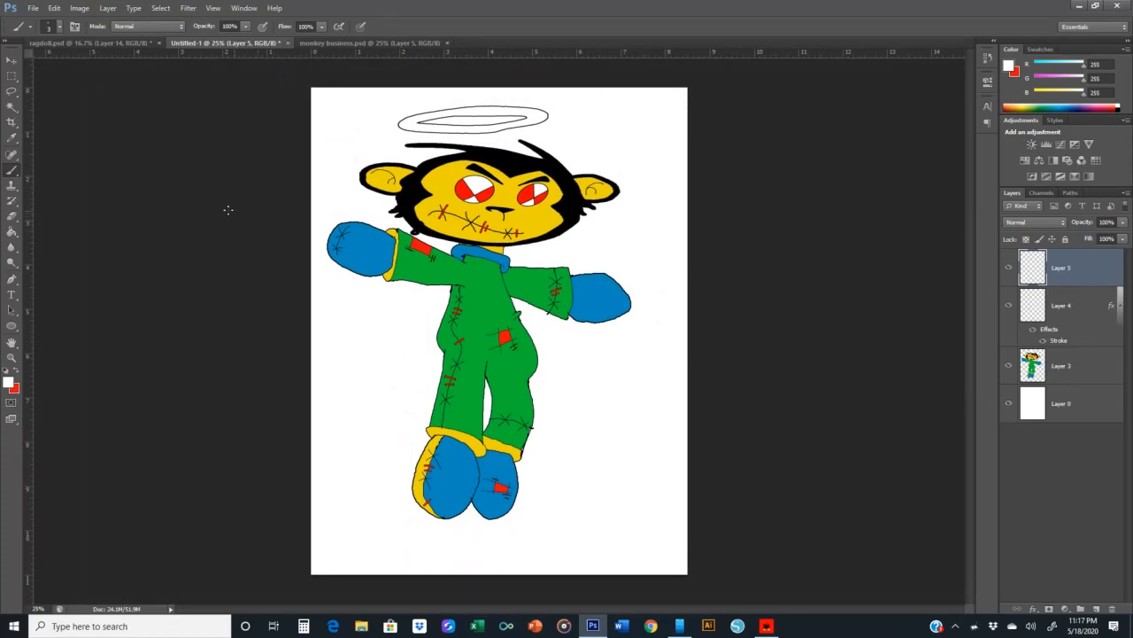
- Set the foreground colour to bright yellow, R 247, G 250, B 12
left_click(9, 381)
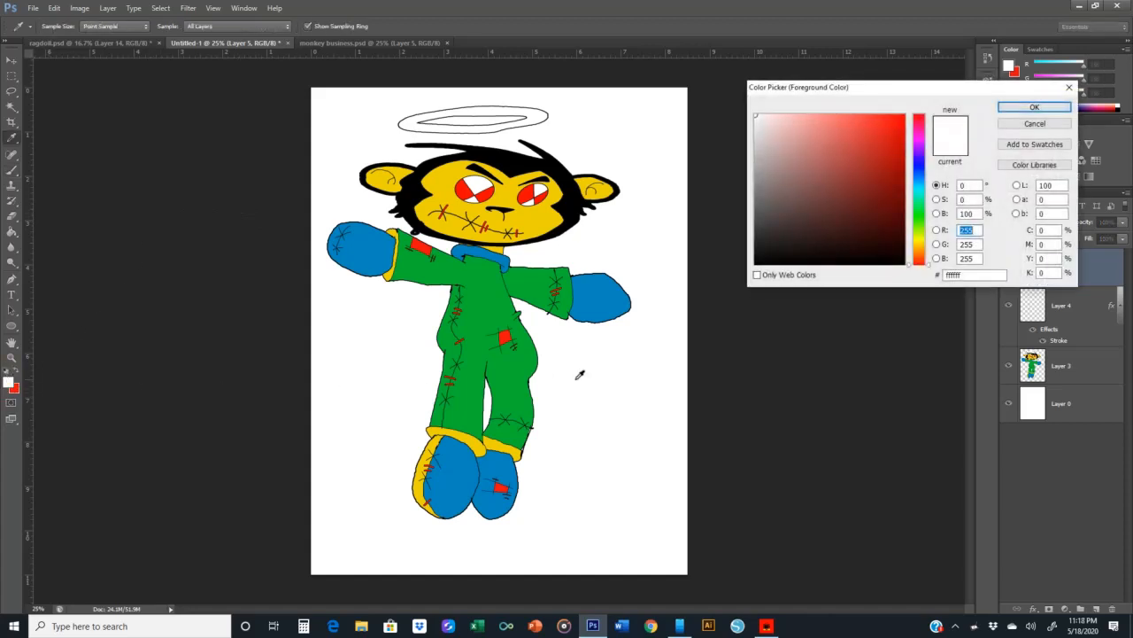
left_click(1050, 369)
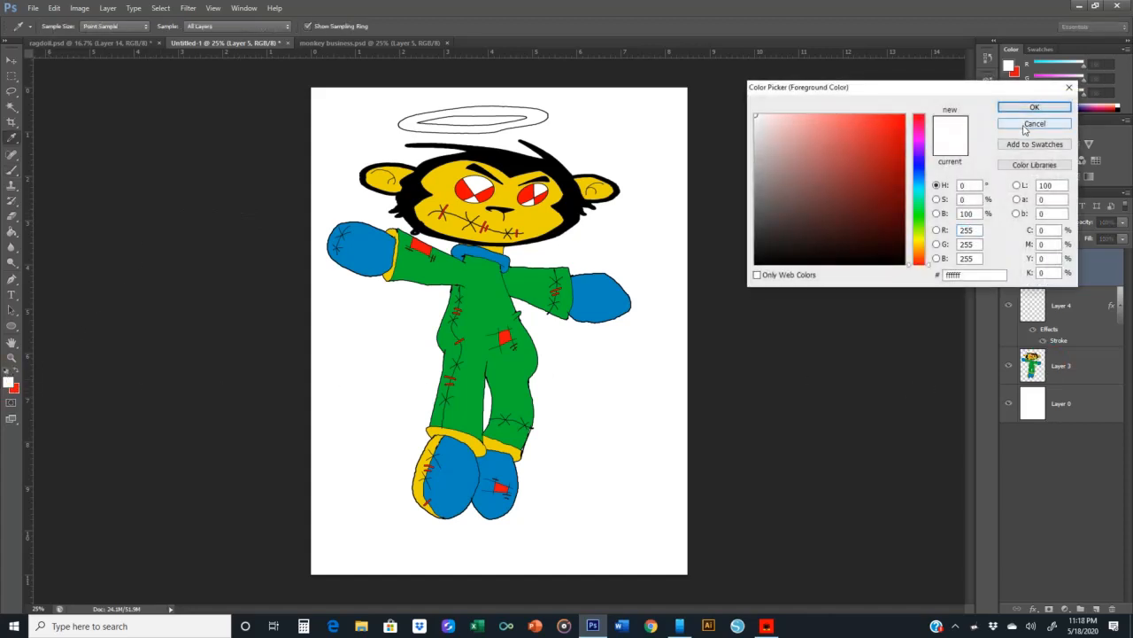
left_click(918, 237)
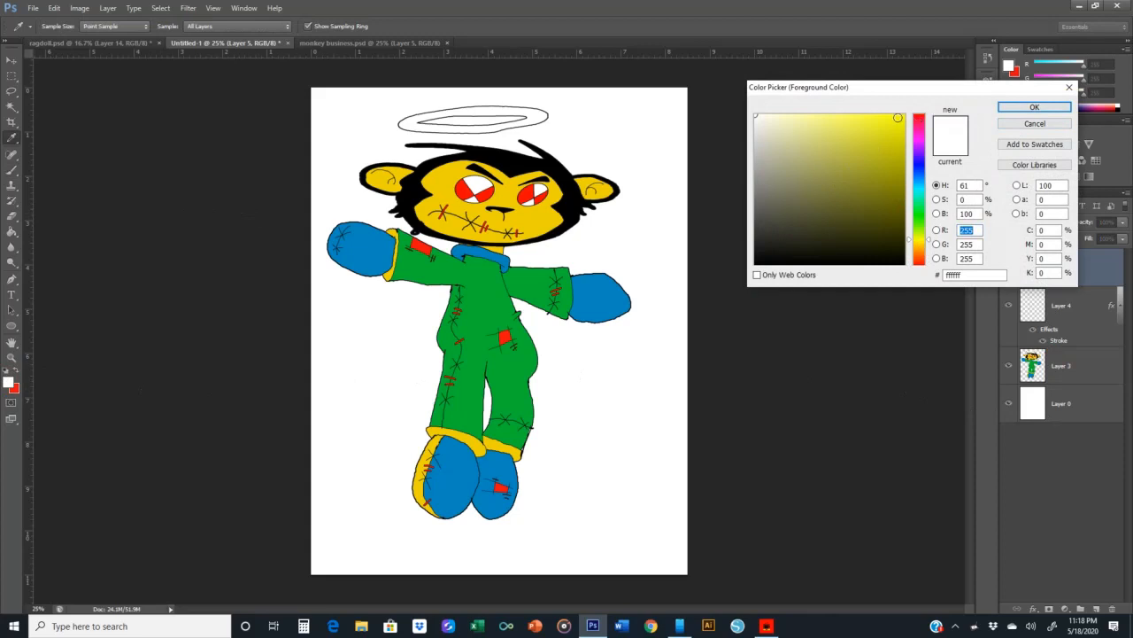
left_click(897, 116)
left_click(1013, 106)
- Fill the halo ring above the head on Layer 3 with yellow using the Paint Bucket
left_click(1066, 363)
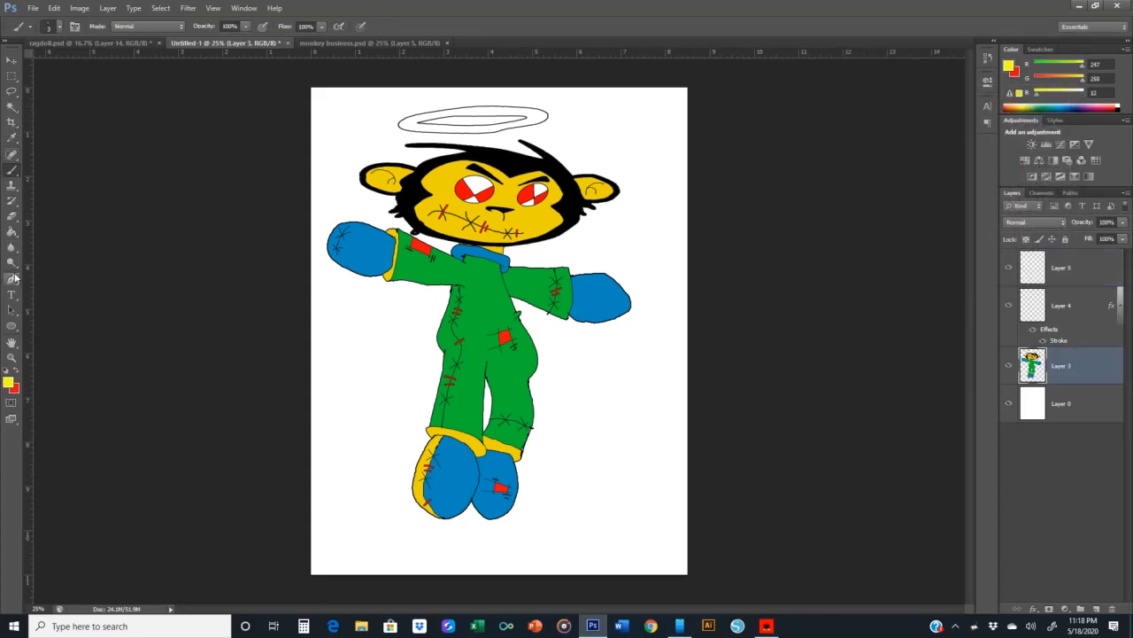
left_click(12, 231)
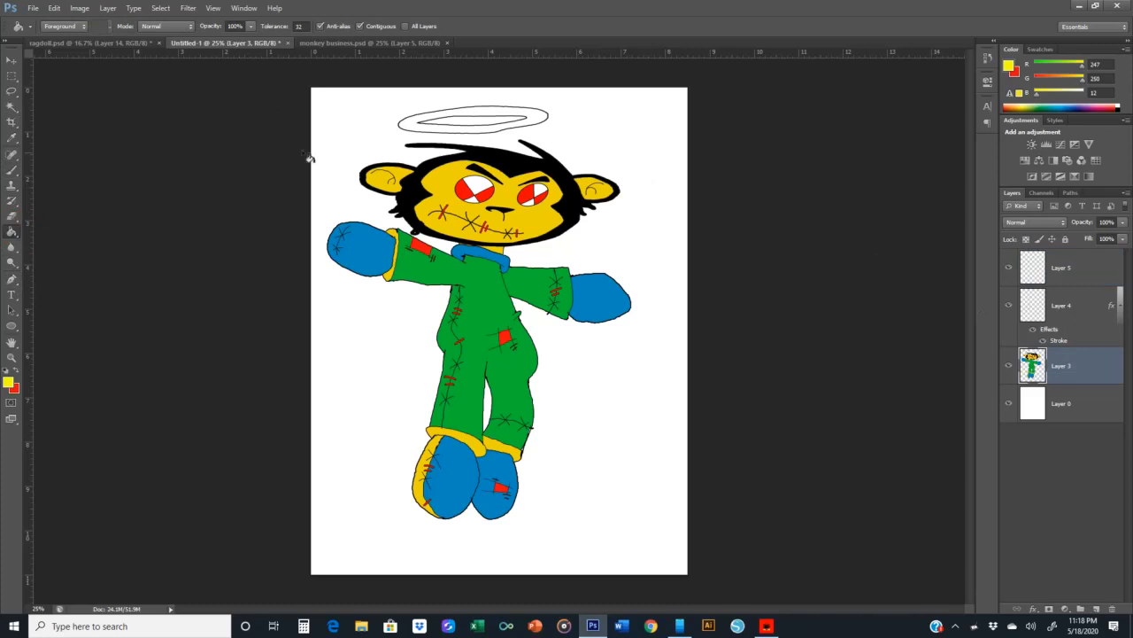
left_click(419, 130)
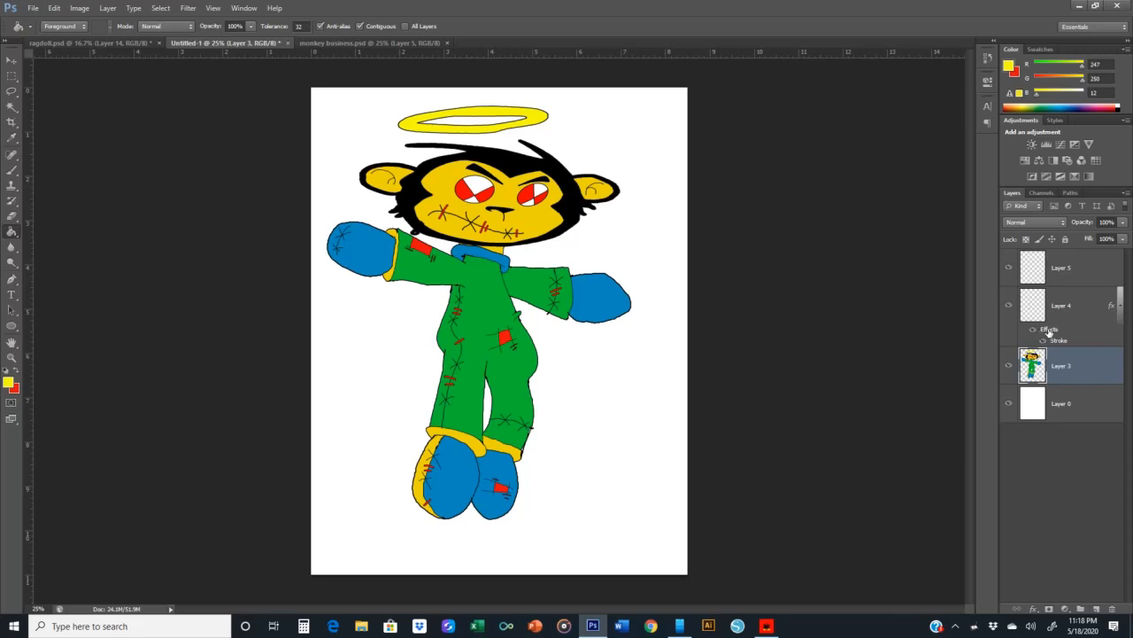
- Merge Layer 3, Layer 4 and Layer 5 into a single doll layer
left_click(1071, 306, "ctrl")
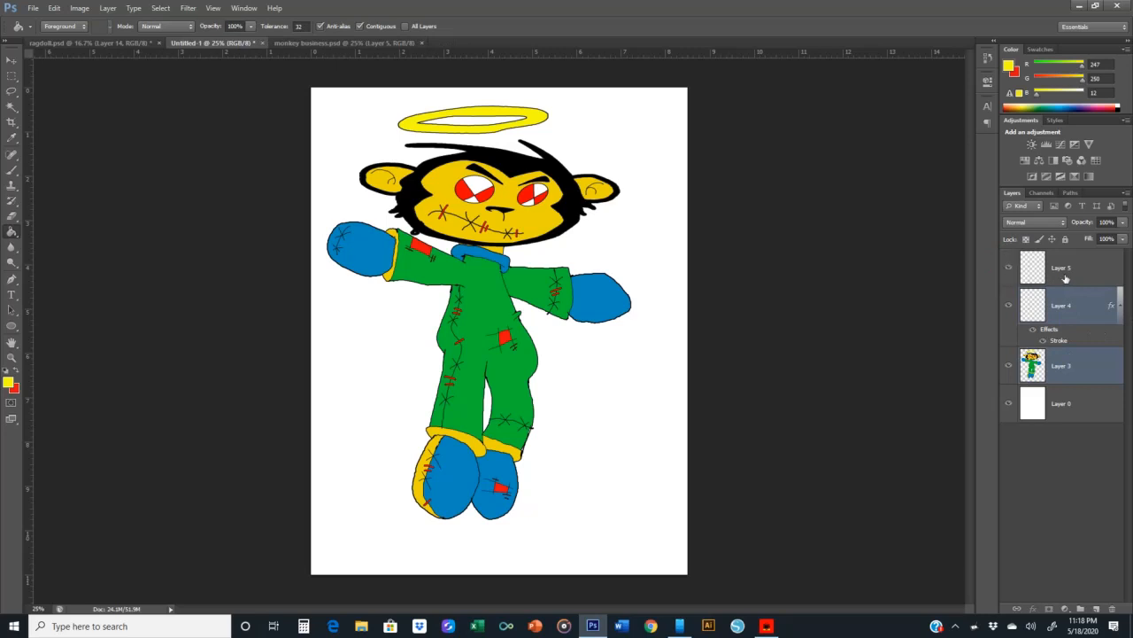
left_click(1066, 279, "ctrl")
right_click(1066, 278)
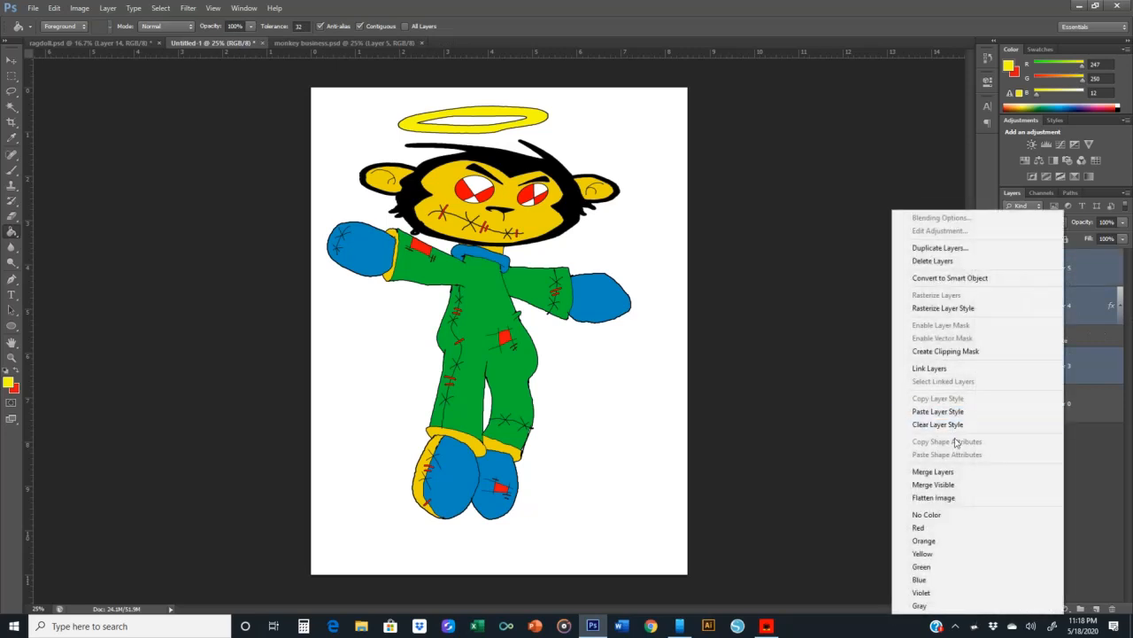
left_click(943, 472)
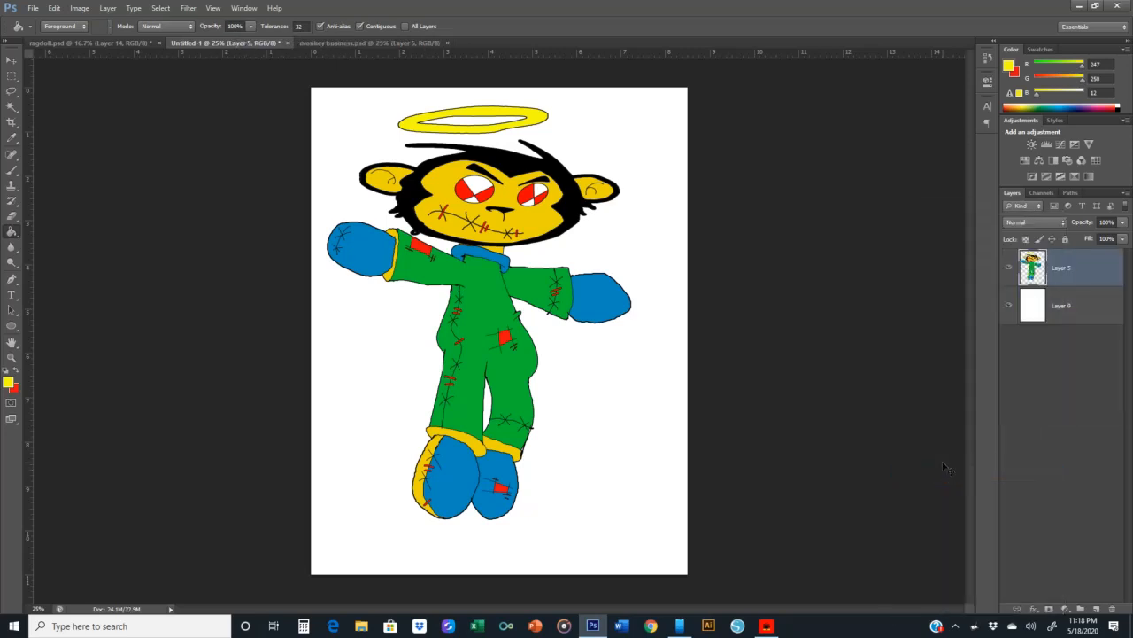
- Transform the merged doll to about 95% width and 90% height, tilt it about -38° and centre it on the page
key("ctrl+t")
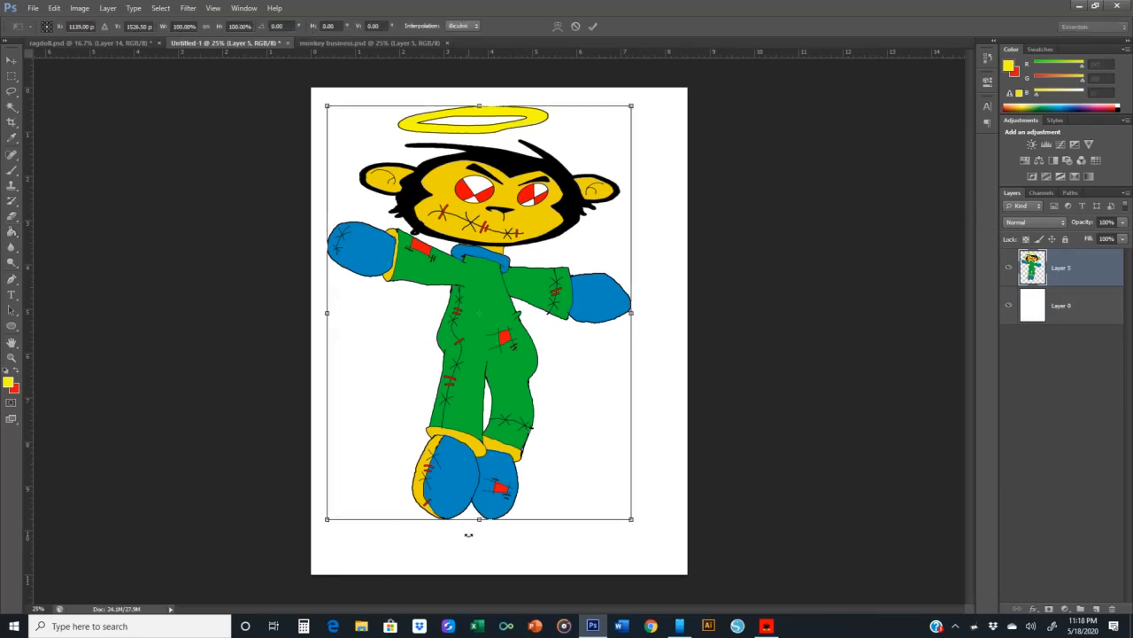
left_click_drag(478, 518, 476, 435)
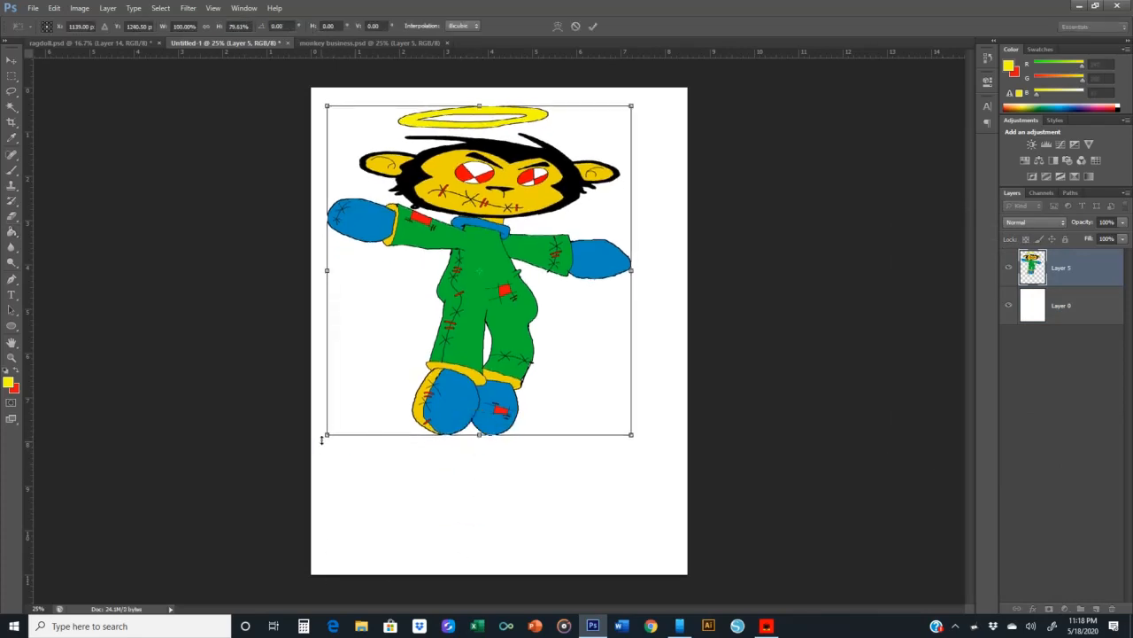
left_click_drag(326, 435, 485, 481)
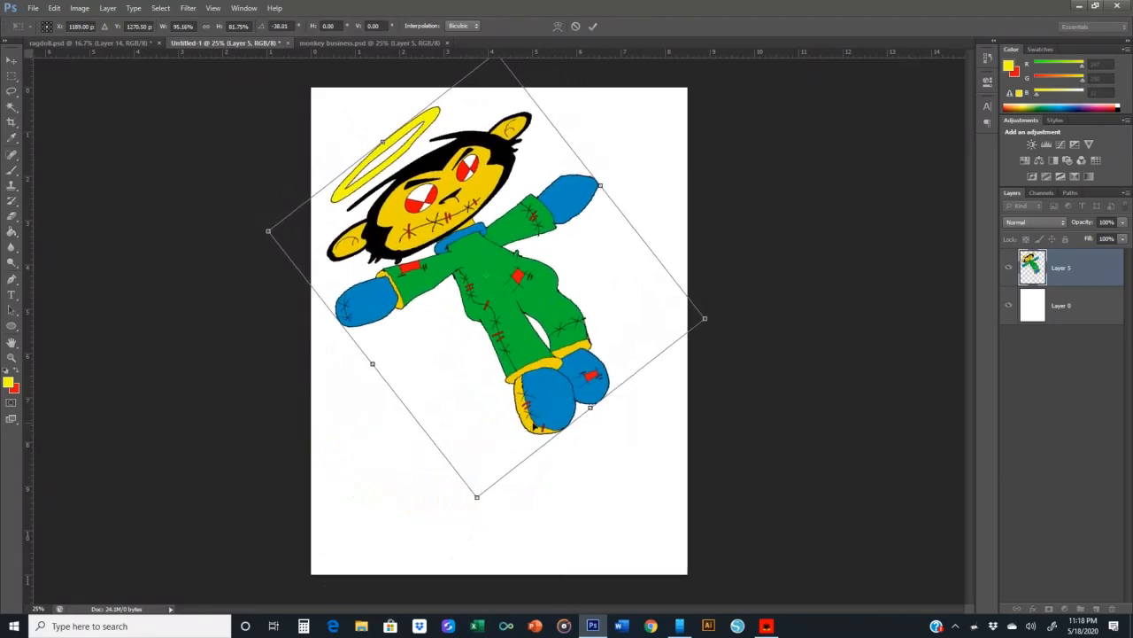
left_click_drag(532, 427, 620, 470)
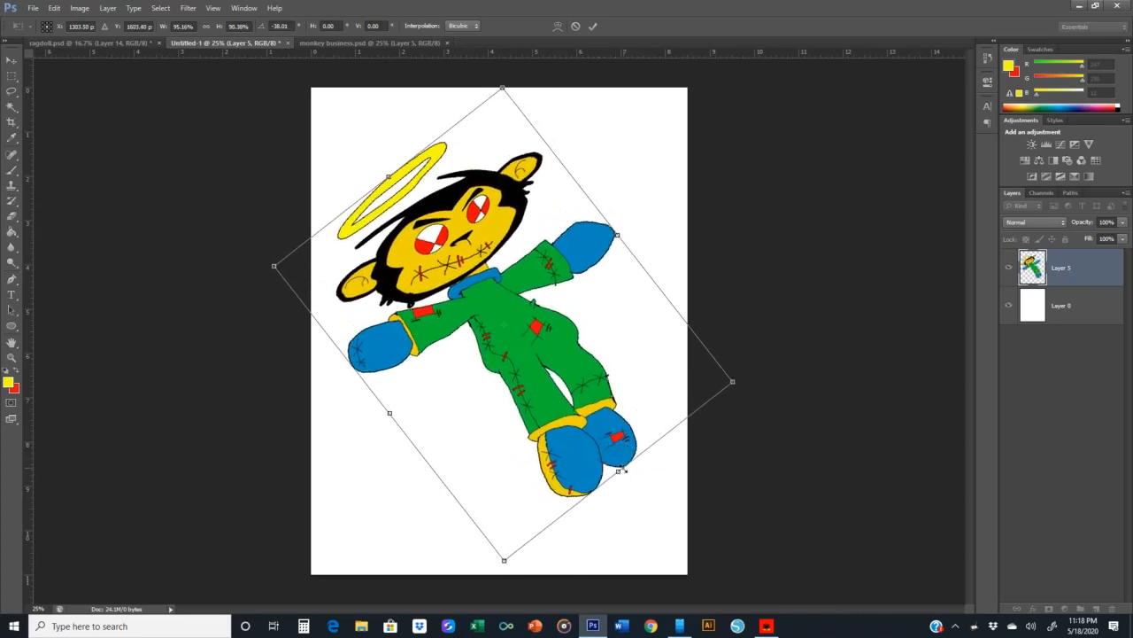
left_click(598, 25)
key("g")
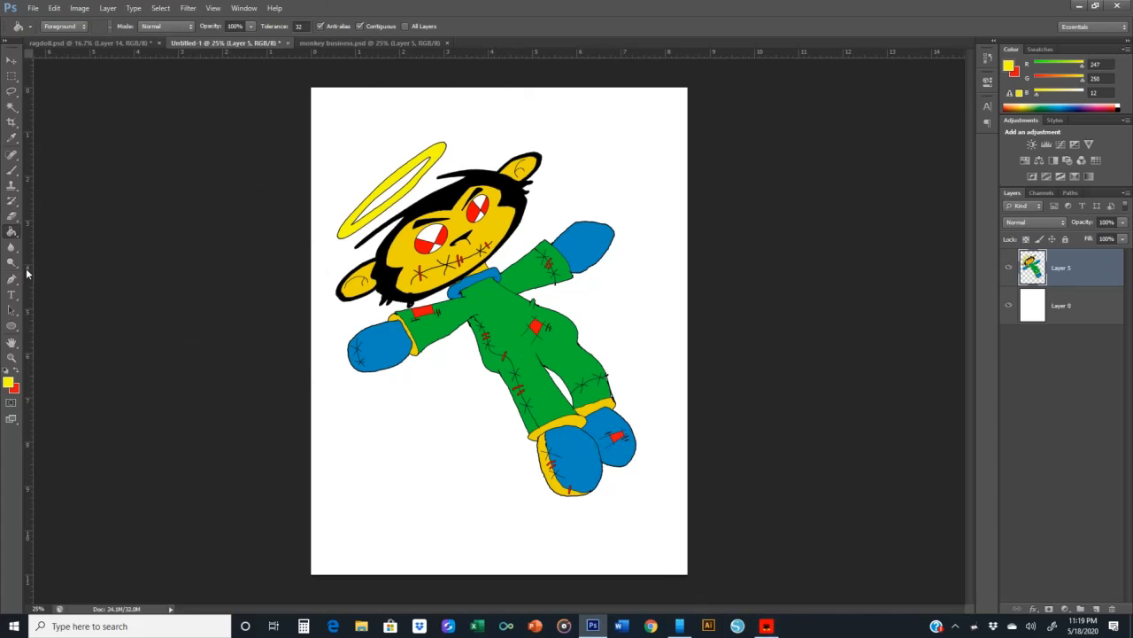
- Set the foreground colour to white for the Brush and add a new layer above the doll
left_click(7, 373)
left_click(15, 370)
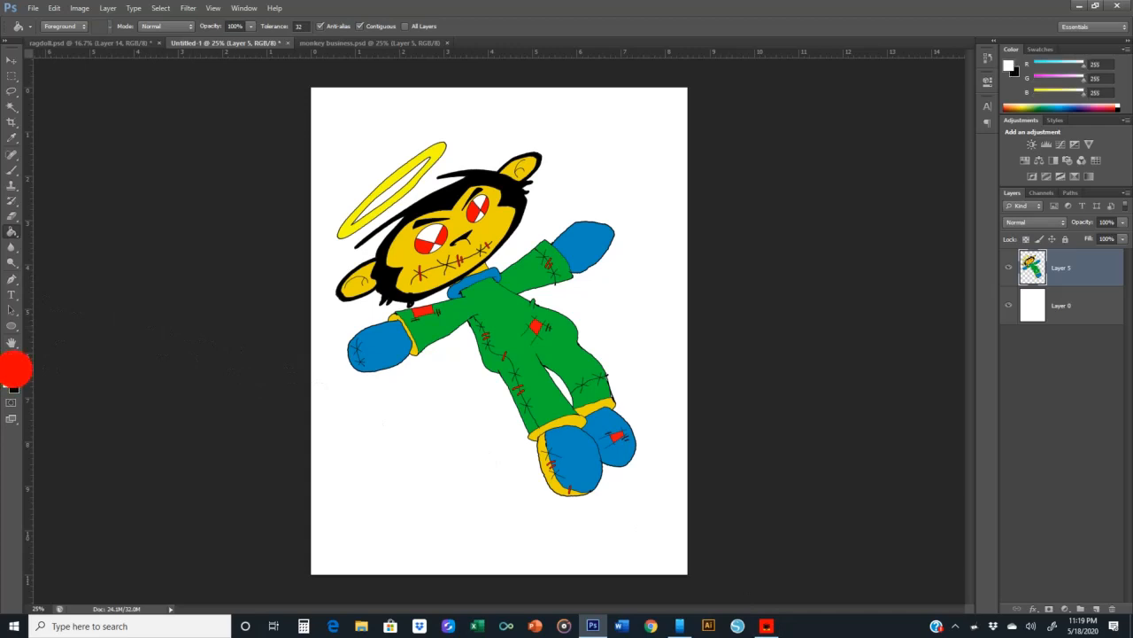
left_click(12, 169)
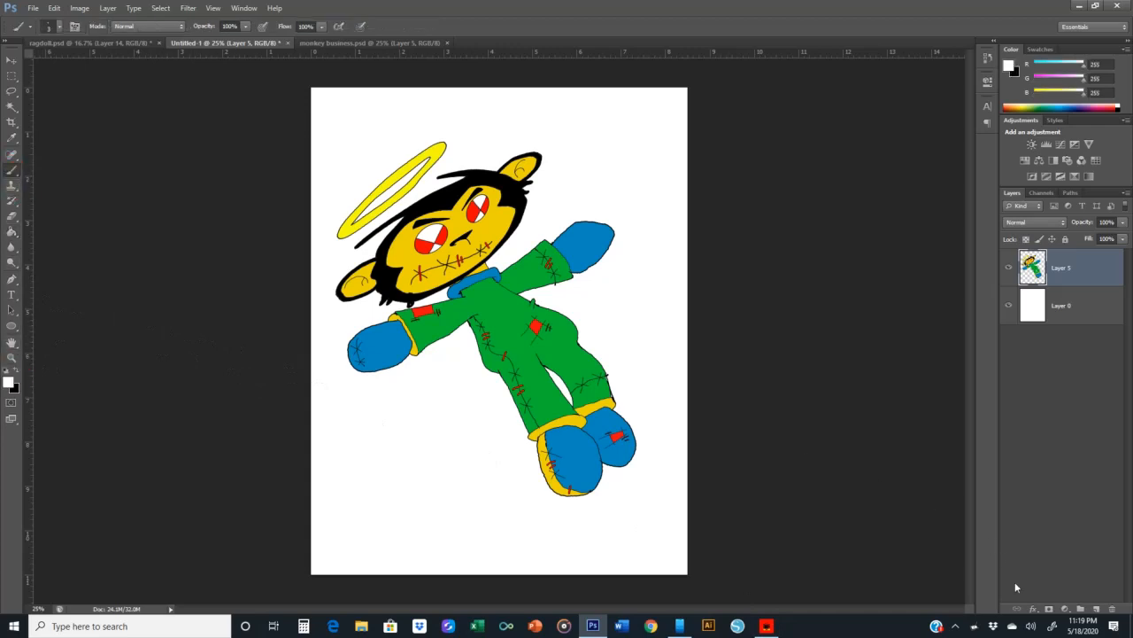
left_click(1096, 609)
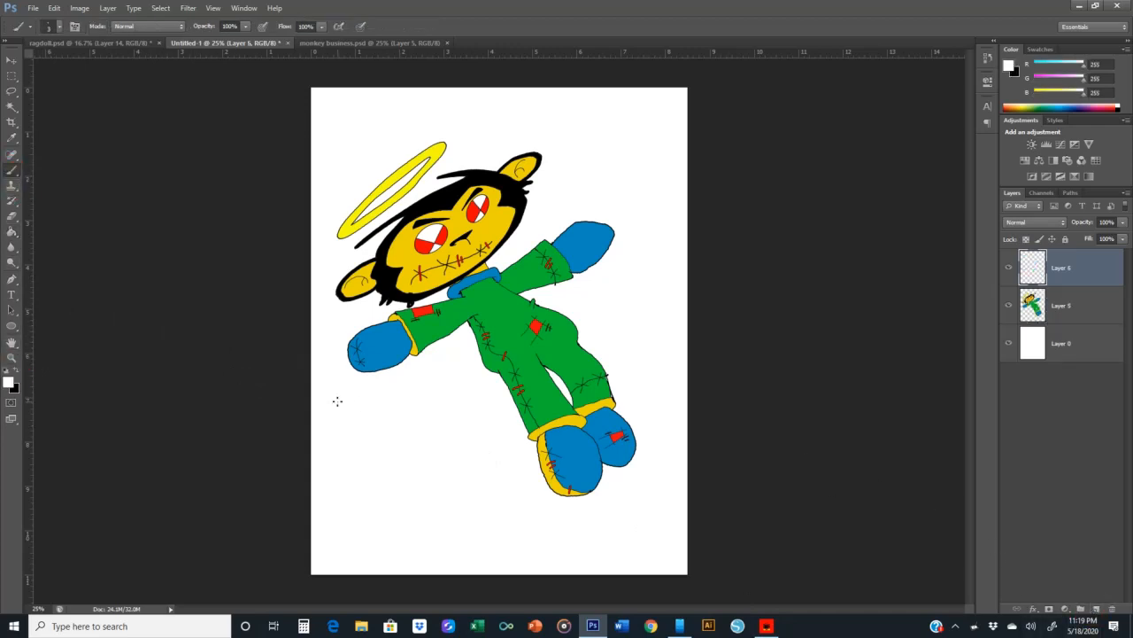
- Draw a small white cloud-shaped puff outline at the tip of the hand with the stitched seam
key("ctrl+plus")
key("ctrl+plus")
key("ctrl+plus")
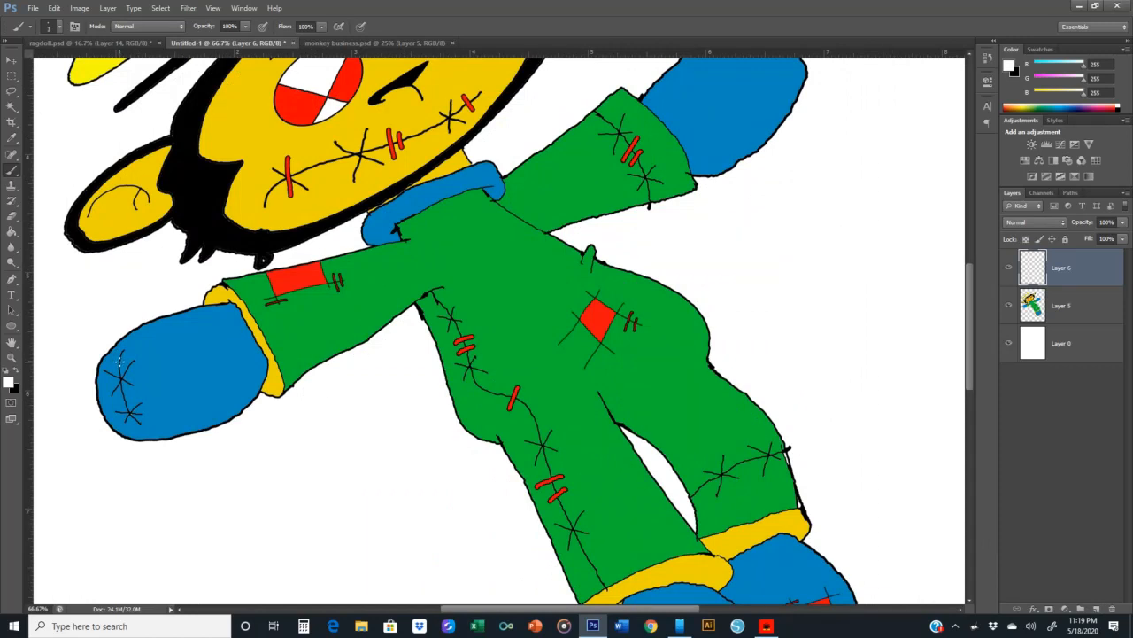
left_click(114, 355)
mouse_move(115, 355)
left_mouse_down()
mouse_move(98, 332)
mouse_move(93, 341)
left_mouse_up()
left_click_drag(93, 354, 115, 354)
- Hide the white background layer and add a new layer directly above it, beneath the doll
left_click(1009, 344)
left_click(1083, 350)
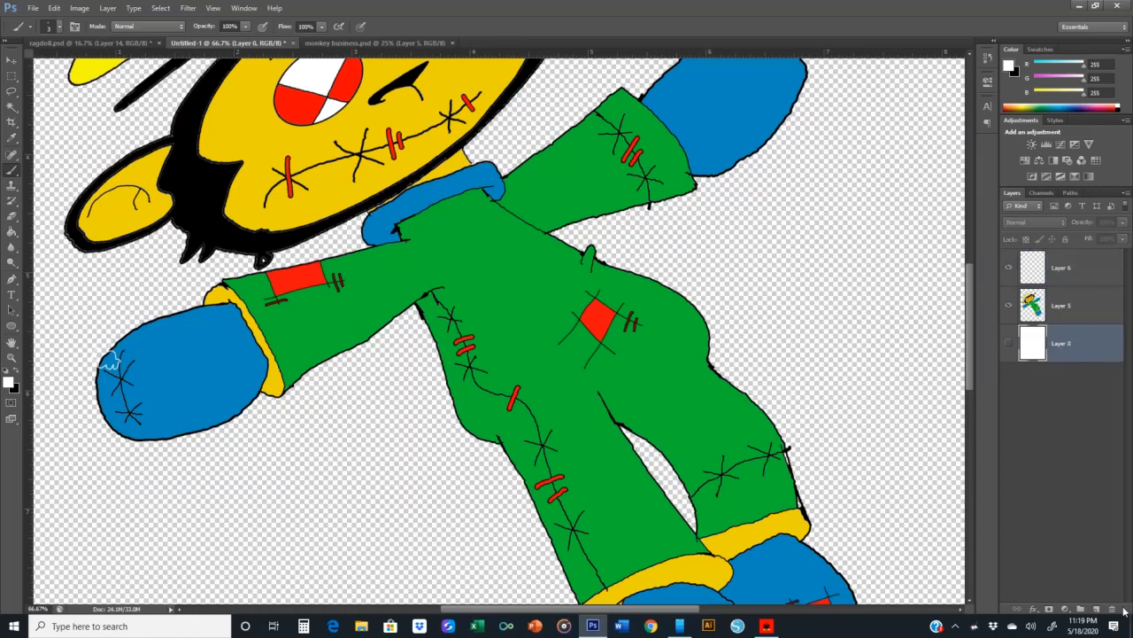
left_click(1096, 610)
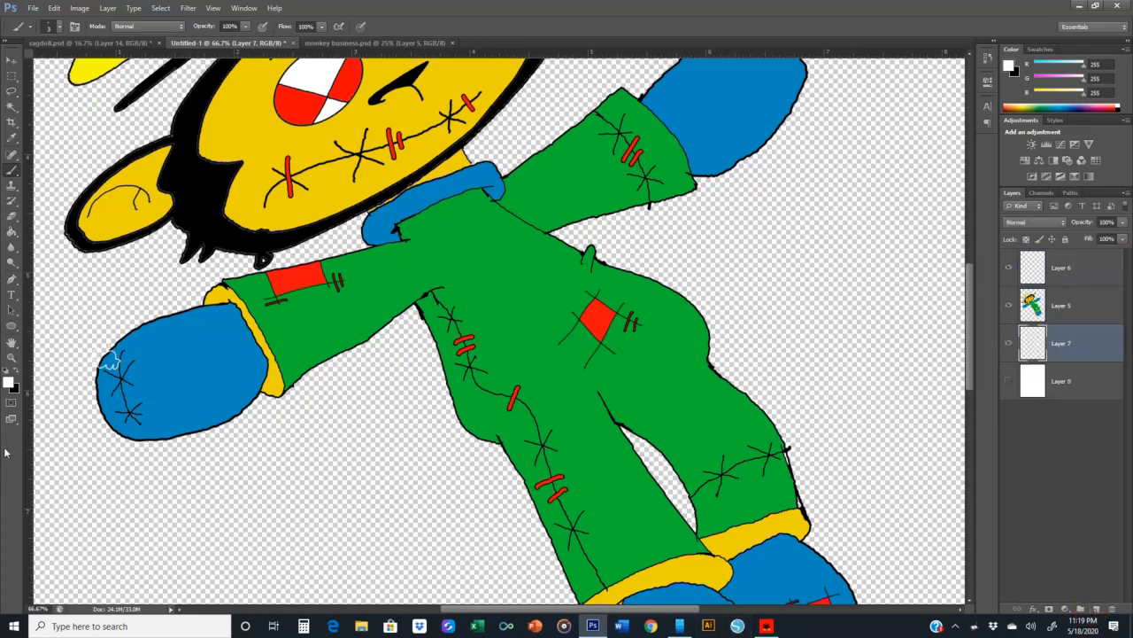
- Fill the new layer beneath the doll with red, R 243, G 4, B 4, using the Paint Bucket
left_click(9, 382)
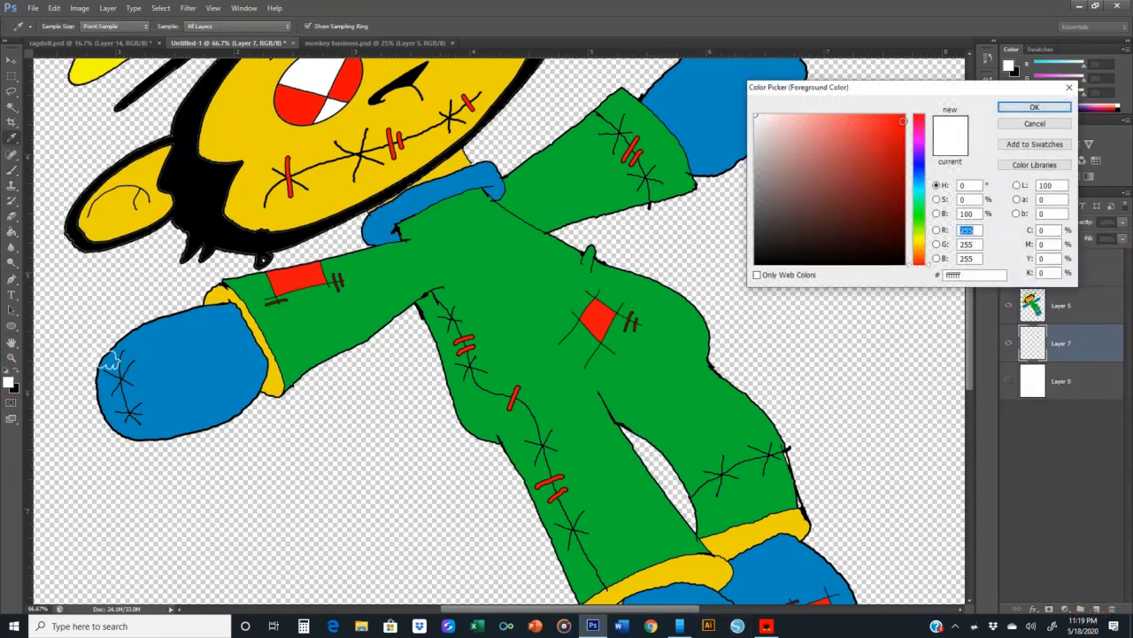
left_click(903, 122)
left_click(1030, 107)
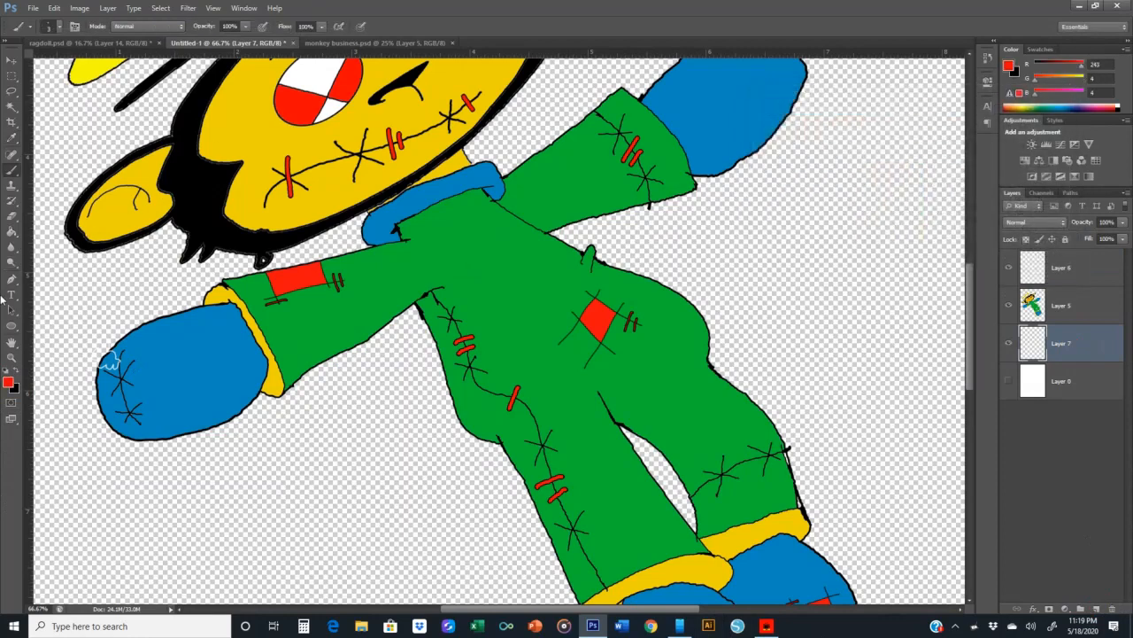
left_click(11, 230)
left_click(87, 274)
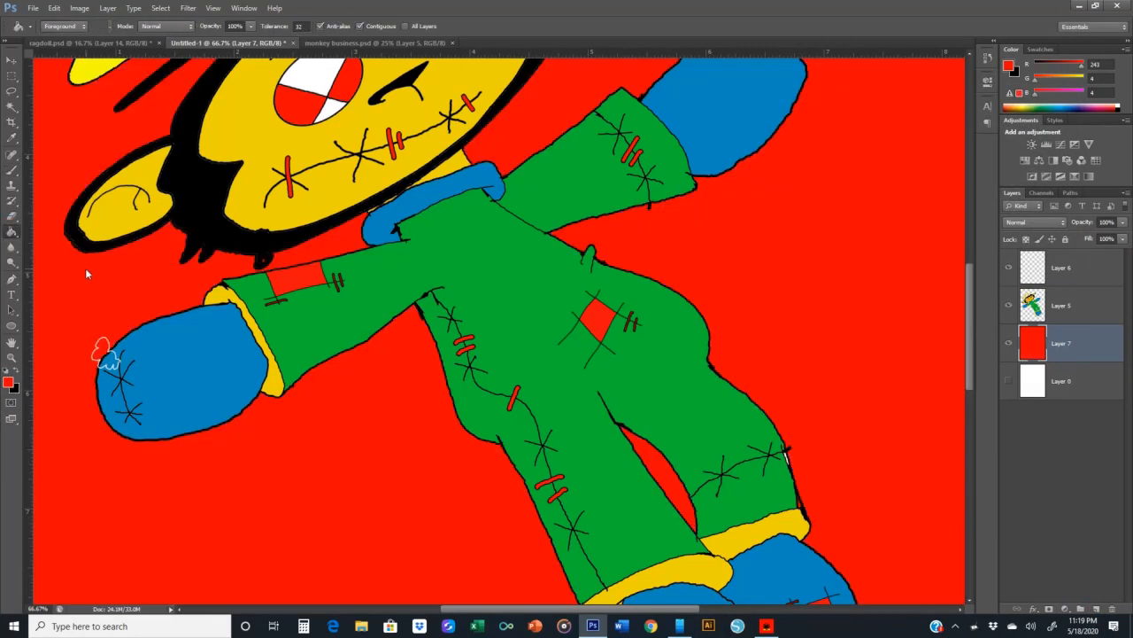
- Make the puff's layer, Layer 6, active and ready the Brush with white as the foreground colour
left_click(1066, 317)
left_click(1062, 271)
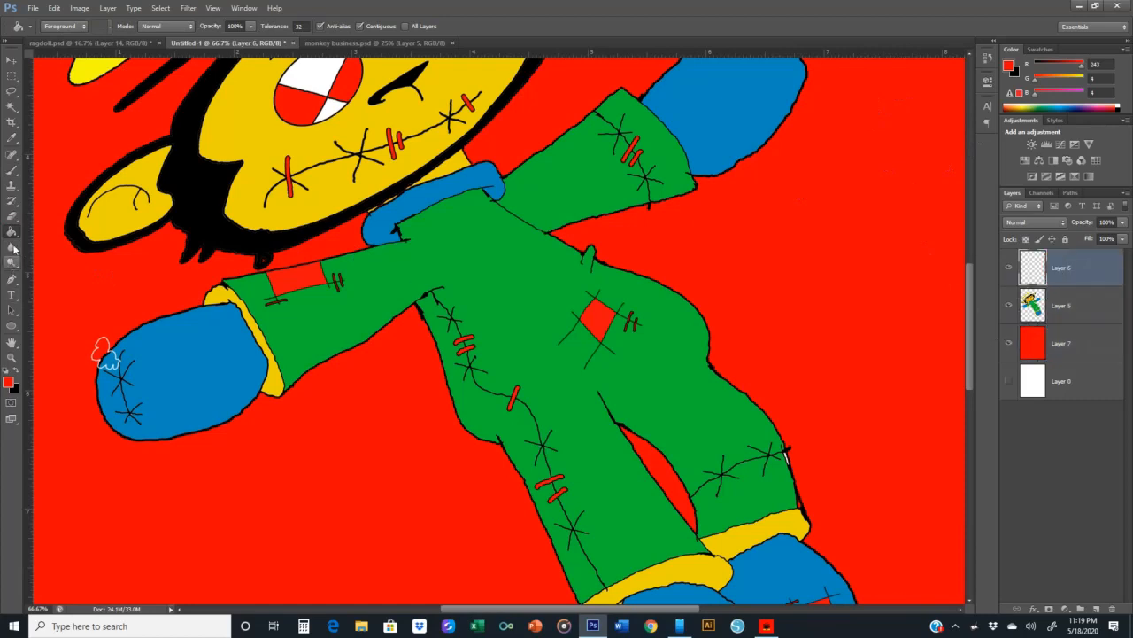
left_click(12, 169)
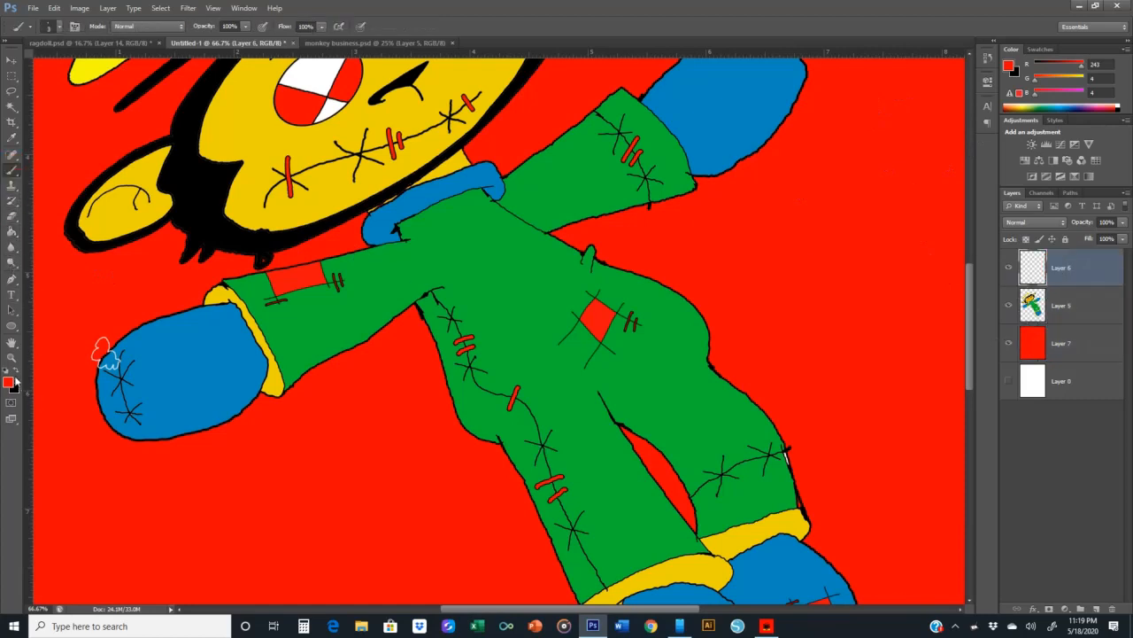
left_click(5, 371)
left_click(16, 370)
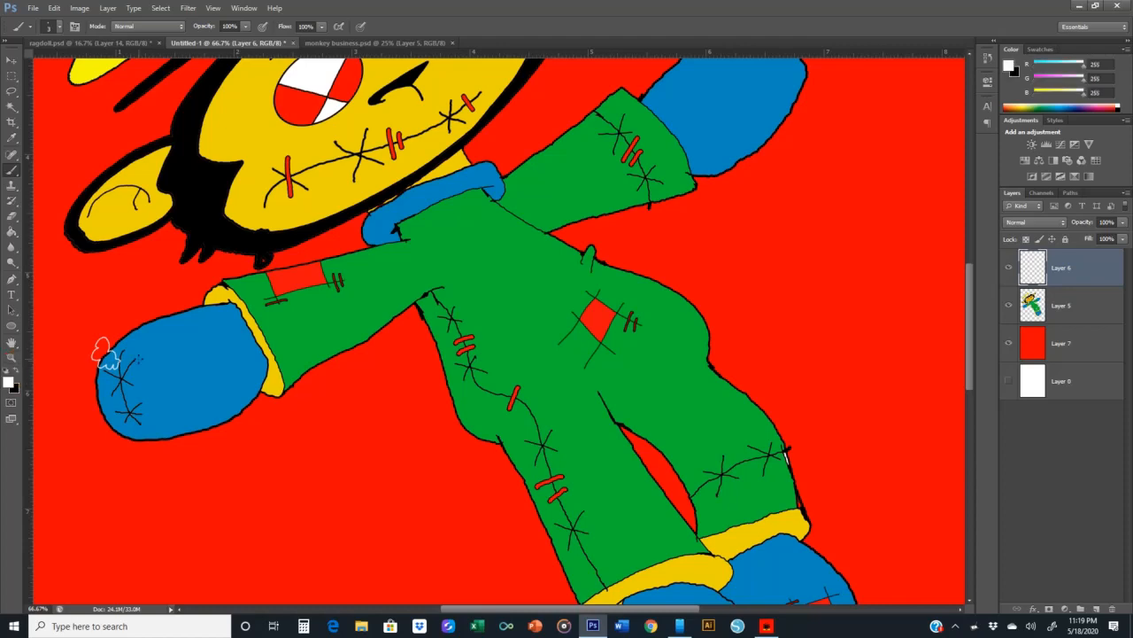
- Fill the cloud-shaped puff at the hand's tip with solid white using an 18 px hard round brush
key("ctrl+plus")
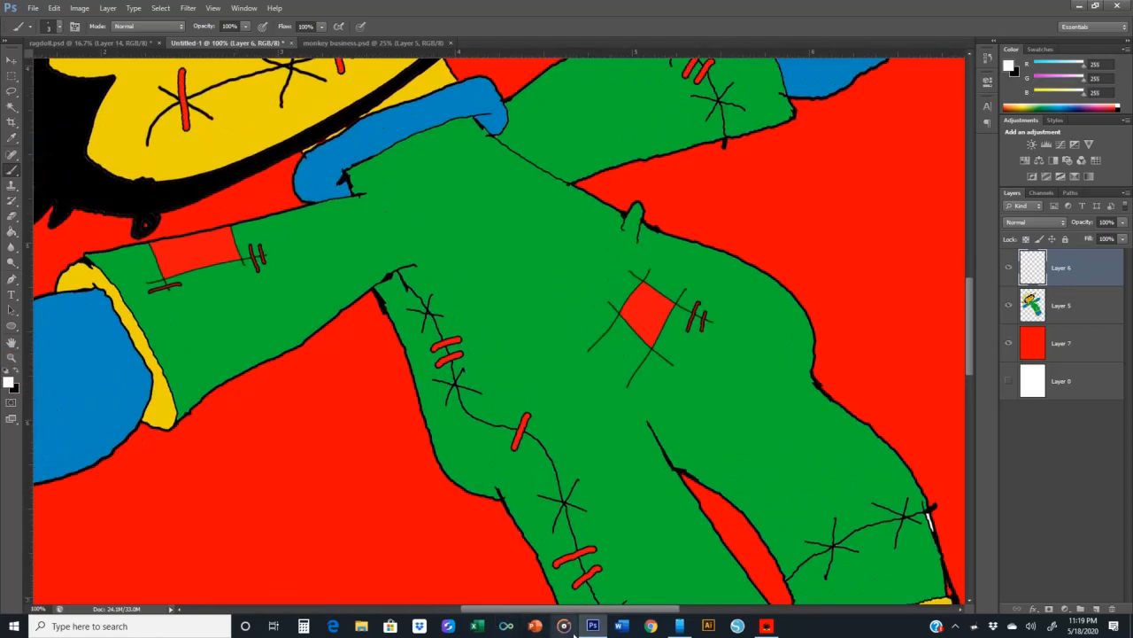
left_click_drag(553, 609, 480, 609)
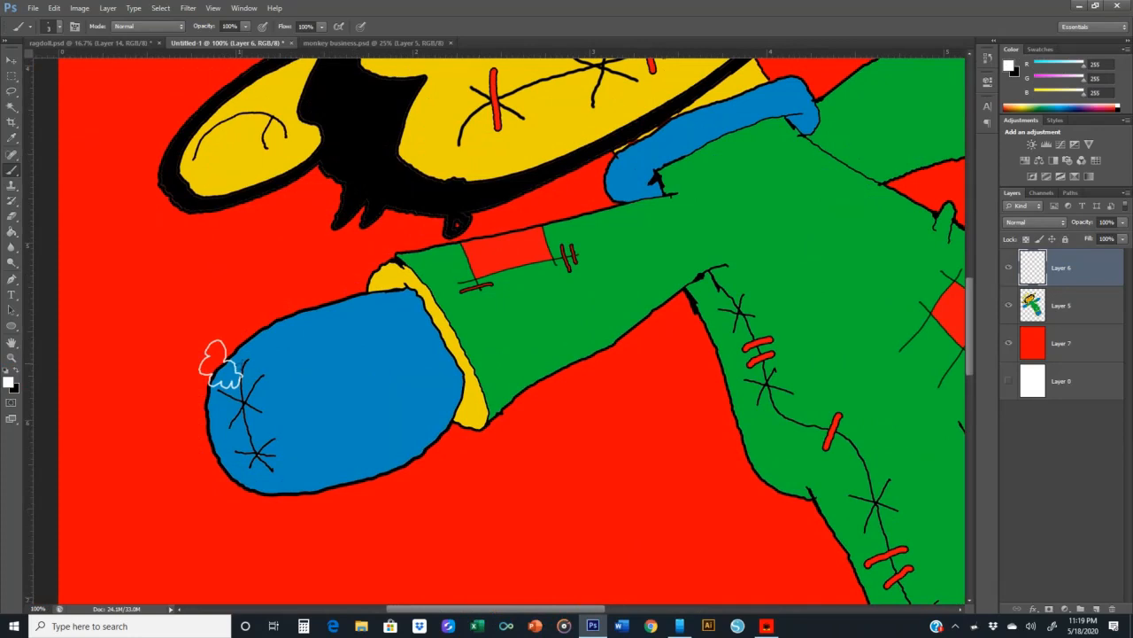
mouse_move(240, 364)
left_mouse_down()
mouse_move(226, 372)
mouse_move(237, 371)
left_mouse_up()
left_click(51, 26)
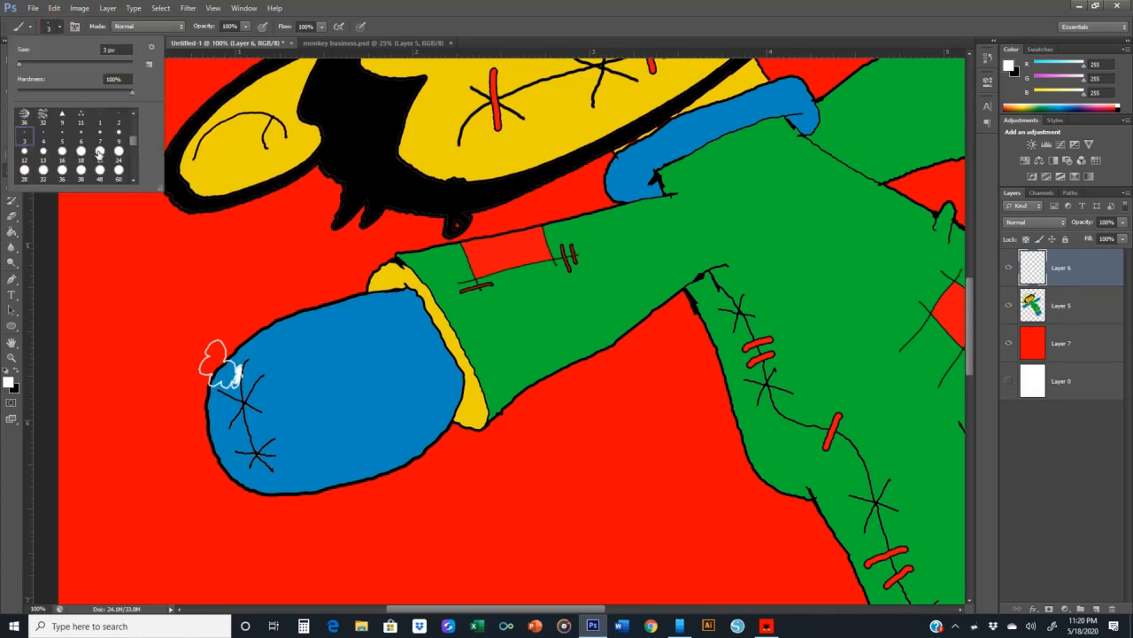
left_click(119, 152)
left_click(83, 151)
left_click_drag(236, 374, 227, 363)
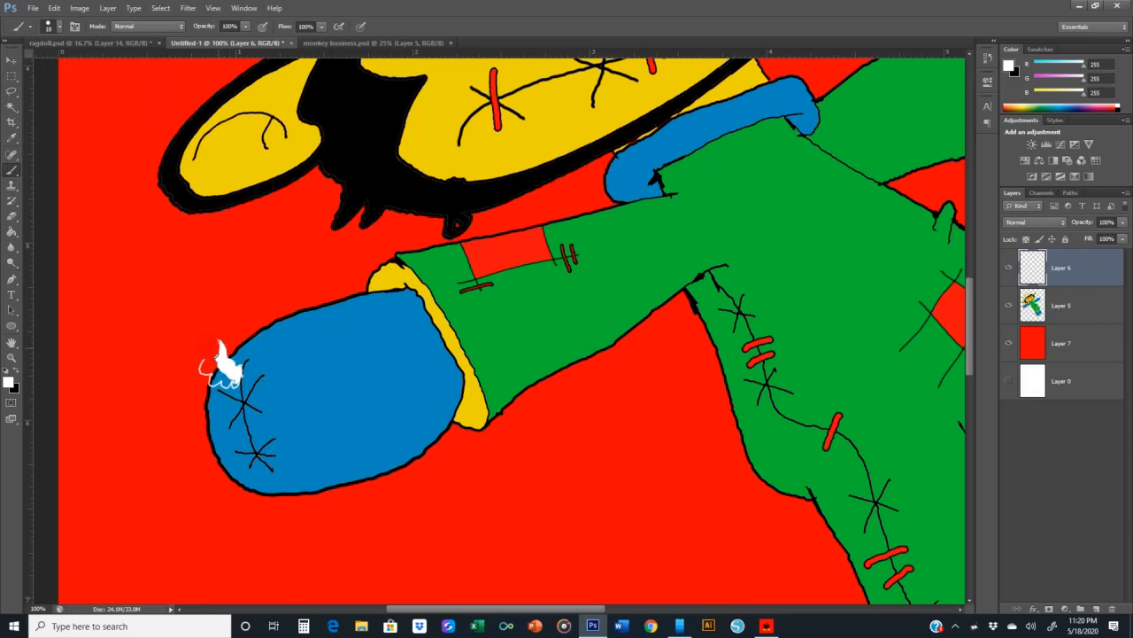
mouse_move(209, 359)
left_mouse_down()
mouse_move(206, 369)
mouse_move(232, 370)
mouse_move(211, 380)
mouse_move(205, 359)
mouse_move(223, 362)
left_mouse_up()
left_click(219, 355)
left_click(218, 353)
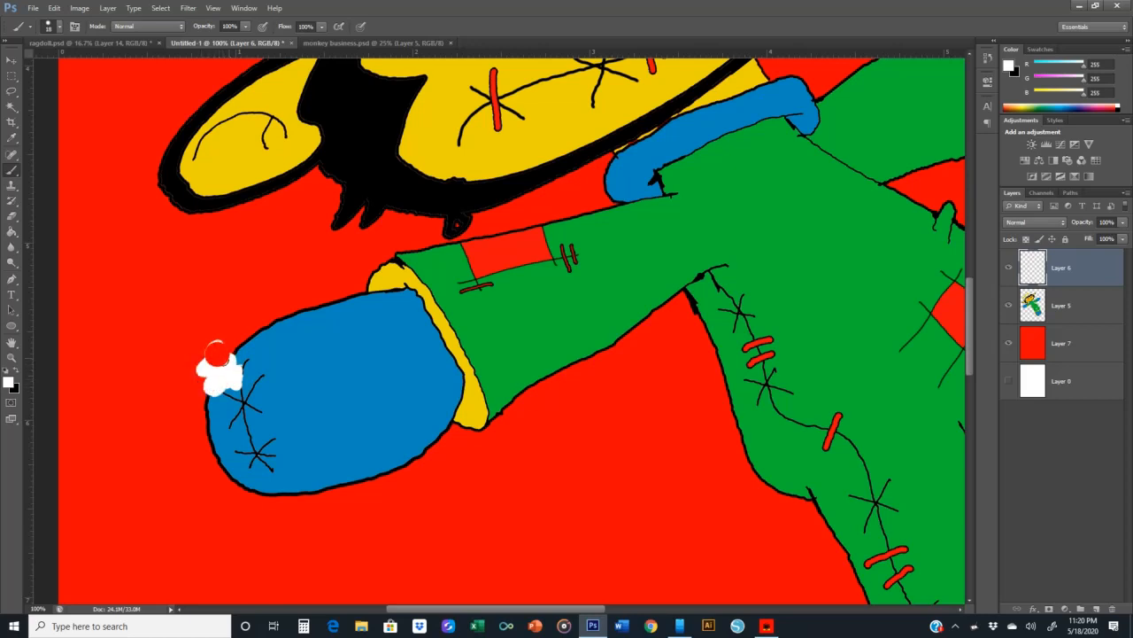
- Paint a lumpy white puff hanging from the seam at the tip of the yellow-soled front foot
scroll(233, 355, "down", 1)
scroll(233, 355, "down", 5)
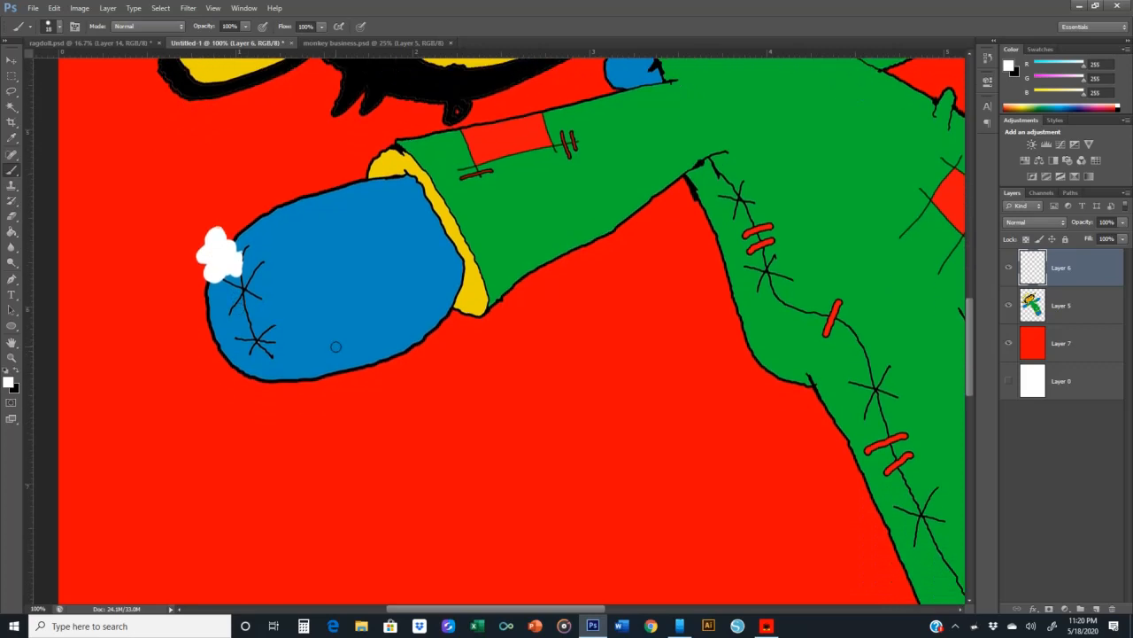
scroll(314, 339, "down", 1)
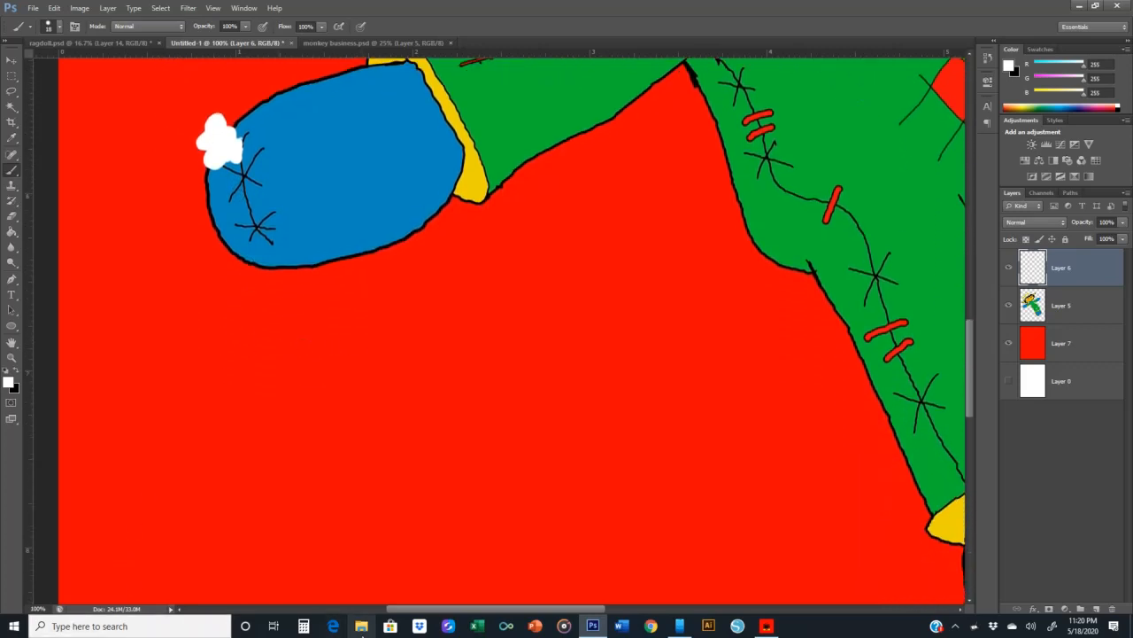
mouse_move(456, 606)
left_mouse_down()
mouse_move(637, 602)
mouse_move(559, 598)
left_mouse_up()
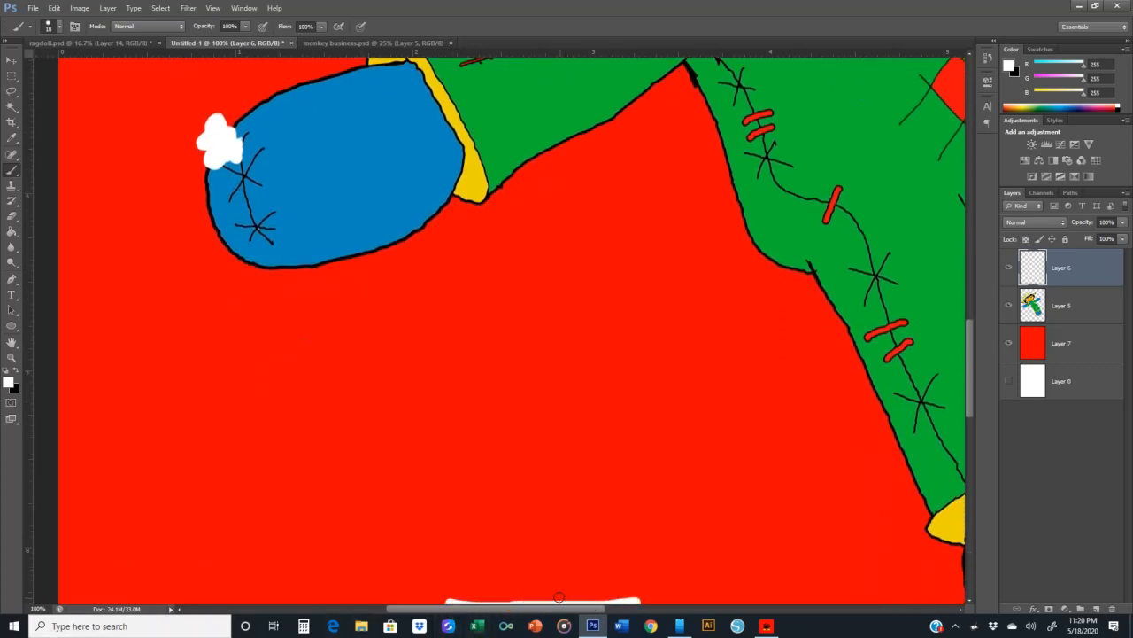
key("ctrl+z")
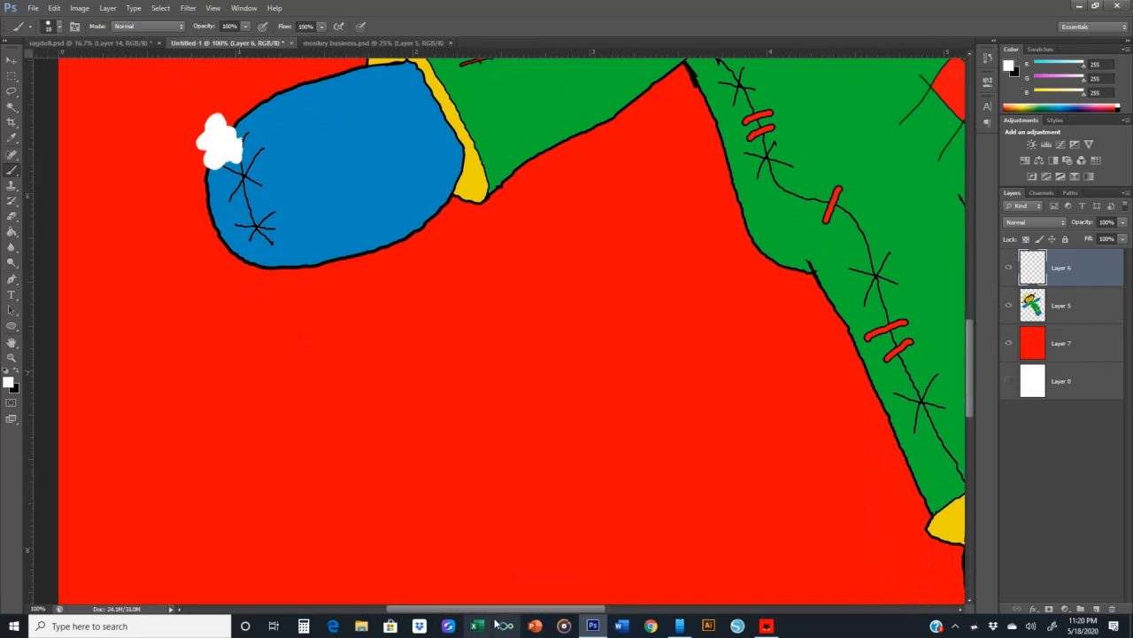
left_click_drag(503, 608, 625, 608)
scroll(567, 495, "down", 1)
scroll(568, 495, "down", 10)
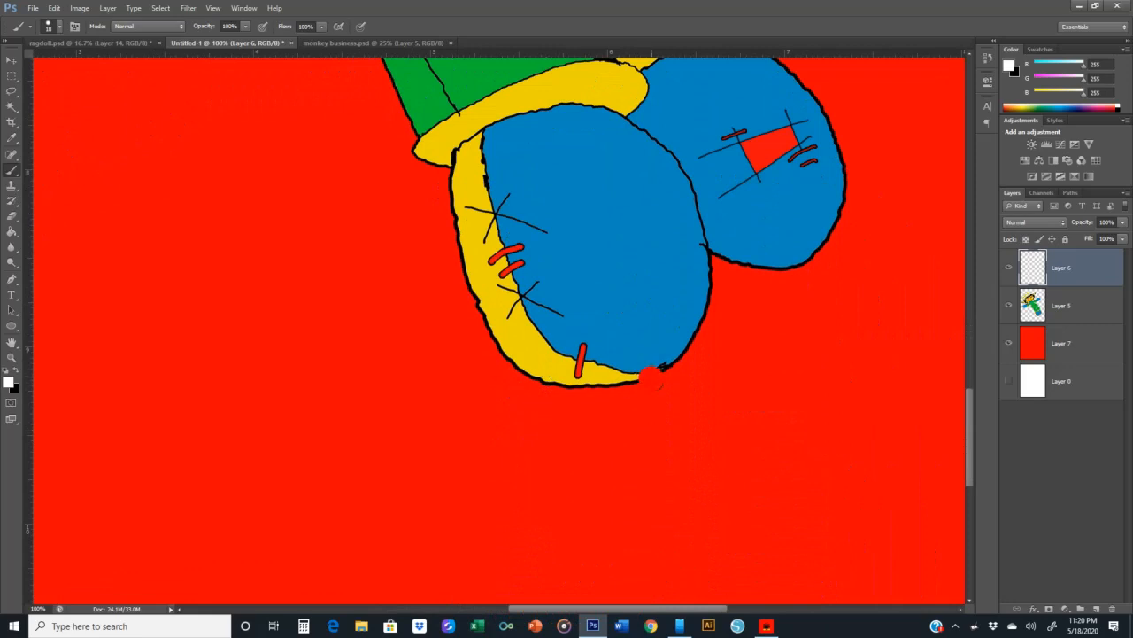
mouse_move(648, 374)
left_mouse_down()
mouse_move(654, 404)
mouse_move(627, 433)
mouse_move(655, 417)
mouse_move(622, 425)
mouse_move(656, 411)
mouse_move(629, 407)
mouse_move(645, 383)
mouse_move(617, 375)
mouse_move(632, 374)
mouse_move(626, 416)
mouse_move(629, 400)
mouse_move(658, 426)
mouse_move(655, 443)
mouse_move(640, 411)
left_mouse_up()
- Paint a white cloud-shaped puff at the outer end of the stitched seam on the rear leg
scroll(834, 187, "up", 5)
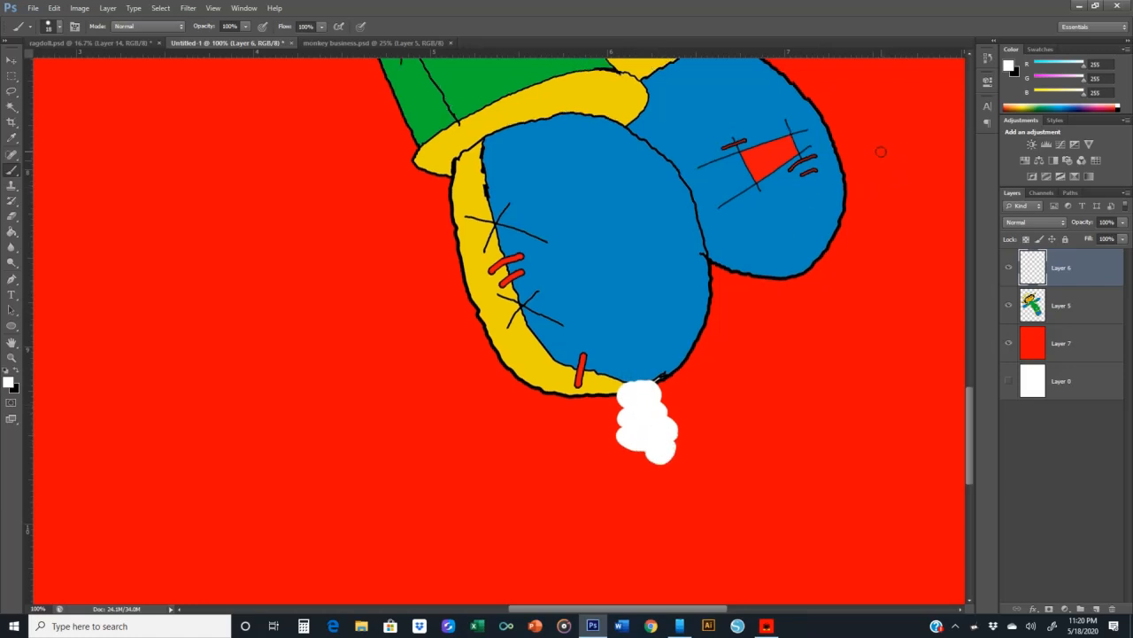
scroll(859, 157, "up", 7)
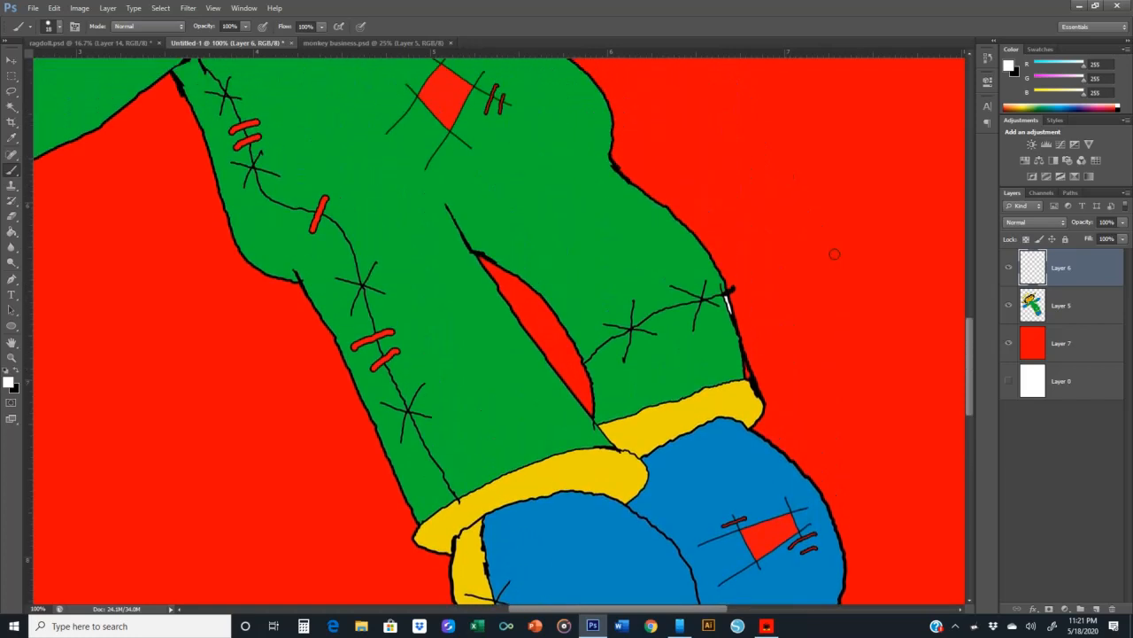
mouse_move(721, 277)
left_mouse_down()
mouse_move(751, 278)
mouse_move(728, 283)
mouse_move(741, 293)
mouse_move(726, 278)
mouse_move(717, 291)
mouse_move(749, 253)
mouse_move(712, 265)
mouse_move(759, 283)
mouse_move(754, 298)
mouse_move(737, 296)
mouse_move(740, 313)
mouse_move(730, 305)
mouse_move(718, 315)
mouse_move(773, 281)
mouse_move(755, 269)
mouse_move(791, 282)
left_mouse_up()
left_click(765, 280)
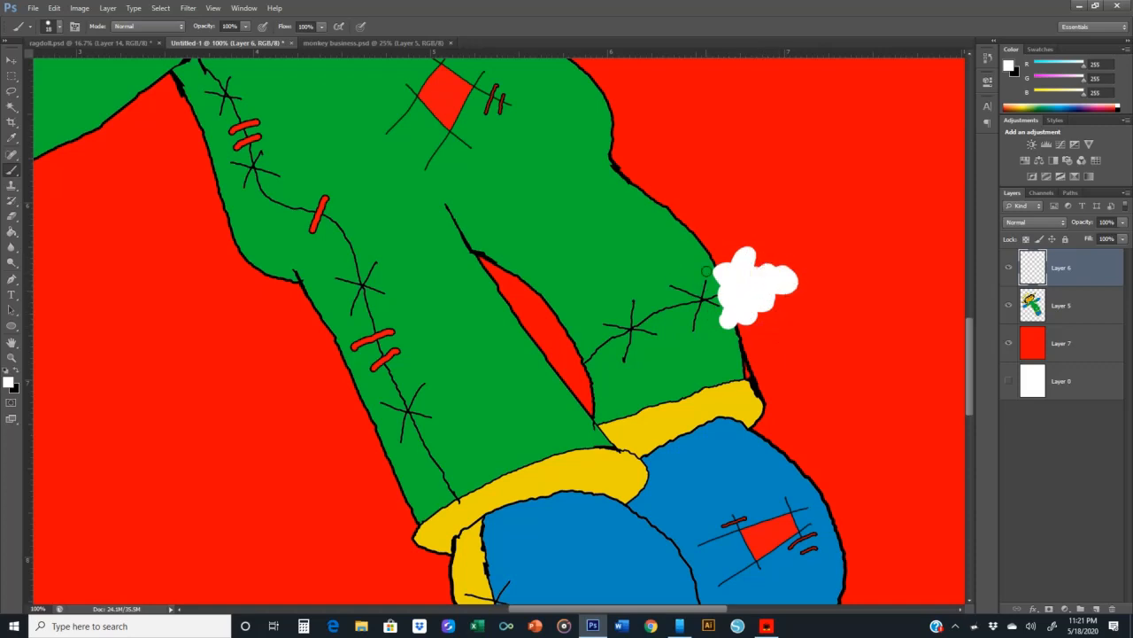
- Paint a small white puff at the lower end of the blue collar, just above the patched sleeve
scroll(705, 235, "up", 5)
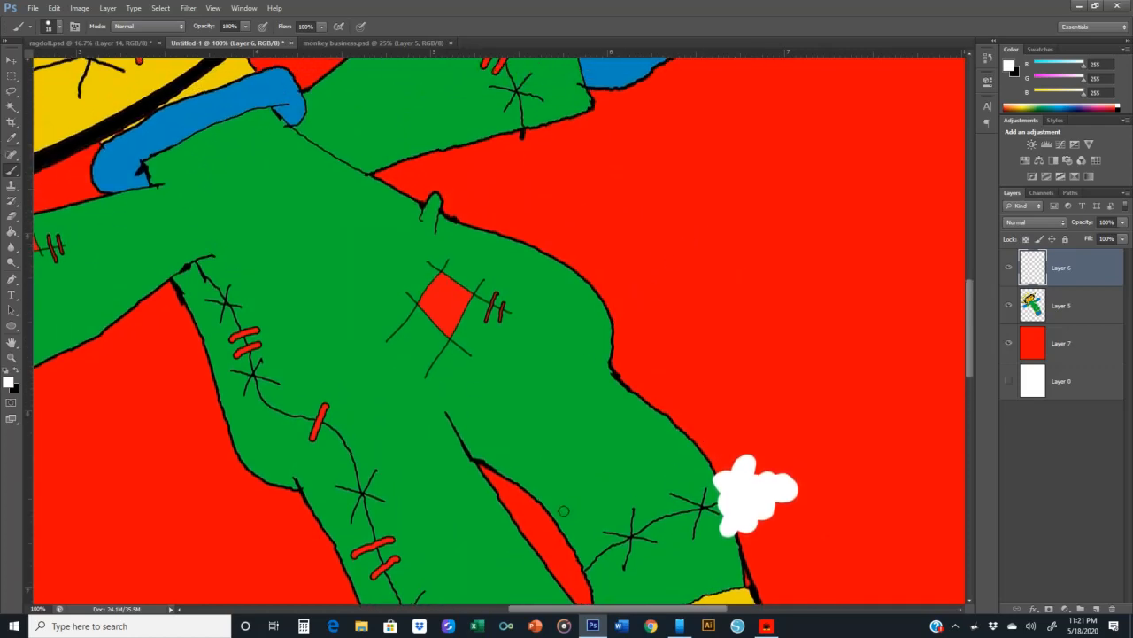
left_click_drag(647, 610, 577, 610)
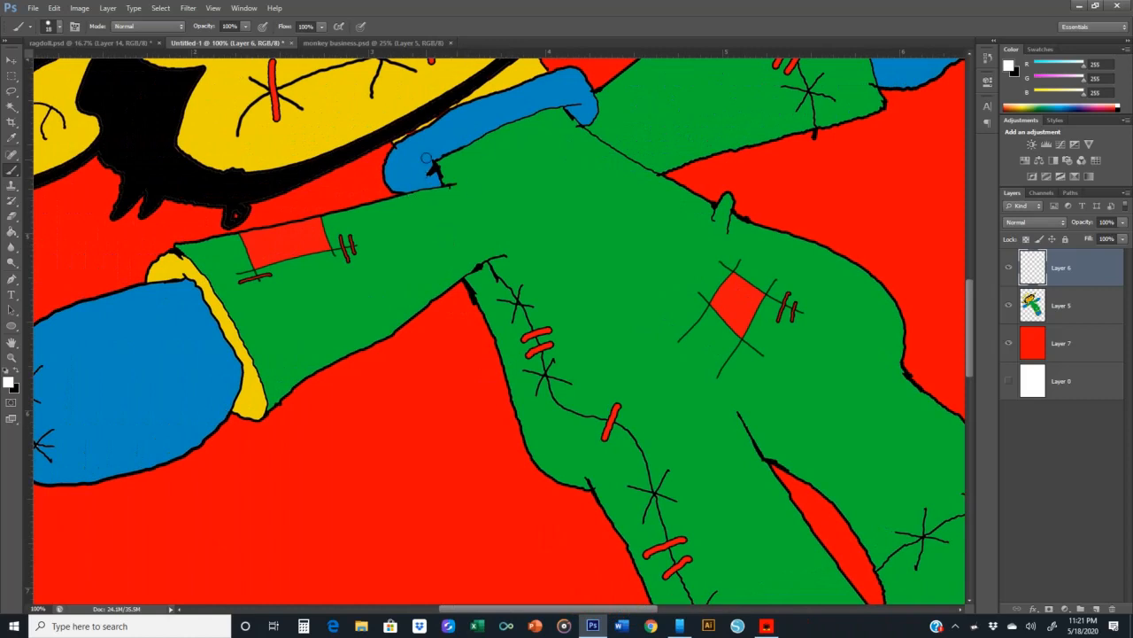
mouse_move(387, 177)
left_mouse_down()
mouse_move(377, 173)
mouse_move(390, 175)
mouse_move(376, 194)
mouse_move(362, 155)
mouse_move(379, 167)
left_mouse_up()
- Give the puffs' layer, Layer 6, a thin black Stroke layer style positioned outside at 100% opacity
key("ctrl+minus")
key("ctrl+minus")
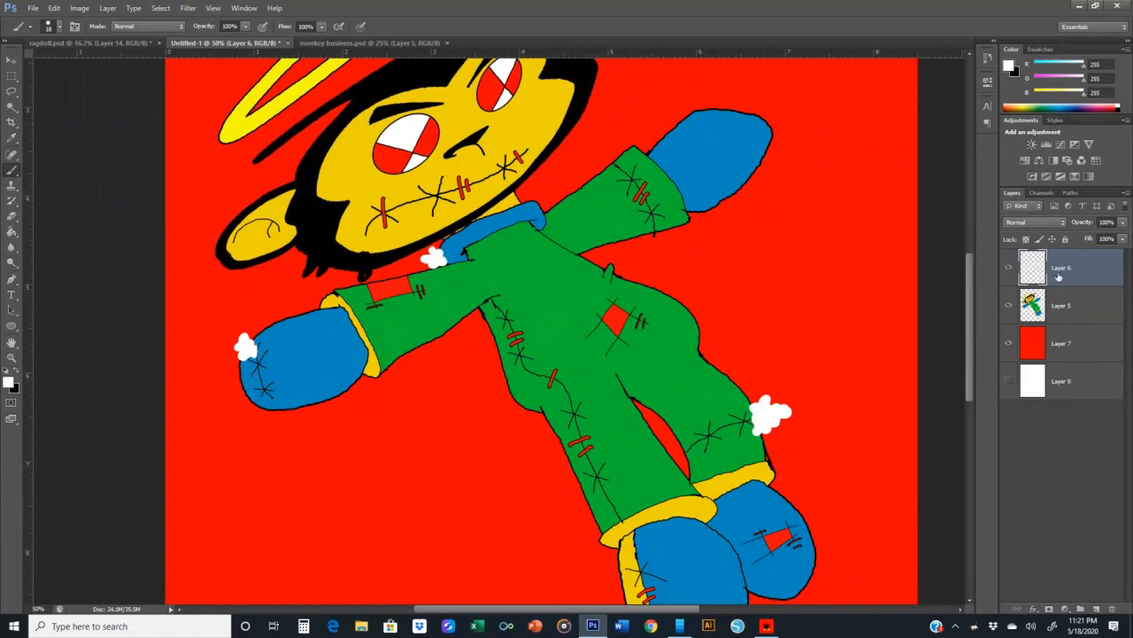
right_click(1058, 277)
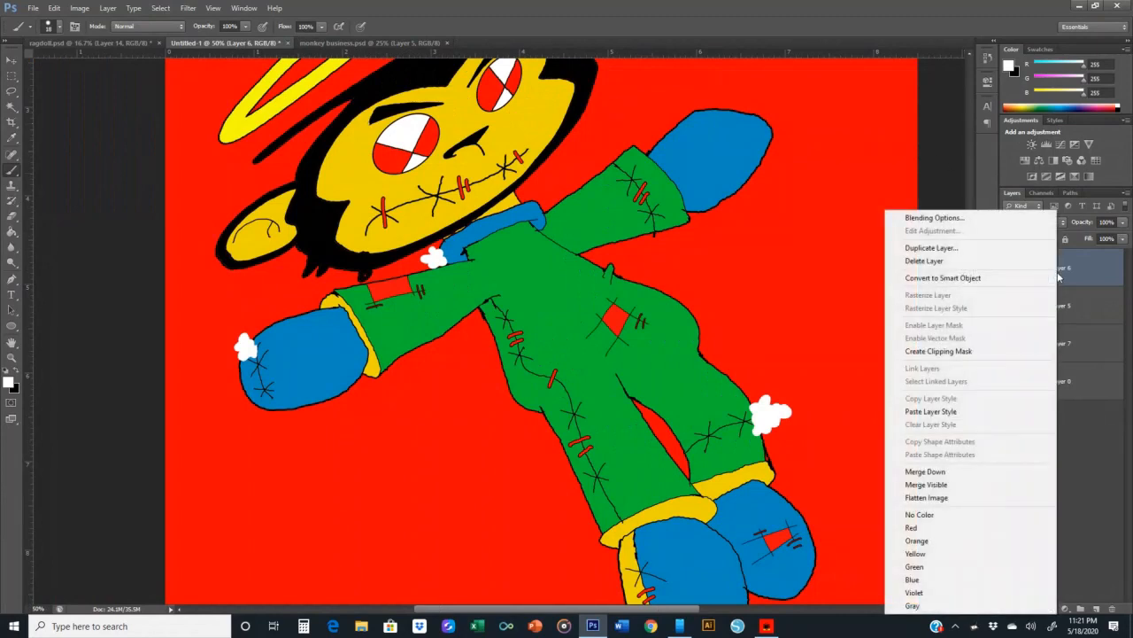
left_click(942, 218)
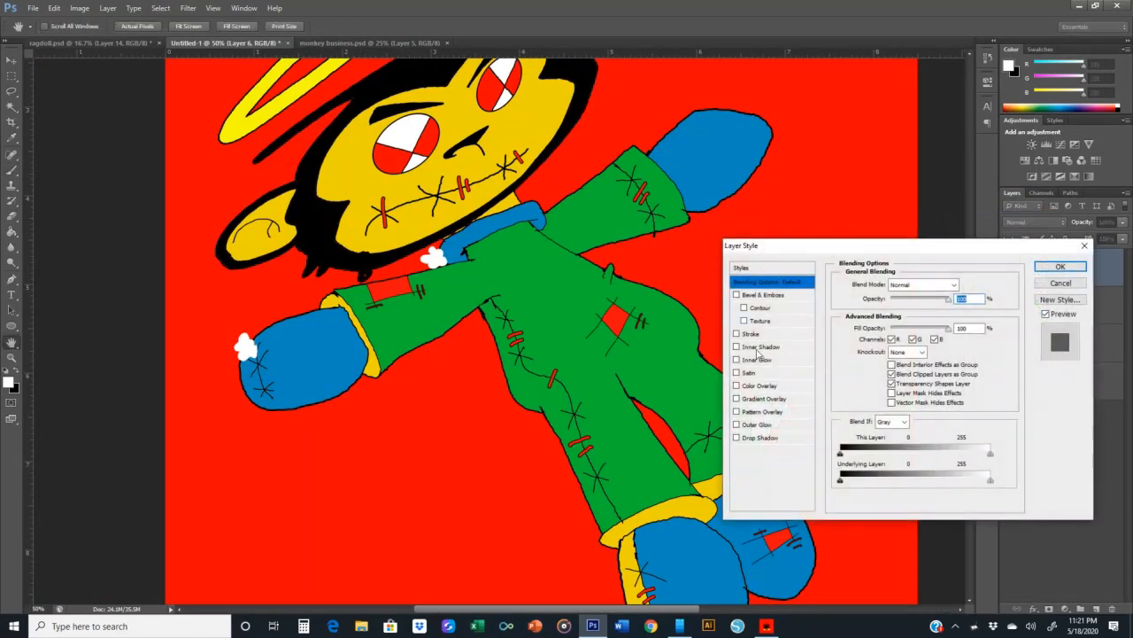
left_click(737, 333)
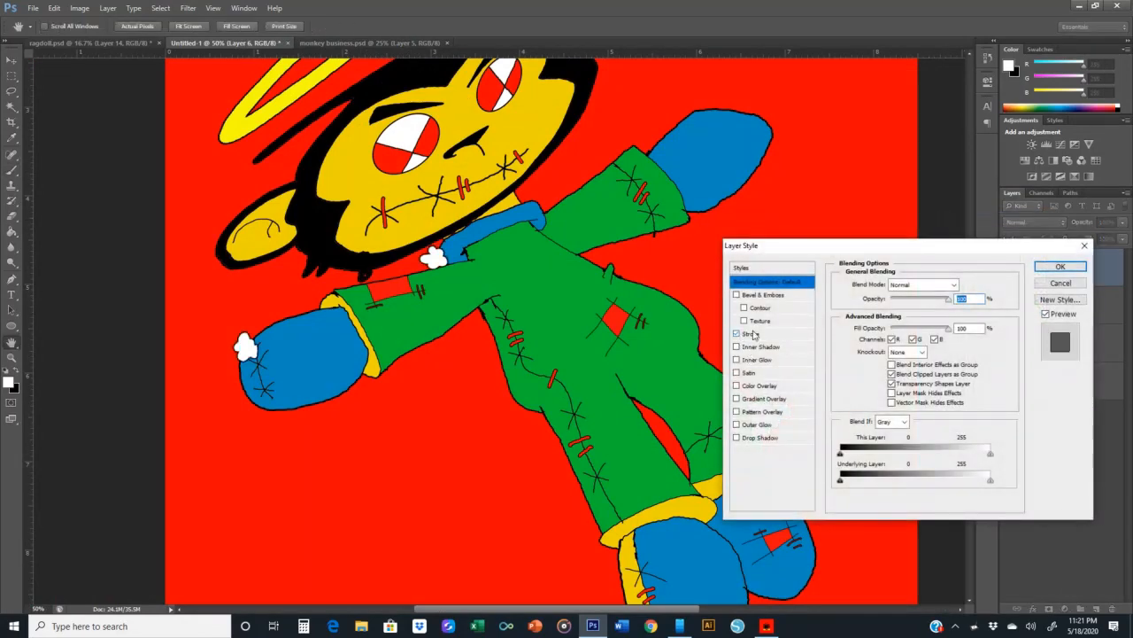
left_click(752, 334)
left_click(954, 282)
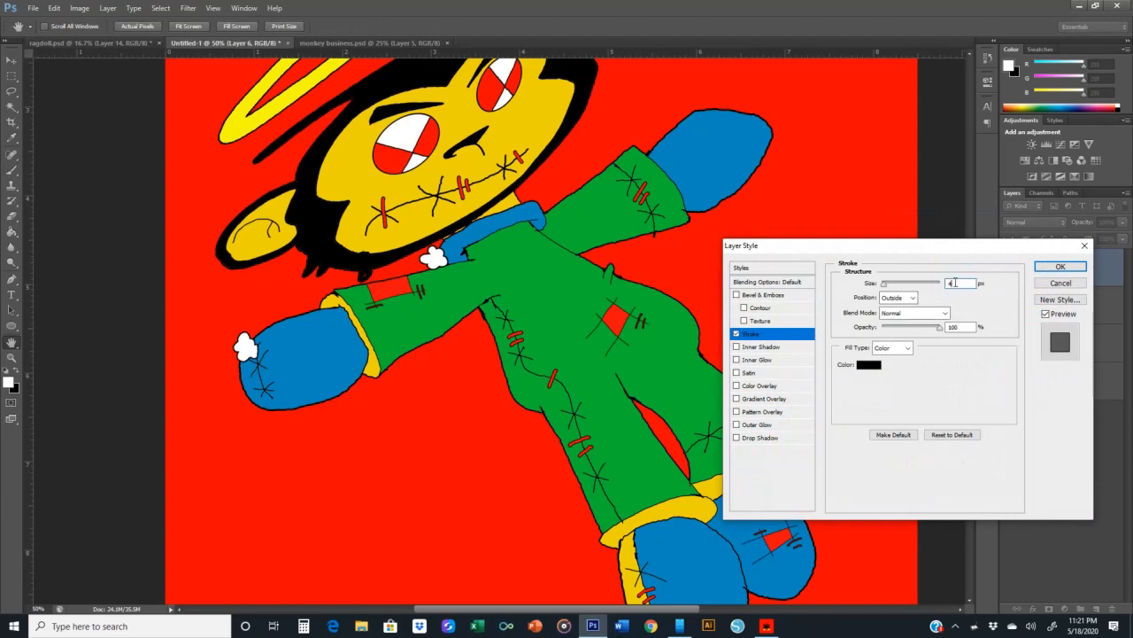
key("Down")
left_click(1060, 267)
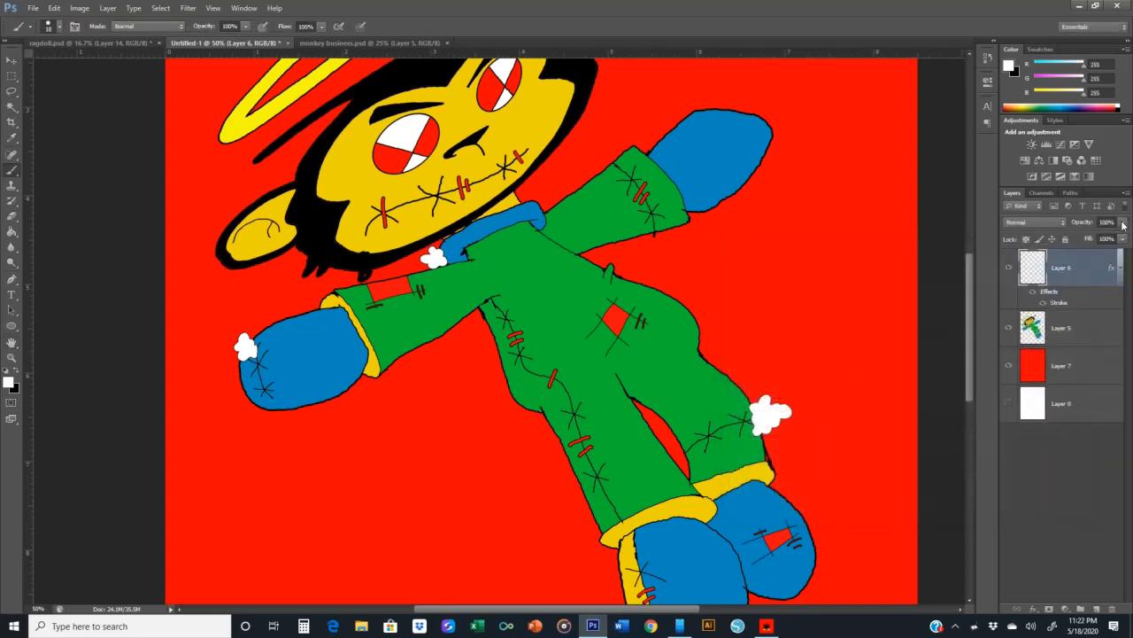
- Lower the opacity of the puffs' layer, Layer 6, to 70%
left_click(1123, 225)
mouse_move(1119, 239)
left_mouse_down()
mouse_move(1088, 240)
mouse_move(1105, 239)
left_mouse_up()
left_click(1099, 239)
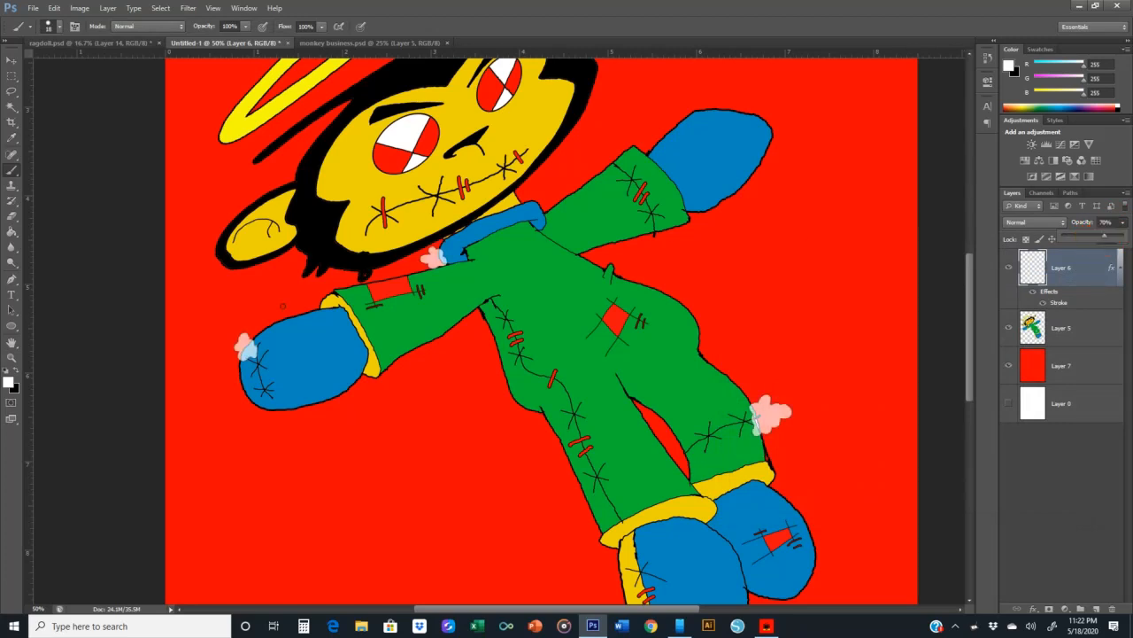
- Dab 18 px white Brush dots on the front foot above its puff and on the rear leg below its puff
left_click(12, 215)
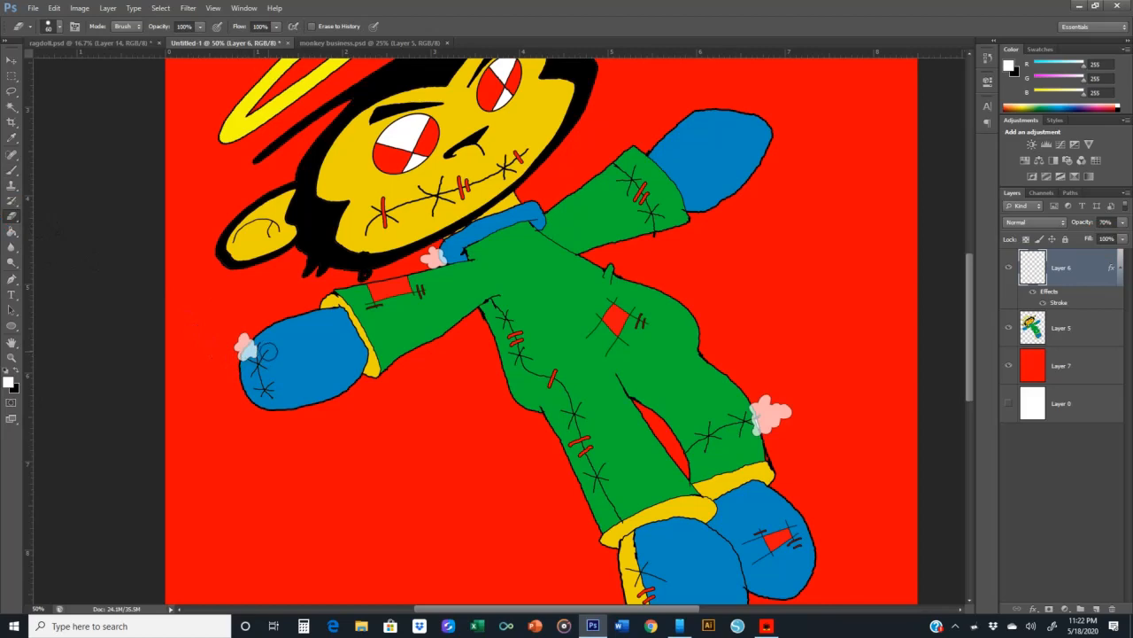
key("ctrl+plus")
key("ctrl+plus")
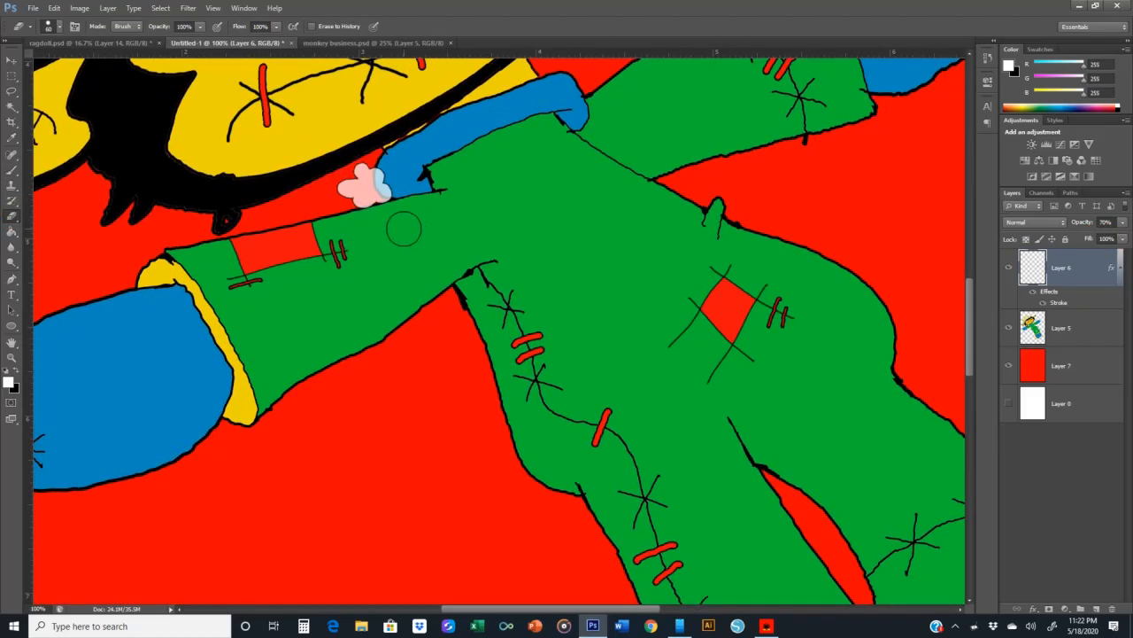
scroll(683, 362, "down", 5)
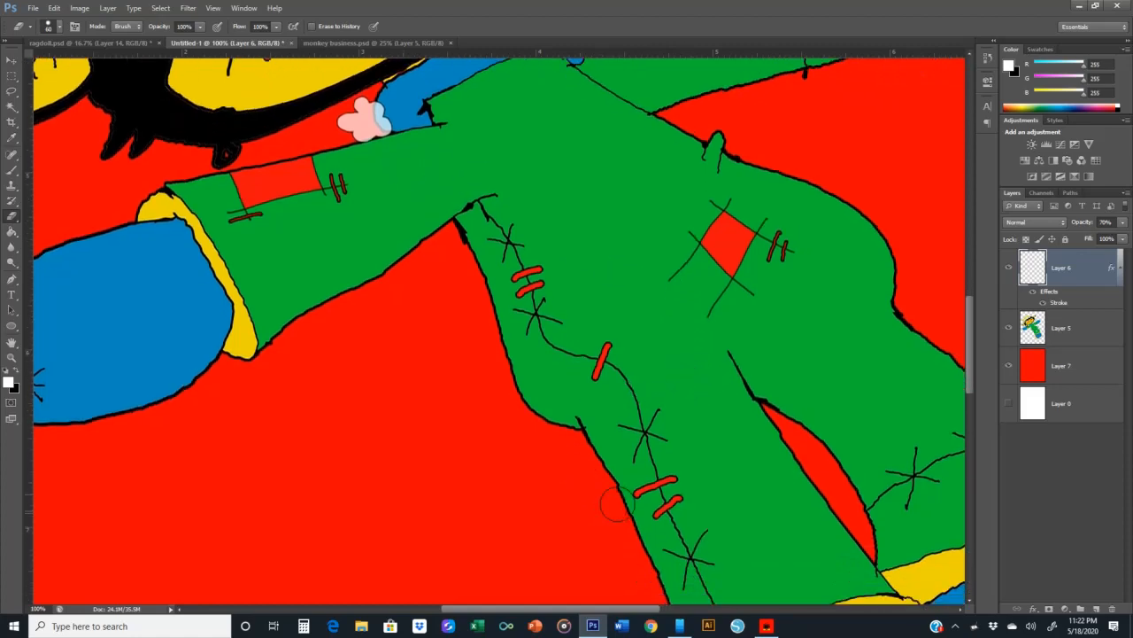
scroll(687, 462, "down", 5)
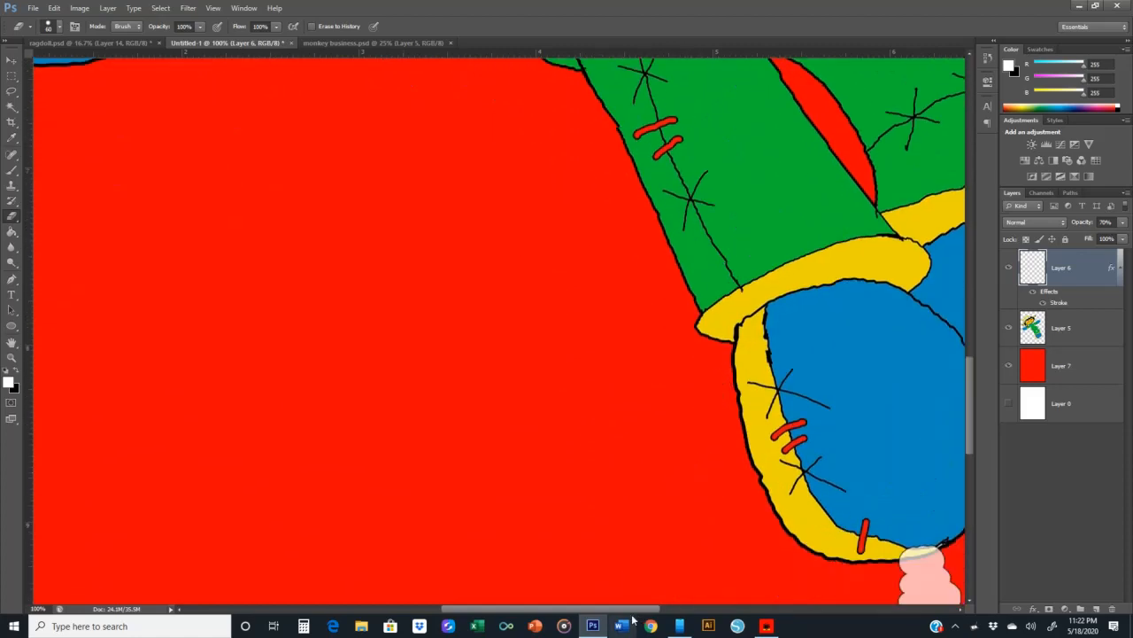
left_click_drag(631, 611, 663, 611)
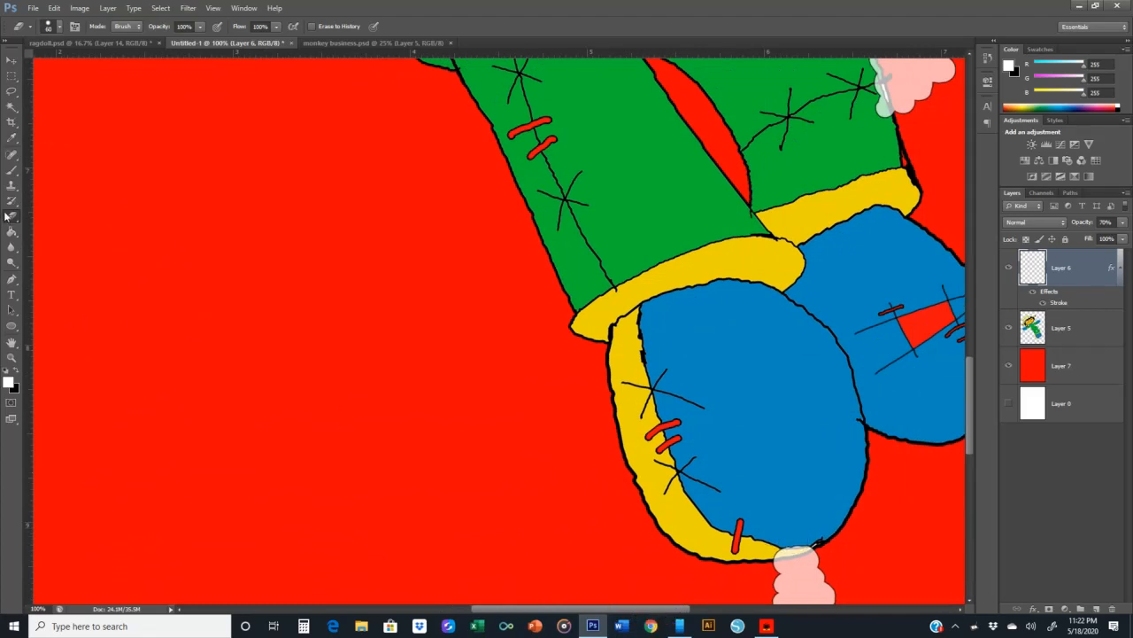
left_click(11, 170)
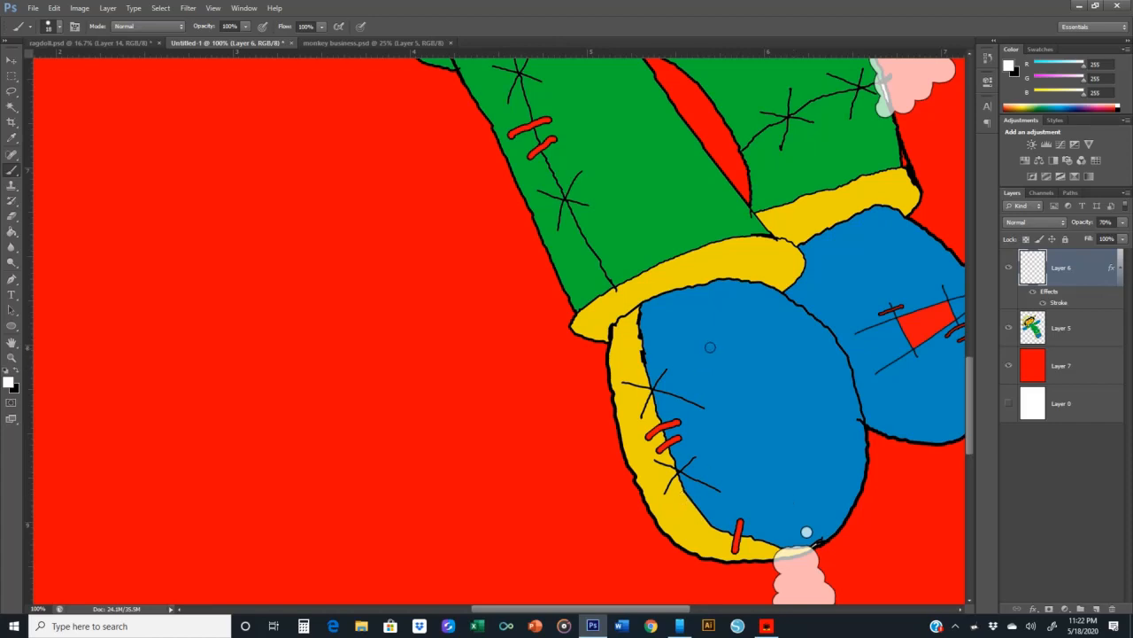
scroll(885, 361, "up", 2)
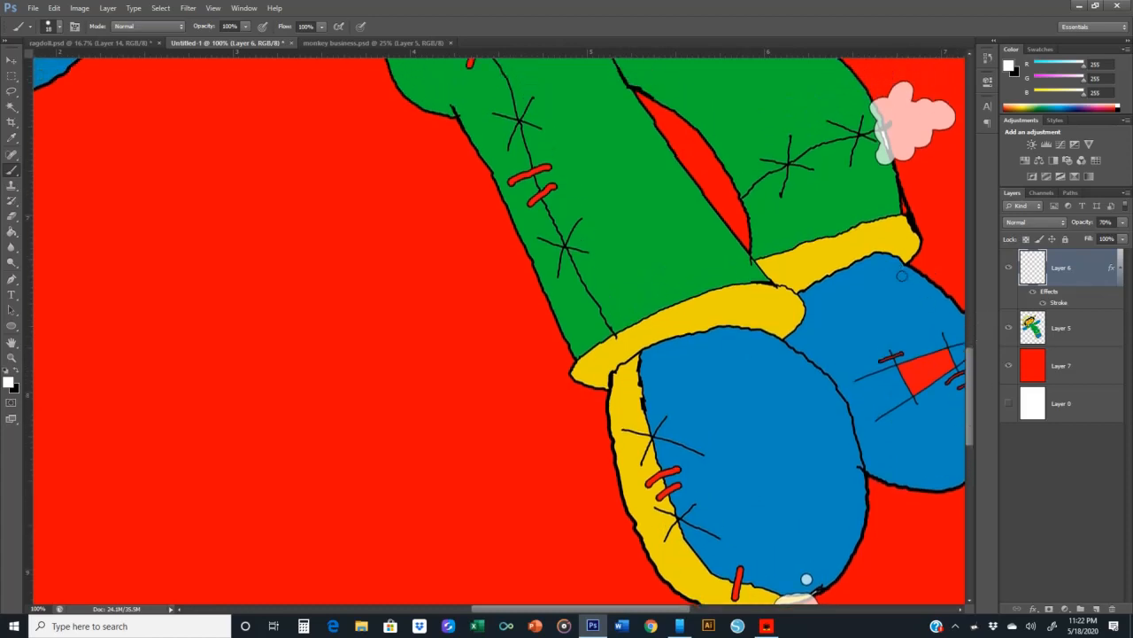
left_click(882, 179)
left_click(866, 179)
- Set the brush to 7 px and add smaller white dots beside the front foot's dot and near the rear leg's puff
left_click(58, 30)
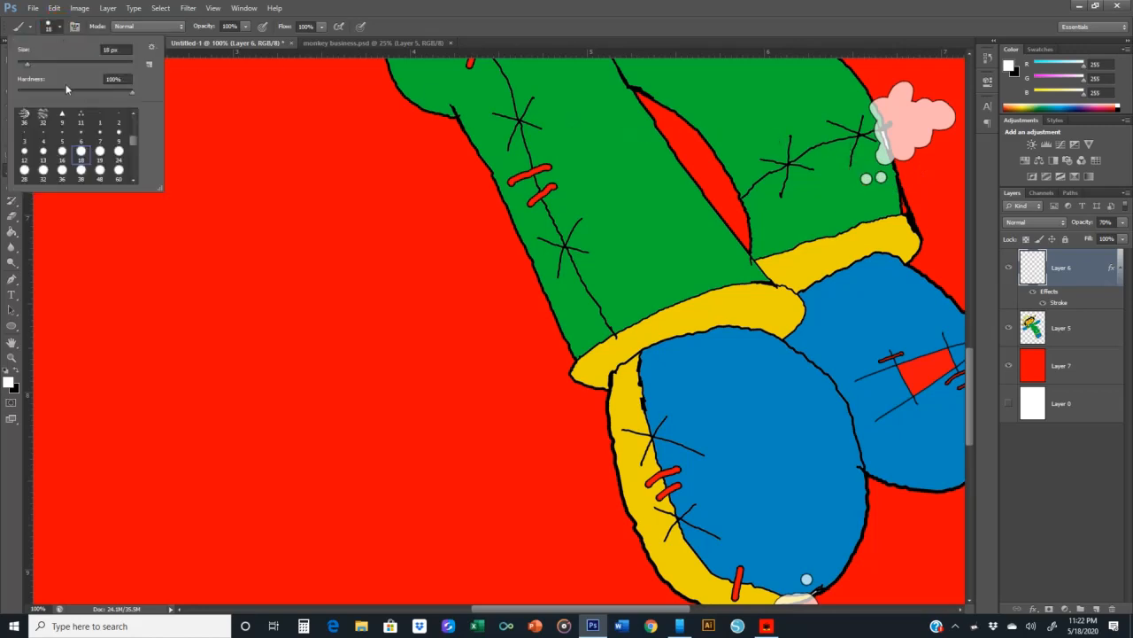
left_click(100, 136)
left_click(794, 576)
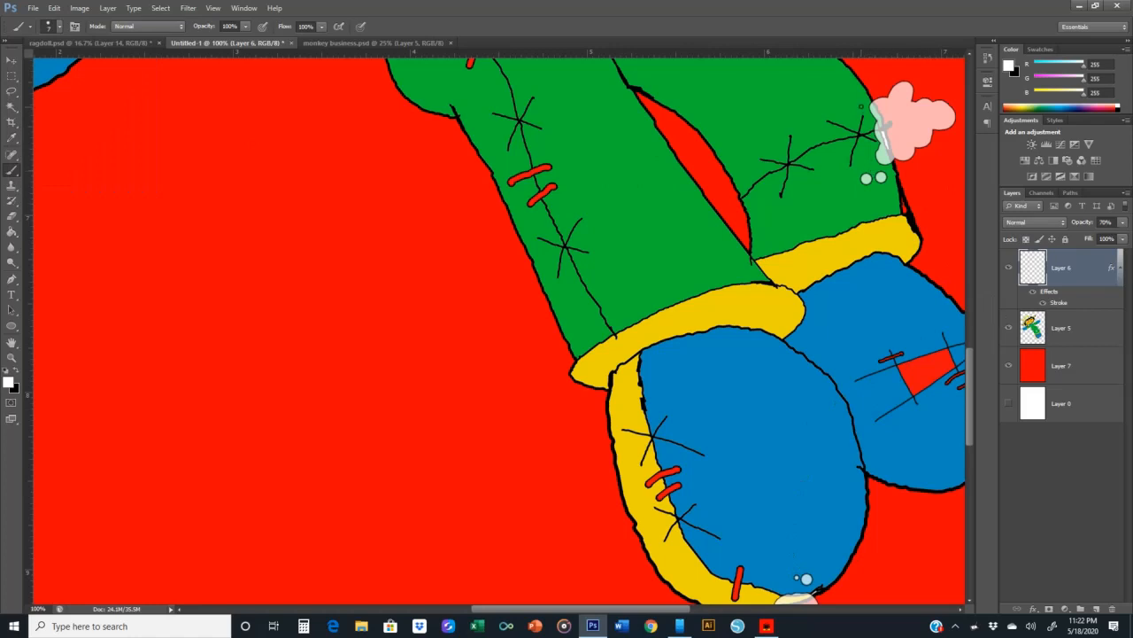
left_click(860, 105)
- Add two small white dots on the blue collar beside its puff
scroll(801, 520, "up", 6)
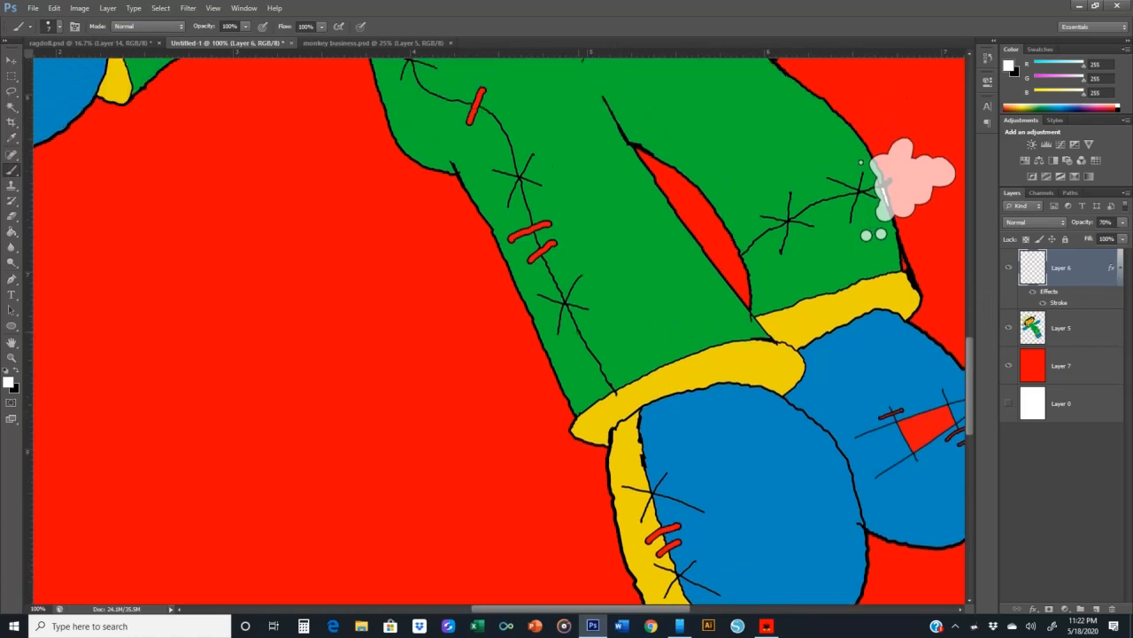
scroll(303, 440, "up", 5)
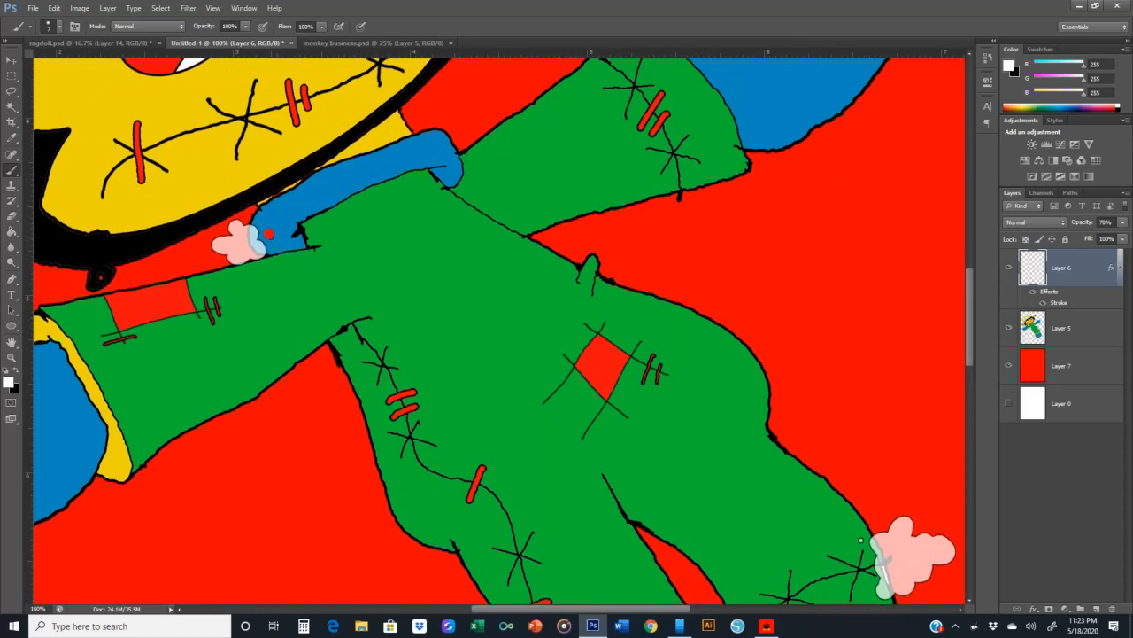
left_click(270, 236)
left_click(267, 250)
- Add two small white dots on the blue front hand beside its stuffing puff
scroll(250, 405, "down", 2)
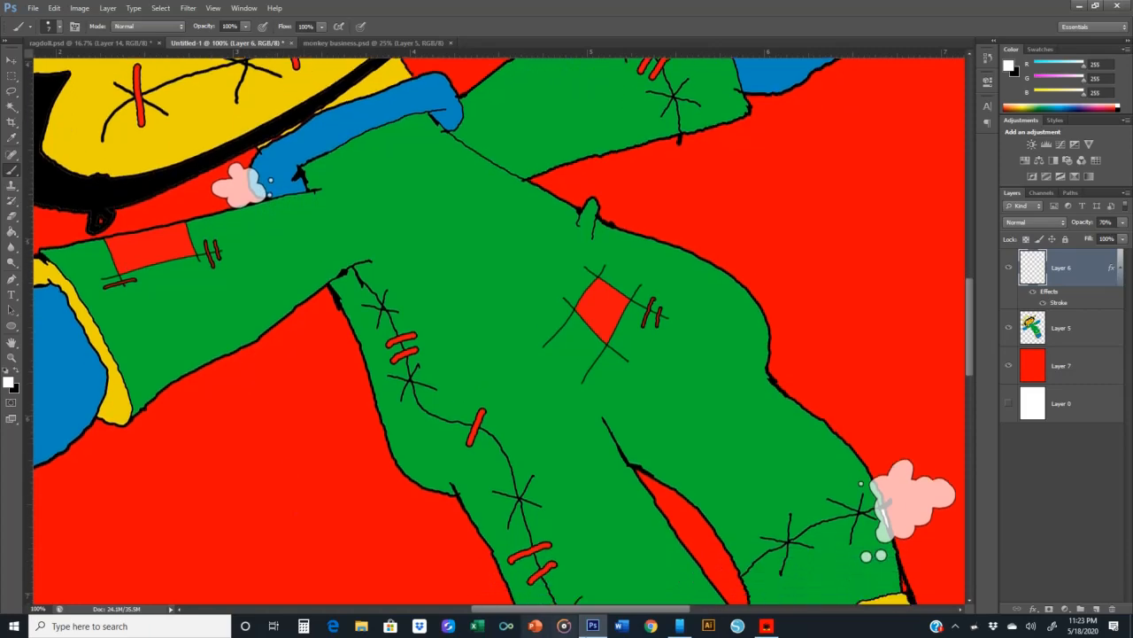
left_click_drag(613, 608, 499, 609)
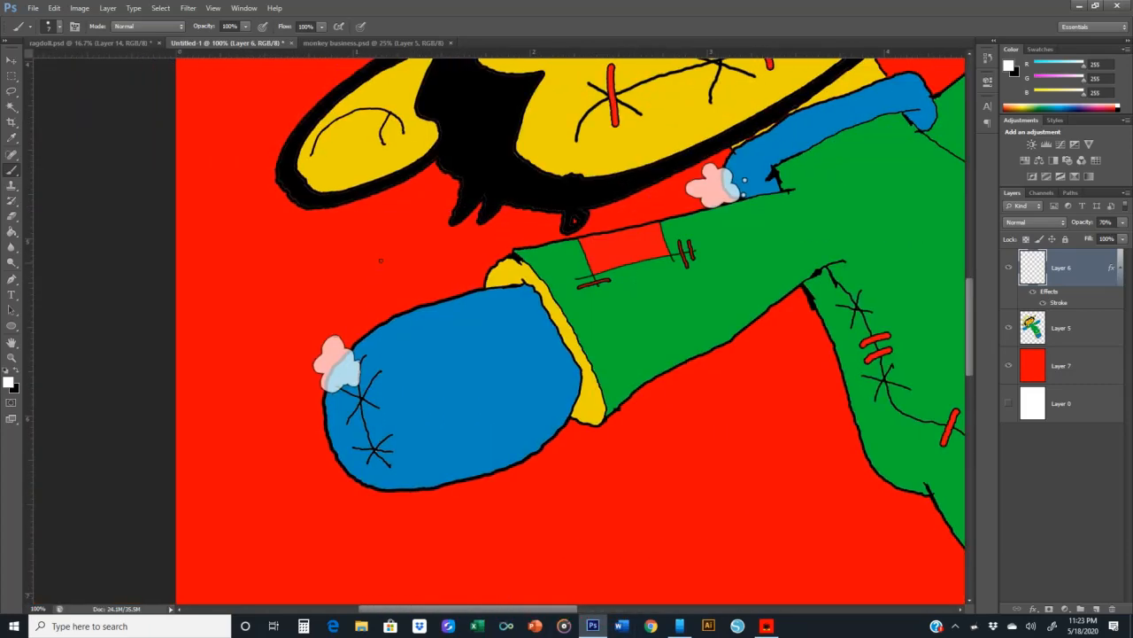
left_click(368, 369)
left_click(337, 397)
key("ctrl+minus")
key("ctrl+minus")
key("ctrl+minus")
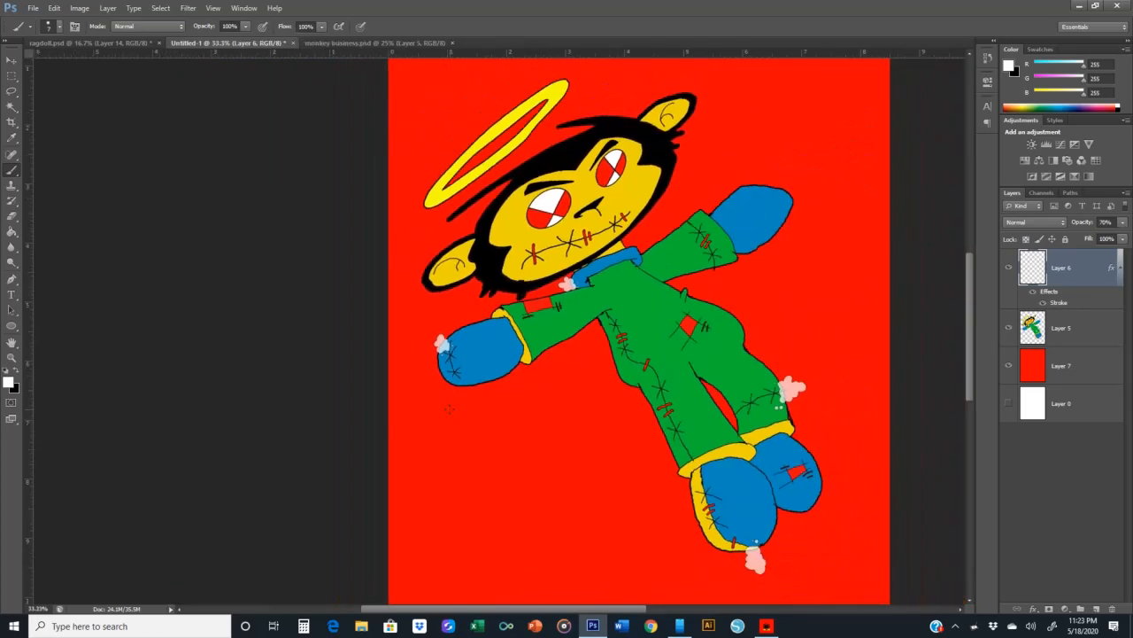
- Set Layer 6's opacity to 100%, hide the red Layer 7 and show the white Layer 0 as backdrop
mouse_move(1122, 223)
left_mouse_down()
mouse_move(1105, 246)
mouse_move(1130, 238)
left_mouse_up()
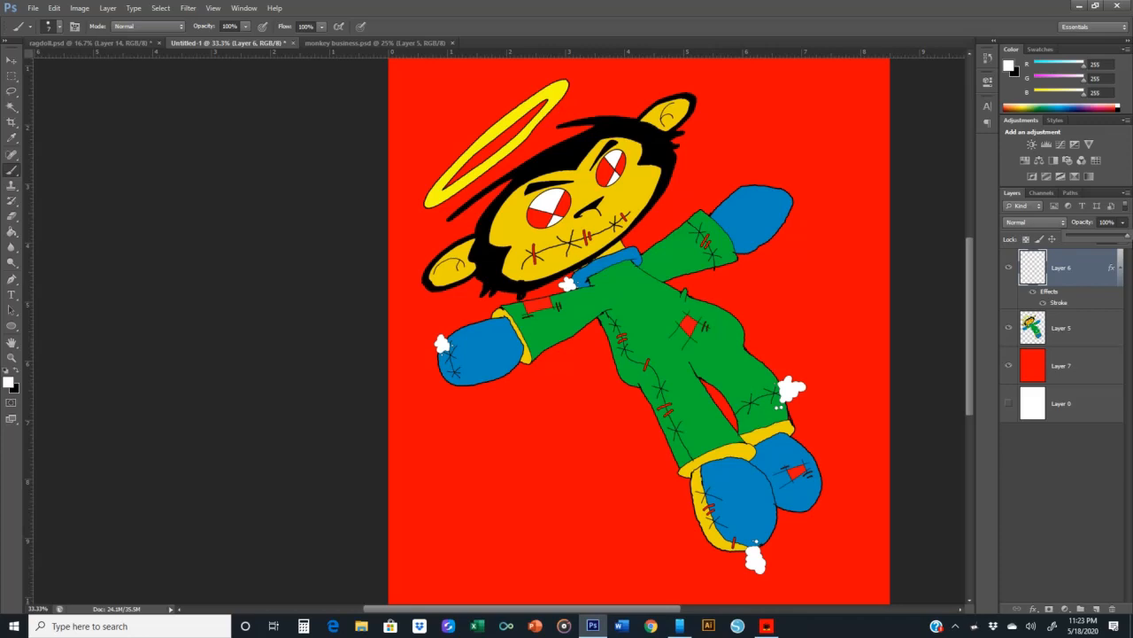
left_click(1008, 365)
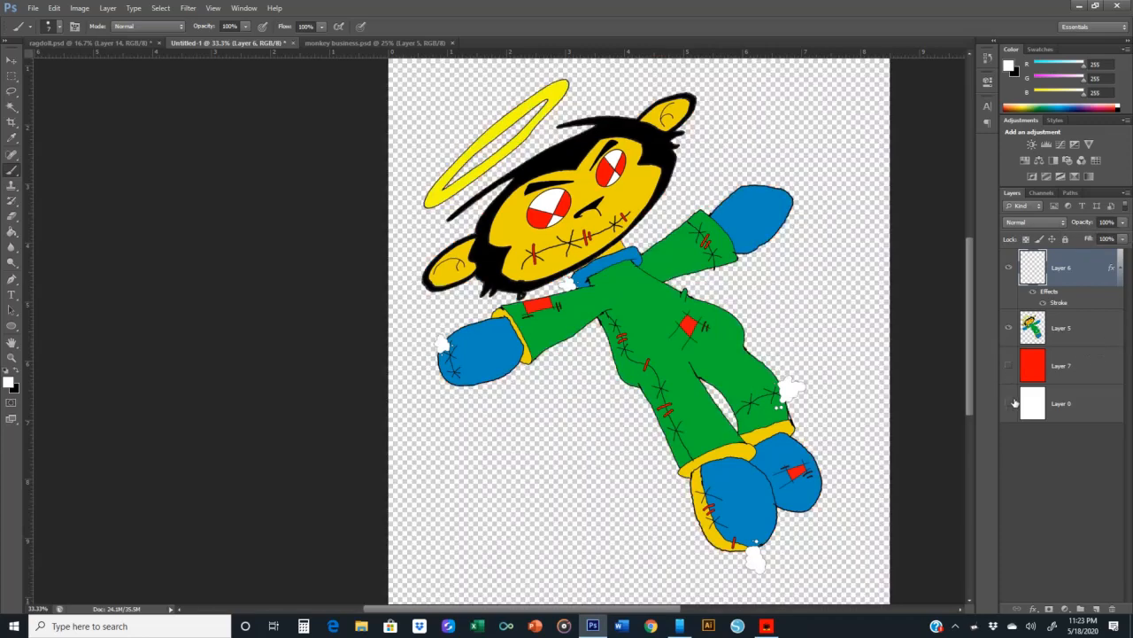
left_click(1009, 403)
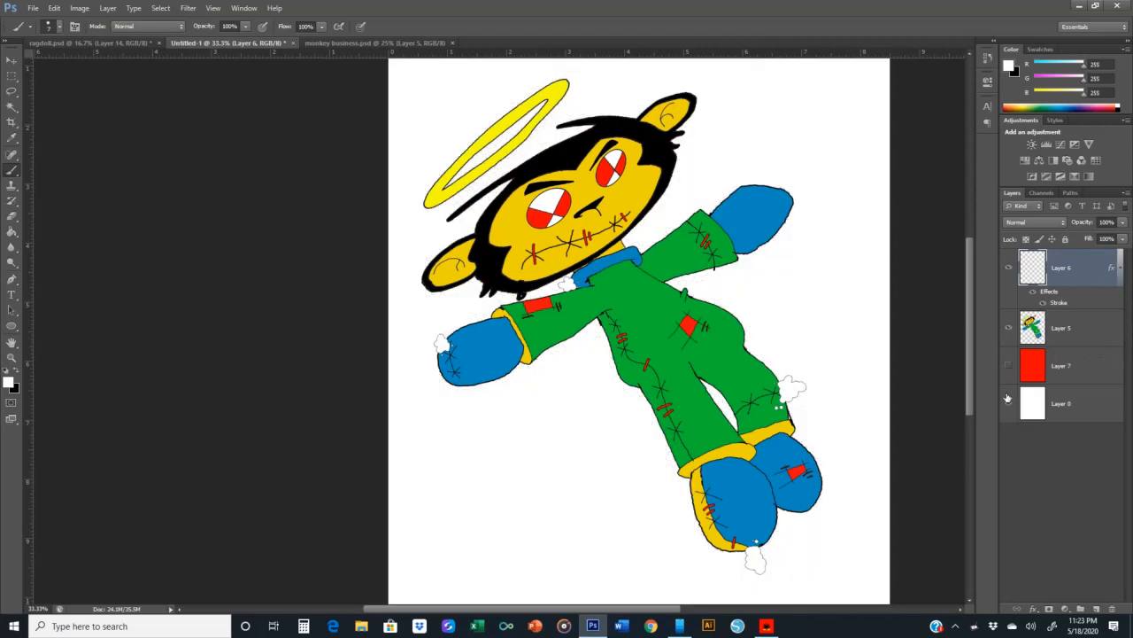
- Merge the puffs' layer, Layer 6, with the ragdoll artwork on Layer 5
left_click(1047, 326, "shift")
right_click(1076, 273)
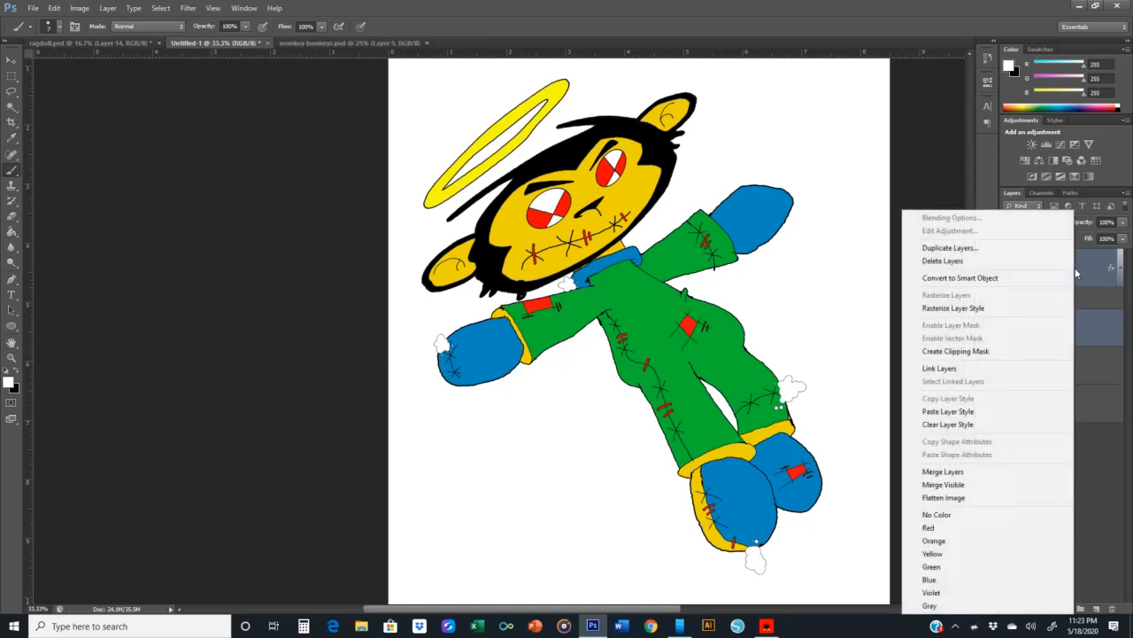
left_click(965, 471)
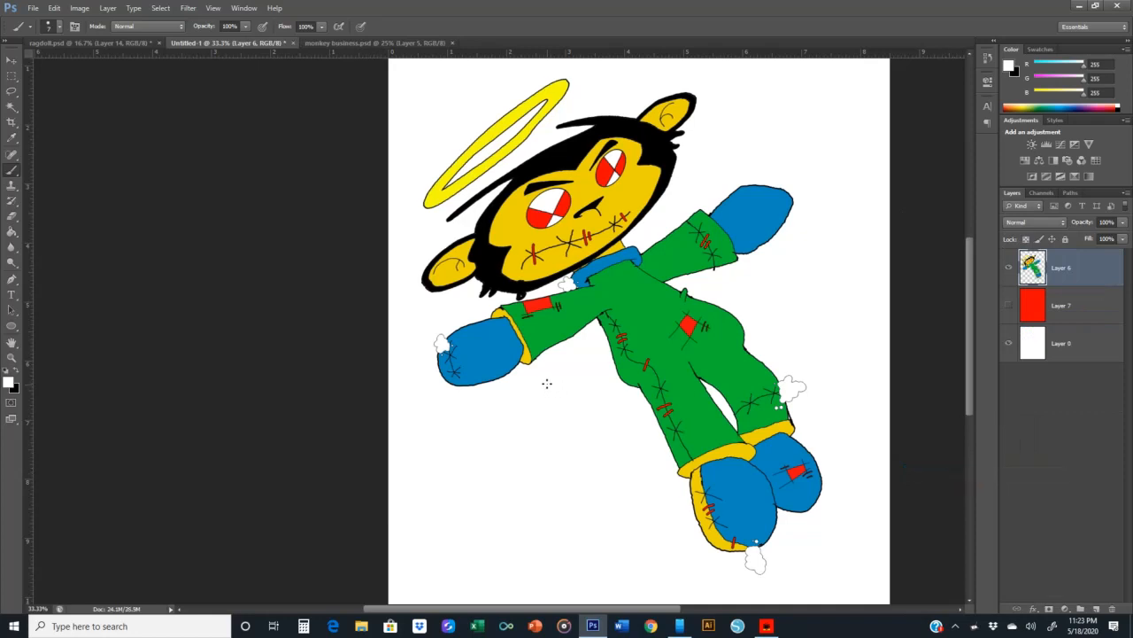
- Select the pixels of the merged ragdoll layer and expand the selection by 20 pixels
right_click(1031, 272)
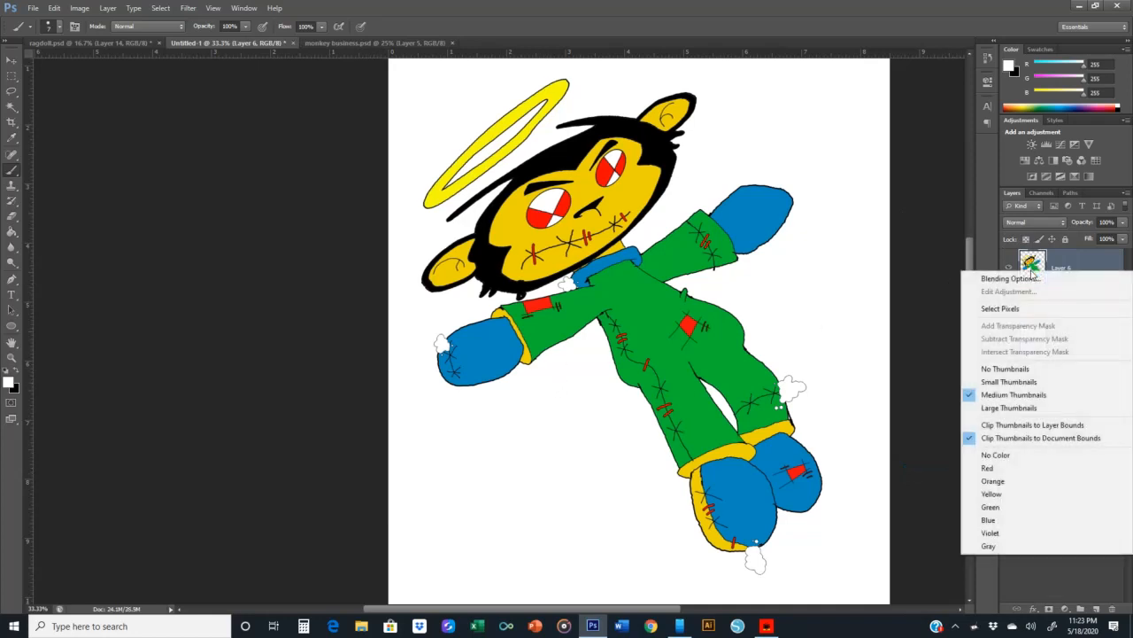
left_click(1000, 308)
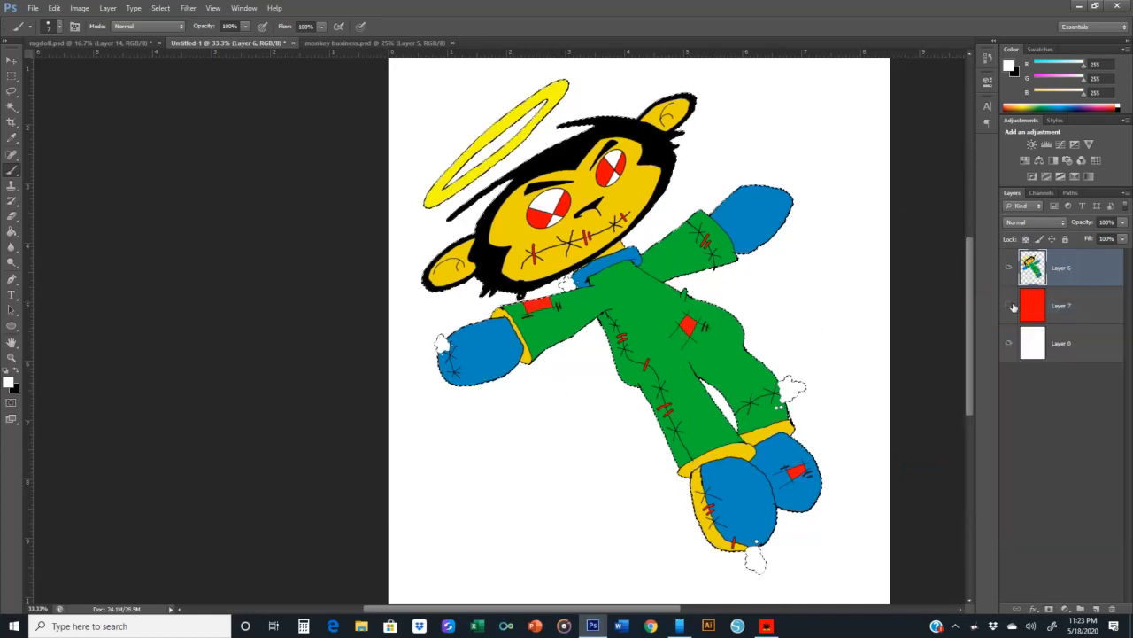
left_click(160, 8)
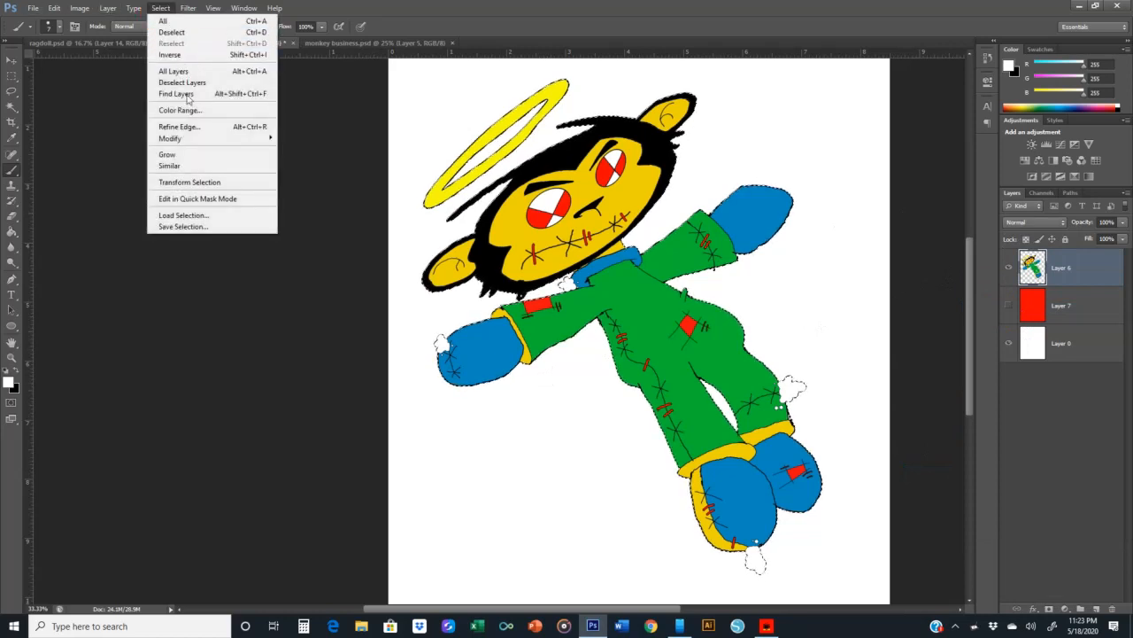
mouse_move(190, 147)
left_click(317, 161)
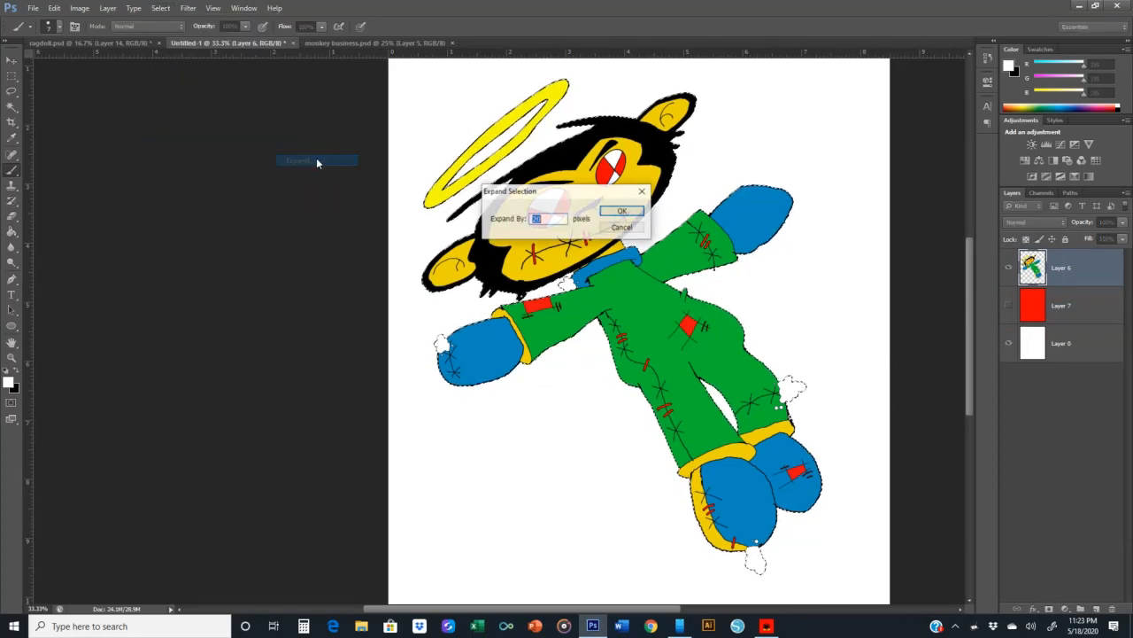
key("Return")
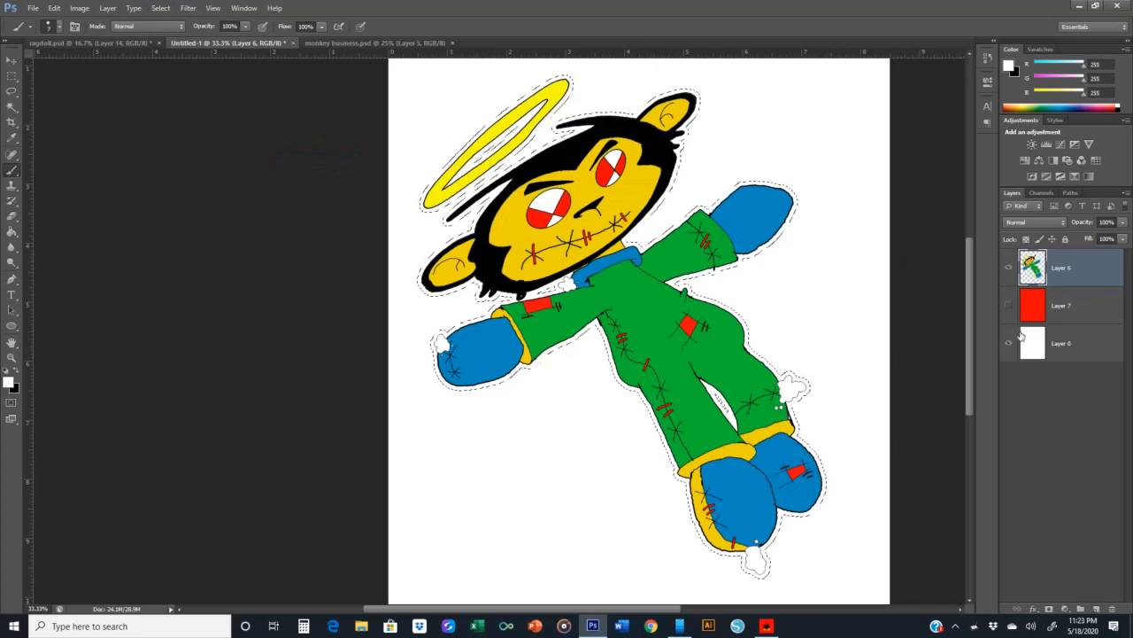
- Create a new layer between the ragdoll and red Layer 7, fill the expanded selection with white using the Paint Bucket, and deselect
left_click(1060, 310)
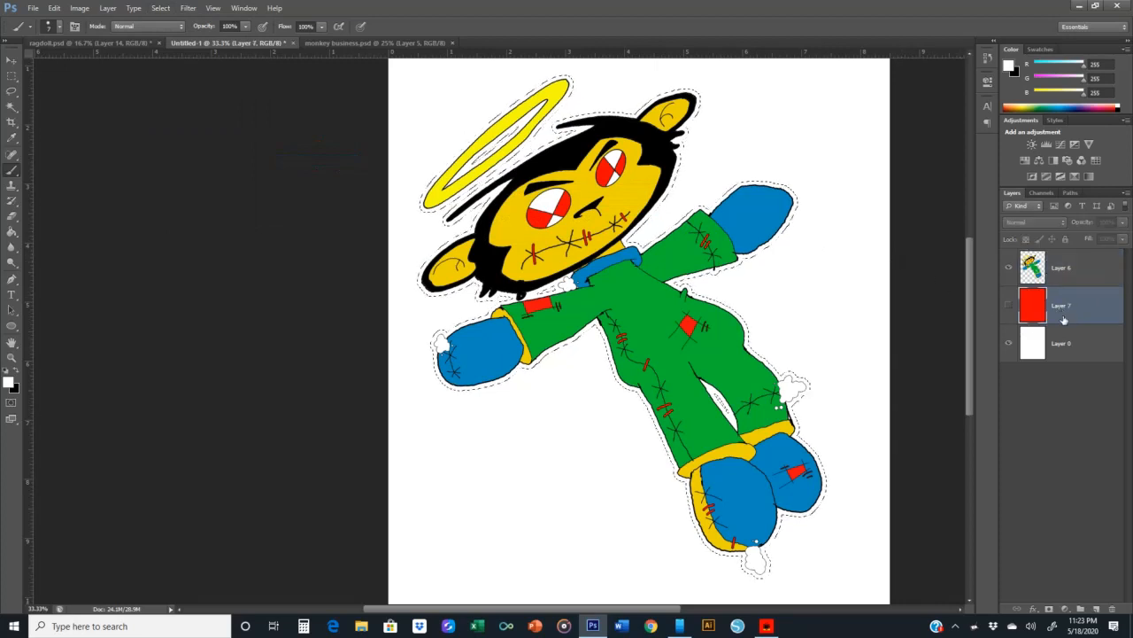
left_click(1097, 609)
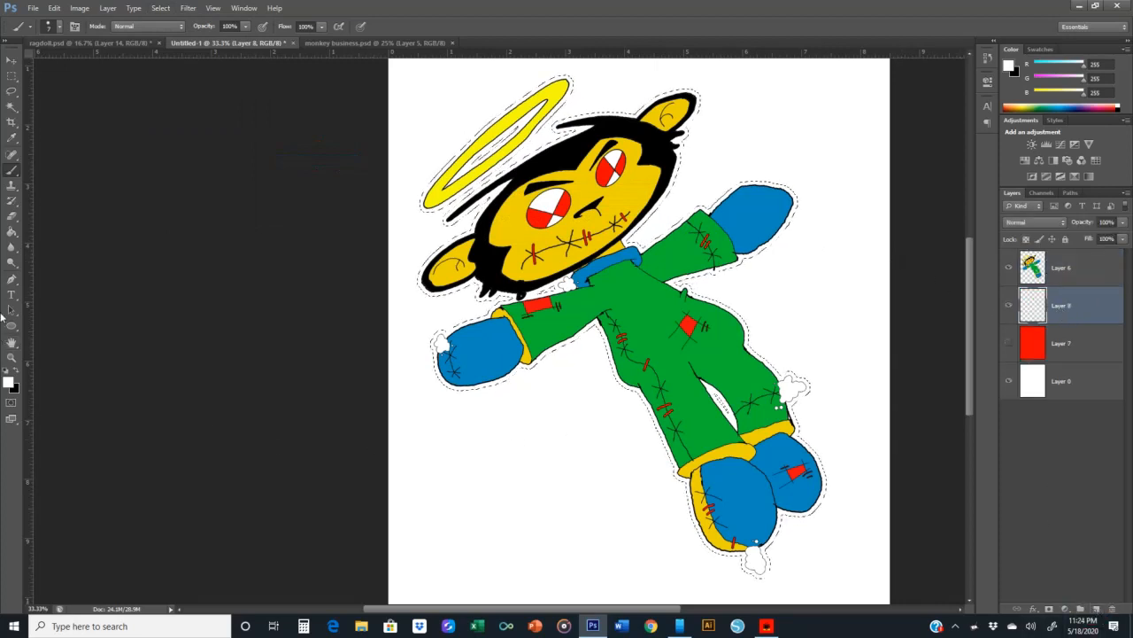
left_click(11, 232)
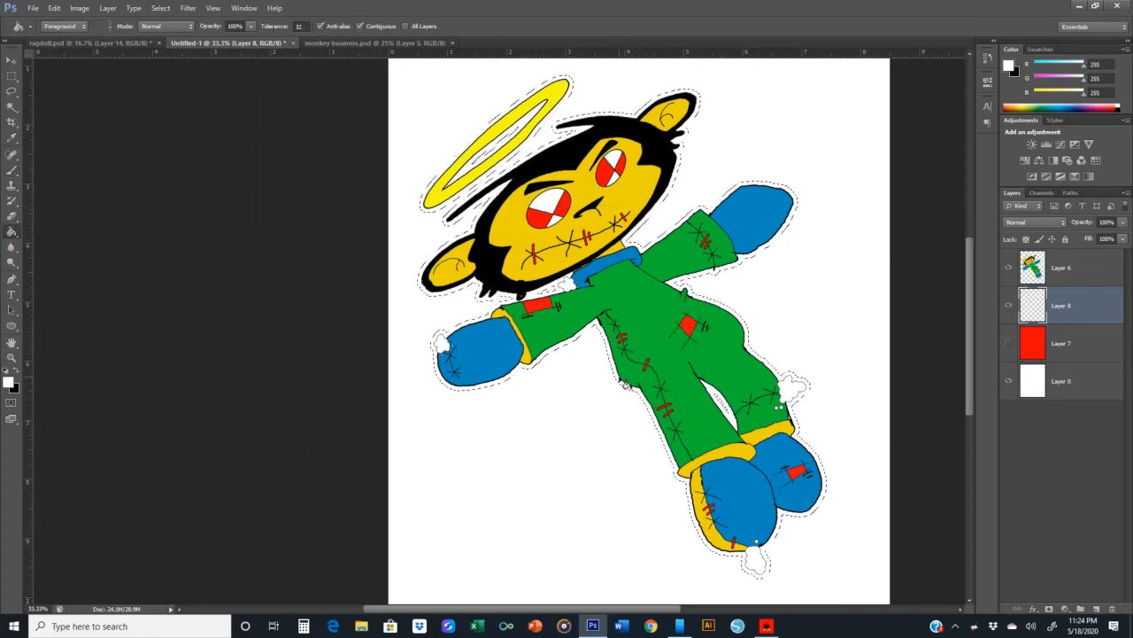
left_click(618, 379)
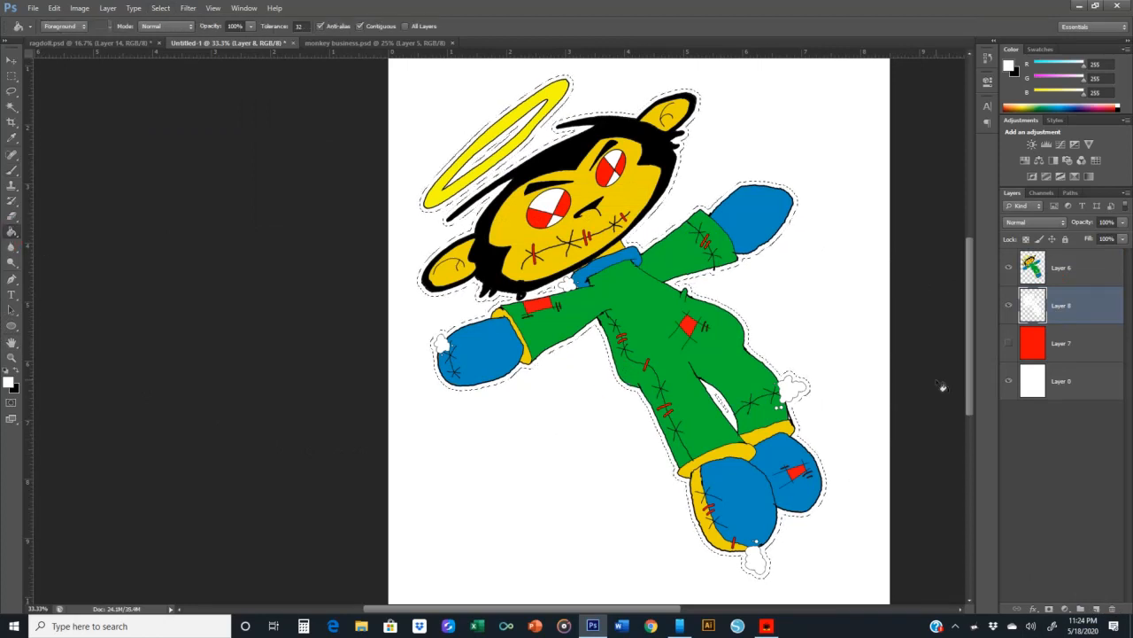
key("ctrl+d")
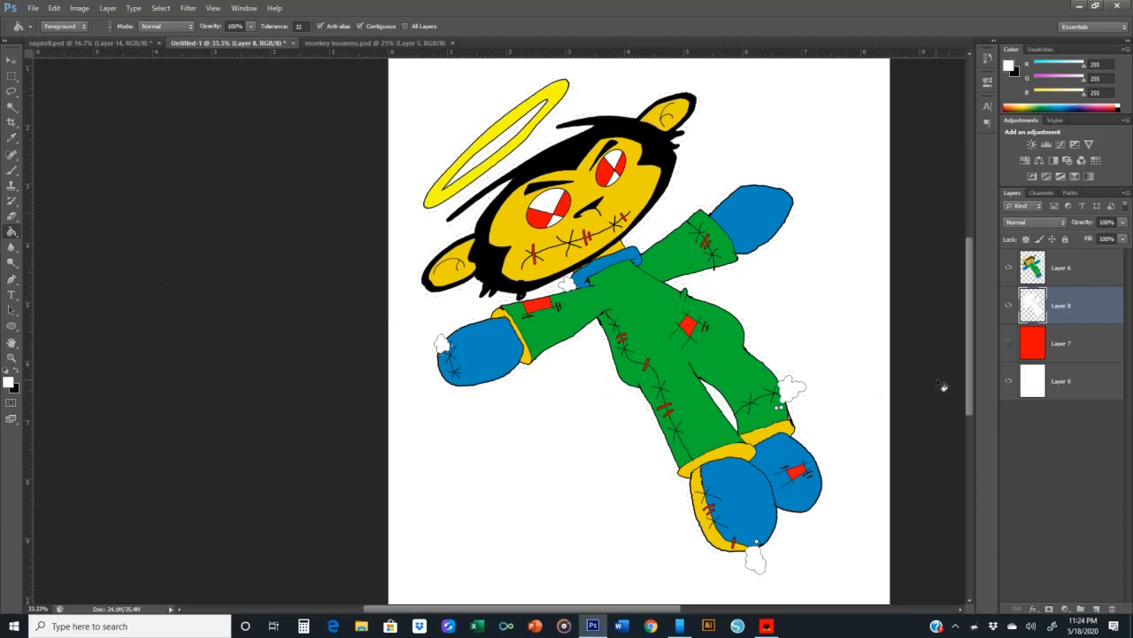
- Enable a Stroke layer style on the white silhouette layer, Layer 8
right_click(1072, 304)
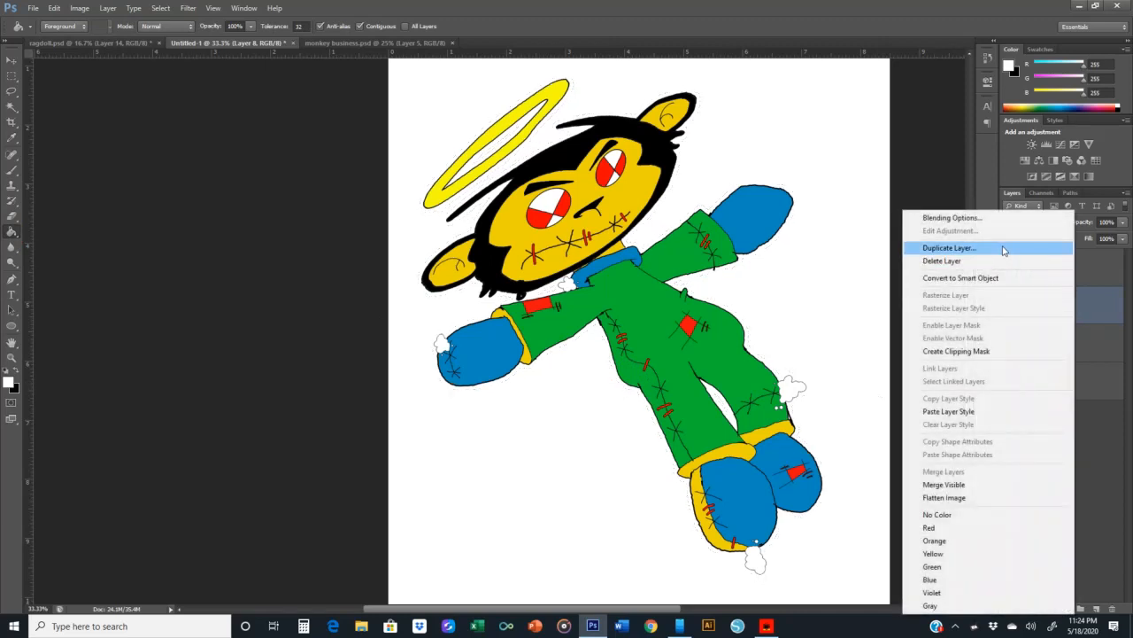
left_click(985, 218)
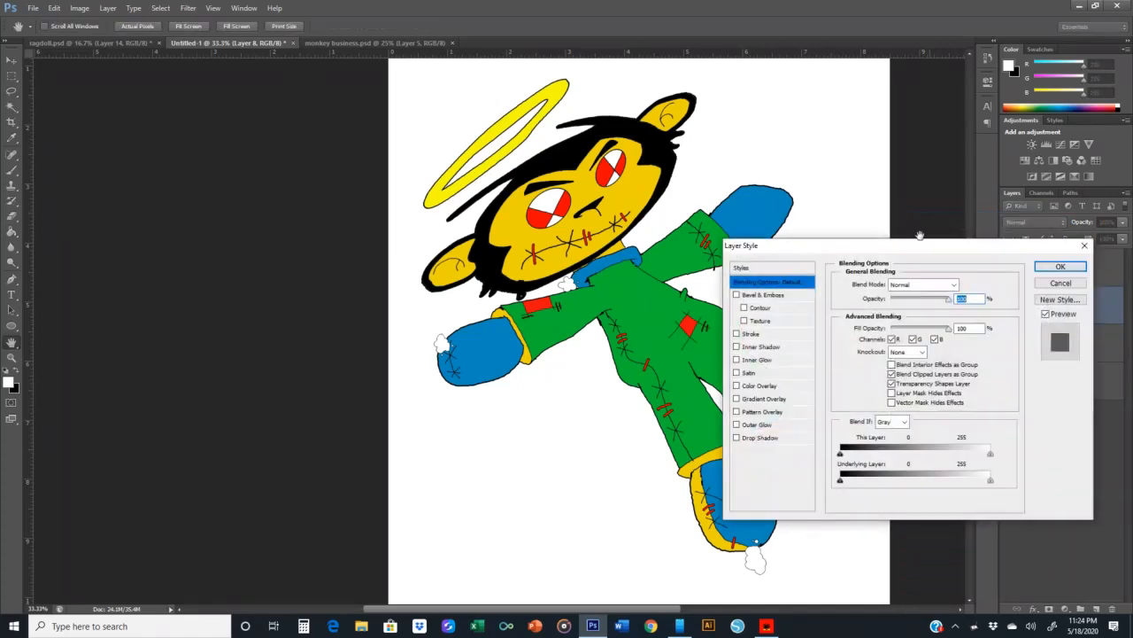
left_click(736, 334)
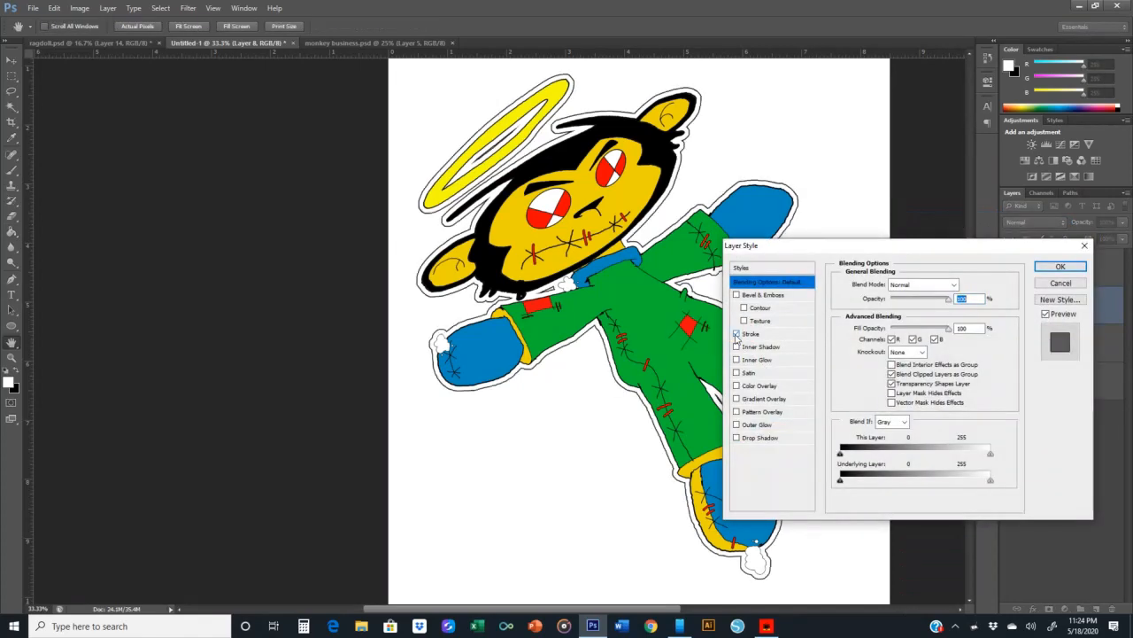
- Add a linear blue-red-yellow Gradient Overlay to Layer 8 at reduced opacity and apply the layer style
left_click(736, 400)
left_click(758, 399)
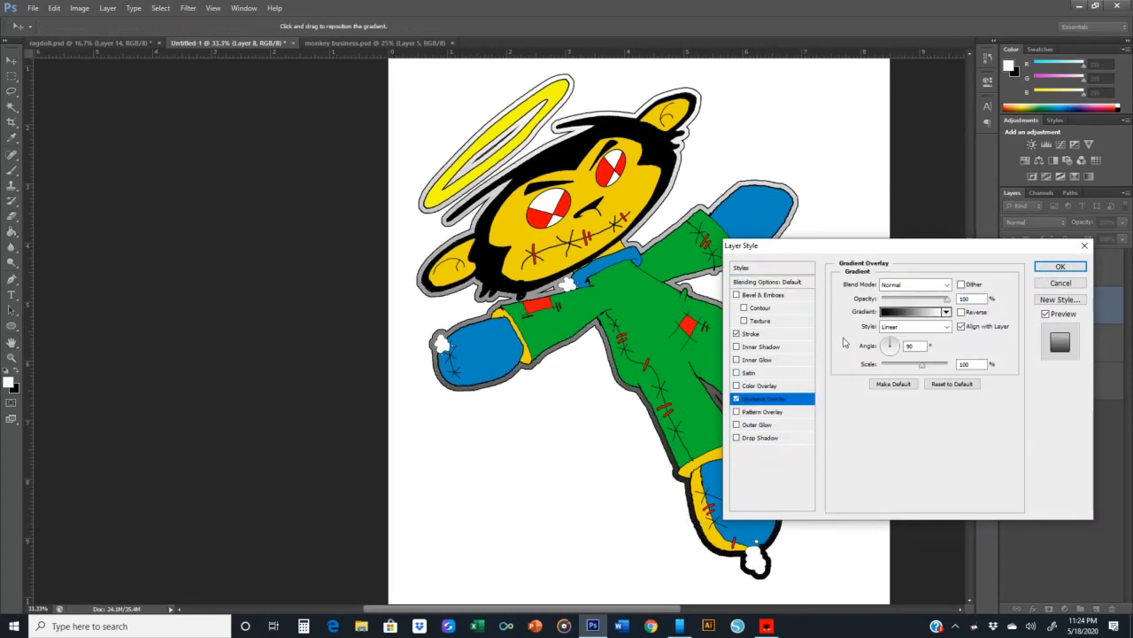
left_click(946, 311)
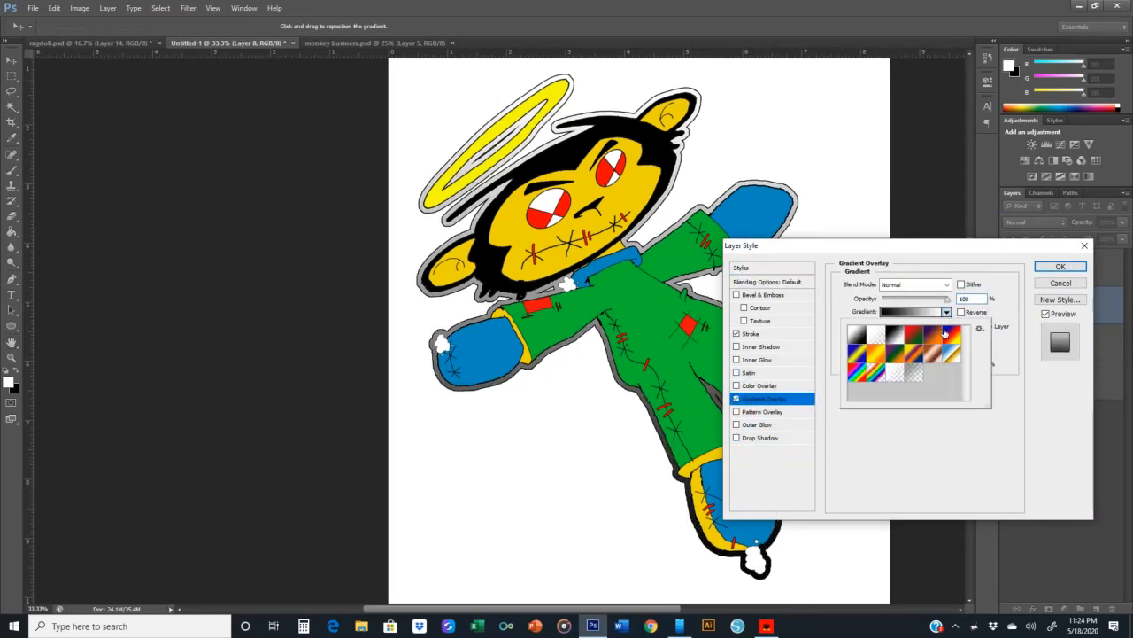
left_click(946, 334)
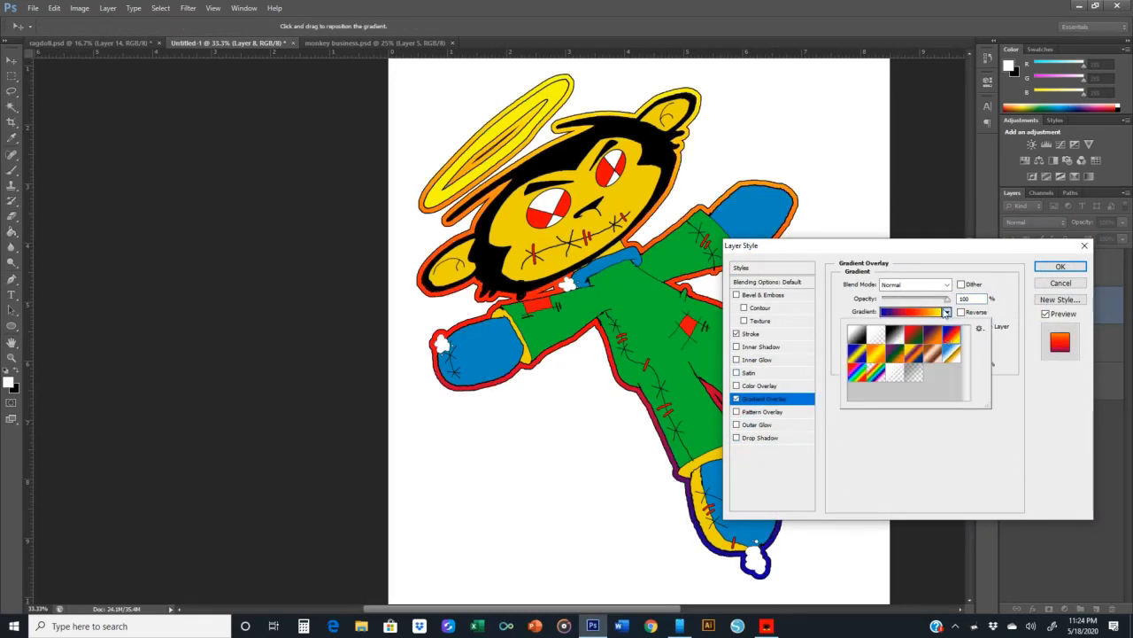
left_click_drag(947, 301, 905, 302)
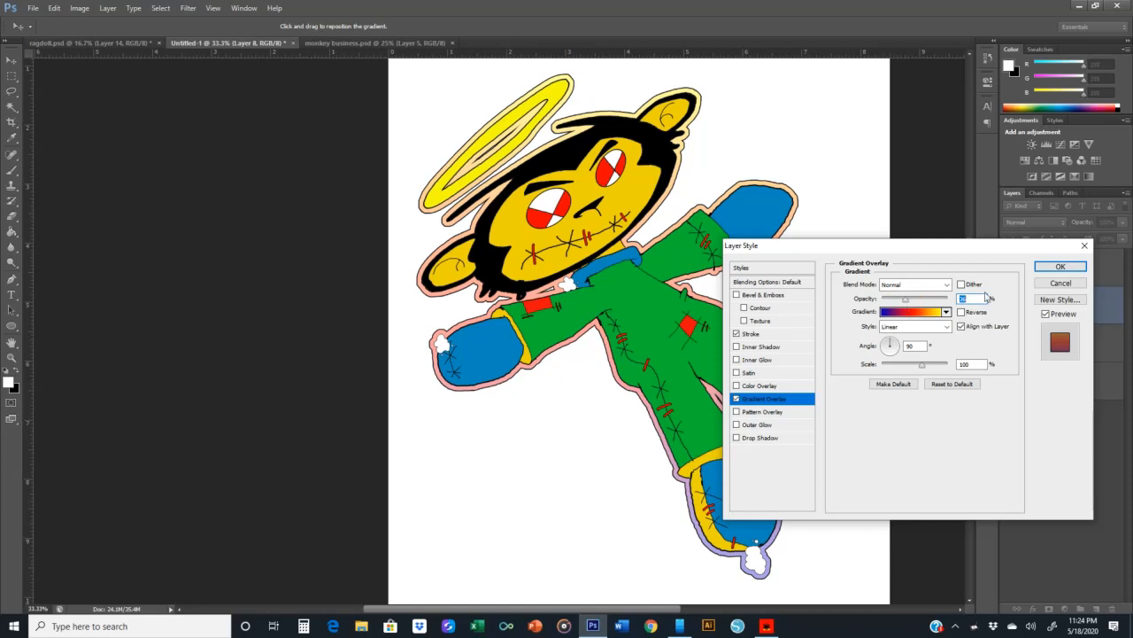
left_click(1053, 265)
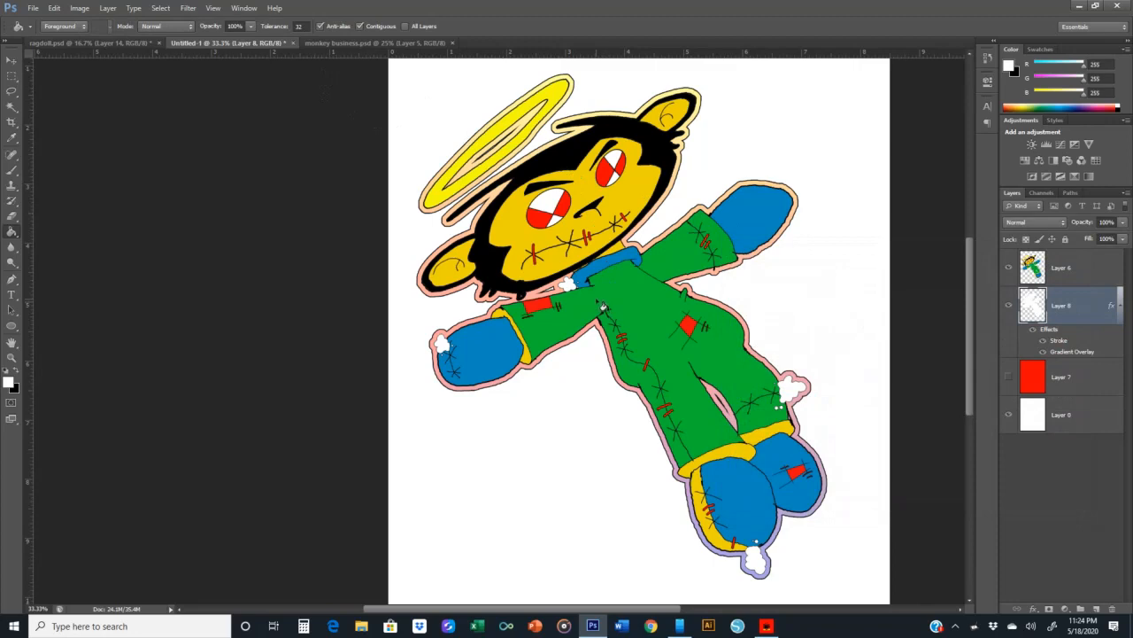
- Copy the faint grey CLASSIC emblem layer from monkey business.psd into the ragdoll document and place it directly beneath Layer 8
key("ctrl+minus")
key("ctrl+minus")
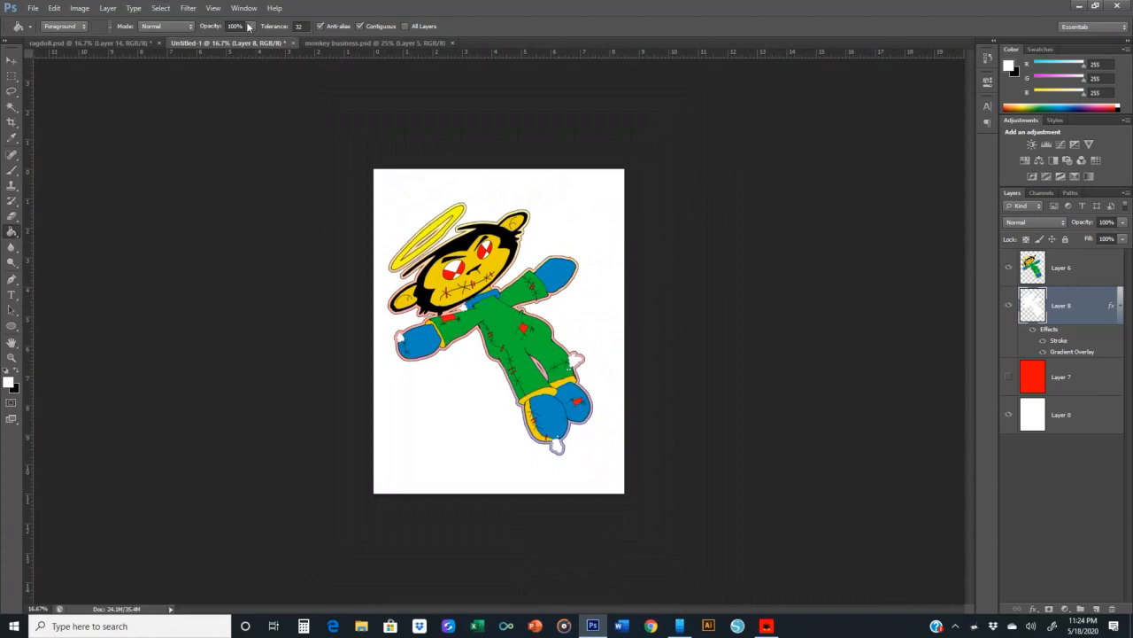
left_click(369, 44)
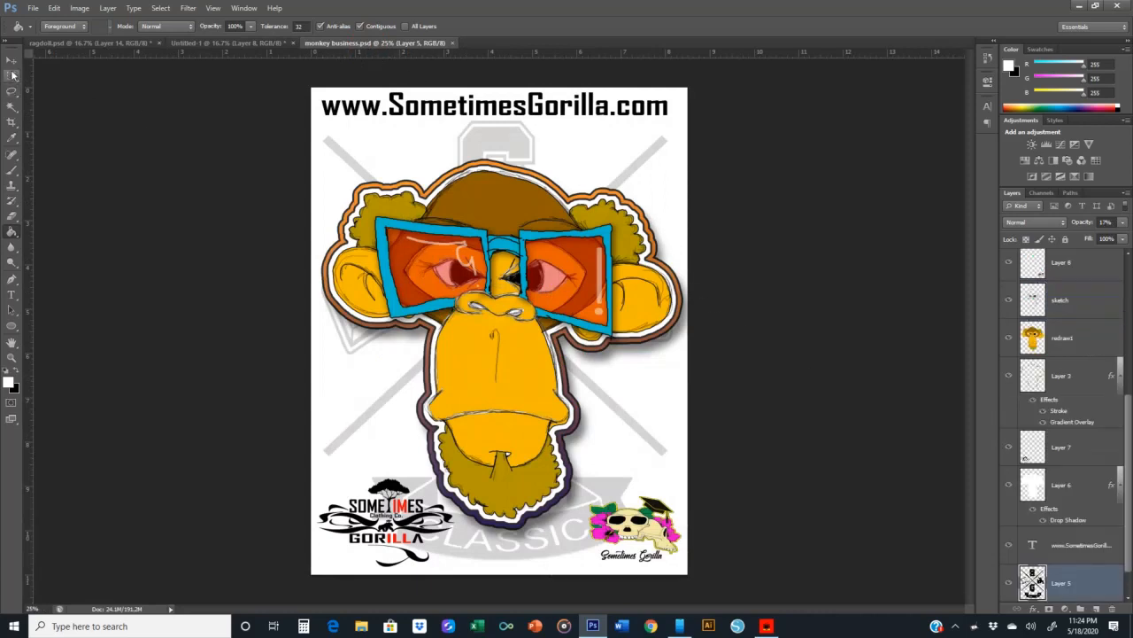
key("v")
mouse_move(355, 171)
left_mouse_down()
mouse_move(210, 39)
mouse_move(256, 93)
mouse_move(527, 296)
mouse_move(466, 325)
mouse_move(430, 220)
mouse_move(451, 232)
left_mouse_up()
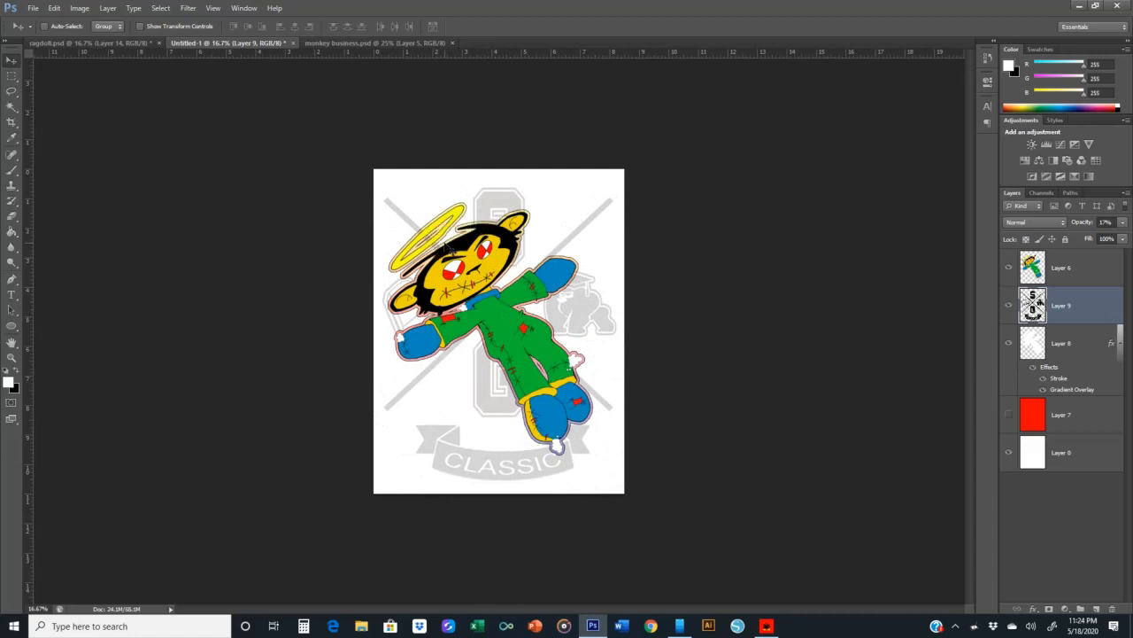
left_click_drag(1049, 307, 1064, 383)
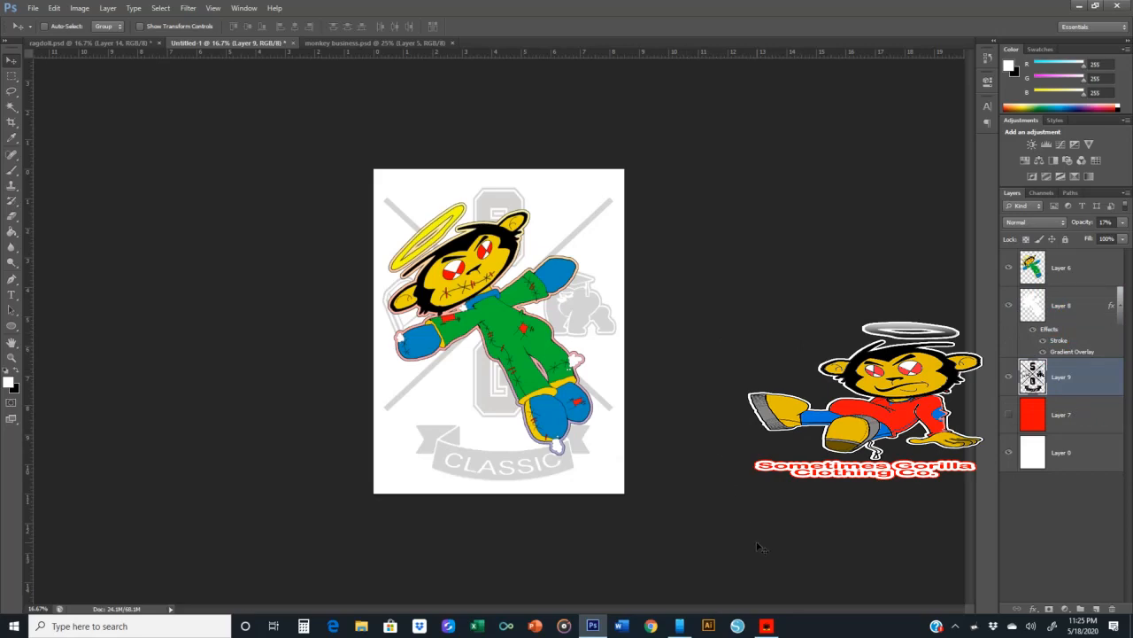
key("ctrl+plus")
key("ctrl+plus")
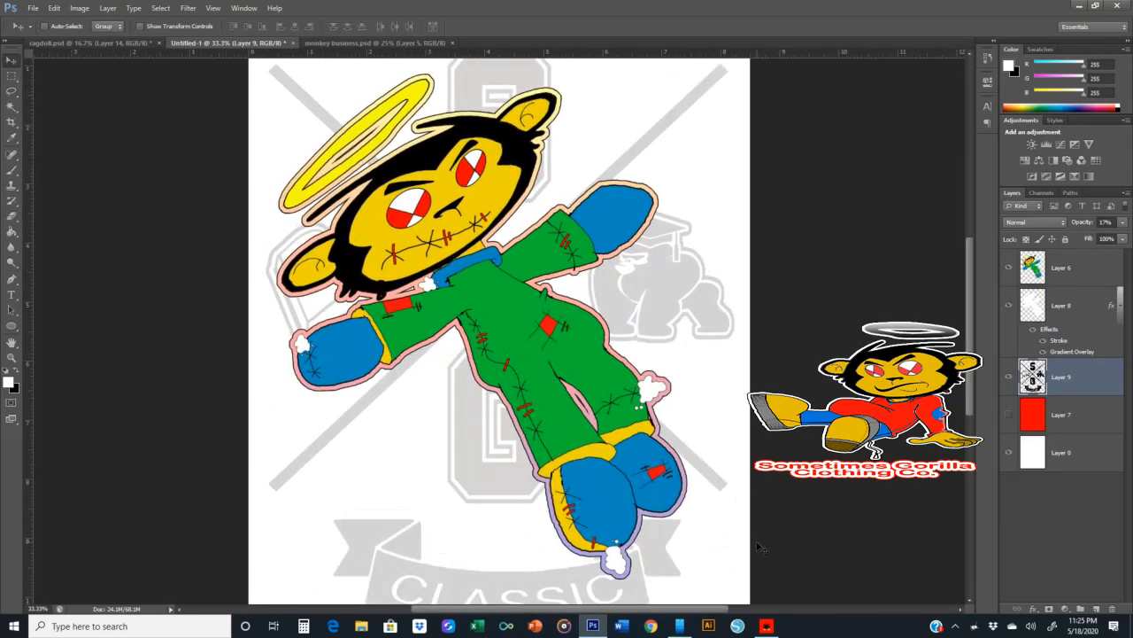
scroll(760, 547, "down", 1)
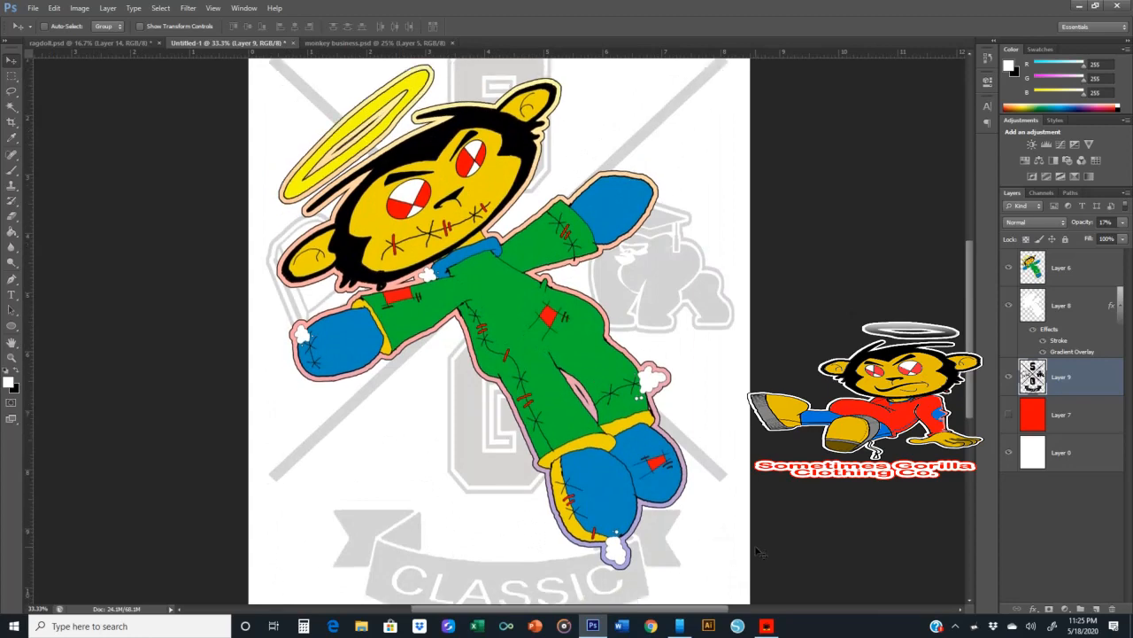
key("ctrl+minus")
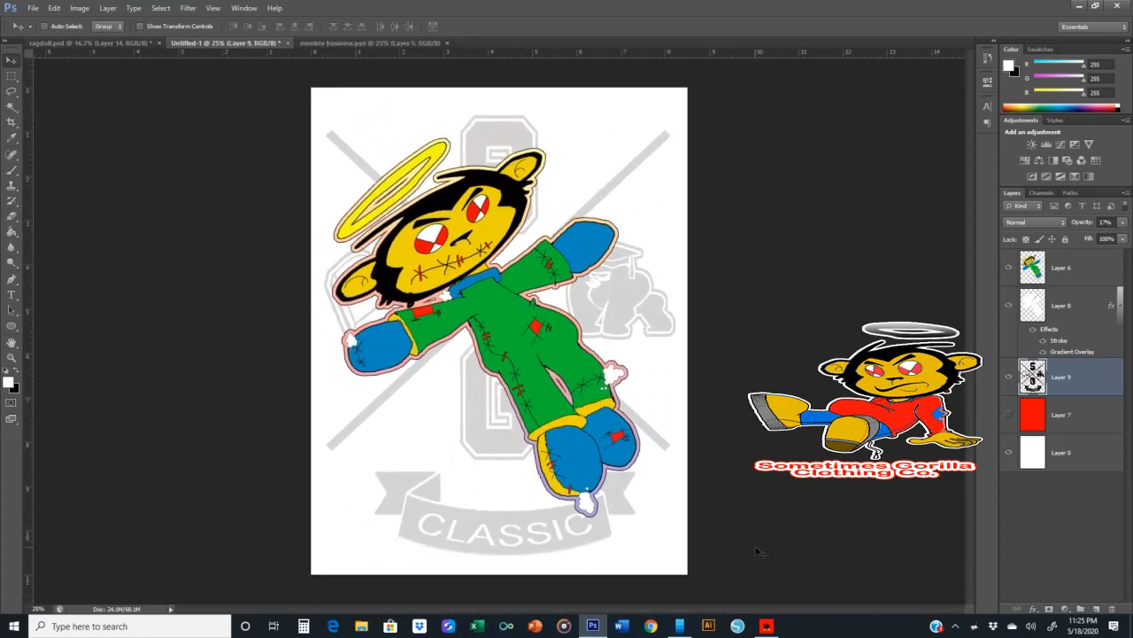
left_click(765, 624)
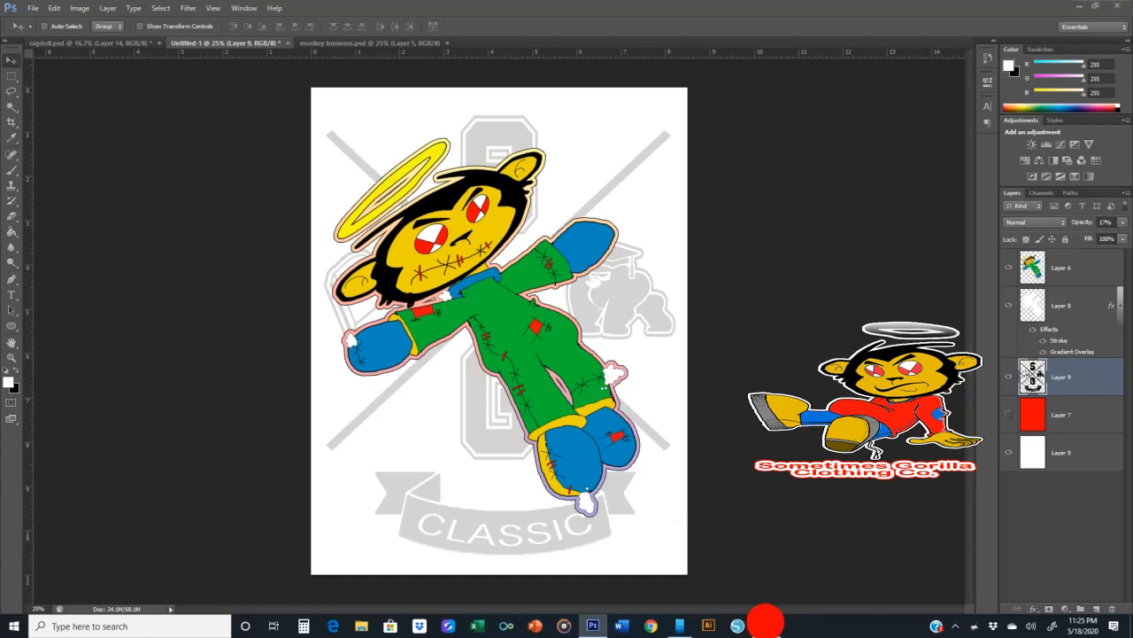